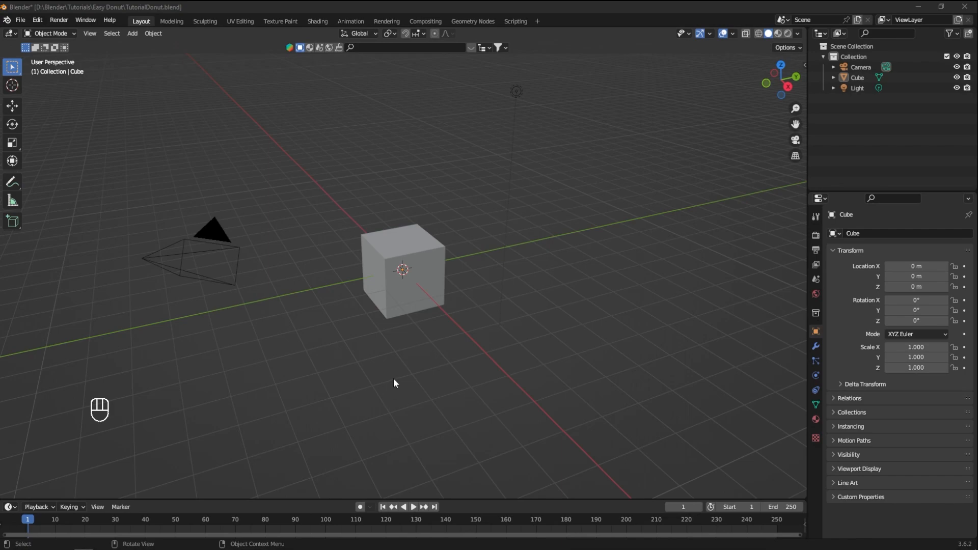
Step: Delete all the default scene objects: the camera, the cube and the light
{"action": "mouse_move", "coordinate": [374, 395]}
{"action": "middle_mouse_down"}
{"action": "mouse_move", "coordinate": [411, 392]}
{"action": "mouse_move", "coordinate": [384, 391]}
{"action": "middle_mouse_up"}
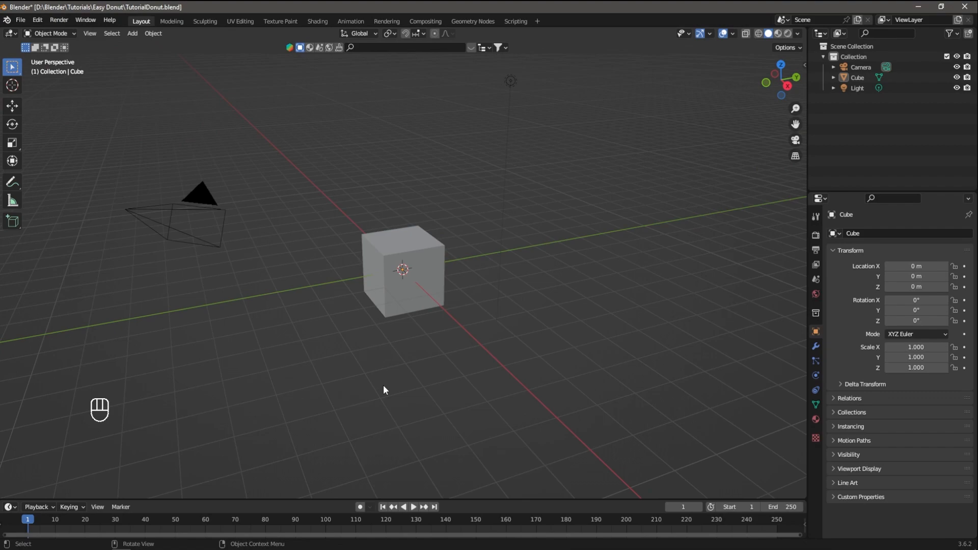
{"action": "middle_click_drag", "start_coordinate": [383, 385], "coordinate": [389, 387]}
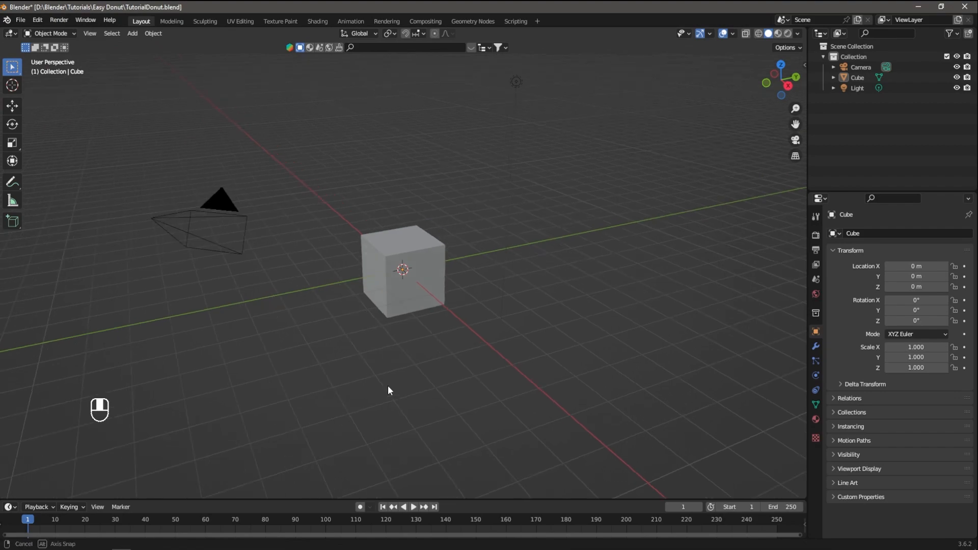
{"action": "key", "text": "a"}
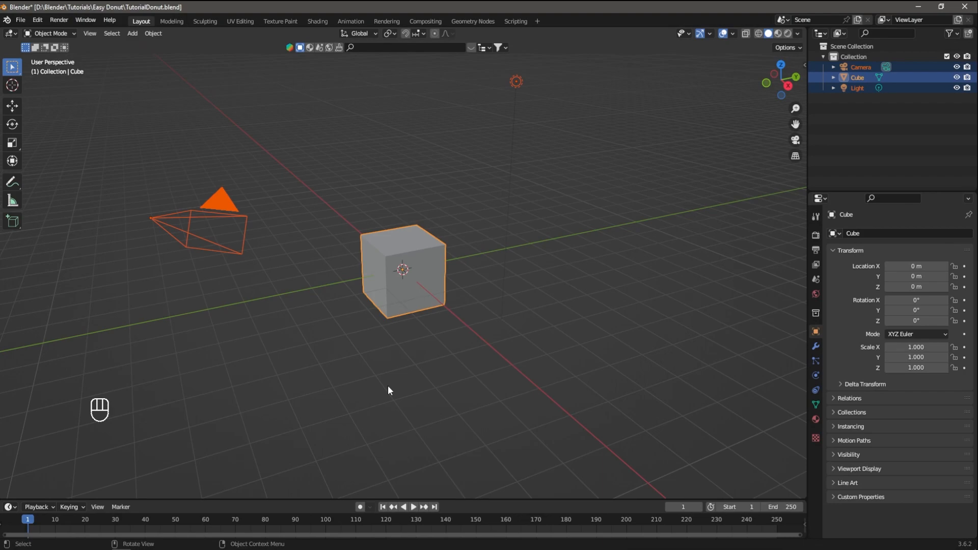
{"action": "key", "text": "x"}
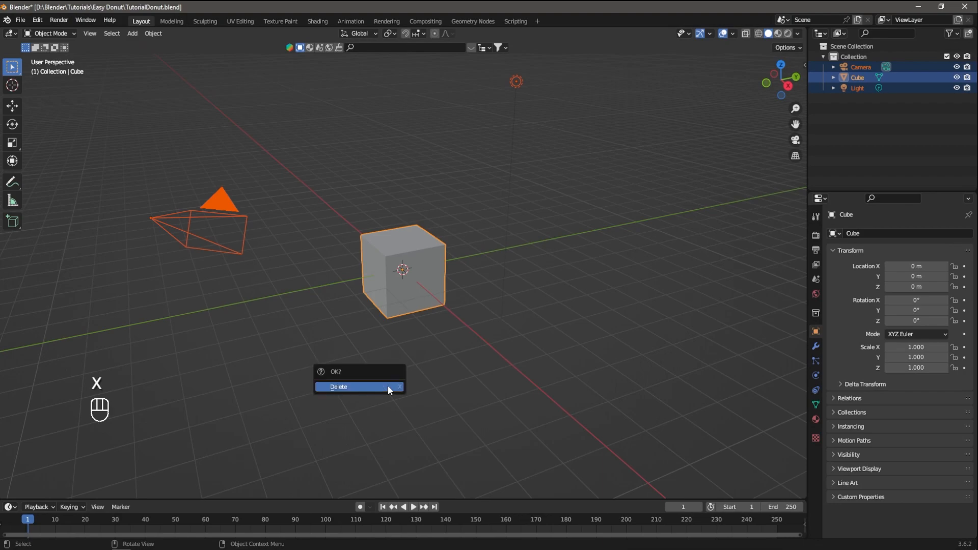
{"action": "left_click", "coordinate": [389, 388]}
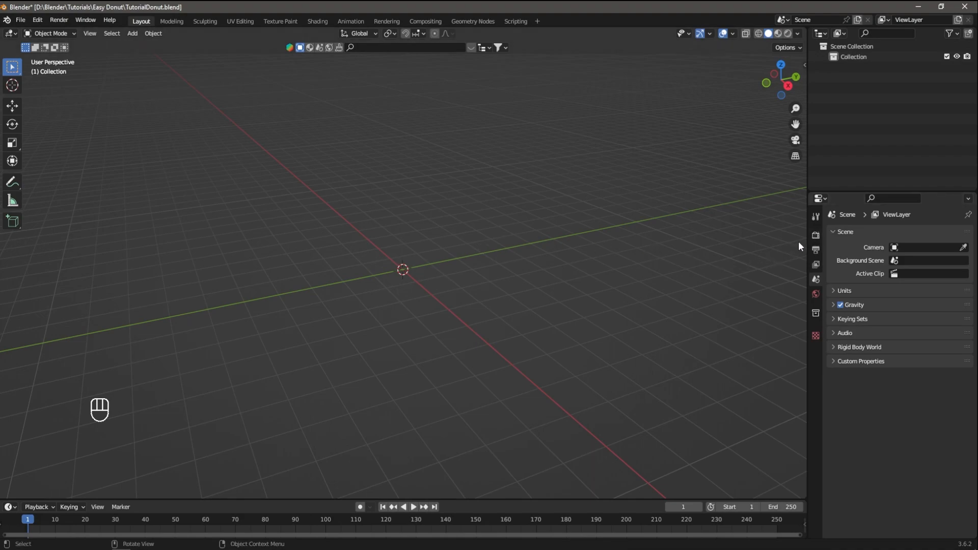
Step: Switch the render engine to Cycles with GPU Compute as the rendering device
{"action": "left_click", "coordinate": [816, 235]}
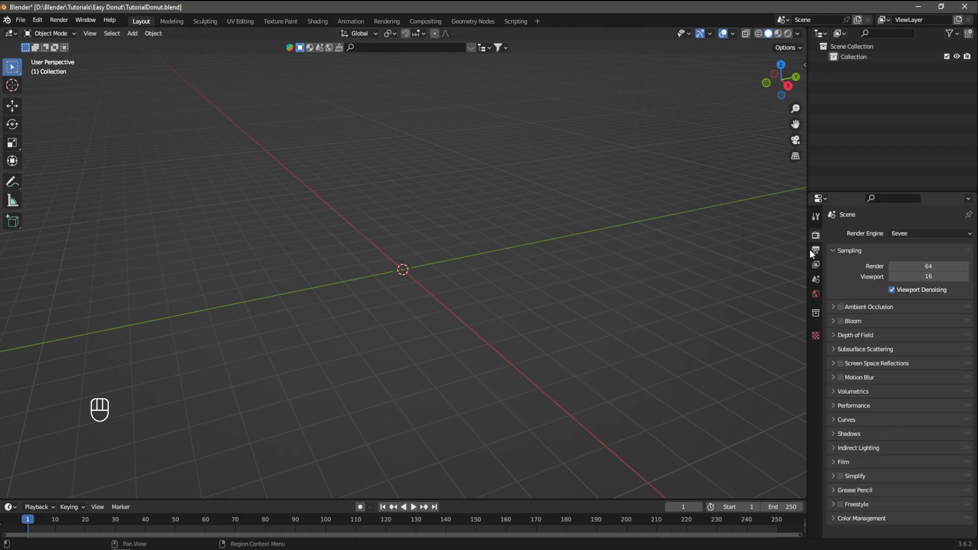
{"action": "left_click", "coordinate": [912, 233]}
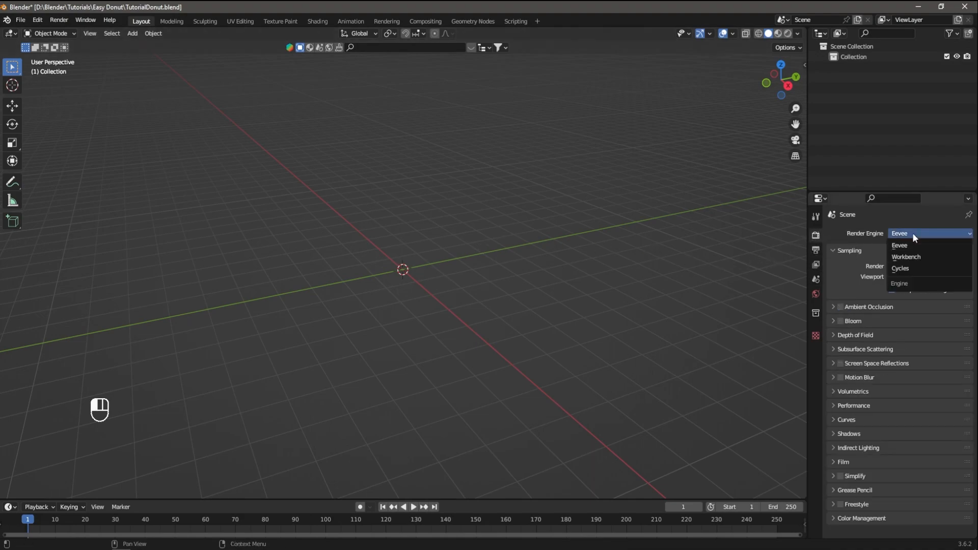
{"action": "left_click", "coordinate": [908, 269]}
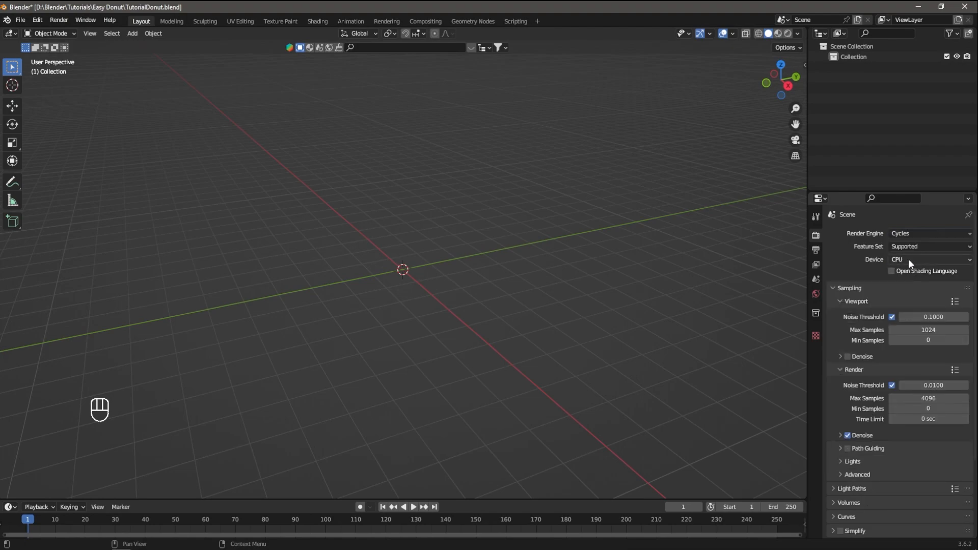
{"action": "left_click", "coordinate": [909, 259]}
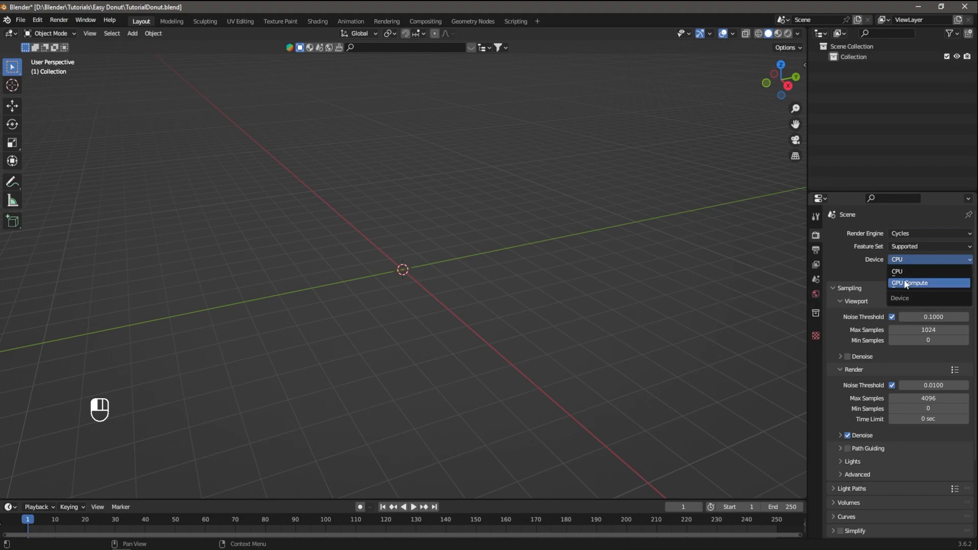
{"action": "left_click", "coordinate": [906, 284]}
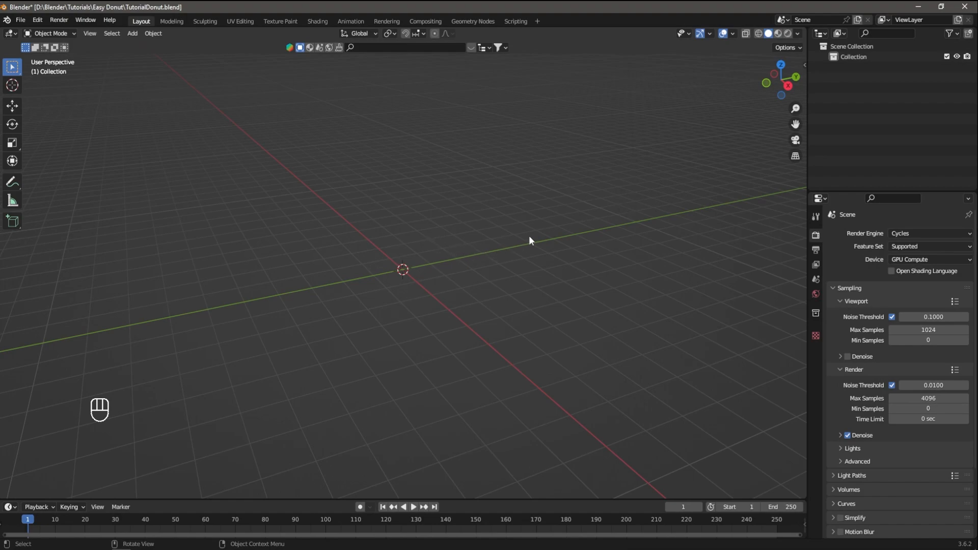
Step: Set the maximum viewport samples to 32
{"action": "middle_click_drag", "start_coordinate": [530, 235], "coordinate": [568, 271]}
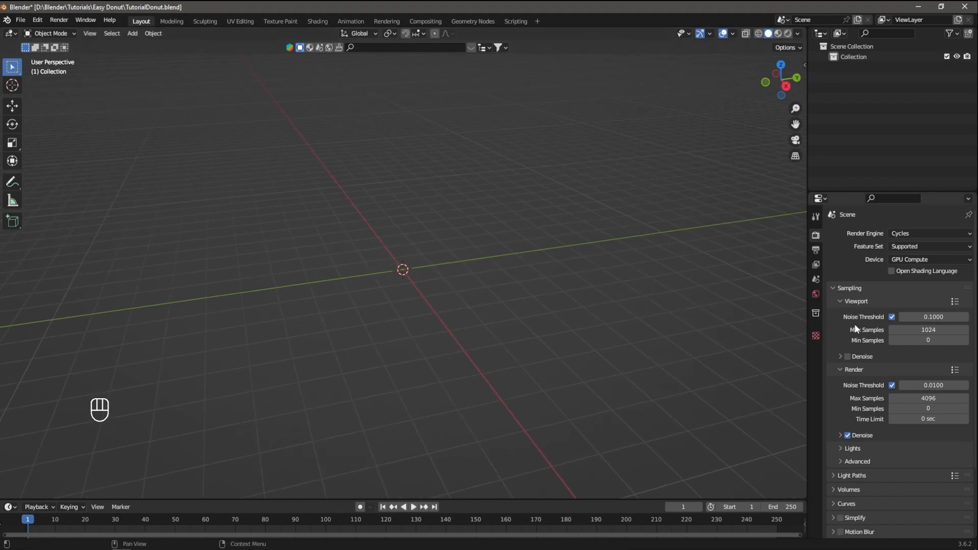
{"action": "left_click", "coordinate": [940, 330]}
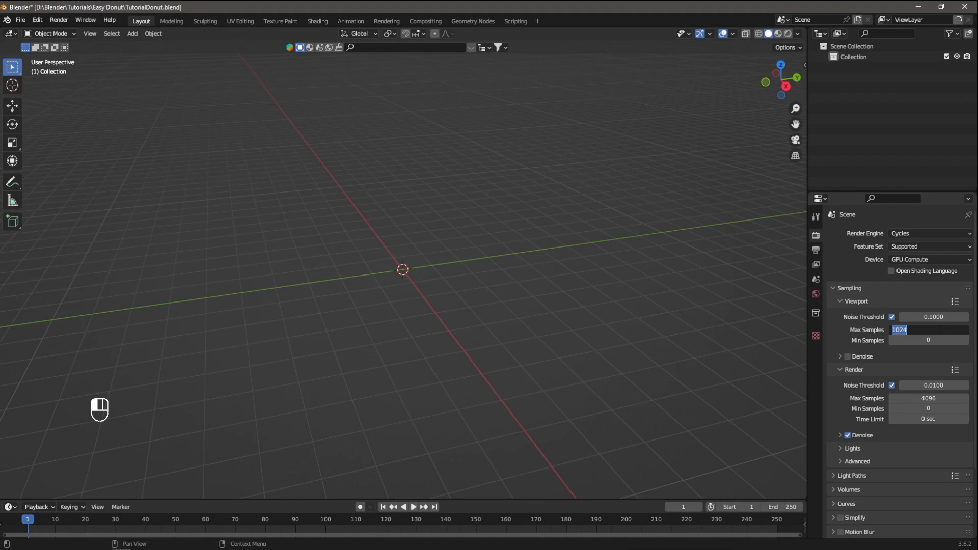
{"action": "type", "text": "32"}
{"action": "key", "text": "Return"}
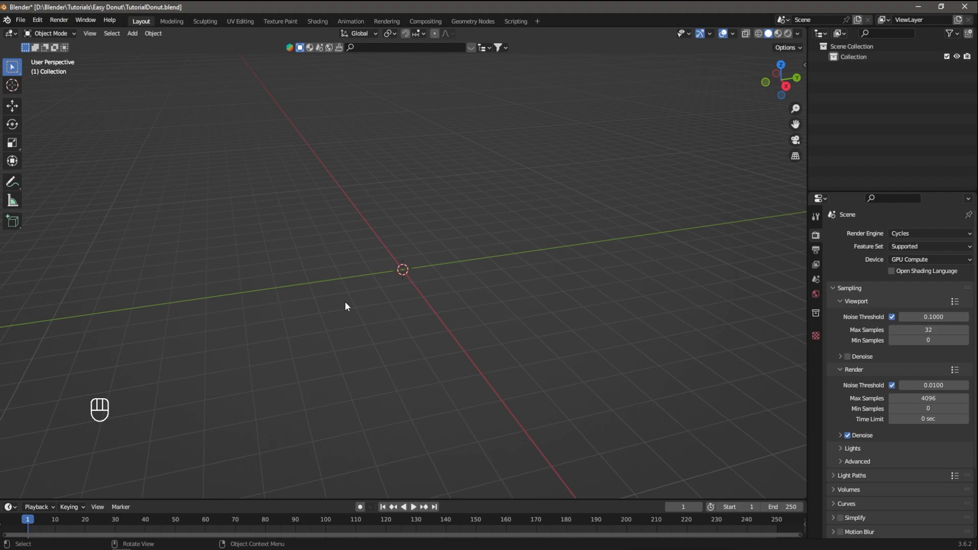
Step: Add a torus mesh at the origin with 32 major segments and 10 minor segments
{"action": "middle_click_drag", "start_coordinate": [402, 336], "coordinate": [421, 332]}
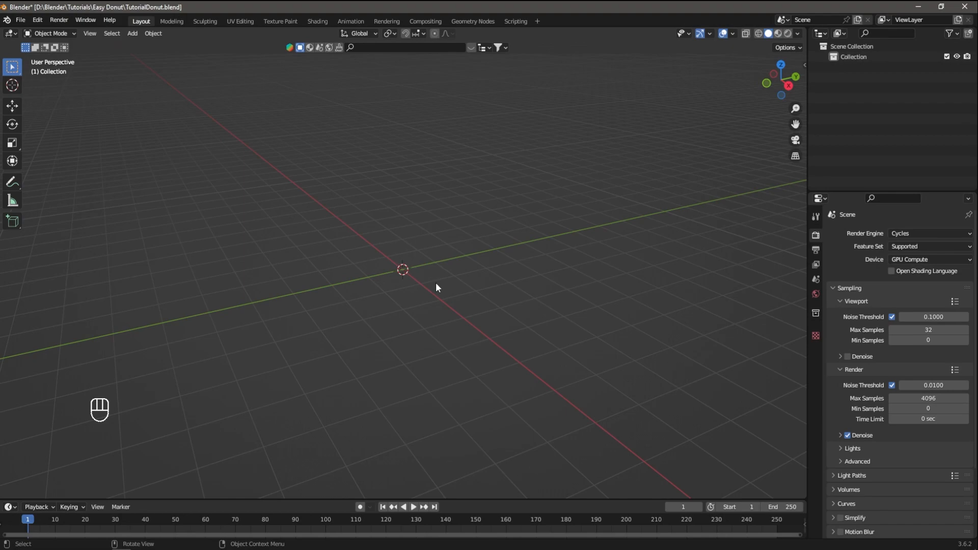
{"action": "key", "text": "shift+a"}
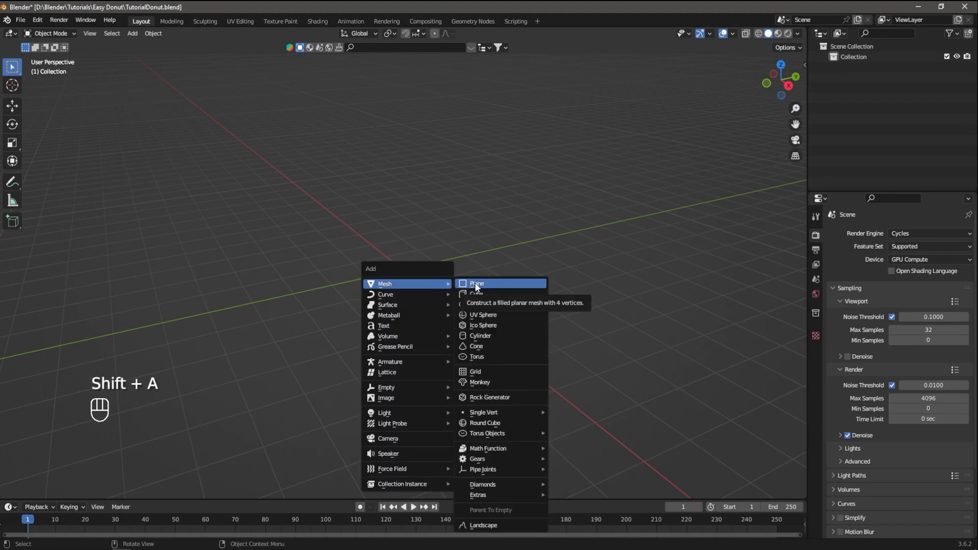
{"action": "left_click", "coordinate": [478, 356]}
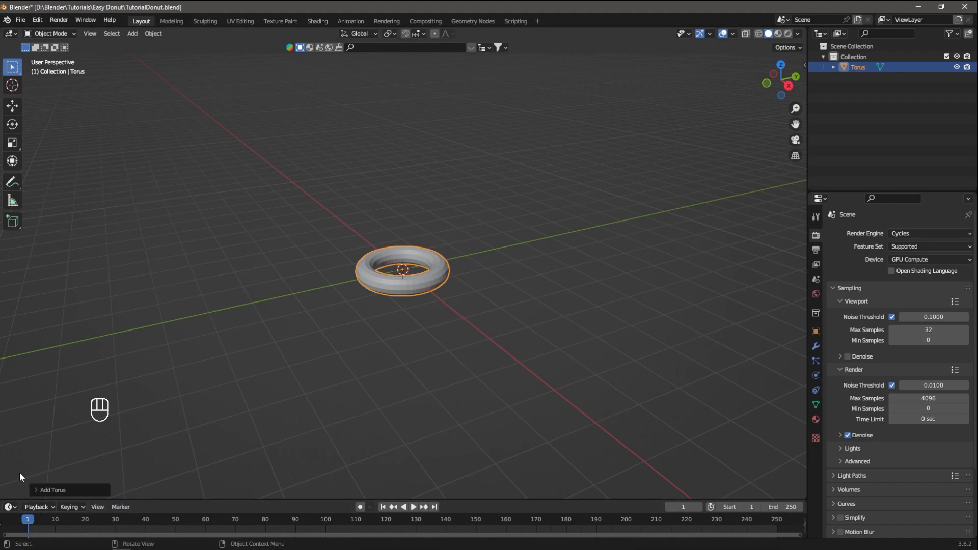
{"action": "left_click", "coordinate": [42, 490]}
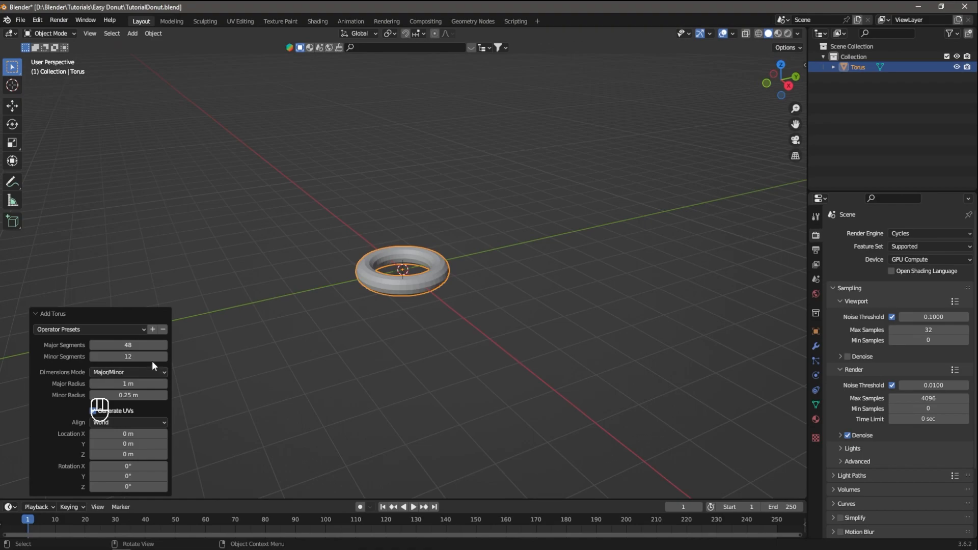
{"action": "scroll", "coordinate": [414, 318], "scroll_direction": "up", "scroll_amount": 3}
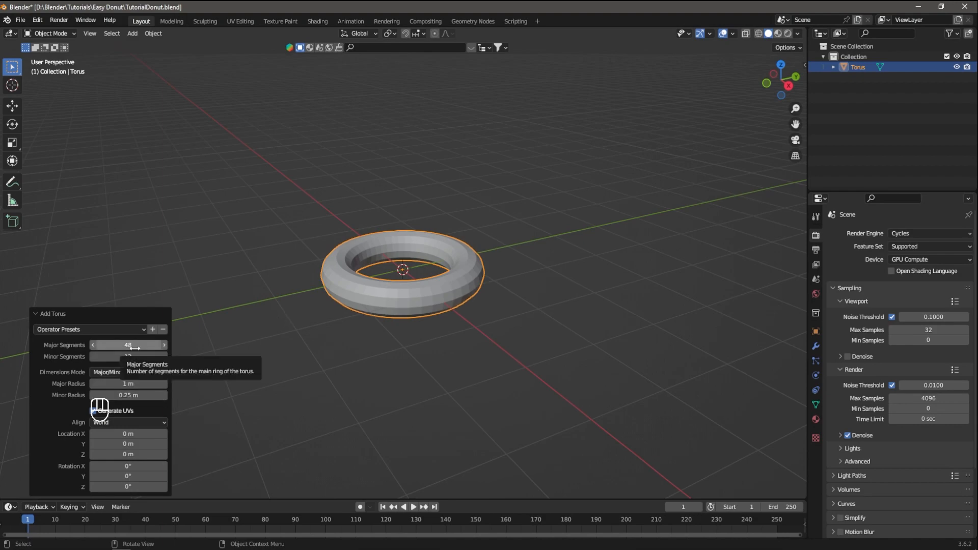
{"action": "left_click_drag", "start_coordinate": [135, 348], "coordinate": [130, 348]}
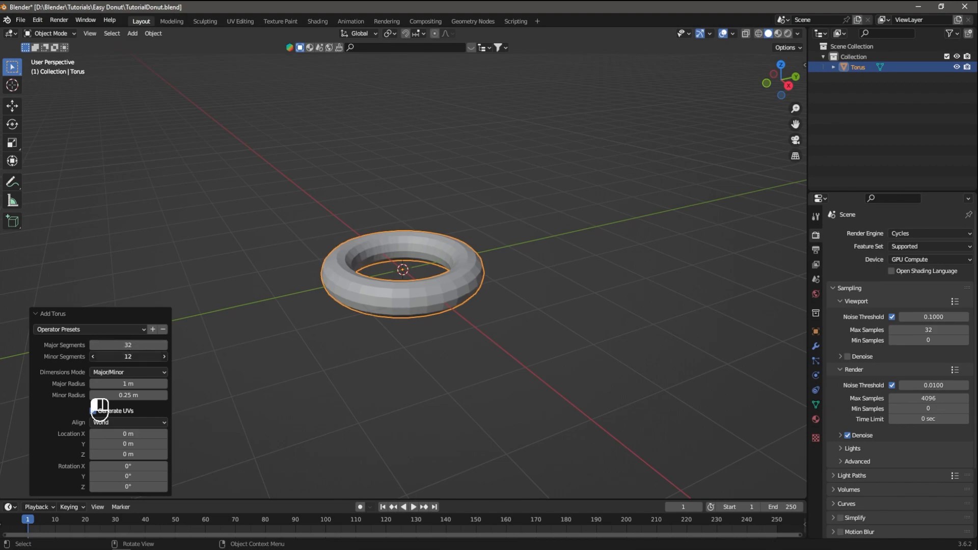
{"action": "left_click_drag", "start_coordinate": [135, 357], "coordinate": [133, 357]}
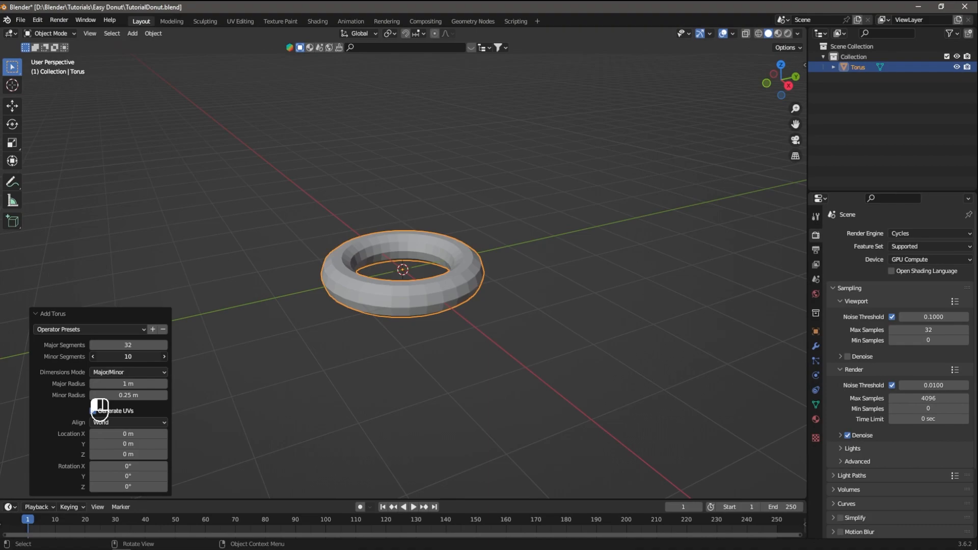
Step: Shape the torus into a compact donut with a major radius of 0.22 m and a minor radius of 0.15 m
{"action": "left_click_drag", "start_coordinate": [130, 386], "coordinate": [100, 386]}
{"action": "middle_click_drag", "start_coordinate": [433, 317], "coordinate": [428, 344]}
{"action": "scroll", "coordinate": [428, 343], "scroll_direction": "up", "scroll_amount": 4}
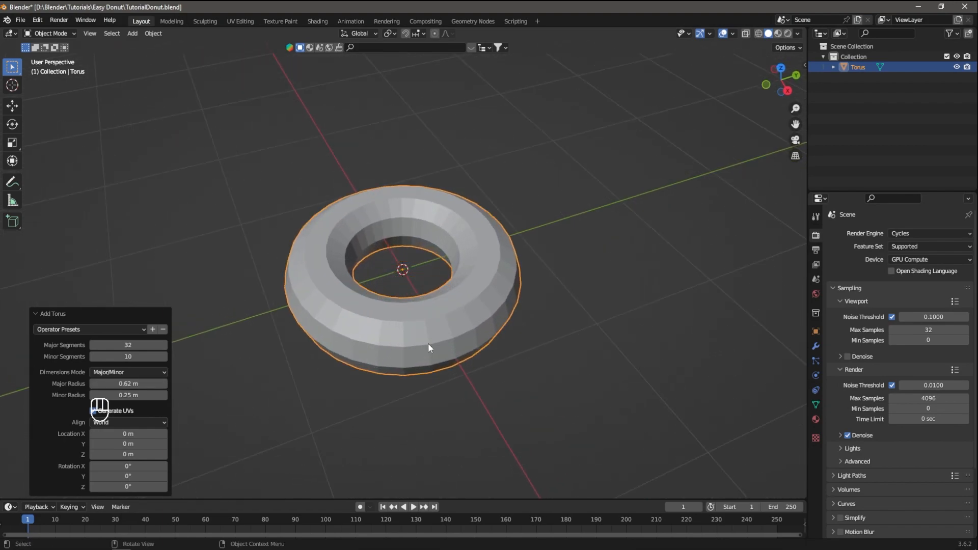
{"action": "left_click_drag", "start_coordinate": [117, 384], "coordinate": [102, 383]}
{"action": "middle_click_drag", "start_coordinate": [476, 406], "coordinate": [493, 356]}
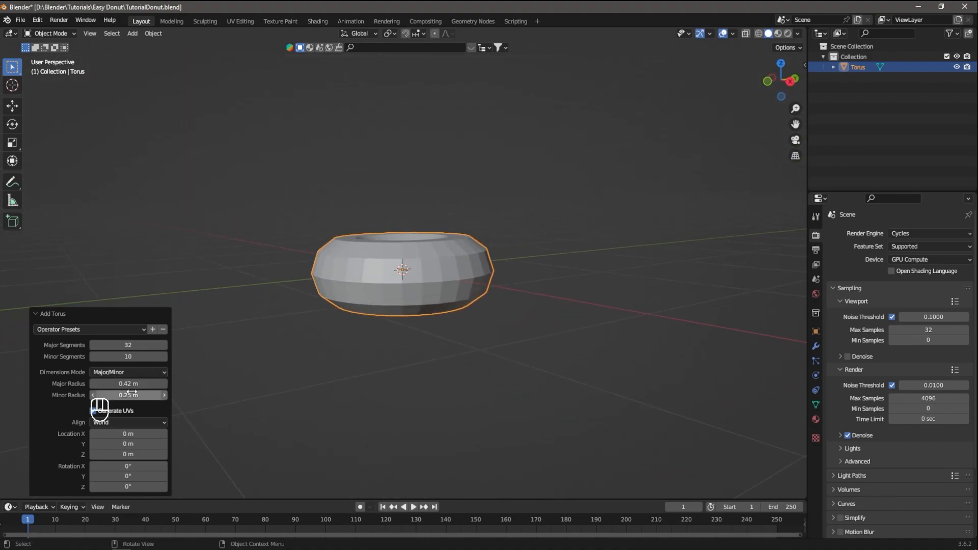
{"action": "left_click_drag", "start_coordinate": [128, 395], "coordinate": [112, 395]}
{"action": "middle_click_drag", "start_coordinate": [452, 323], "coordinate": [436, 352]}
{"action": "scroll", "coordinate": [436, 352], "scroll_direction": "up", "scroll_amount": 2}
{"action": "left_click_drag", "start_coordinate": [131, 385], "coordinate": [82, 386]}
Step: Set the torus to 30 major segments and 16 minor segments
{"action": "mouse_move", "coordinate": [139, 346]}
{"action": "left_mouse_down"}
{"action": "mouse_move", "coordinate": [121, 347]}
{"action": "mouse_move", "coordinate": [149, 357]}
{"action": "left_mouse_up"}
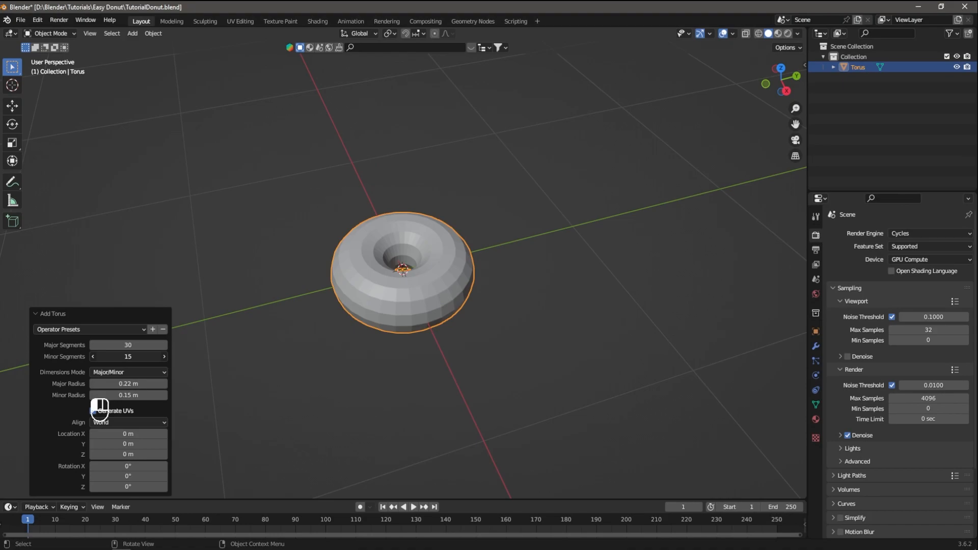
{"action": "left_click_drag", "start_coordinate": [149, 357], "coordinate": [150, 357]}
{"action": "middle_click_drag", "start_coordinate": [363, 359], "coordinate": [480, 300]}
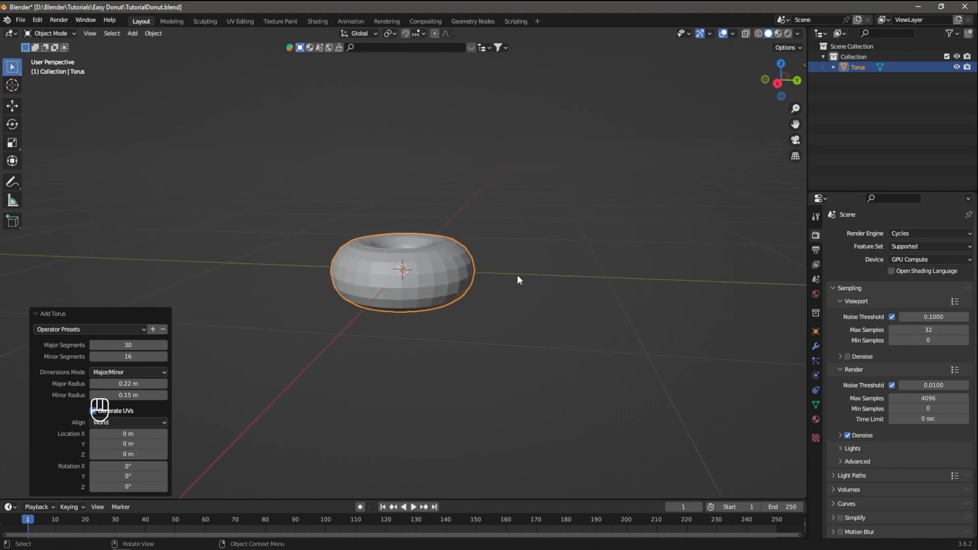
Step: In front view, raise the torus about 0.15 m along Z so its base rests on the ground line, and deselect it
{"action": "key", "text": "KP_1"}
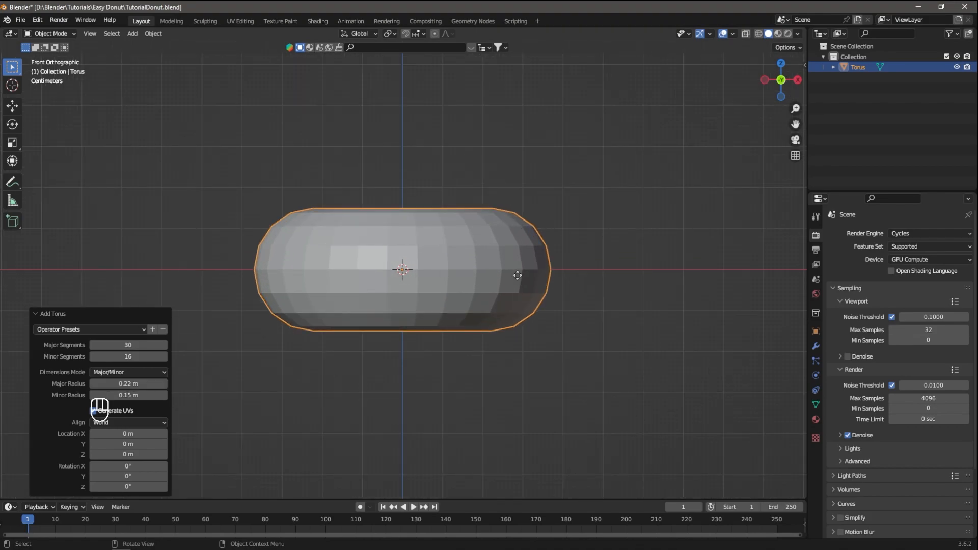
{"action": "key", "text": "g"}
{"action": "key", "text": "z"}
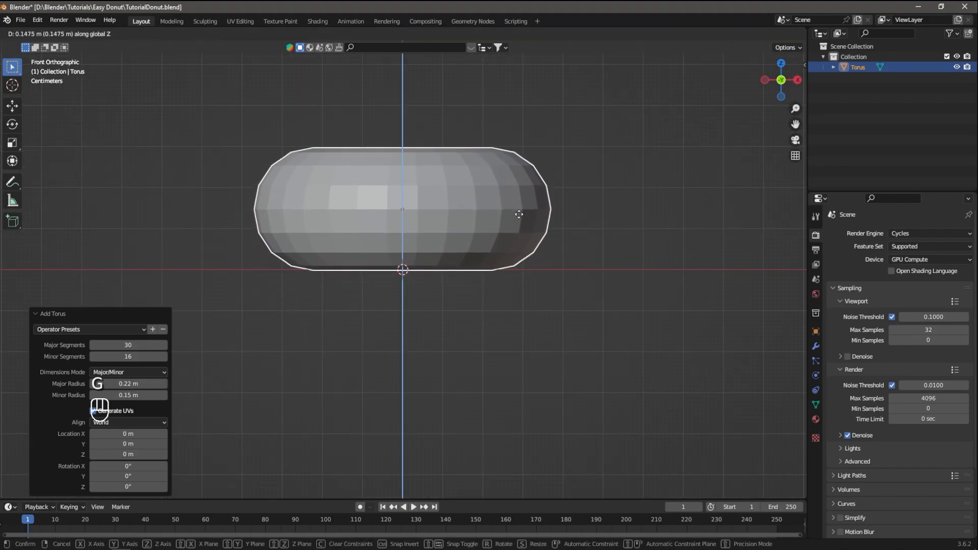
{"action": "left_click", "coordinate": [519, 212]}
{"action": "left_click", "coordinate": [617, 207]}
Step: In Edit Mode, flatten the whole torus mesh by scaling it to about 0.78 along Z
{"action": "middle_click_drag", "start_coordinate": [579, 256], "coordinate": [497, 301]}
{"action": "scroll", "coordinate": [550, 304], "scroll_direction": "down", "scroll_amount": 4}
{"action": "key", "text": "KP_1"}
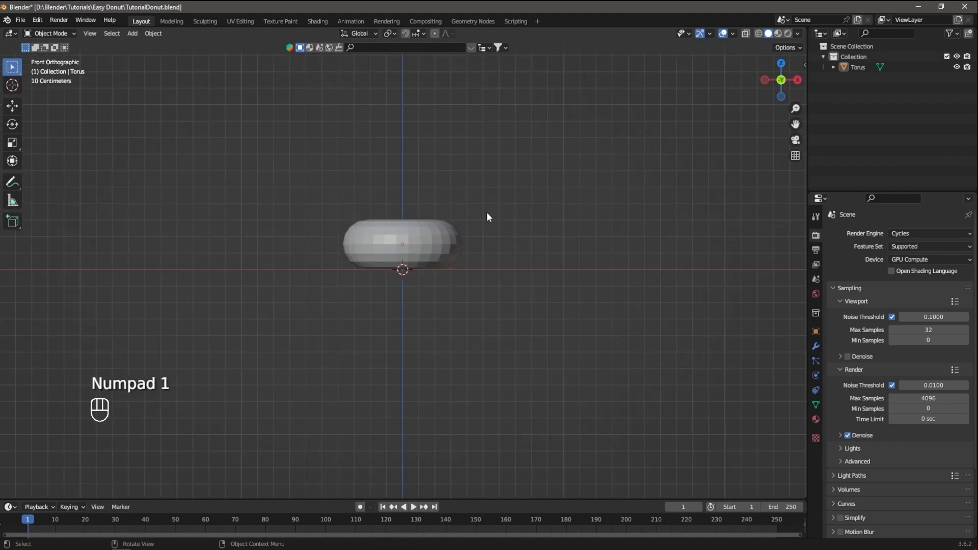
{"action": "scroll", "coordinate": [481, 230], "scroll_direction": "up", "scroll_amount": 5}
{"action": "left_click", "coordinate": [416, 207]}
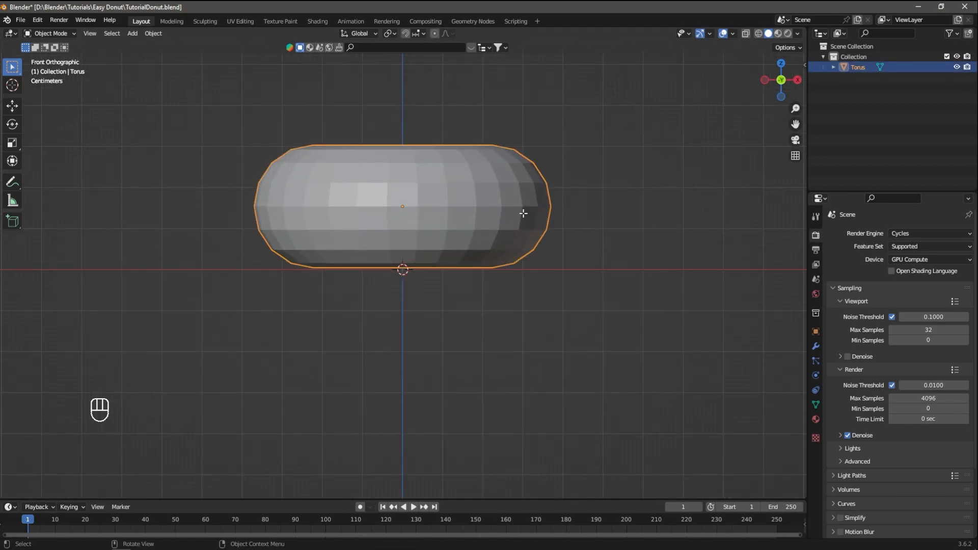
{"action": "key", "text": "Tab"}
{"action": "scroll", "coordinate": [524, 213], "scroll_direction": "down", "scroll_amount": 2}
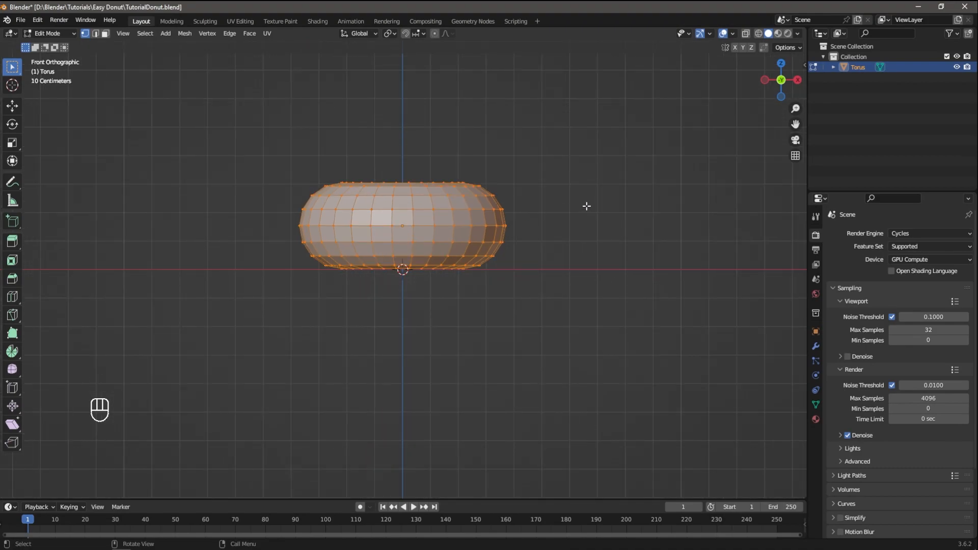
{"action": "key", "text": "g"}
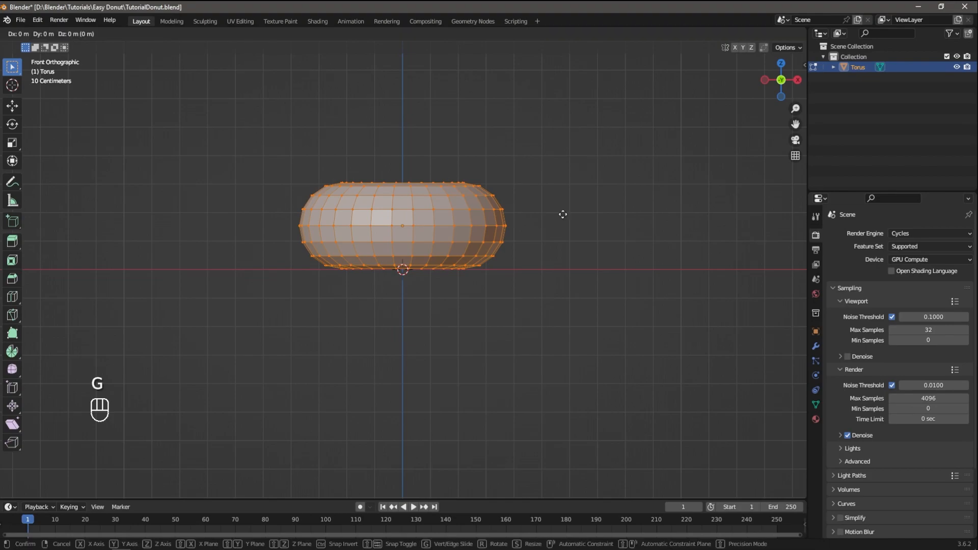
{"action": "key", "text": "s"}
{"action": "key", "text": "z"}
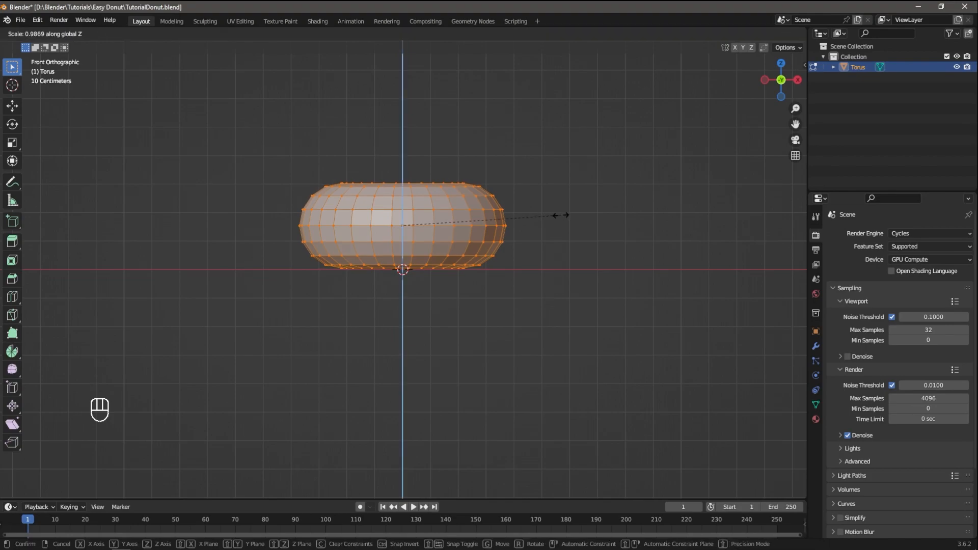
{"action": "left_click", "coordinate": [528, 229]}
{"action": "middle_click_drag", "start_coordinate": [524, 183], "coordinate": [522, 247]}
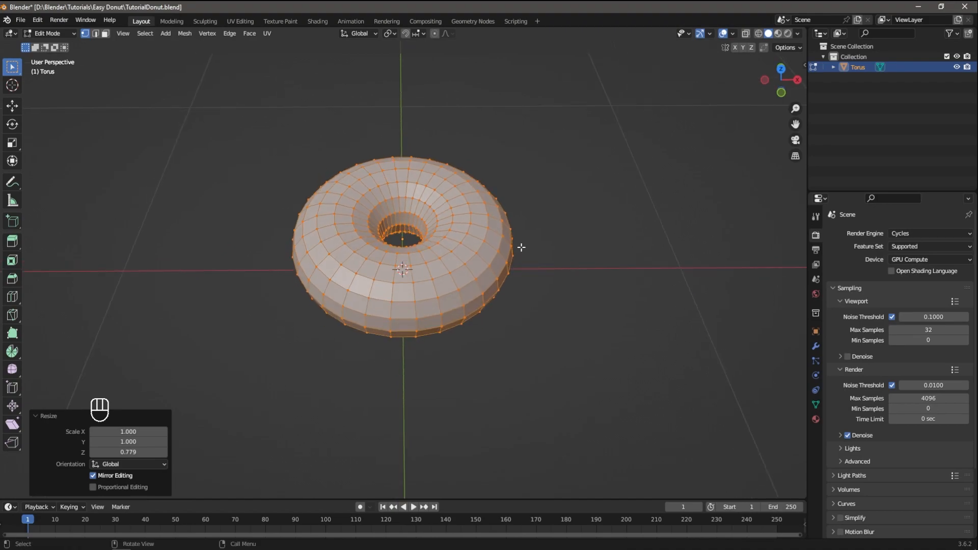
Step: Return to Object Mode and lower the torus about 0.033 m along Z back onto the ground line in front view
{"action": "key", "text": "KP_1"}
{"action": "key", "text": "Tab"}
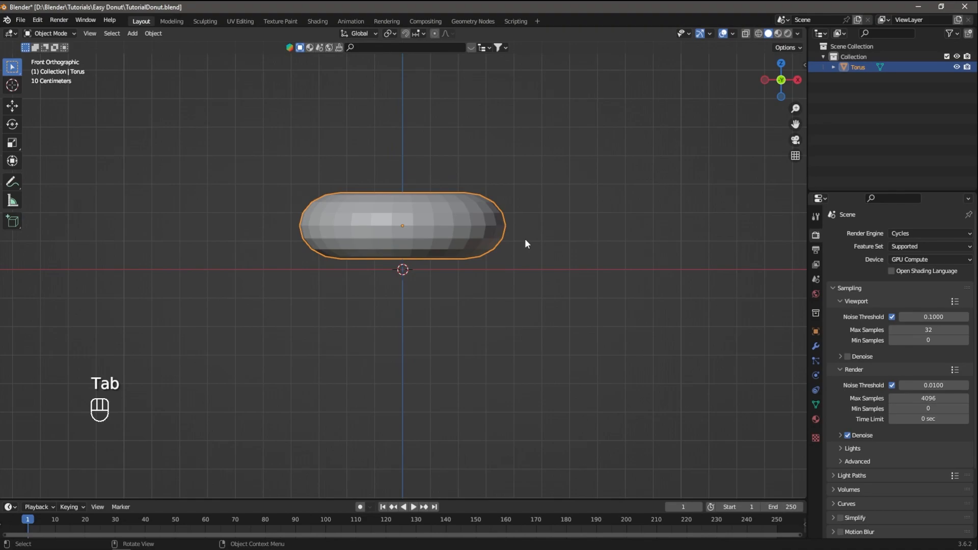
{"action": "key", "text": "g"}
{"action": "key", "text": "z"}
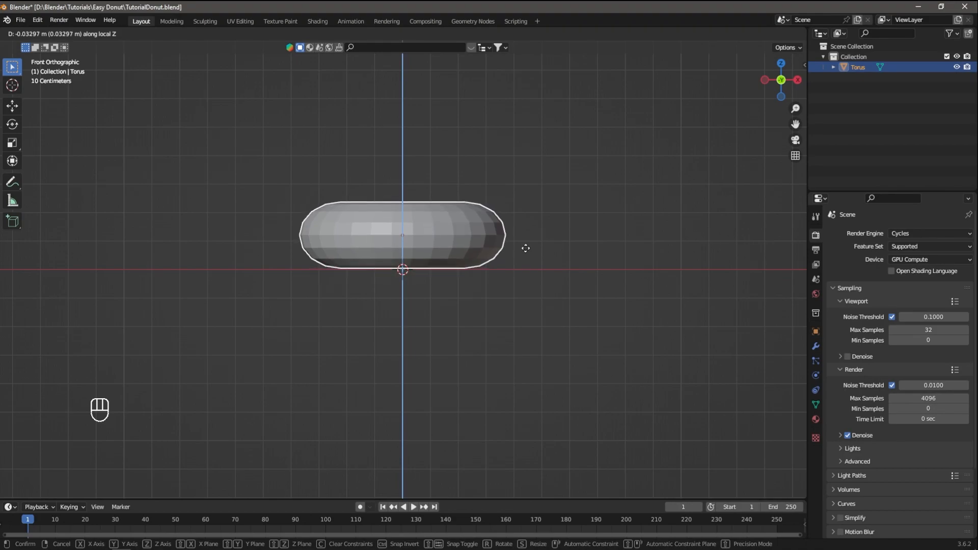
{"action": "left_click", "coordinate": [525, 248]}
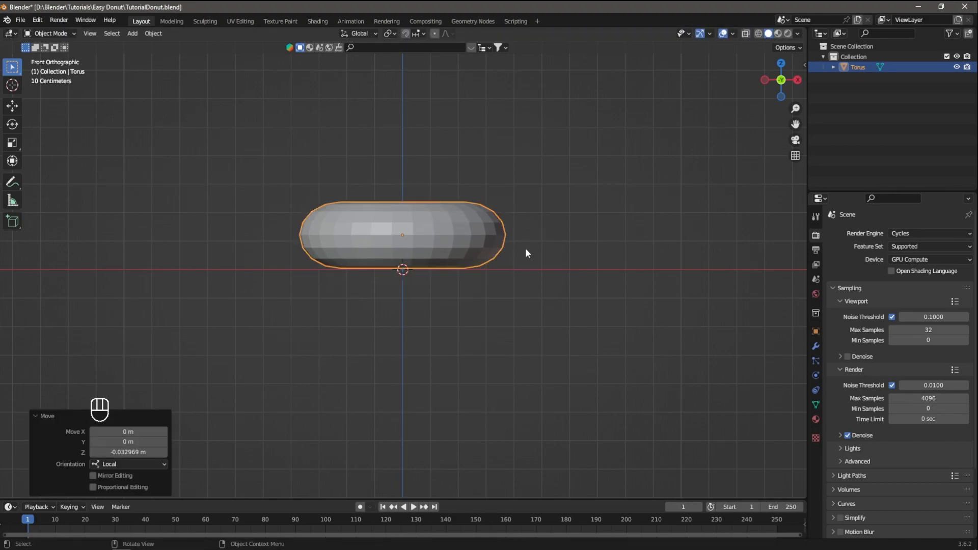
Step: Add a Subdivision Surface modifier to the torus and set its viewport levels to 2
{"action": "left_click", "coordinate": [541, 225]}
{"action": "middle_click_drag", "start_coordinate": [541, 224], "coordinate": [512, 269]}
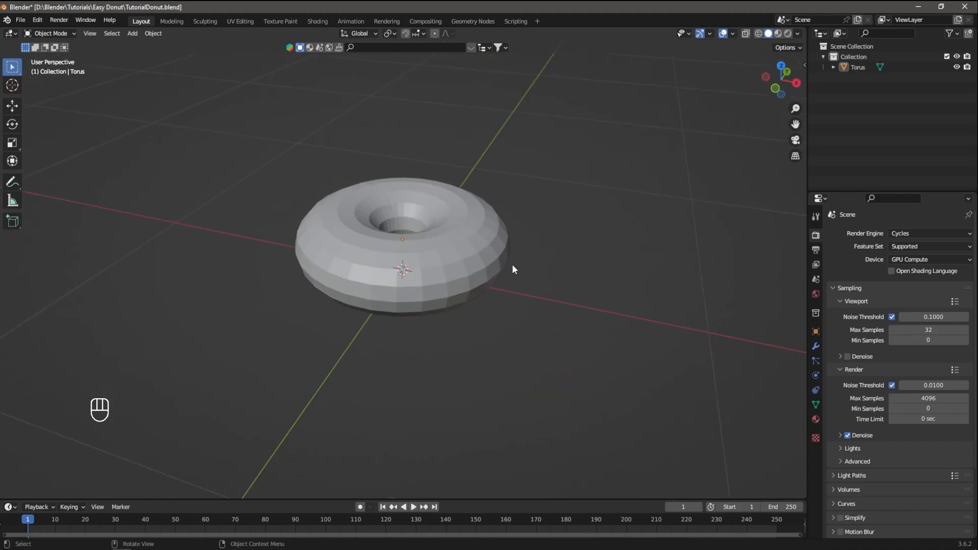
{"action": "left_click", "coordinate": [816, 345]}
{"action": "left_click", "coordinate": [857, 235]}
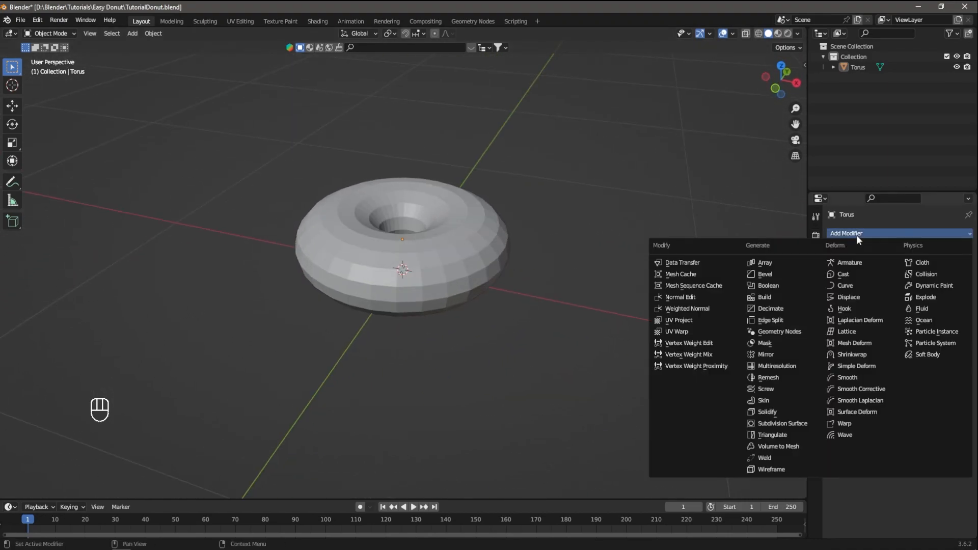
{"action": "left_click", "coordinate": [790, 422]}
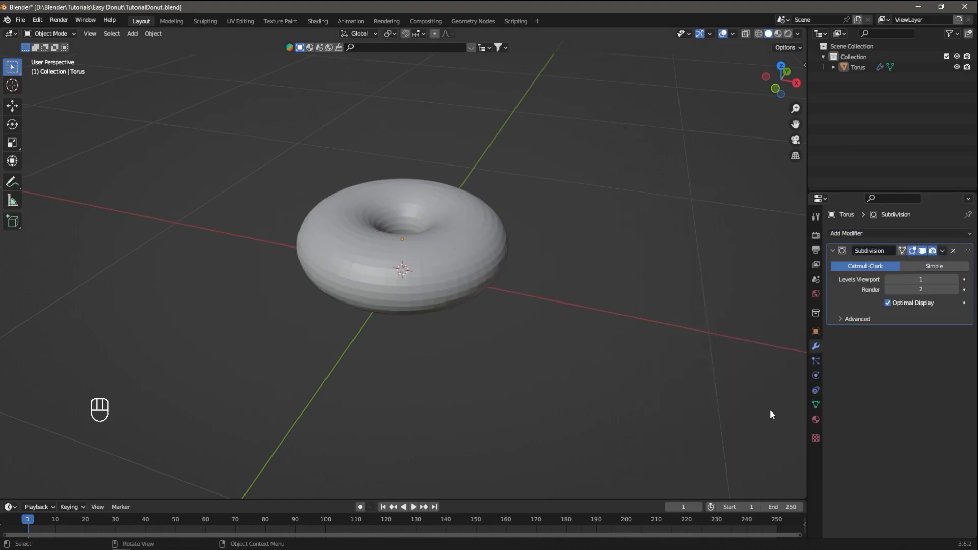
{"action": "mouse_move", "coordinate": [574, 240]}
{"action": "middle_mouse_down"}
{"action": "mouse_move", "coordinate": [600, 240]}
{"action": "mouse_move", "coordinate": [584, 245]}
{"action": "middle_mouse_up"}
{"action": "scroll", "coordinate": [583, 244], "scroll_direction": "up", "scroll_amount": 4}
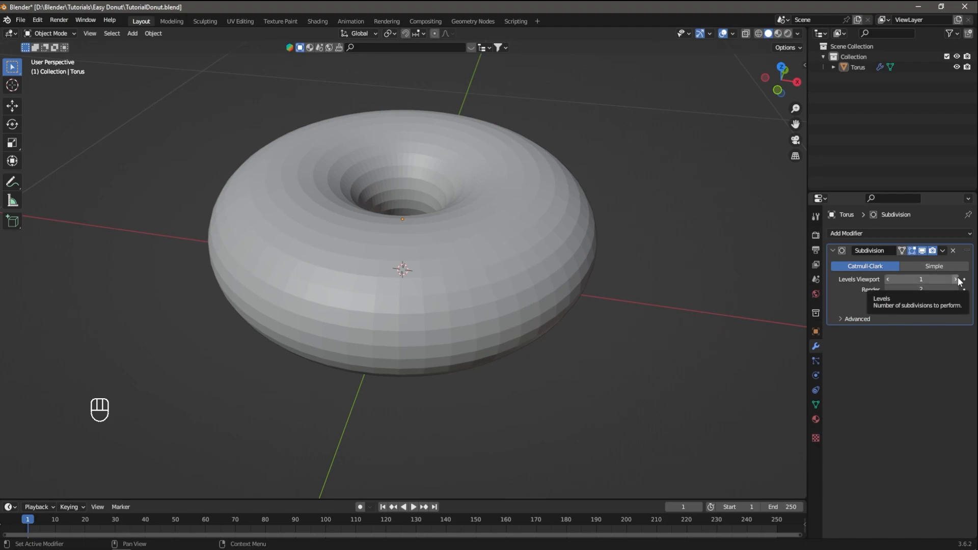
{"action": "left_click", "coordinate": [956, 279]}
Step: Select the torus and apply Shade Auto Smooth to it
{"action": "right_click", "coordinate": [496, 271]}
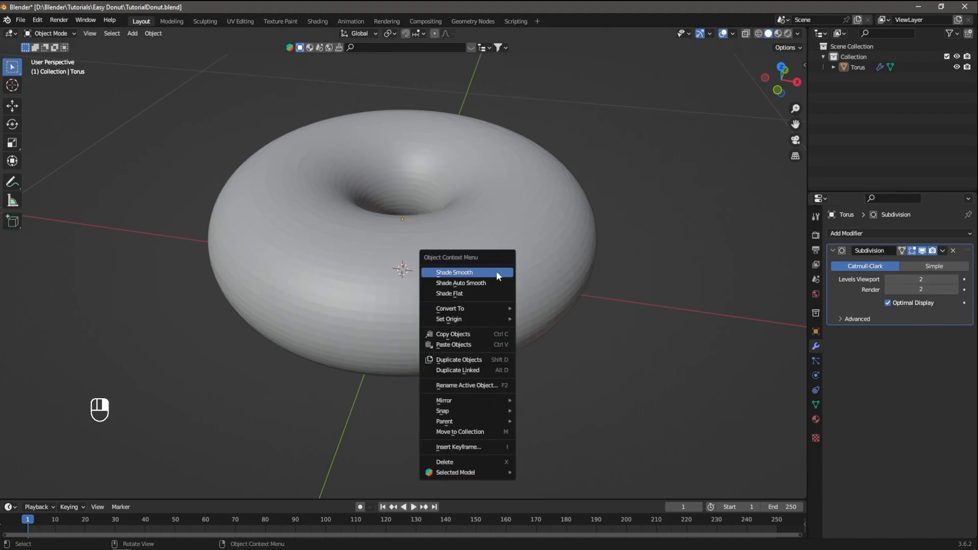
{"action": "left_click", "coordinate": [492, 285]}
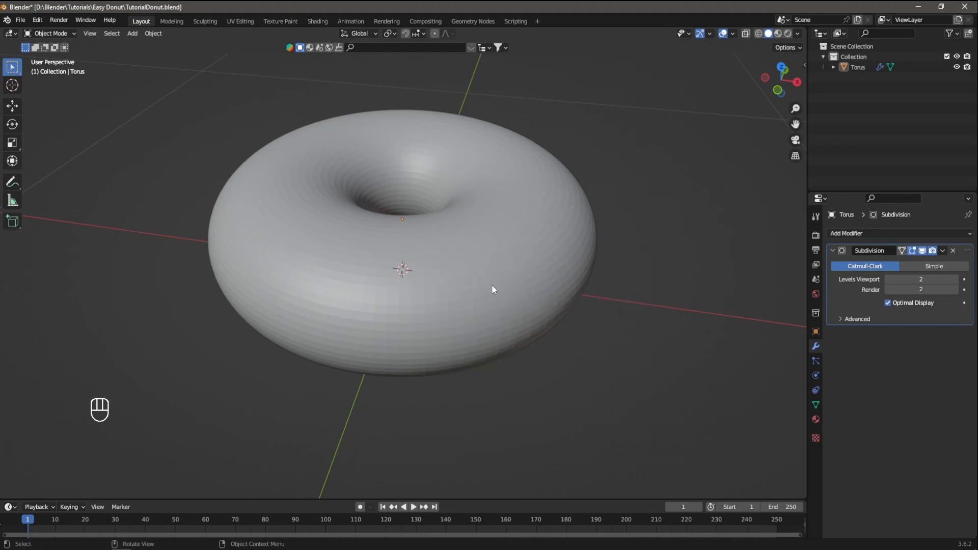
{"action": "left_click", "coordinate": [457, 277]}
{"action": "right_click", "coordinate": [434, 276]}
{"action": "left_click", "coordinate": [432, 278]}
{"action": "middle_click_drag", "start_coordinate": [432, 278], "coordinate": [550, 267]}
{"action": "key", "text": "KP_1"}
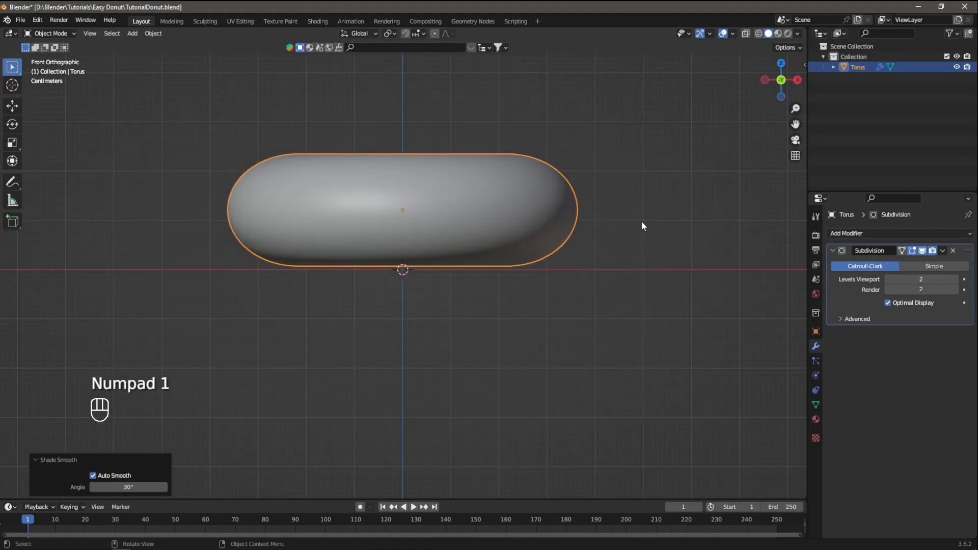
{"action": "middle_click_drag", "start_coordinate": [642, 215], "coordinate": [630, 263]}
{"action": "key", "text": "KP_1"}
Step: In Edit Mode, enable proportional editing with Smooth falloff, clear the selection, and select a single vertex on the torus's upper slope
{"action": "key", "text": "Tab"}
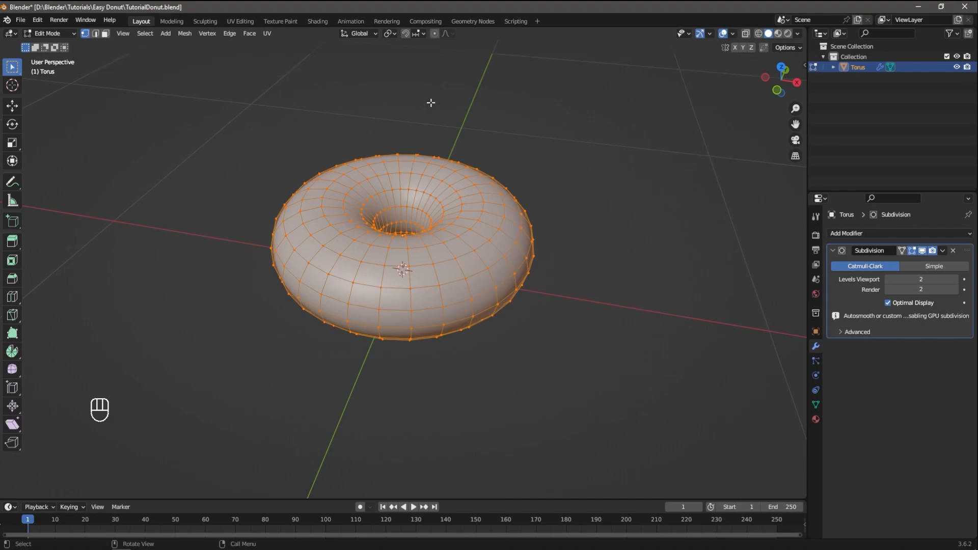
{"action": "left_click", "coordinate": [436, 32]}
{"action": "left_click", "coordinate": [448, 32]}
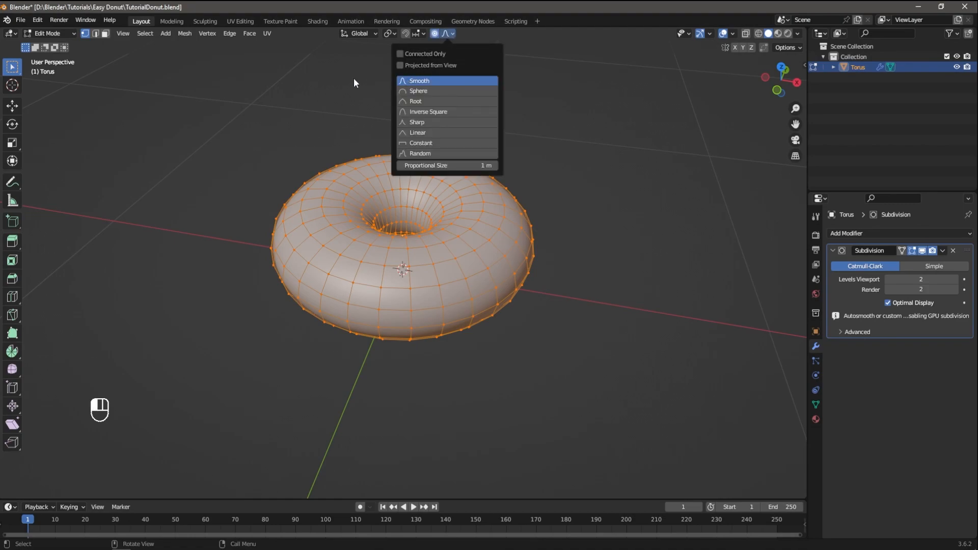
{"action": "left_click", "coordinate": [317, 83]}
{"action": "mouse_move", "coordinate": [575, 220]}
{"action": "middle_mouse_down"}
{"action": "mouse_move", "coordinate": [578, 234]}
{"action": "mouse_move", "coordinate": [574, 212]}
{"action": "middle_mouse_up"}
{"action": "scroll", "coordinate": [559, 231], "scroll_direction": "up", "scroll_amount": 2}
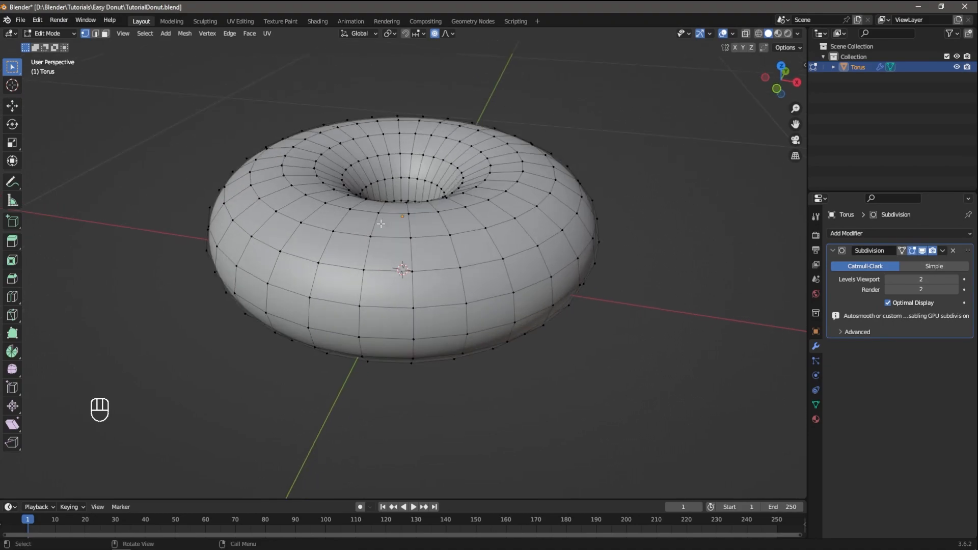
{"action": "left_click_drag", "start_coordinate": [406, 229], "coordinate": [427, 245]}
{"action": "key", "text": "g"}
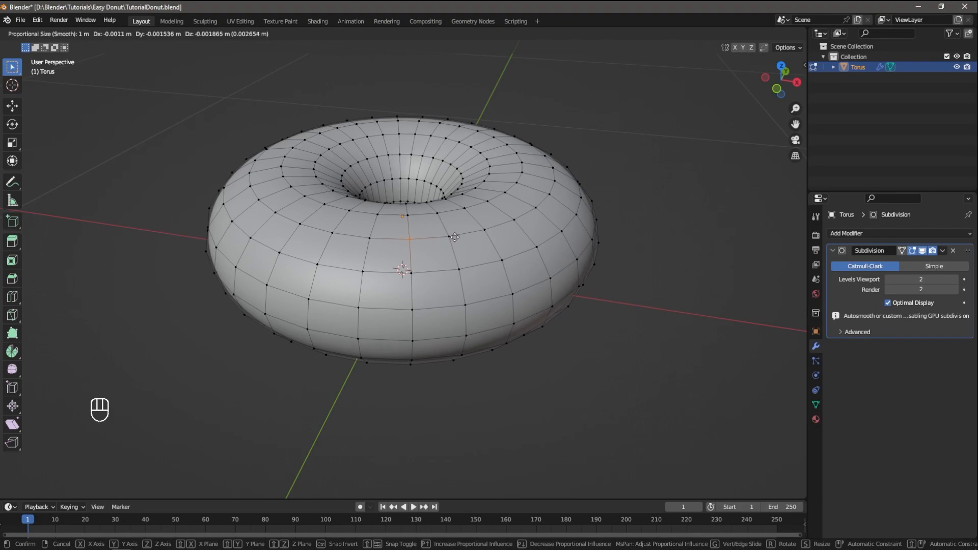
{"action": "right_click", "coordinate": [424, 236]}
{"action": "key", "text": "g"}
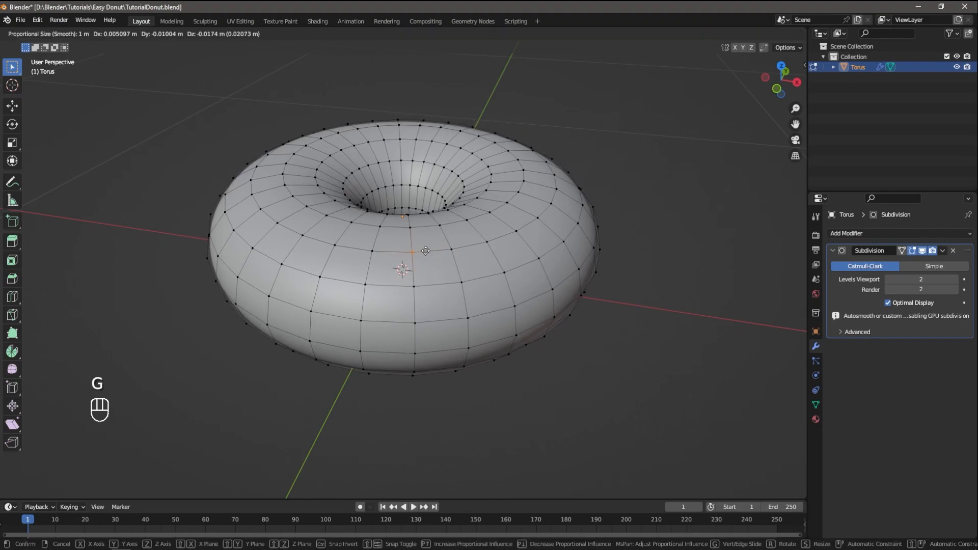
{"action": "right_click", "coordinate": [425, 242]}
Step: Move the selected upper-slope vertex down and outward about 0.012 m with the proportional size reduced to about 0.032 m
{"action": "key", "text": "g"}
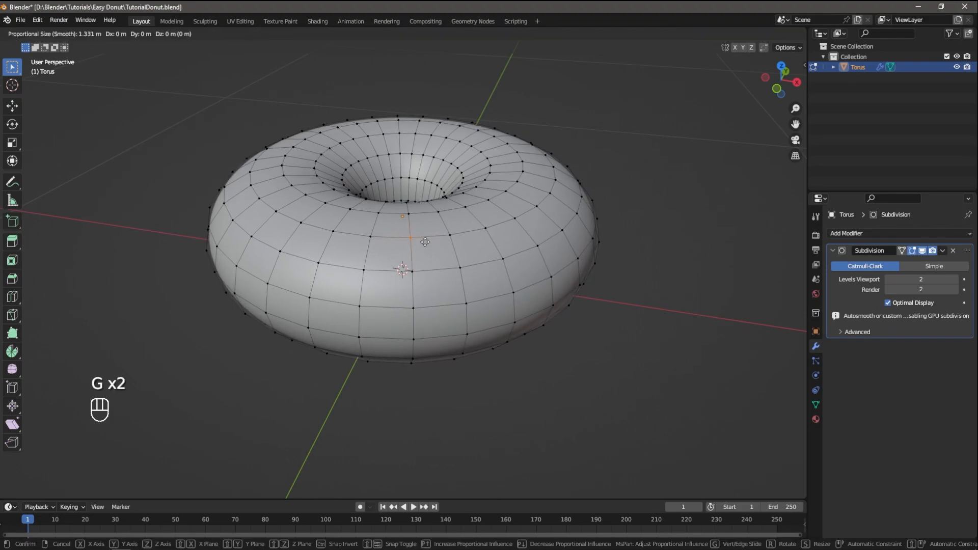
{"action": "scroll", "coordinate": [426, 240], "scroll_direction": "up", "scroll_amount": 2}
{"action": "scroll", "coordinate": [425, 240], "scroll_direction": "up", "scroll_amount": 18}
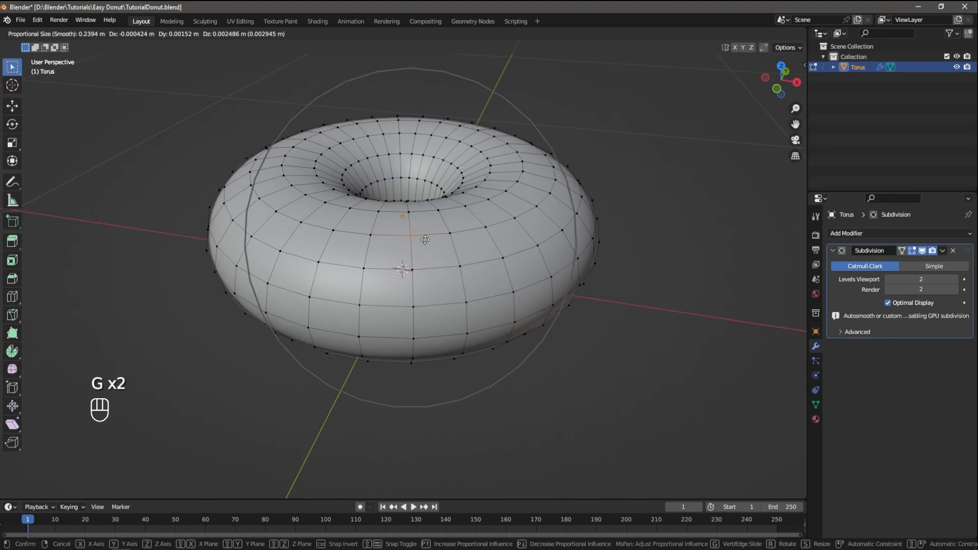
{"action": "scroll", "coordinate": [425, 240], "scroll_direction": "up", "scroll_amount": 8}
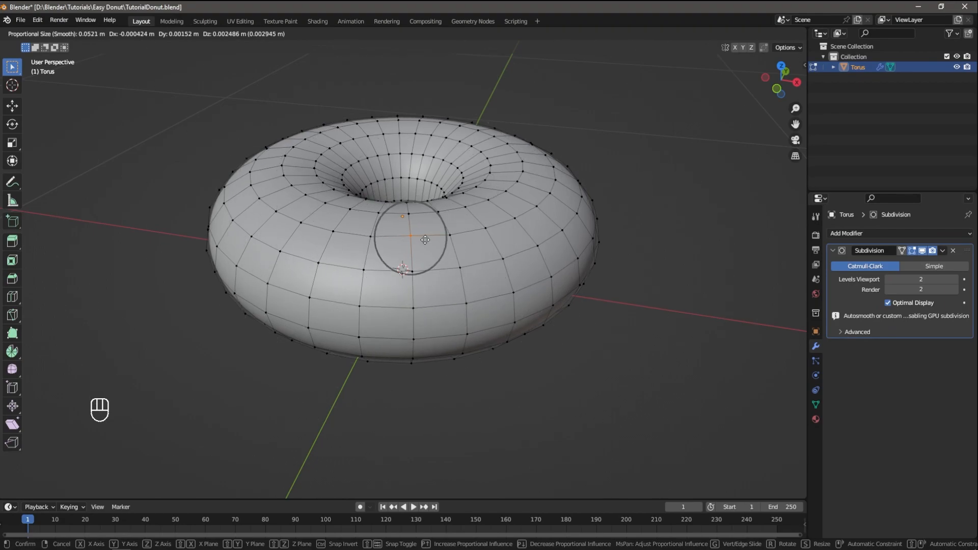
{"action": "scroll", "coordinate": [426, 240], "scroll_direction": "up", "scroll_amount": 2}
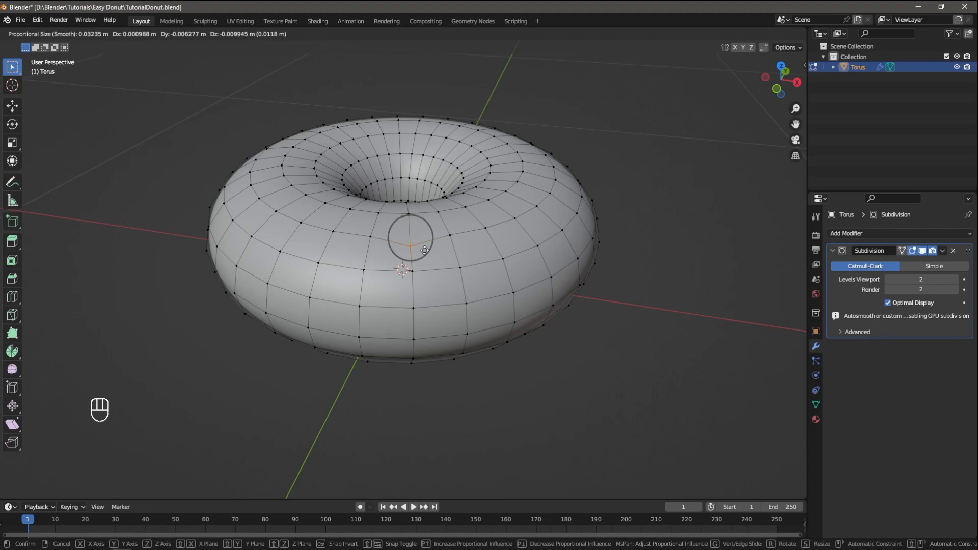
{"action": "left_click", "coordinate": [424, 251]}
Step: Nudge two more single vertices on the torus's upper outer slope, by about 0.01 m and 0.006 m
{"action": "middle_click_drag", "start_coordinate": [505, 227], "coordinate": [416, 213]}
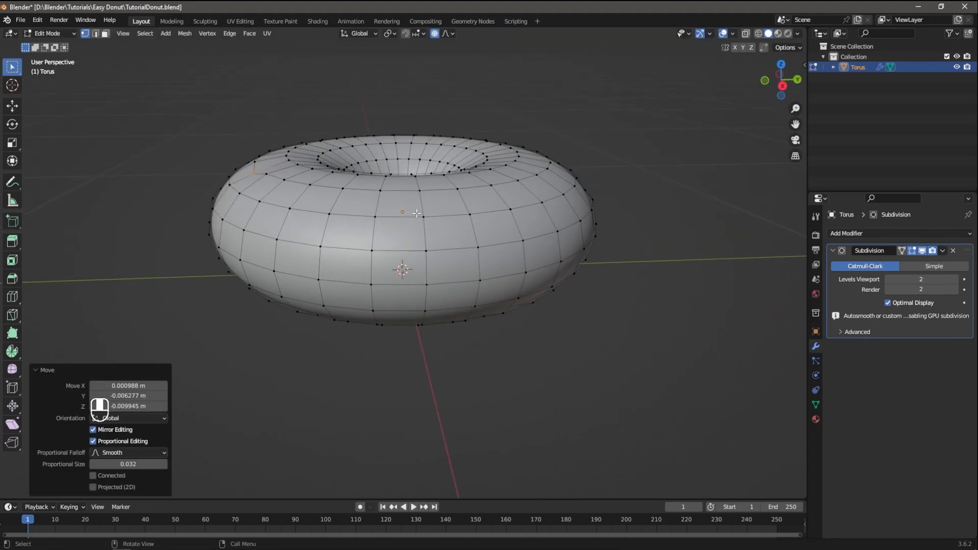
{"action": "left_click", "coordinate": [374, 189]}
{"action": "key", "text": "g"}
{"action": "left_click", "coordinate": [384, 207]}
{"action": "middle_click_drag", "start_coordinate": [384, 208], "coordinate": [374, 234]}
{"action": "left_click", "coordinate": [369, 243]}
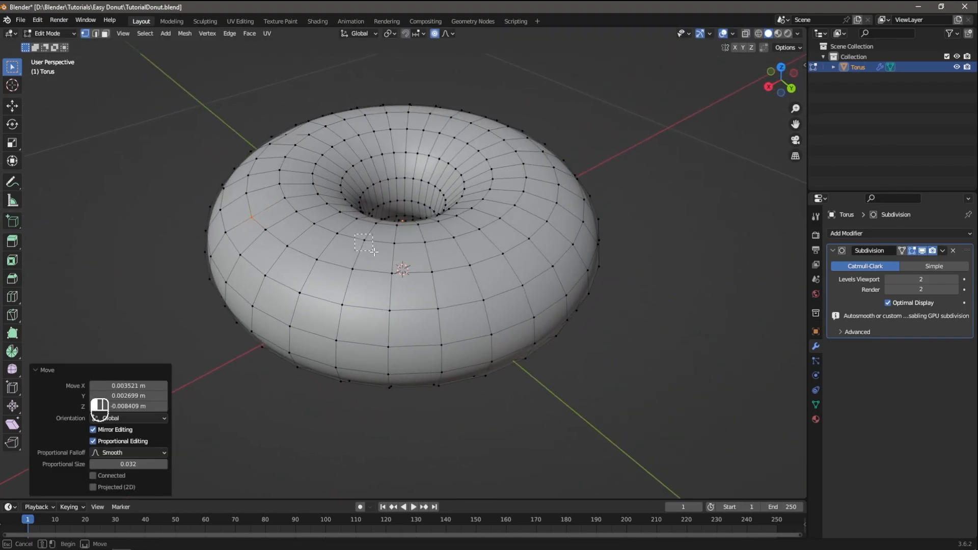
{"action": "key", "text": "g"}
{"action": "left_click", "coordinate": [375, 259]}
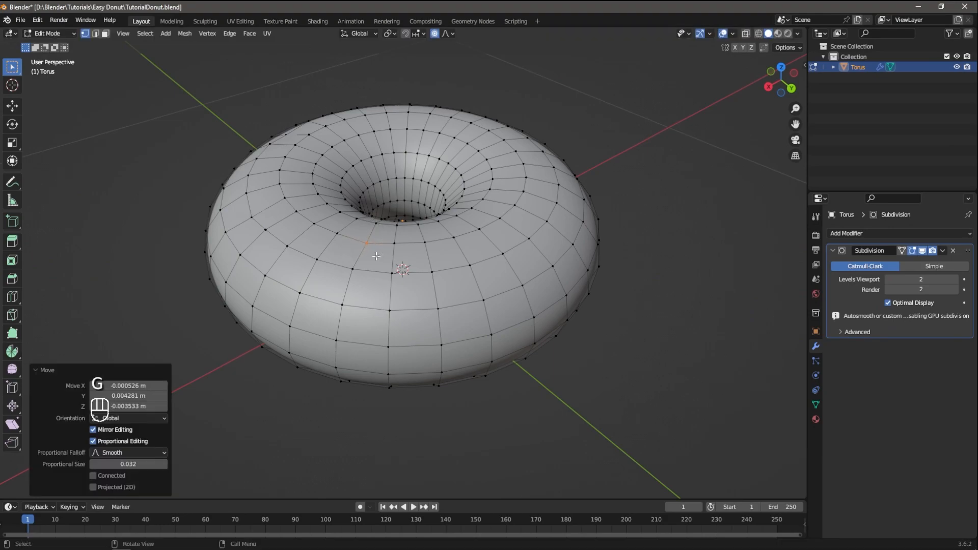
Step: Shift two single vertices on the torus's top surface beside the hole slightly out of their rings
{"action": "middle_click_drag", "start_coordinate": [471, 253], "coordinate": [479, 229]}
{"action": "left_click", "coordinate": [453, 209]}
{"action": "key", "text": "g"}
{"action": "left_click", "coordinate": [479, 224]}
{"action": "left_click", "coordinate": [482, 228]}
{"action": "key", "text": "g"}
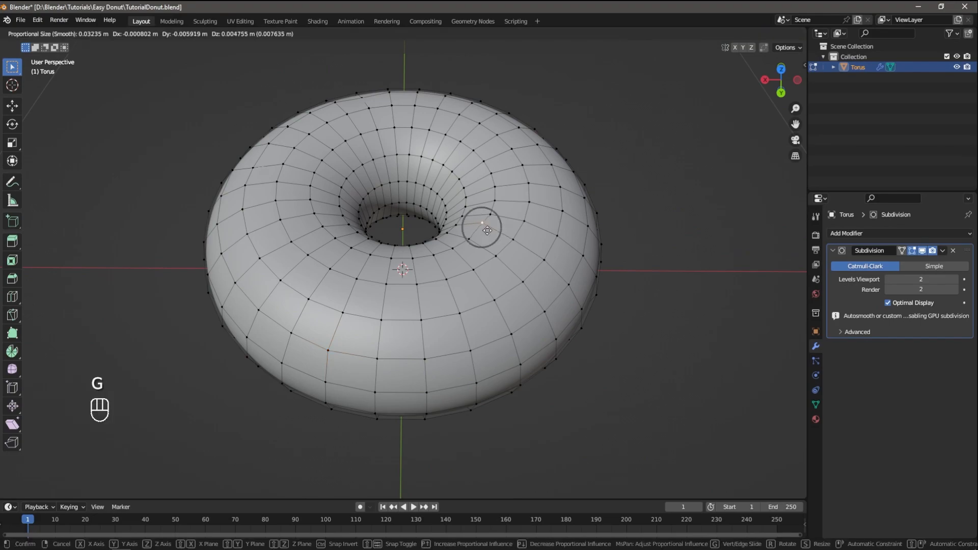
{"action": "left_click", "coordinate": [486, 233]}
Step: Rotate a pair of neighbouring vertices on the slope above the hole by about 24.7°
{"action": "middle_click_drag", "start_coordinate": [486, 233], "coordinate": [487, 199]}
{"action": "left_click", "coordinate": [488, 180]}
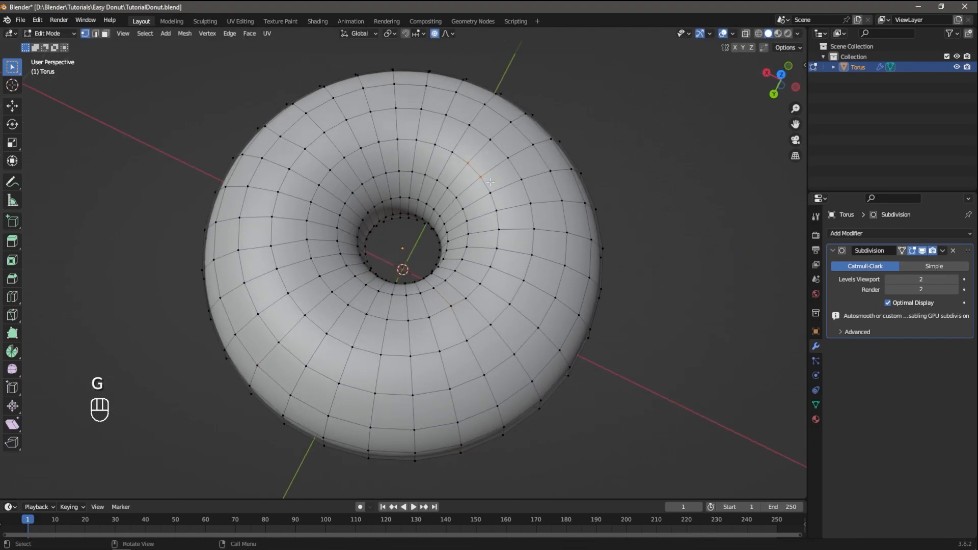
{"action": "key", "text": "r"}
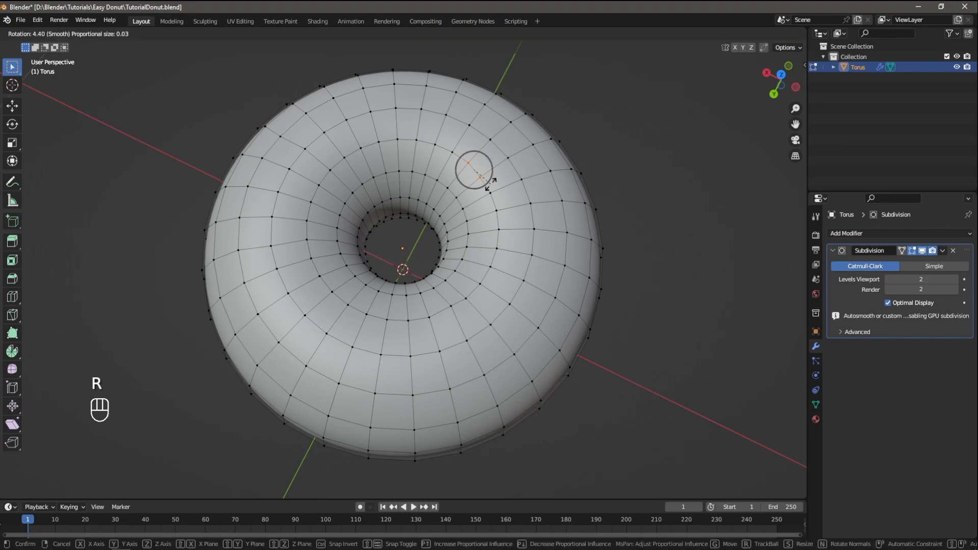
{"action": "left_click", "coordinate": [484, 191]}
Step: Lower an upper outer-slope vertex by about 0.009 m and nudge another vertex on the torus's outermost side edge
{"action": "middle_click_drag", "start_coordinate": [484, 190], "coordinate": [466, 180]}
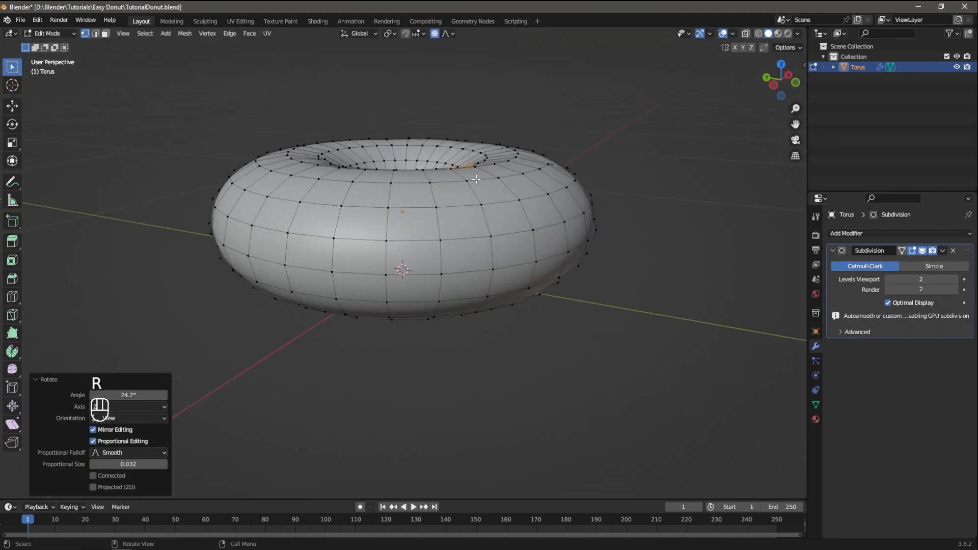
{"action": "left_click", "coordinate": [517, 208]}
{"action": "key", "text": "g"}
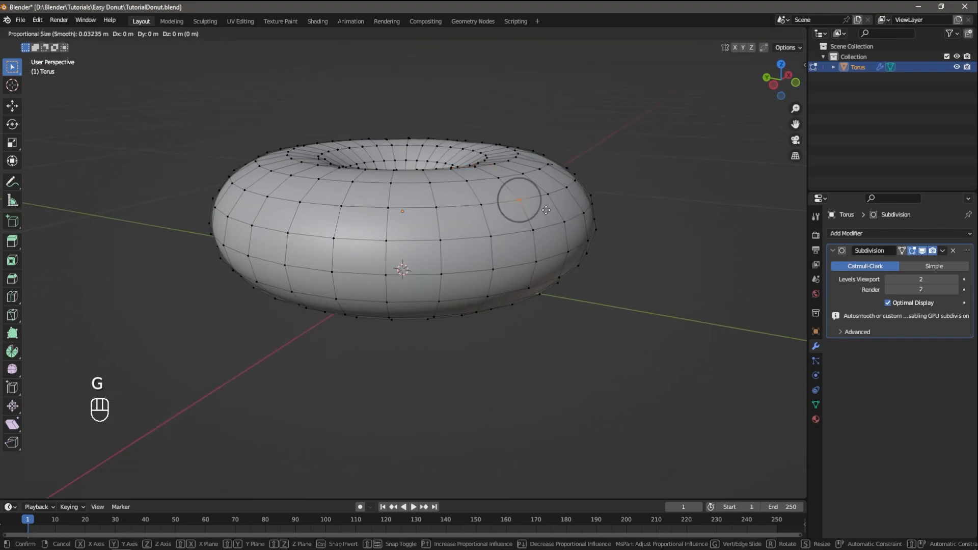
{"action": "left_click", "coordinate": [546, 214]}
{"action": "middle_click_drag", "start_coordinate": [546, 214], "coordinate": [532, 186]}
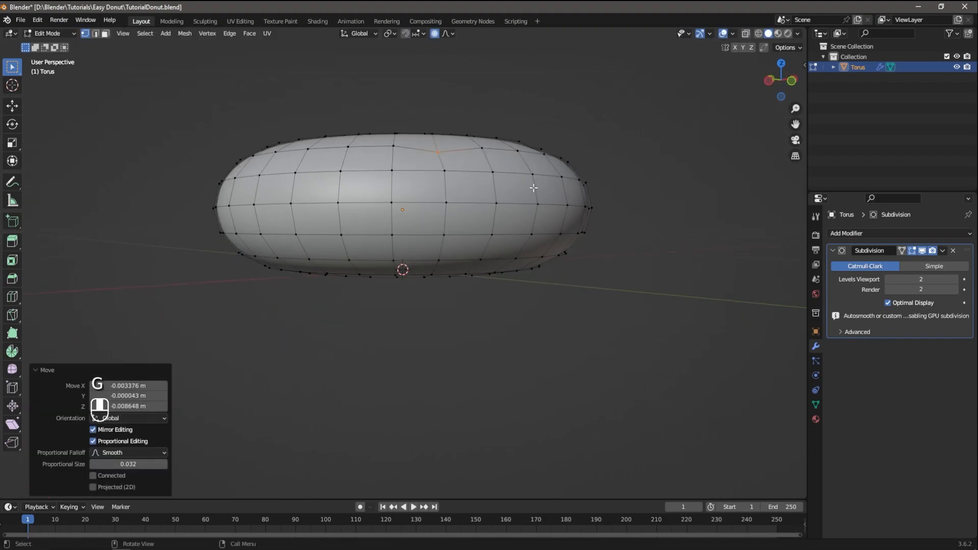
{"action": "left_click", "coordinate": [589, 209]}
{"action": "key", "text": "g"}
{"action": "left_click", "coordinate": [593, 216]}
Step: Pull a vertex at mid-height on the torus's outer wall slightly downward
{"action": "left_click", "coordinate": [337, 201]}
{"action": "key", "text": "g"}
{"action": "key", "text": "r"}
{"action": "right_click", "coordinate": [348, 213]}
{"action": "key", "text": "g"}
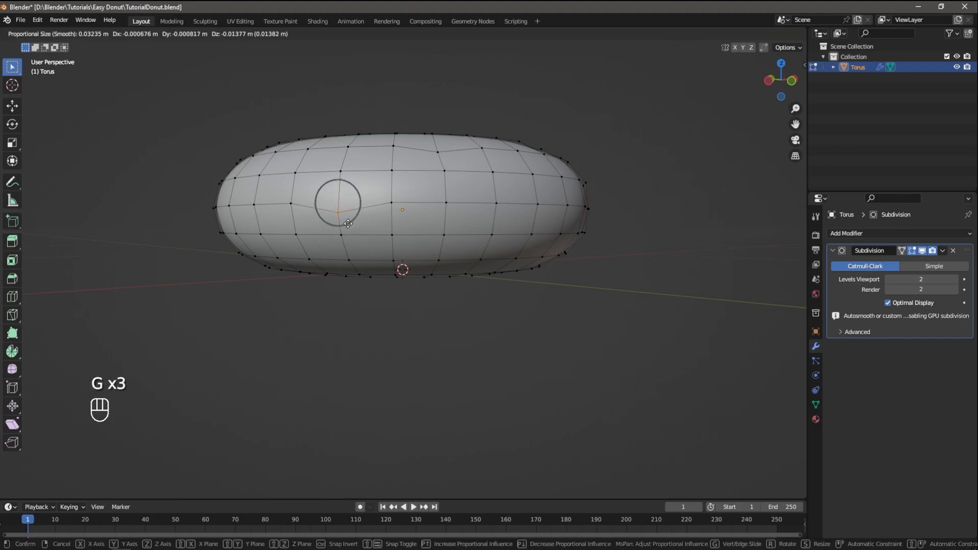
{"action": "left_click", "coordinate": [356, 222]}
Step: Seen from above, displace one vertex on the torus's broad top ring and one on the slope leading into the hole
{"action": "middle_click_drag", "start_coordinate": [493, 192], "coordinate": [528, 271]}
{"action": "left_click", "coordinate": [528, 218]}
{"action": "key", "text": "g"}
{"action": "left_click", "coordinate": [533, 227]}
{"action": "left_click", "coordinate": [385, 176]}
{"action": "key", "text": "g"}
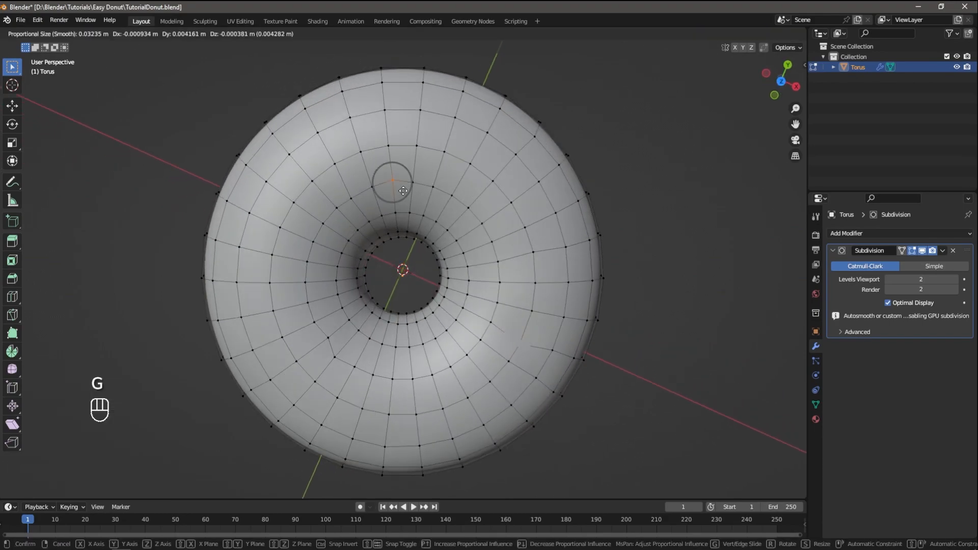
{"action": "left_click", "coordinate": [392, 175]}
Step: Shift a vertex on the far side of the torus's top and move an inner-hole vertex by about 0.009 m
{"action": "middle_click_drag", "start_coordinate": [393, 175], "coordinate": [382, 211]}
{"action": "left_click", "coordinate": [400, 187]}
{"action": "key", "text": "g"}
{"action": "left_click", "coordinate": [404, 200]}
{"action": "left_click", "coordinate": [371, 219]}
{"action": "key", "text": "g"}
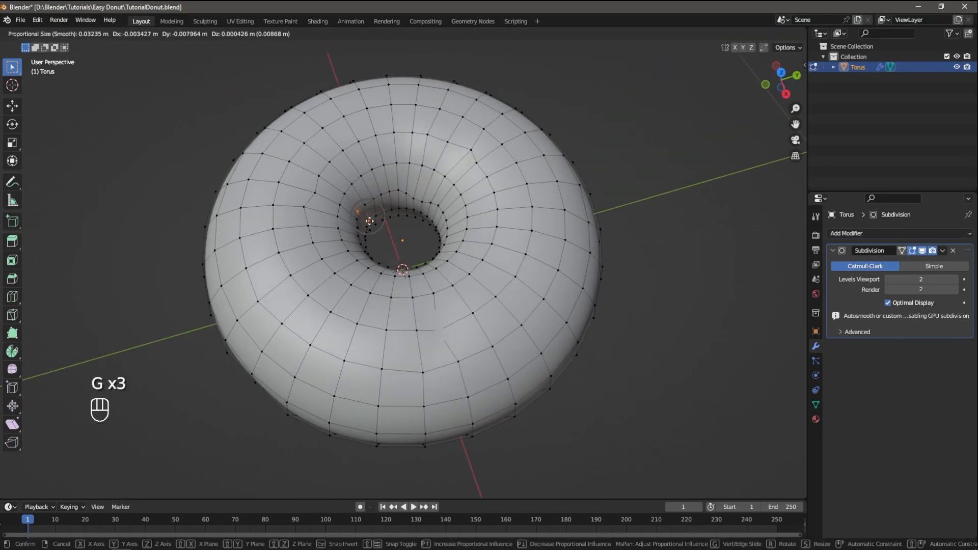
{"action": "left_click", "coordinate": [369, 221]}
Step: Move a vertex on the opposite edge of the hole outward and nudge one on the upper outer wall
{"action": "middle_click_drag", "start_coordinate": [393, 214], "coordinate": [395, 255]}
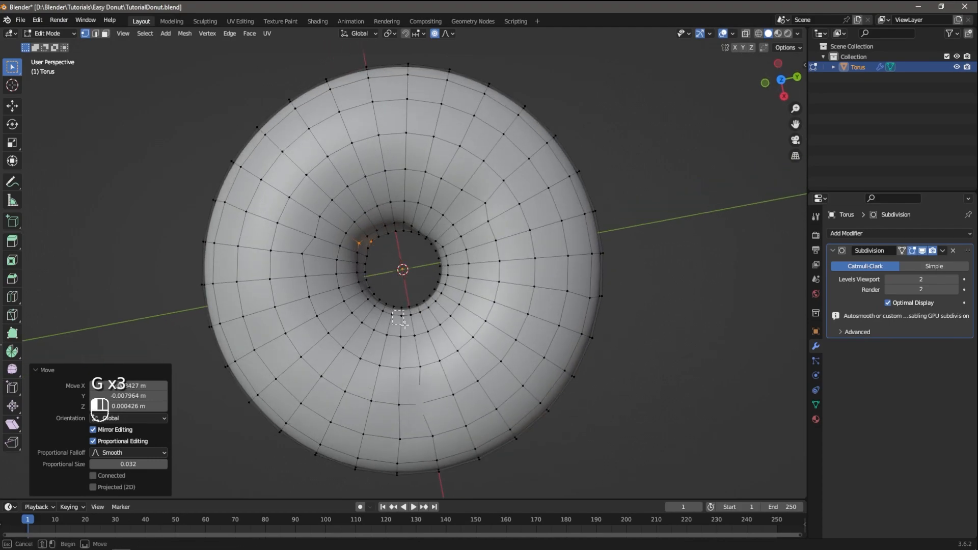
{"action": "left_click", "coordinate": [402, 321]}
{"action": "key", "text": "g"}
{"action": "left_click", "coordinate": [410, 330]}
{"action": "middle_click_drag", "start_coordinate": [410, 331], "coordinate": [598, 215]}
{"action": "left_click", "coordinate": [502, 187]}
{"action": "key", "text": "g"}
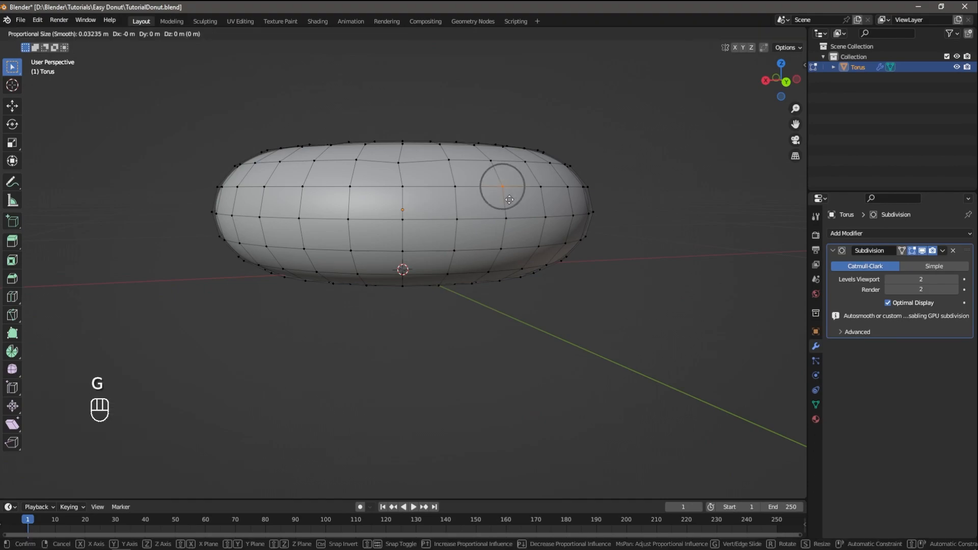
{"action": "left_click", "coordinate": [509, 198]}
Step: Displace another outer-wall vertex and a vertex on the torus's top surface, the latter by about 0.007 m
{"action": "middle_click_drag", "start_coordinate": [510, 199], "coordinate": [470, 222]}
{"action": "key", "text": "g"}
{"action": "left_click", "coordinate": [528, 192]}
{"action": "middle_click_drag", "start_coordinate": [346, 271], "coordinate": [258, 214]}
{"action": "left_click_drag", "start_coordinate": [259, 221], "coordinate": [274, 240]}
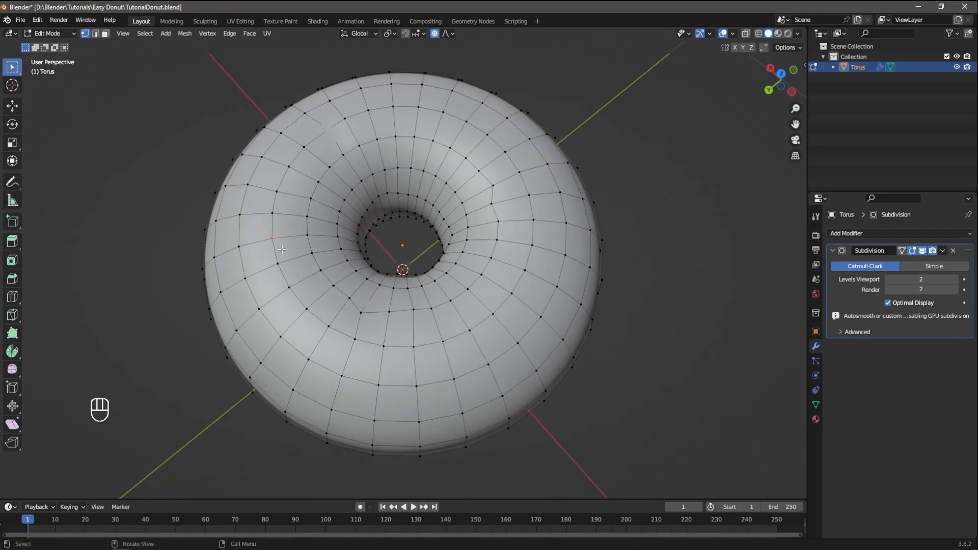
{"action": "key", "text": "g"}
{"action": "left_click", "coordinate": [331, 256]}
Step: Lower a vertex on the torus's upper front slope by about 0.01 m and check the uneven shape from several sides
{"action": "middle_click_drag", "start_coordinate": [517, 287], "coordinate": [502, 224]}
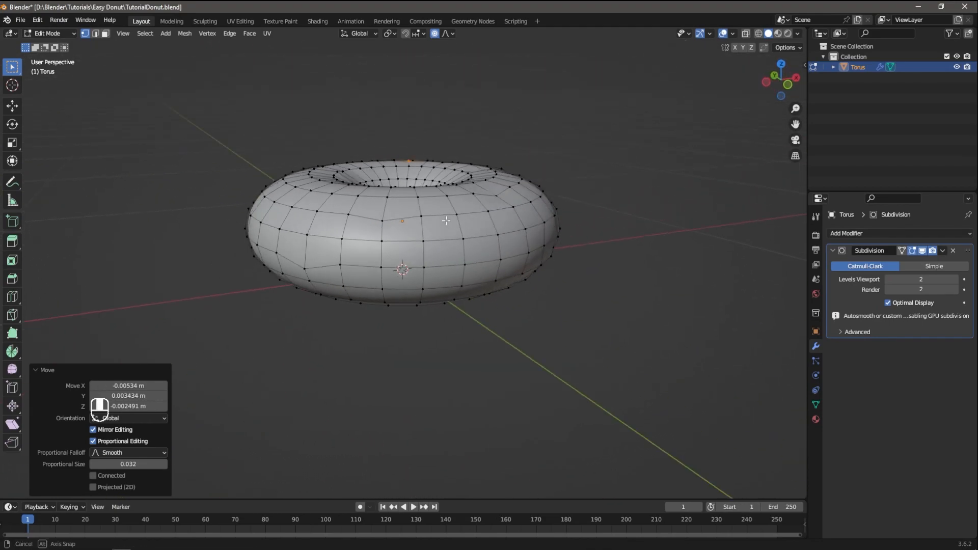
{"action": "left_click", "coordinate": [331, 193]}
{"action": "key", "text": "g"}
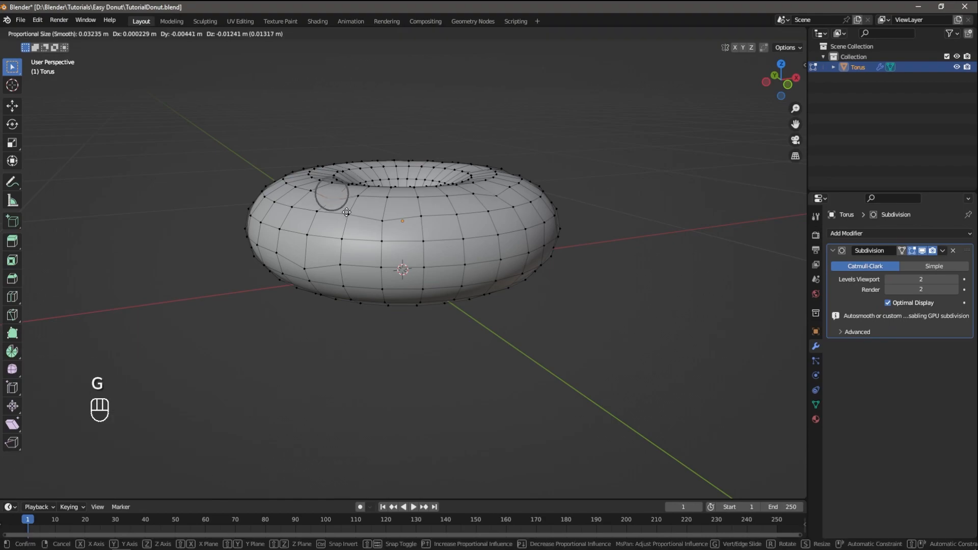
{"action": "left_click", "coordinate": [347, 212]}
{"action": "middle_click_drag", "start_coordinate": [452, 247], "coordinate": [397, 197]}
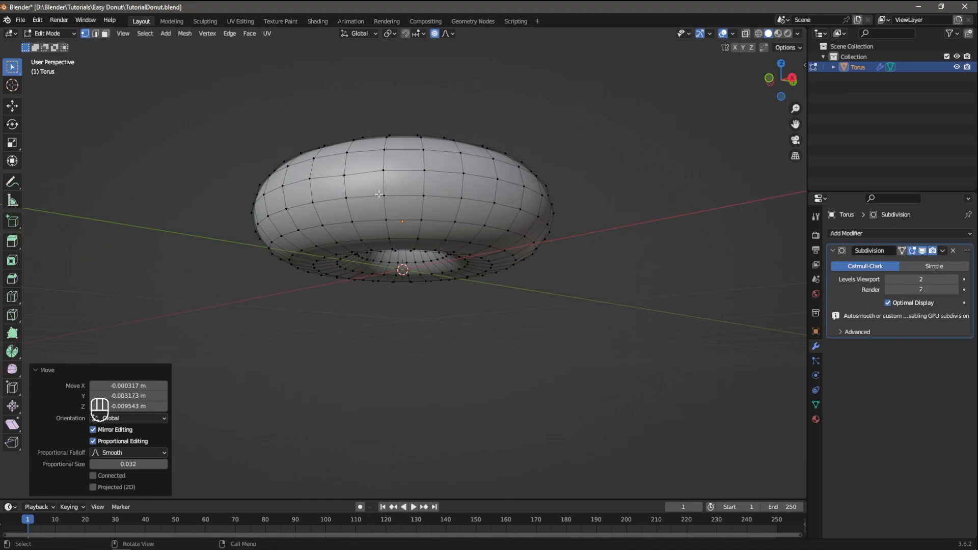
{"action": "middle_click_drag", "start_coordinate": [458, 191], "coordinate": [410, 249]}
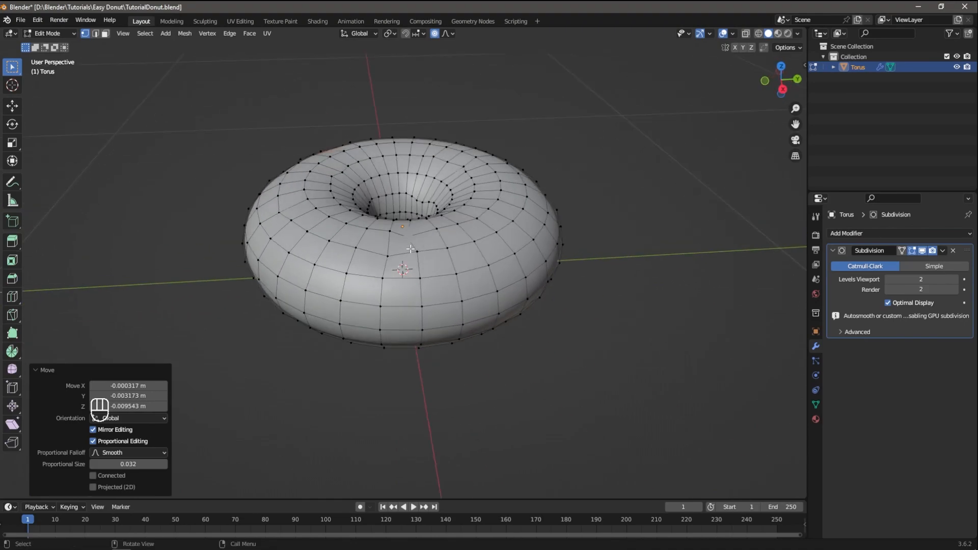
Step: Shift a vertex on the torus's outer slope, raise one beside the hole by about 0.0045 m, and return to Object Mode
{"action": "key", "text": "g"}
{"action": "left_click", "coordinate": [503, 246]}
{"action": "middle_click_drag", "start_coordinate": [503, 245], "coordinate": [425, 222]}
{"action": "left_click", "coordinate": [444, 206]}
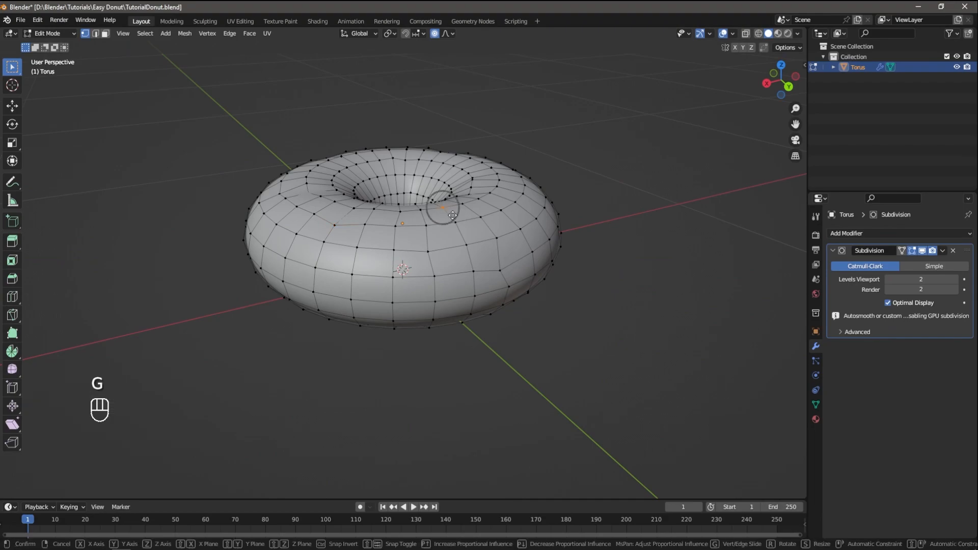
{"action": "key", "text": "g"}
{"action": "left_click", "coordinate": [452, 213]}
{"action": "middle_click_drag", "start_coordinate": [452, 213], "coordinate": [462, 230]}
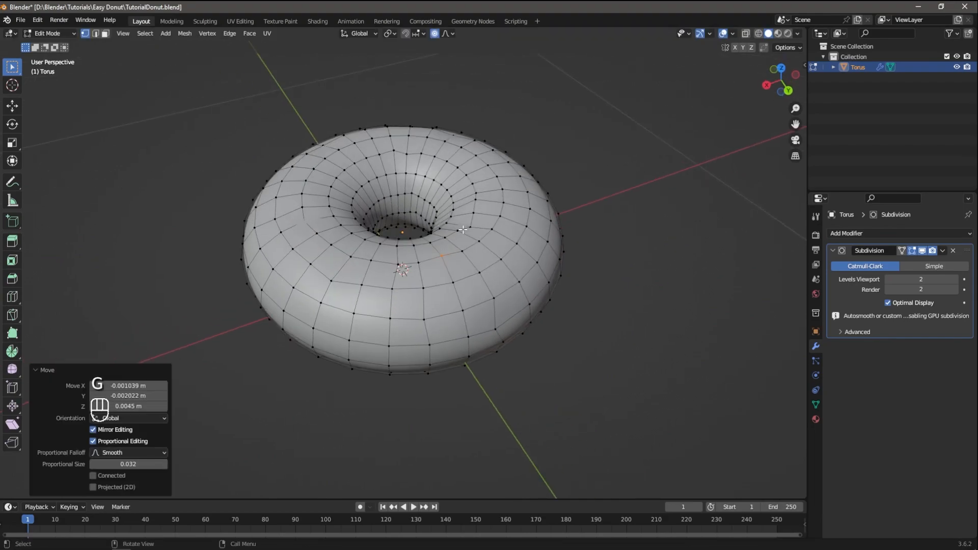
{"action": "scroll", "coordinate": [463, 229], "scroll_direction": "down", "scroll_amount": 3}
{"action": "key", "text": "Tab"}
Step: Inspect the torus's irregular smoothed shape from above and its profile from the front
{"action": "scroll", "coordinate": [469, 218], "scroll_direction": "up", "scroll_amount": 5}
{"action": "middle_click_drag", "start_coordinate": [454, 217], "coordinate": [374, 256]}
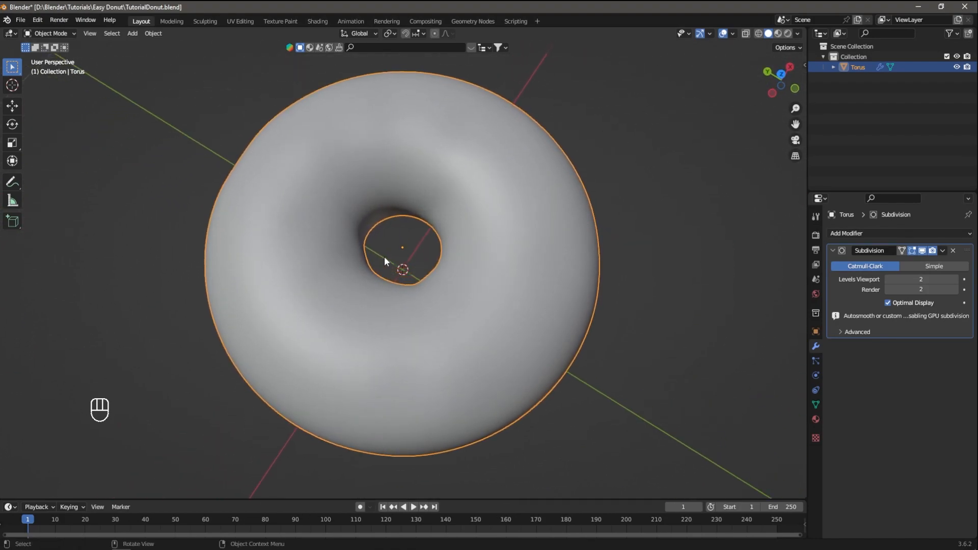
{"action": "scroll", "coordinate": [384, 259], "scroll_direction": "down", "scroll_amount": 3}
{"action": "middle_click_drag", "start_coordinate": [428, 284], "coordinate": [441, 245]}
{"action": "key", "text": "KP_1"}
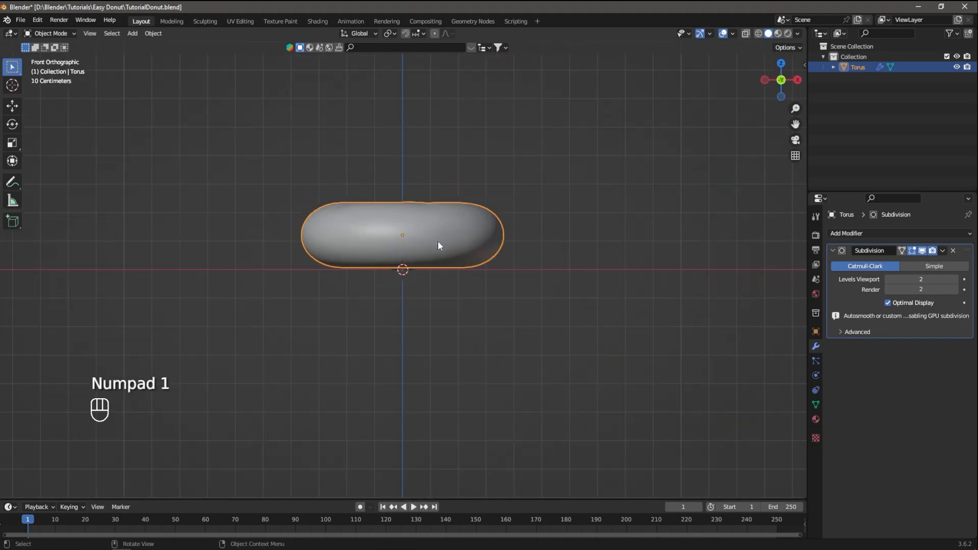
{"action": "mouse_move", "coordinate": [430, 193]}
{"action": "middle_mouse_down"}
{"action": "mouse_move", "coordinate": [426, 253]}
{"action": "mouse_move", "coordinate": [431, 208]}
{"action": "middle_mouse_up"}
{"action": "key", "text": "KP_1"}
{"action": "middle_click_drag", "start_coordinate": [517, 201], "coordinate": [458, 216]}
Step: In front view, flatten the torus slightly by scaling it to about 0.927 along the global Z axis
{"action": "key", "text": "KP_1"}
{"action": "scroll", "coordinate": [509, 217], "scroll_direction": "up", "scroll_amount": 2}
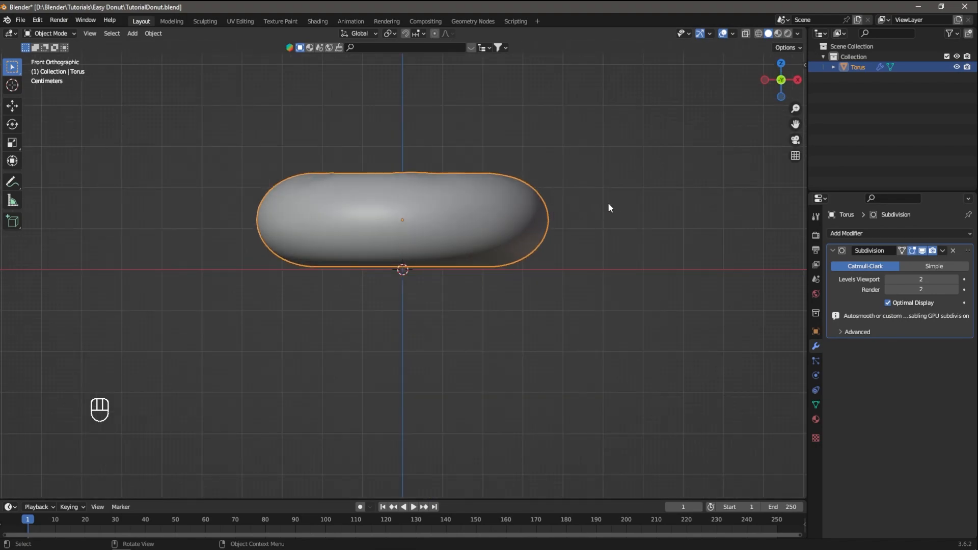
{"action": "key", "text": "s"}
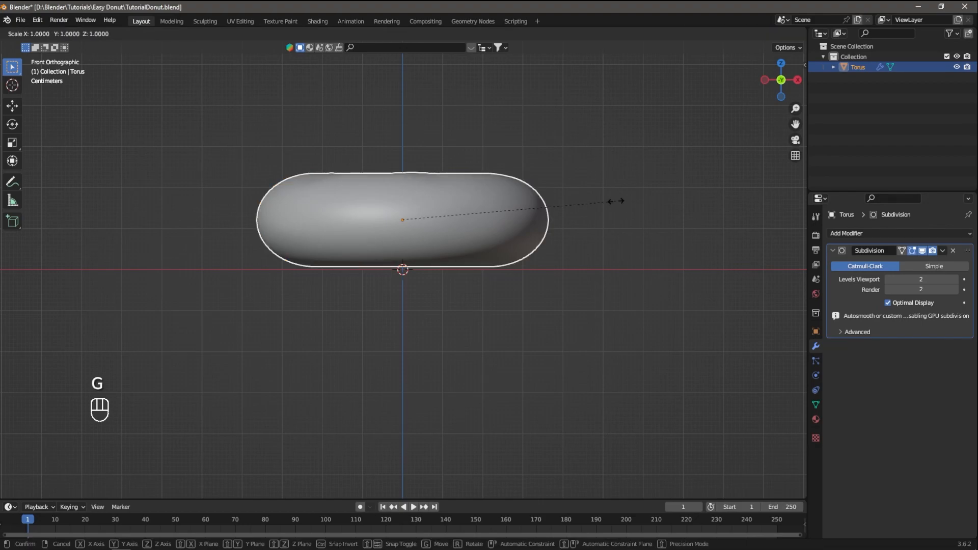
{"action": "key", "text": "z"}
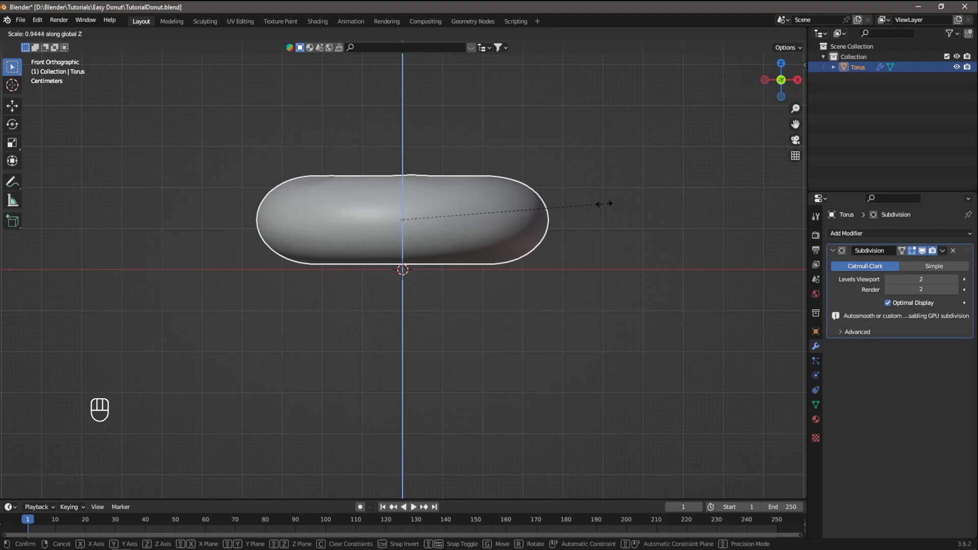
{"action": "left_click", "coordinate": [601, 204]}
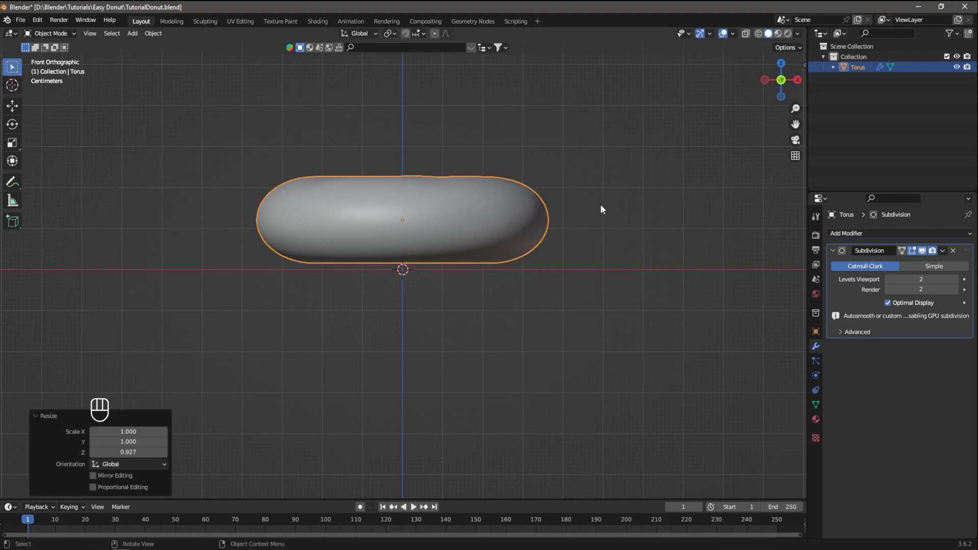
Step: Lower the torus along the global Z axis until its underside rests on the ground plane
{"action": "key", "text": "g"}
{"action": "key", "text": "z"}
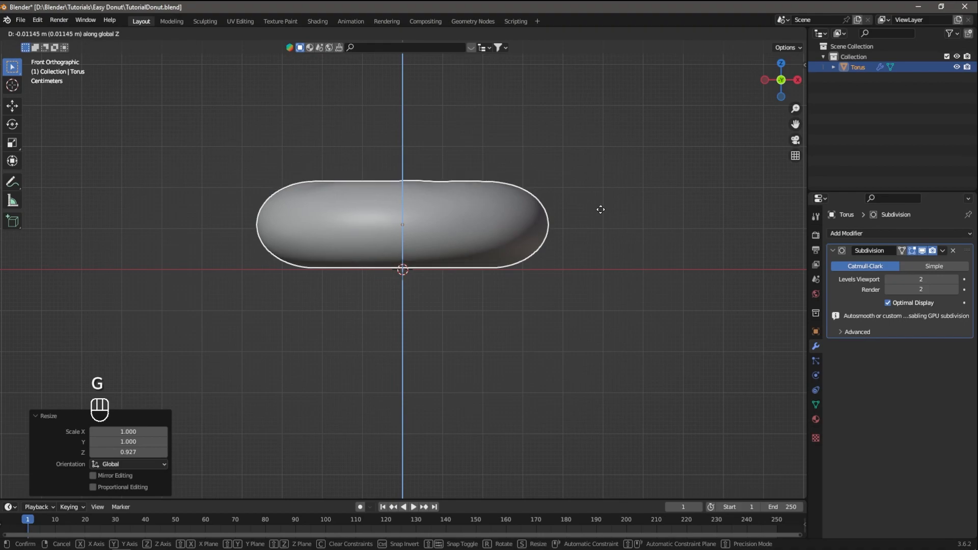
{"action": "right_click", "coordinate": [603, 199]}
{"action": "middle_click_drag", "start_coordinate": [603, 192], "coordinate": [492, 213]}
{"action": "scroll", "coordinate": [555, 242], "scroll_direction": "down", "scroll_amount": 4}
{"action": "scroll", "coordinate": [527, 190], "scroll_direction": "up", "scroll_amount": 4}
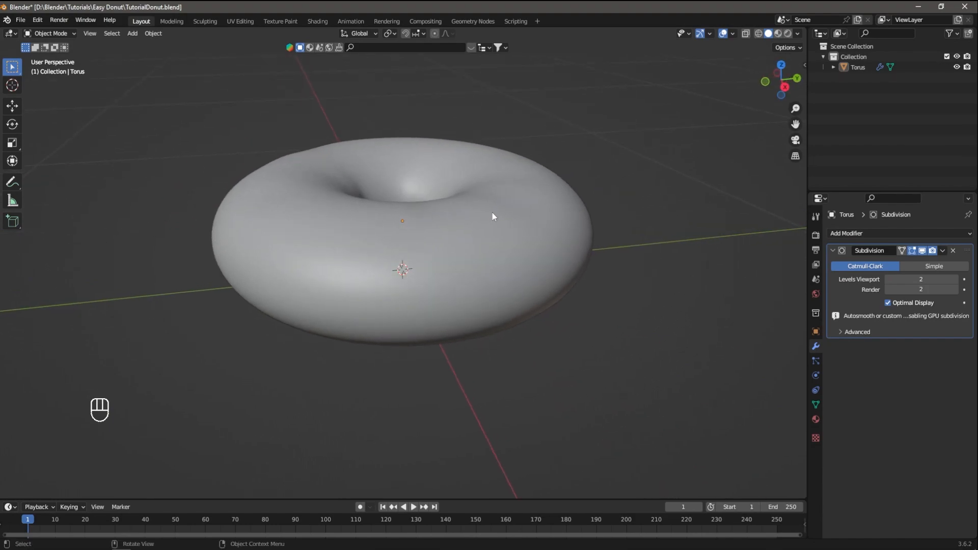
Step: Save the changes to the donut project file
{"action": "scroll", "coordinate": [493, 213], "scroll_direction": "down", "scroll_amount": 3}
{"action": "middle_click_drag", "start_coordinate": [489, 239], "coordinate": [453, 256]}
{"action": "key", "text": "ctrl+s"}
{"action": "key", "text": "ctrl+s"}
{"action": "key", "text": "ctrl+s"}
{"action": "key", "text": "ctrl+s"}
Step: Select the torus and apply its scale
{"action": "left_click", "coordinate": [451, 254]}
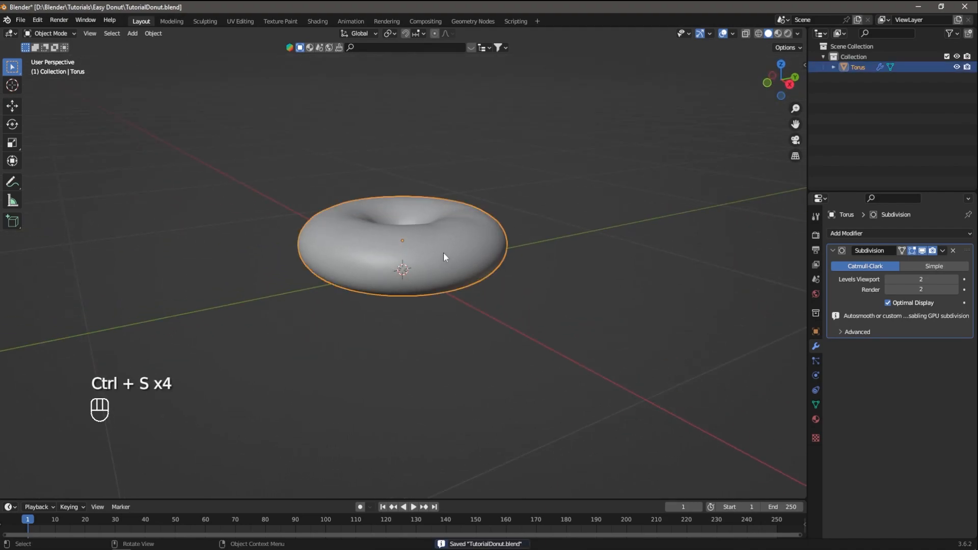
{"action": "right_click", "coordinate": [466, 237]}
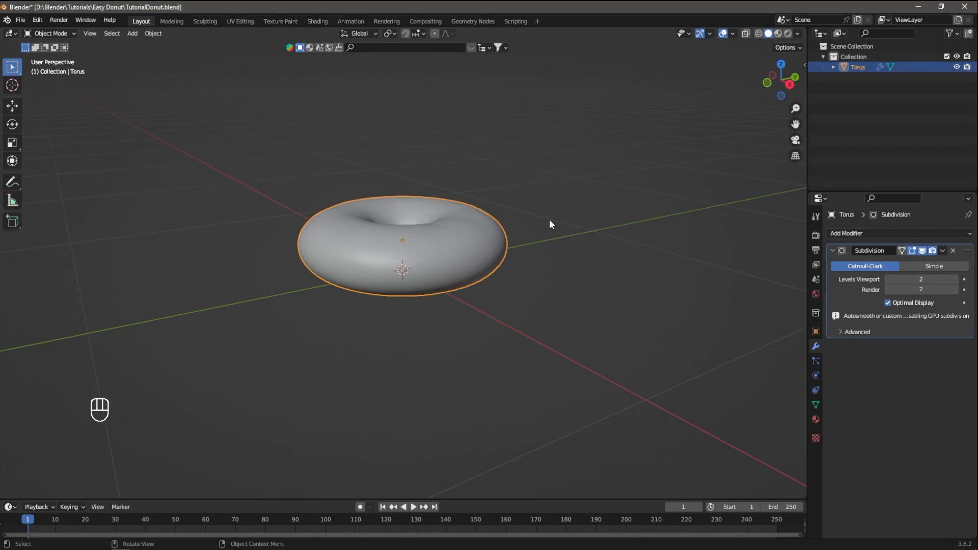
{"action": "key", "text": "ctrl+a"}
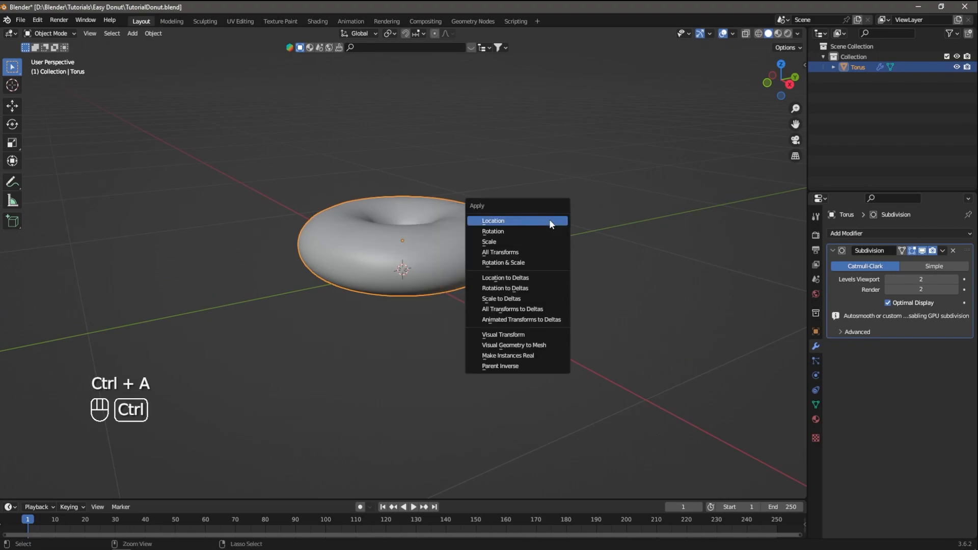
{"action": "left_click", "coordinate": [530, 242]}
{"action": "middle_click_drag", "start_coordinate": [531, 242], "coordinate": [605, 266]}
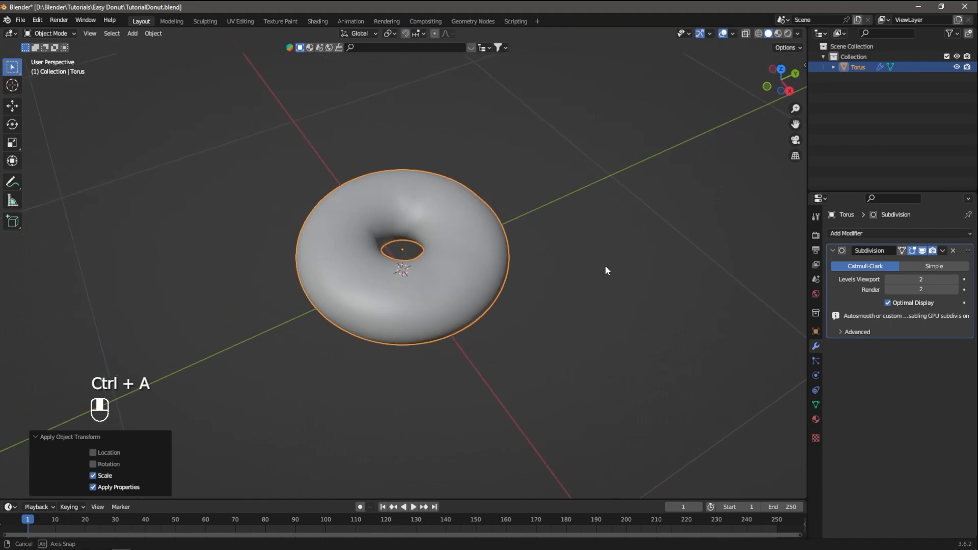
Step: Rename the torus object as Donut
{"action": "double_click", "coordinate": [865, 69]}
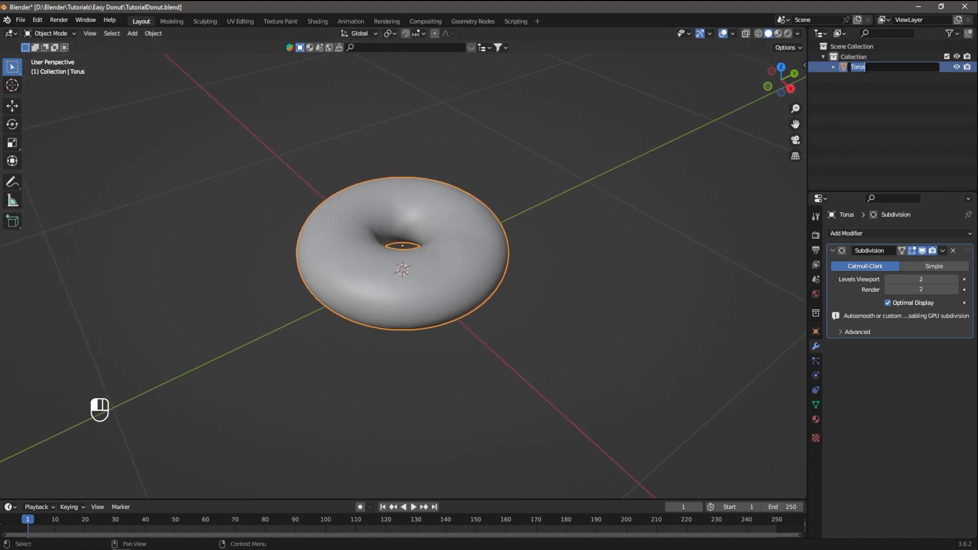
{"action": "type", "text": "Donut"}
{"action": "key", "text": "Return"}
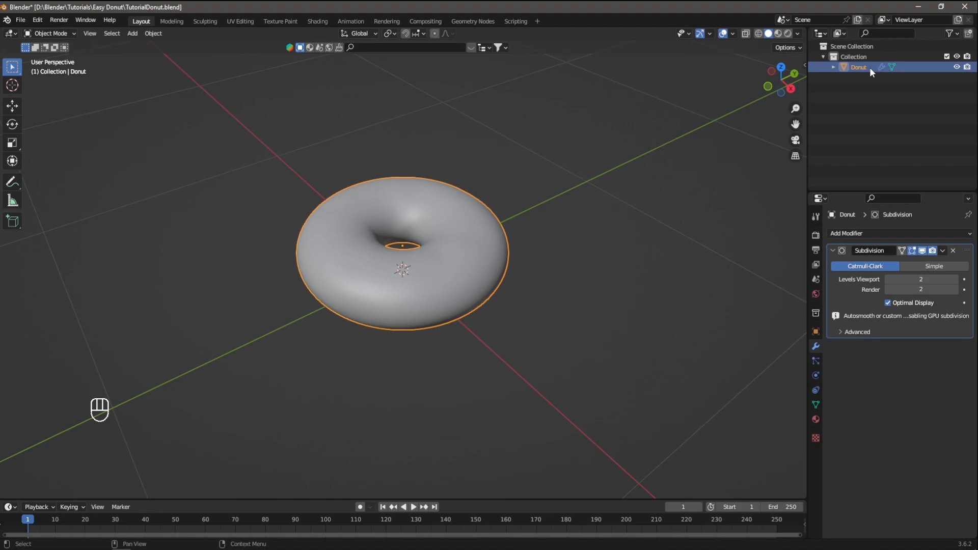
Step: In front view with X-ray enabled, select all vertices of the donut's upper part in Edit Mode
{"action": "middle_click_drag", "start_coordinate": [605, 258], "coordinate": [662, 230]}
{"action": "key", "text": "KP_1"}
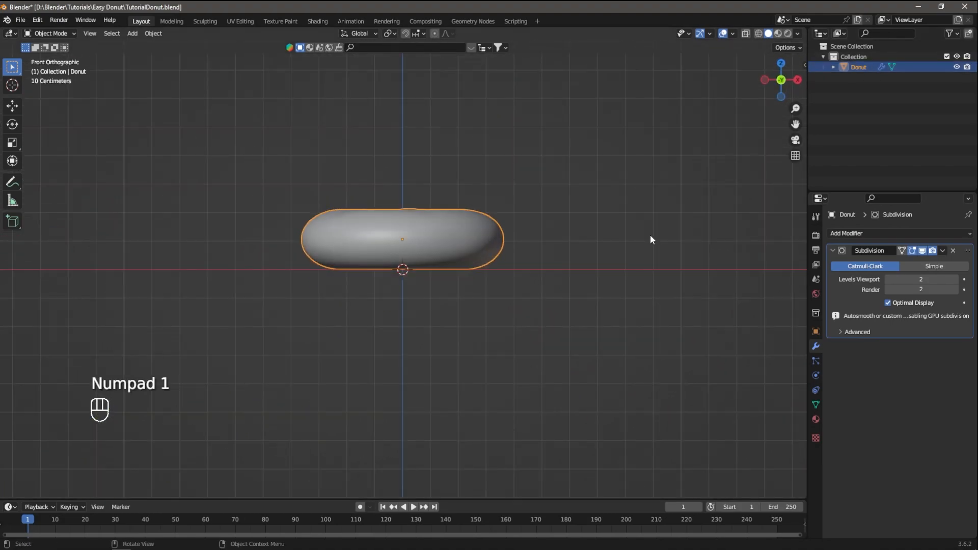
{"action": "scroll", "coordinate": [638, 235], "scroll_direction": "up", "scroll_amount": 2}
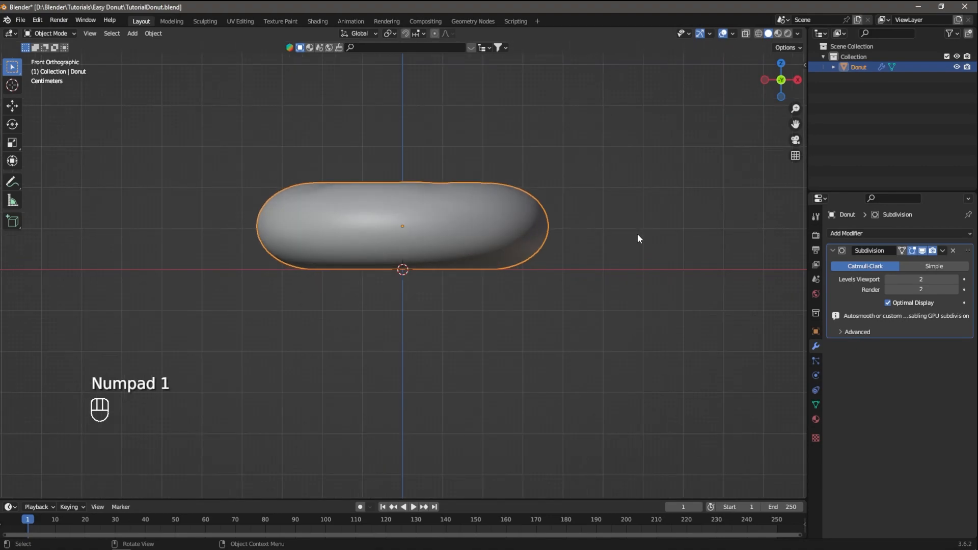
{"action": "middle_click_drag", "start_coordinate": [651, 205], "coordinate": [649, 239], "text": "shift"}
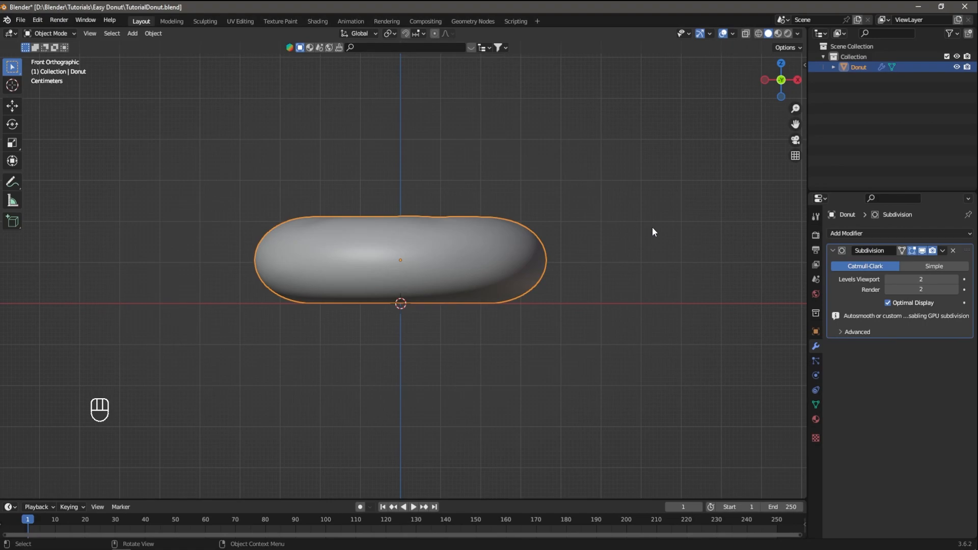
{"action": "left_click", "coordinate": [505, 253]}
{"action": "key", "text": "Tab"}
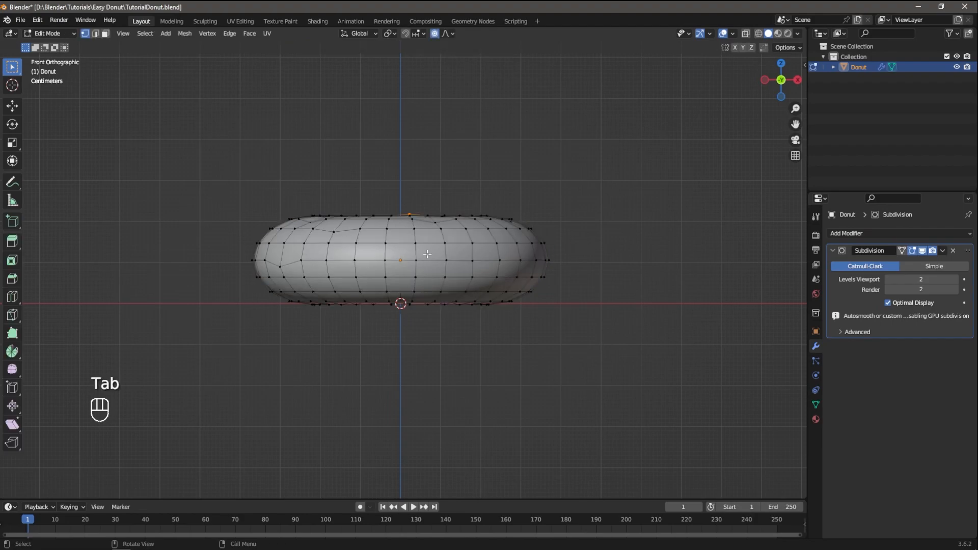
{"action": "left_click", "coordinate": [747, 33]}
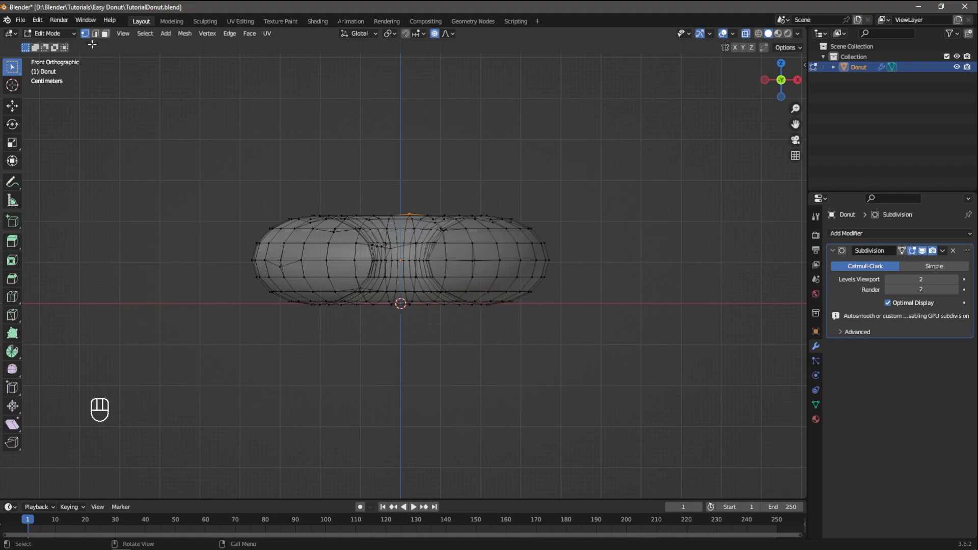
{"action": "left_click", "coordinate": [214, 98]}
{"action": "left_click_drag", "start_coordinate": [141, 125], "coordinate": [581, 253]}
{"action": "middle_click_drag", "start_coordinate": [553, 201], "coordinate": [527, 228]}
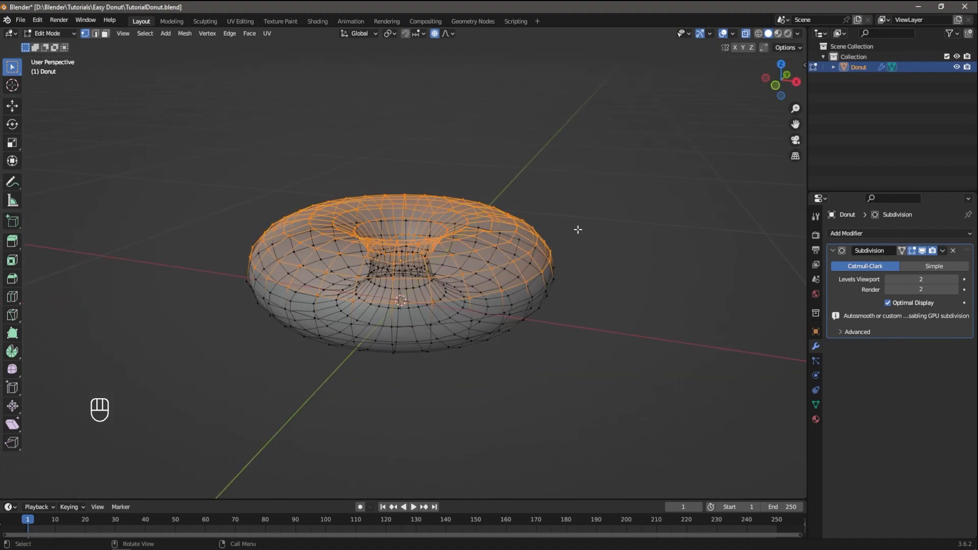
Step: Duplicate the selected upper part in place, separate it into its own object, and select that object in Object Mode
{"action": "key", "text": "shift+d"}
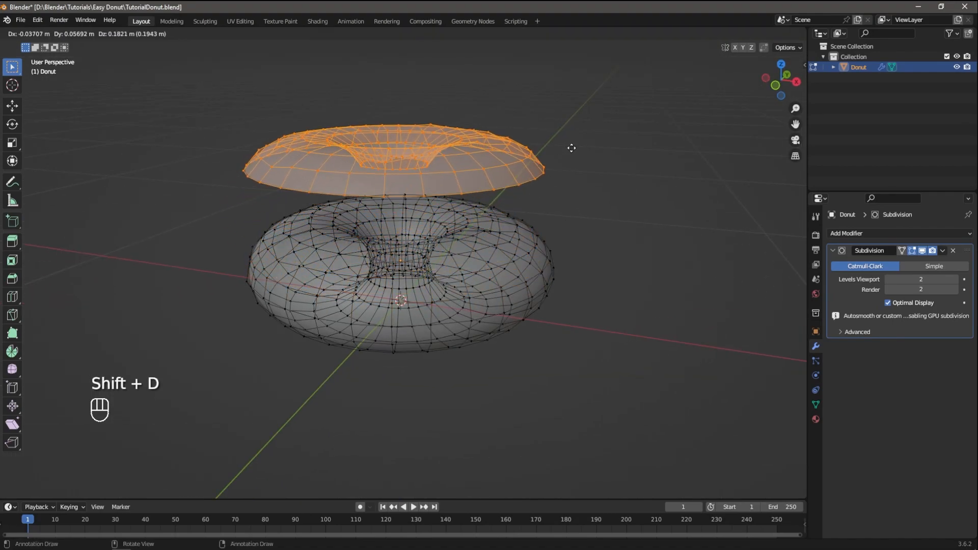
{"action": "right_click", "coordinate": [572, 147]}
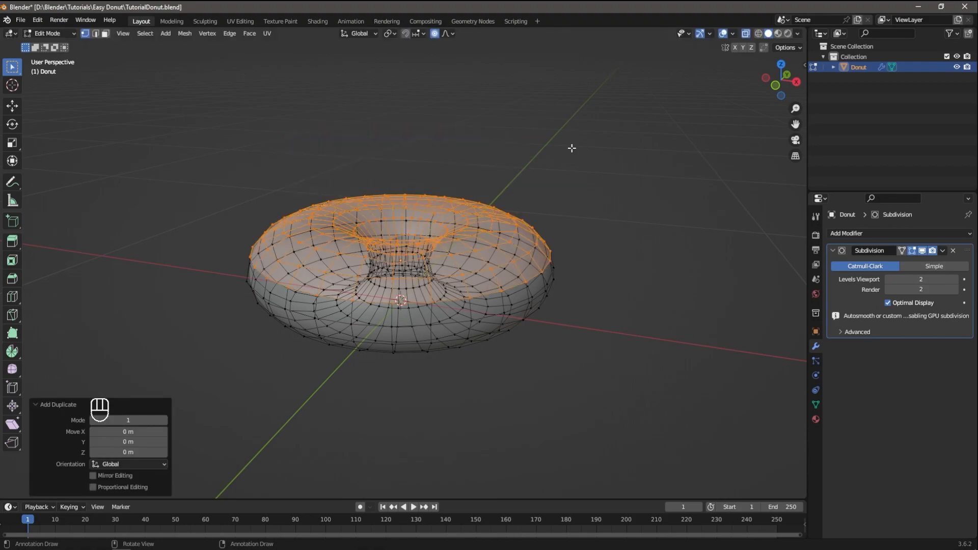
{"action": "key", "text": "p"}
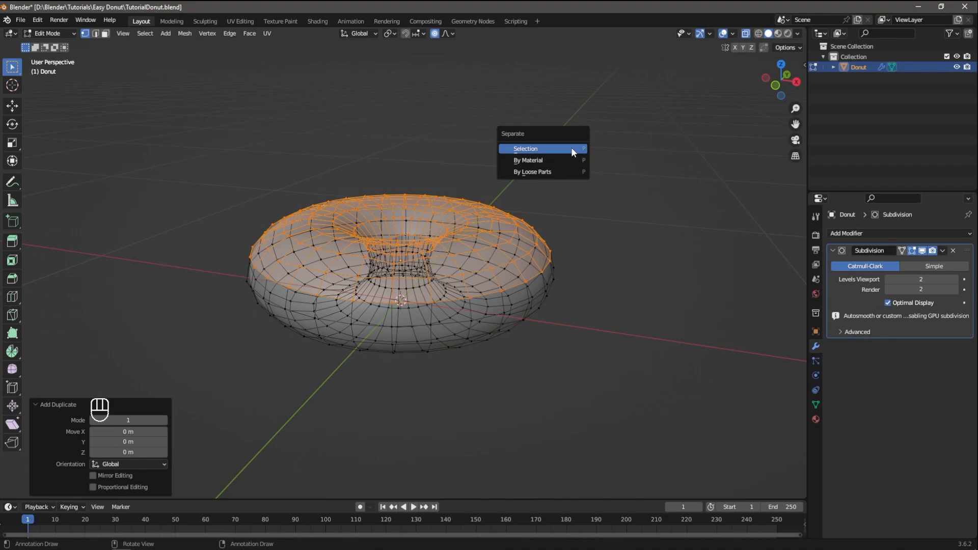
{"action": "left_click", "coordinate": [572, 149]}
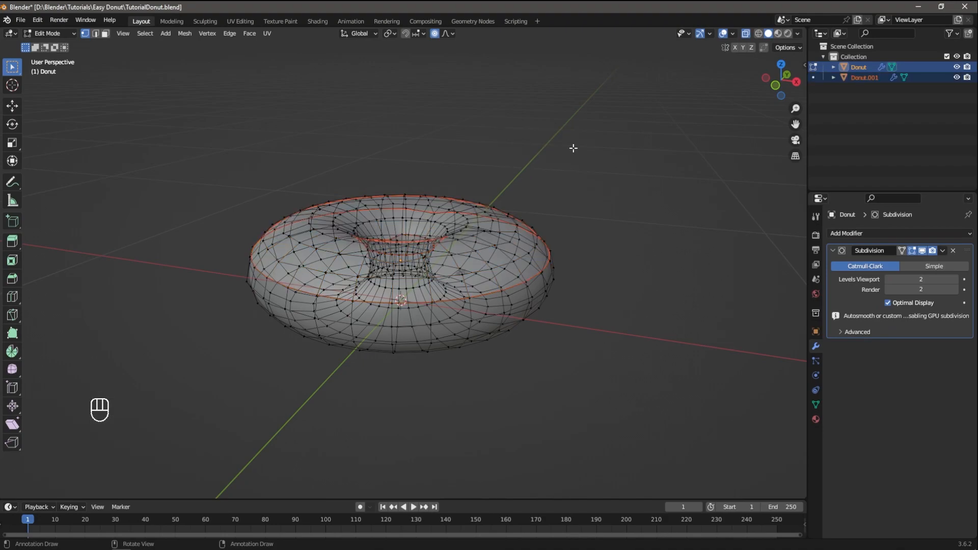
{"action": "key", "text": "Tab"}
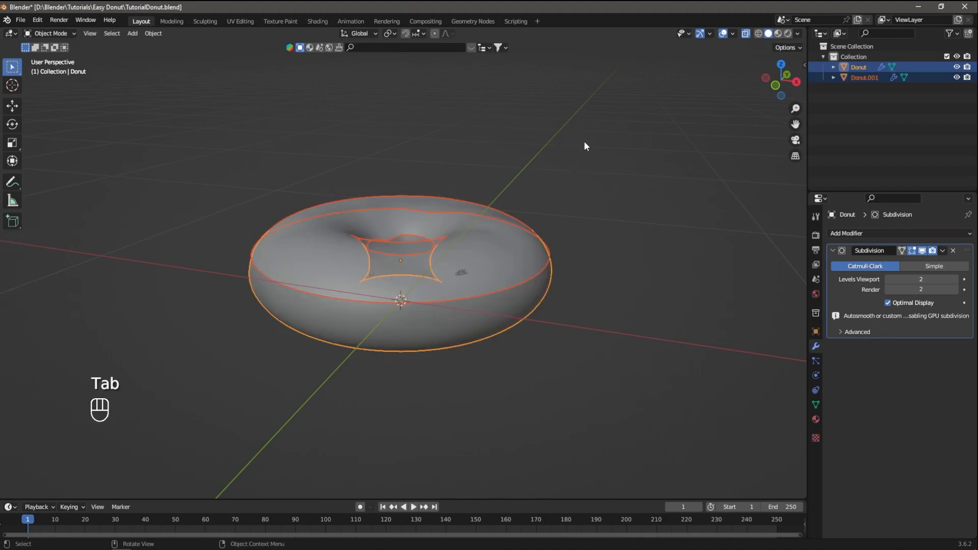
{"action": "middle_click_drag", "start_coordinate": [647, 153], "coordinate": [489, 162]}
{"action": "left_click", "coordinate": [861, 78]}
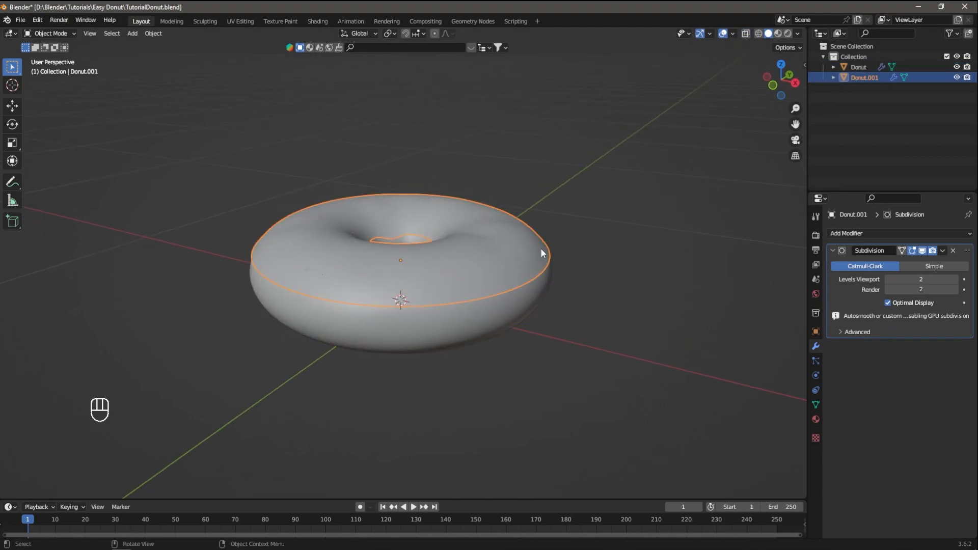
Step: Lift the separated upper shell about 0.155 m above the donut and undo the move
{"action": "key", "text": "g"}
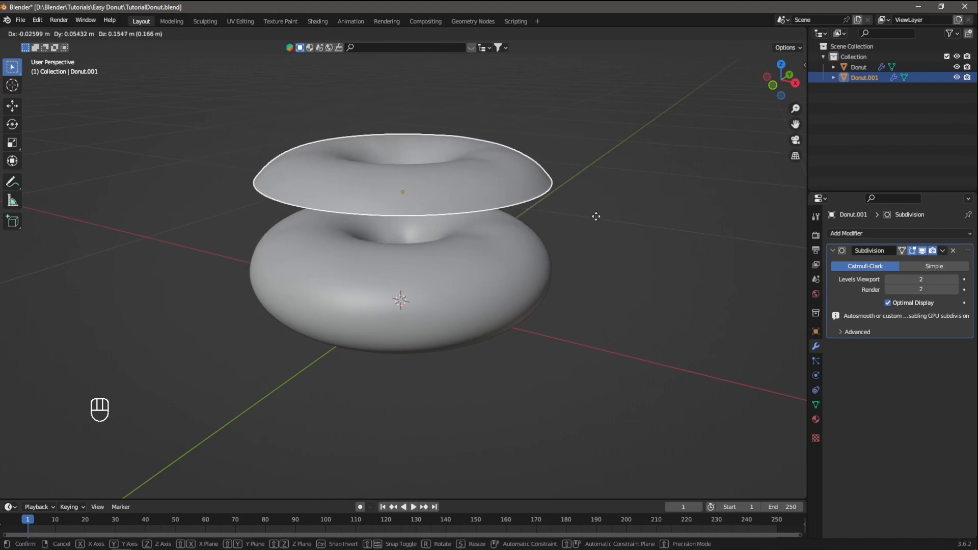
{"action": "left_click", "coordinate": [596, 216]}
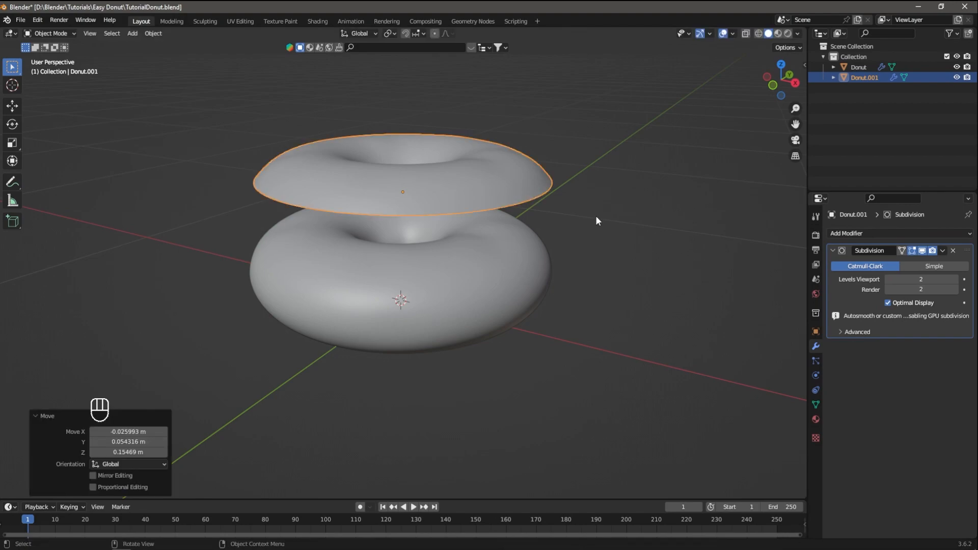
{"action": "key", "text": "ctrl+z"}
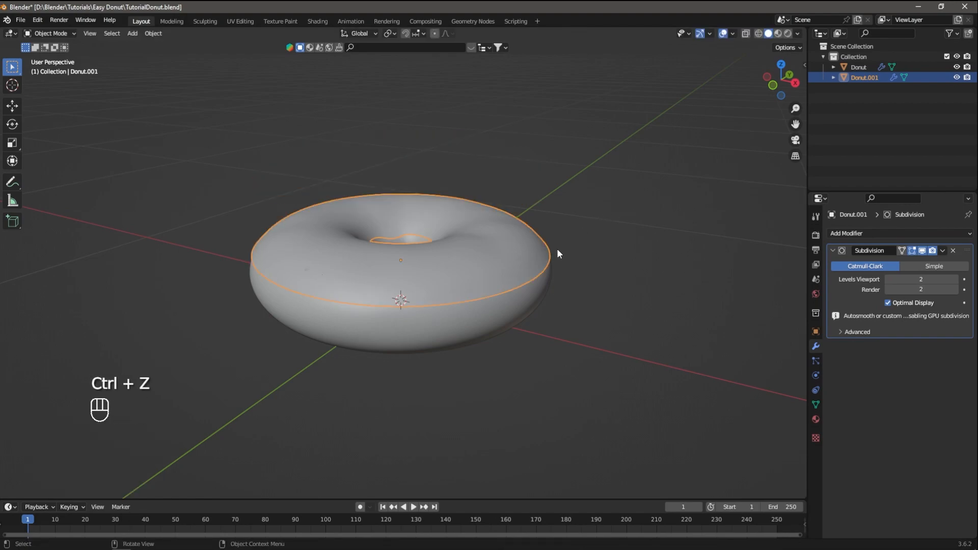
Step: Add a Solidify modifier to the separated upper shell, with its Subdivision modifier settings collapsed
{"action": "middle_click_drag", "start_coordinate": [599, 313], "coordinate": [564, 317]}
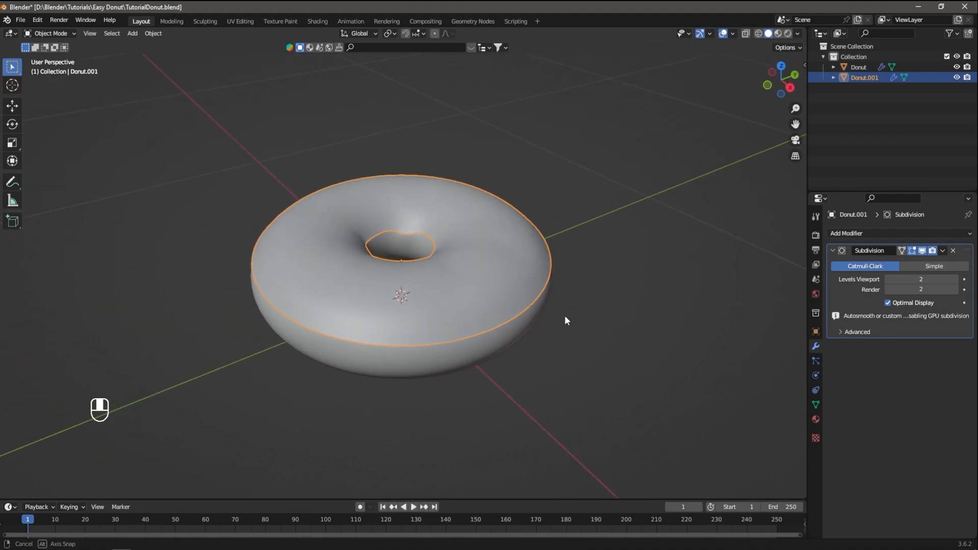
{"action": "key", "text": "KP_1"}
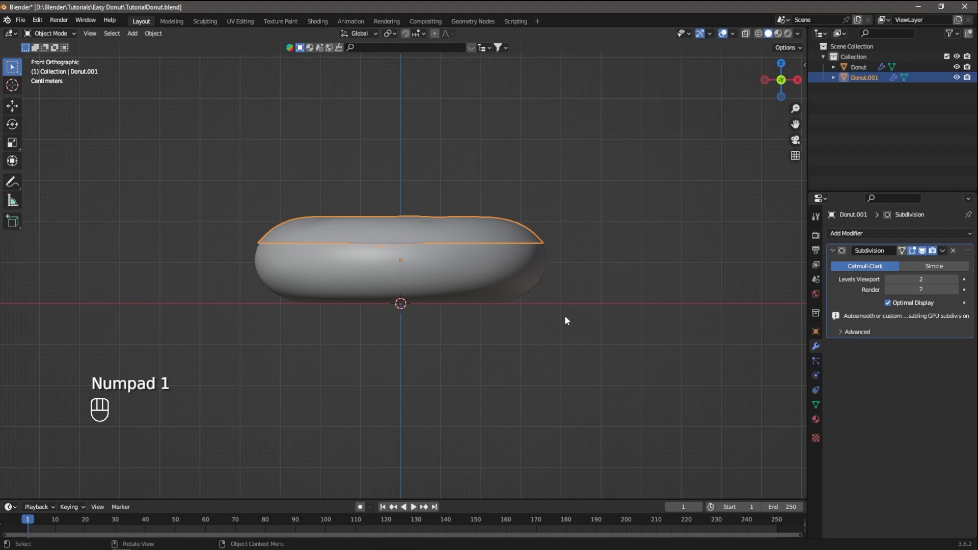
{"action": "left_click", "coordinate": [833, 249]}
{"action": "left_click", "coordinate": [844, 237]}
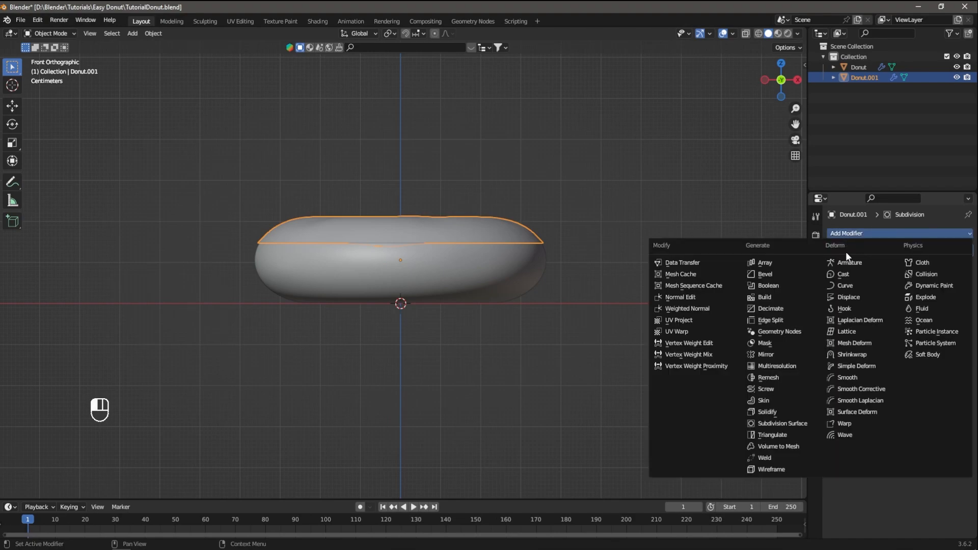
{"action": "left_click", "coordinate": [782, 412]}
{"action": "middle_click_drag", "start_coordinate": [627, 334], "coordinate": [629, 310]}
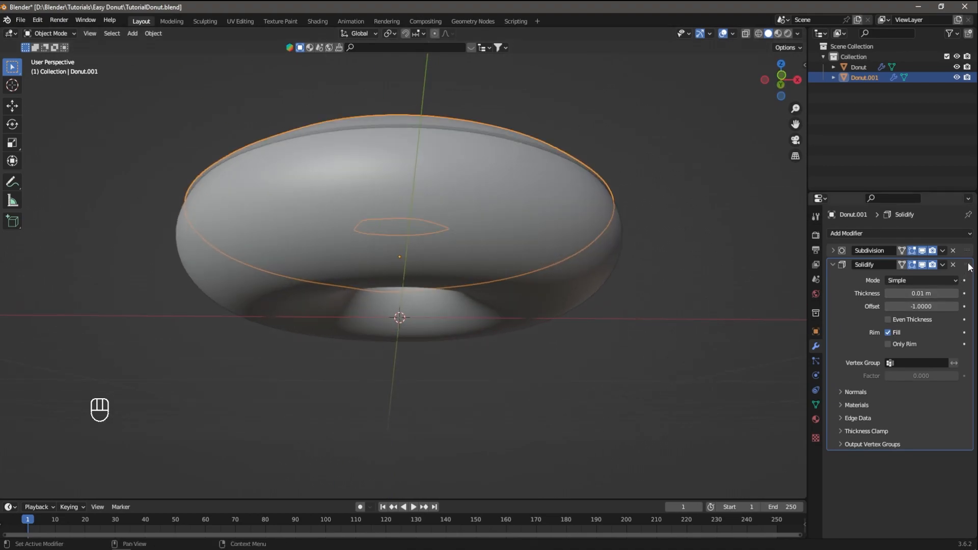
Step: Place the Solidify modifier above Subdivision on the upper shell and set its thickness to -0.02 m
{"action": "left_click_drag", "start_coordinate": [968, 267], "coordinate": [964, 249]}
{"action": "middle_click_drag", "start_coordinate": [651, 189], "coordinate": [633, 197]}
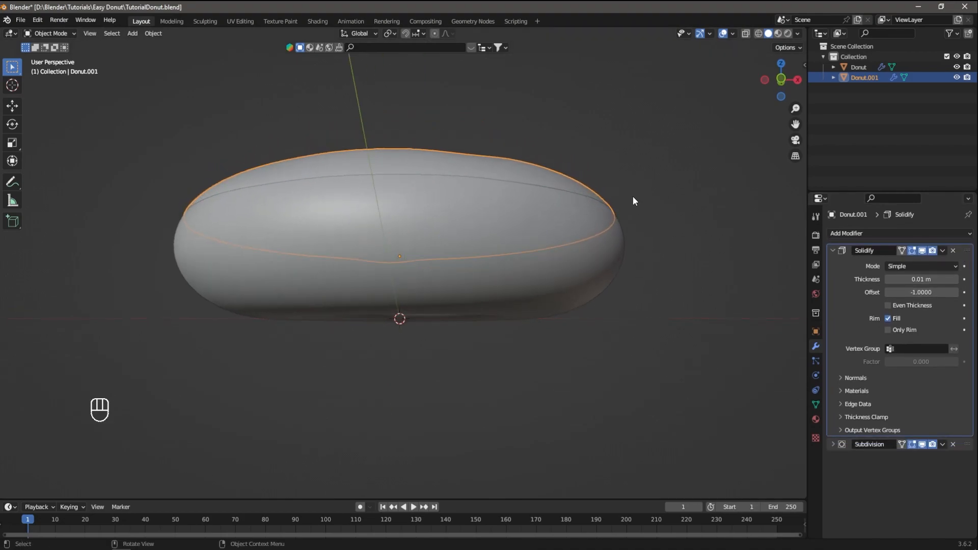
{"action": "scroll", "coordinate": [578, 208], "scroll_direction": "up", "scroll_amount": 2}
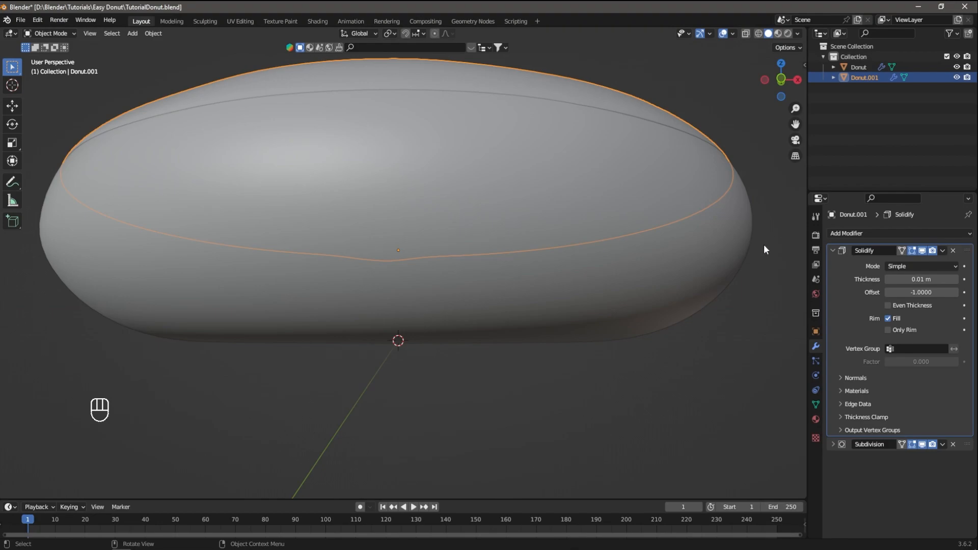
{"action": "left_click", "coordinate": [957, 279]}
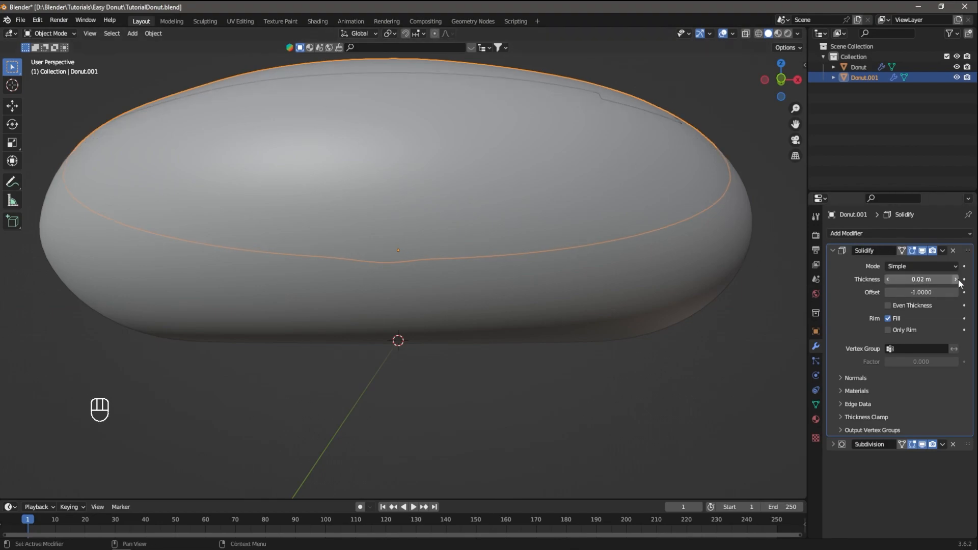
{"action": "mouse_move", "coordinate": [926, 279]}
{"action": "left_mouse_down"}
{"action": "mouse_move", "coordinate": [958, 279]}
{"action": "mouse_move", "coordinate": [917, 280]}
{"action": "mouse_move", "coordinate": [932, 280]}
{"action": "left_mouse_up"}
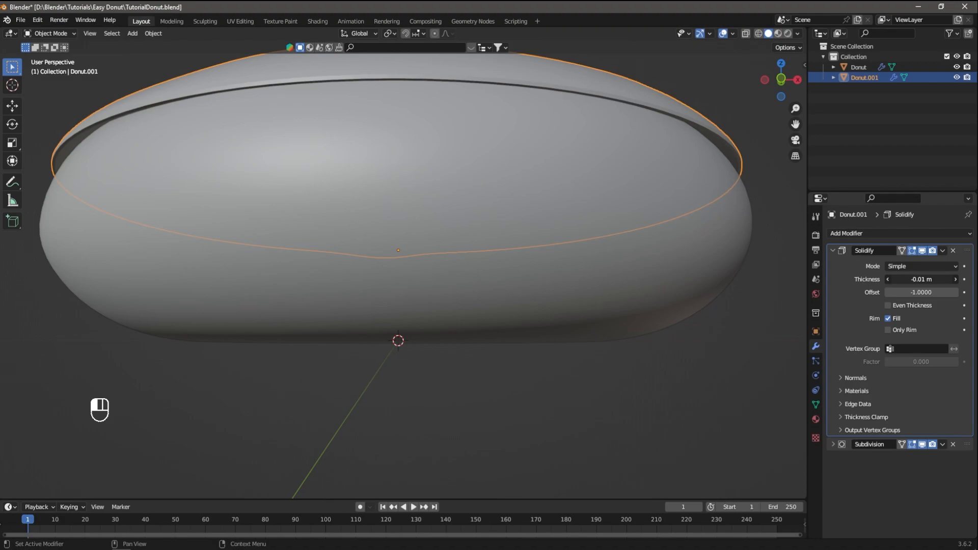
{"action": "left_click_drag", "start_coordinate": [933, 280], "coordinate": [928, 279]}
{"action": "middle_click_drag", "start_coordinate": [668, 212], "coordinate": [371, 209]}
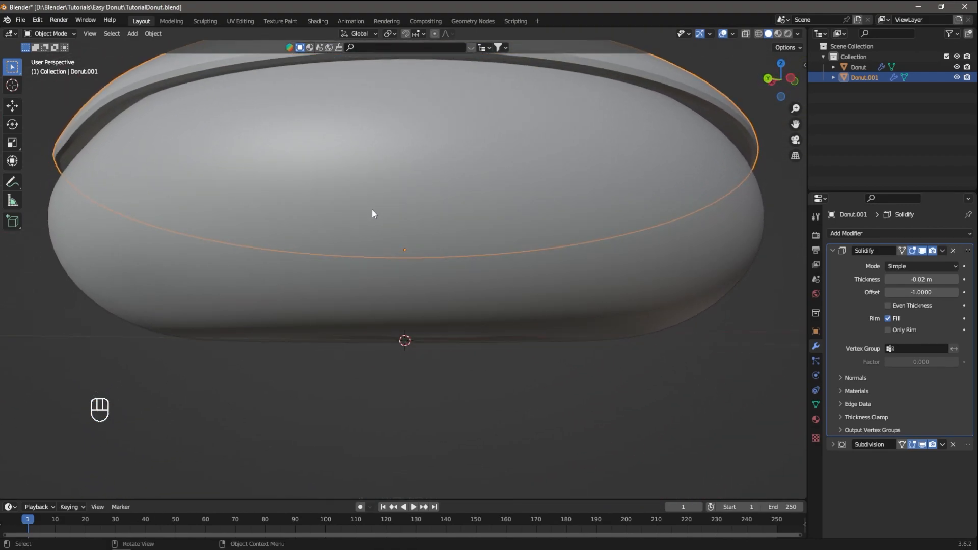
Step: Expand the icing shell's Subdivision modifier and set both its viewport and render levels to 3
{"action": "left_click", "coordinate": [835, 446]}
{"action": "middle_click_drag", "start_coordinate": [491, 172], "coordinate": [498, 179]}
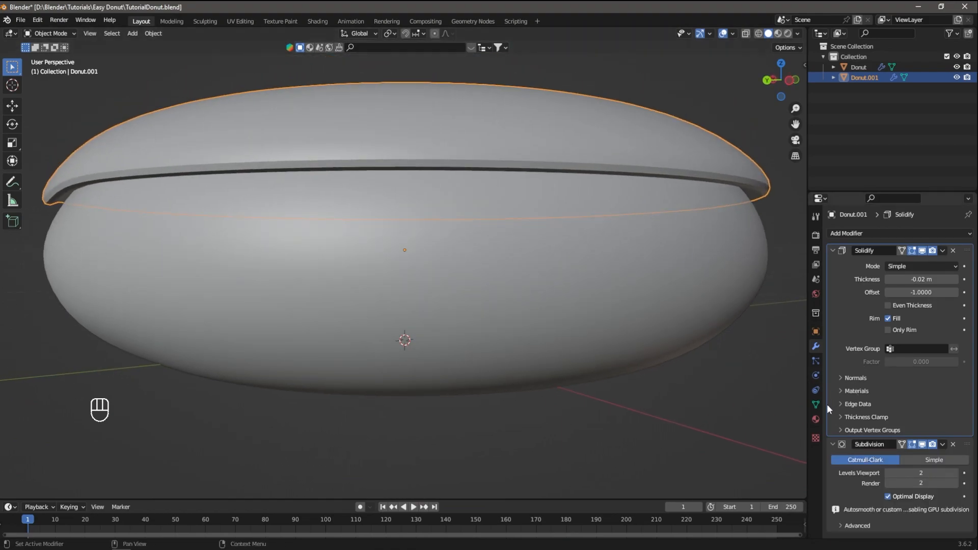
{"action": "left_click", "coordinate": [957, 473]}
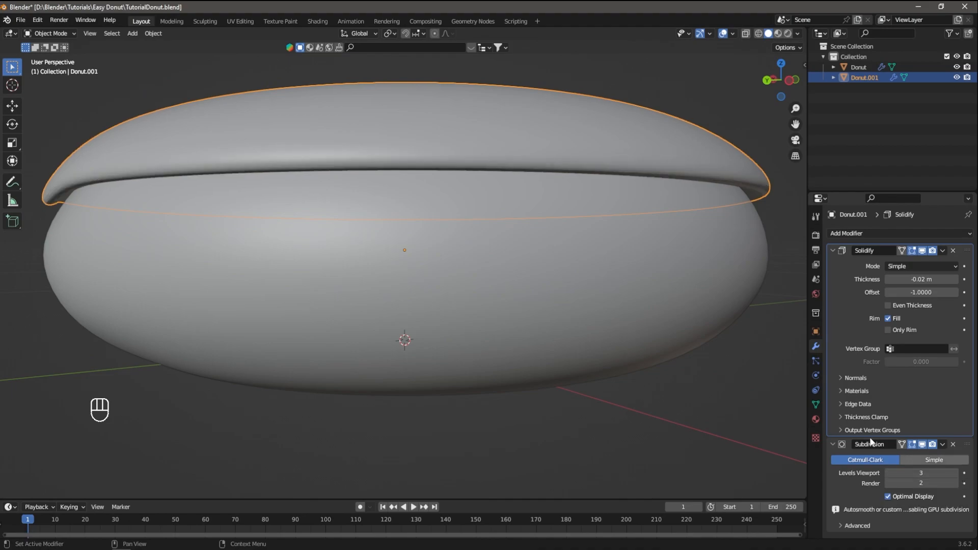
{"action": "middle_click_drag", "start_coordinate": [559, 286], "coordinate": [447, 219]}
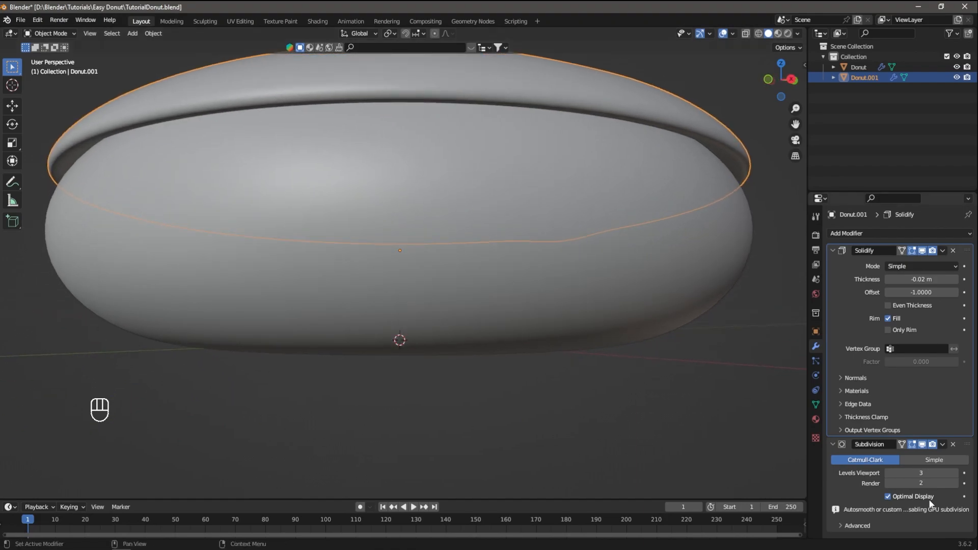
{"action": "left_click", "coordinate": [955, 484]}
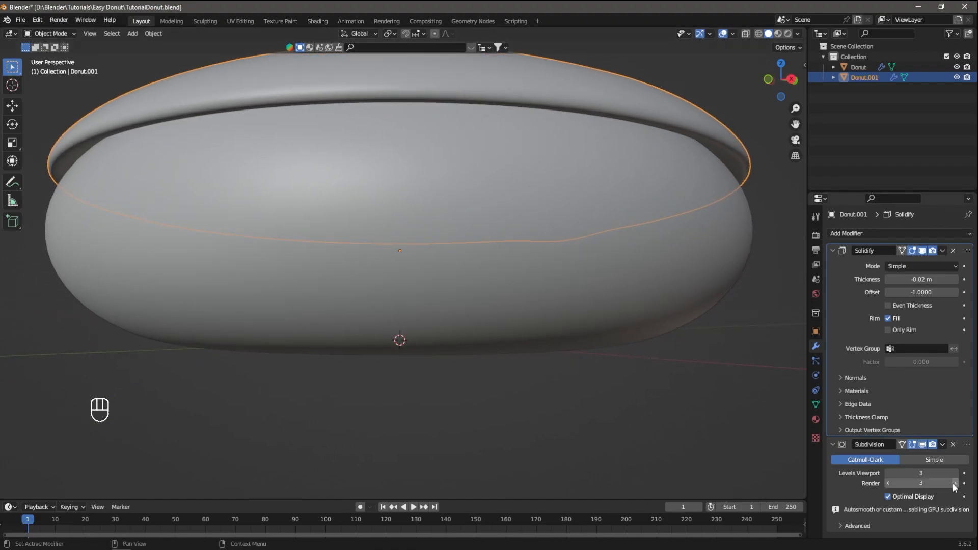
{"action": "middle_click_drag", "start_coordinate": [673, 237], "coordinate": [530, 281]}
{"action": "scroll", "coordinate": [530, 280], "scroll_direction": "down", "scroll_amount": 5}
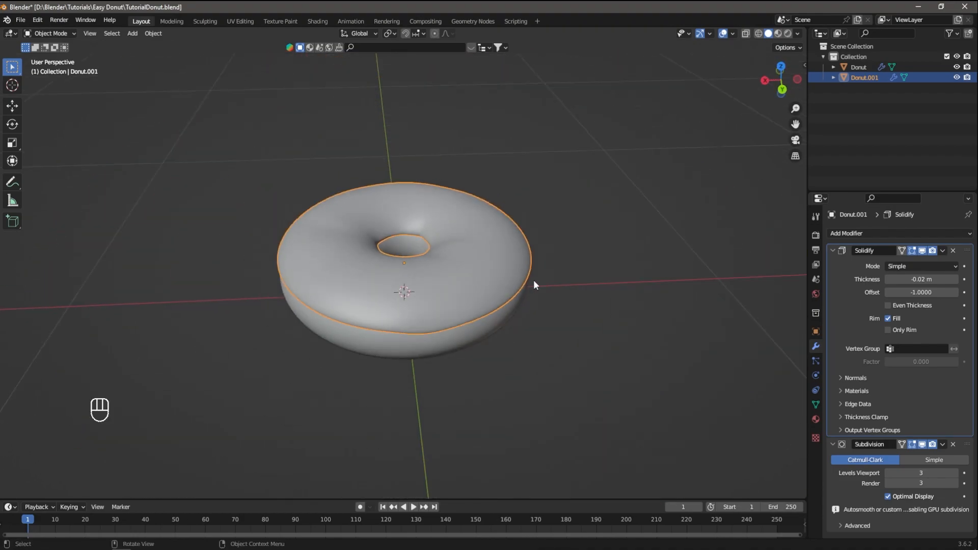
Step: Reselect the icing shell, align the view to the front, and enter Edit Mode on it
{"action": "left_click", "coordinate": [634, 334]}
{"action": "middle_click_drag", "start_coordinate": [634, 334], "coordinate": [472, 292]}
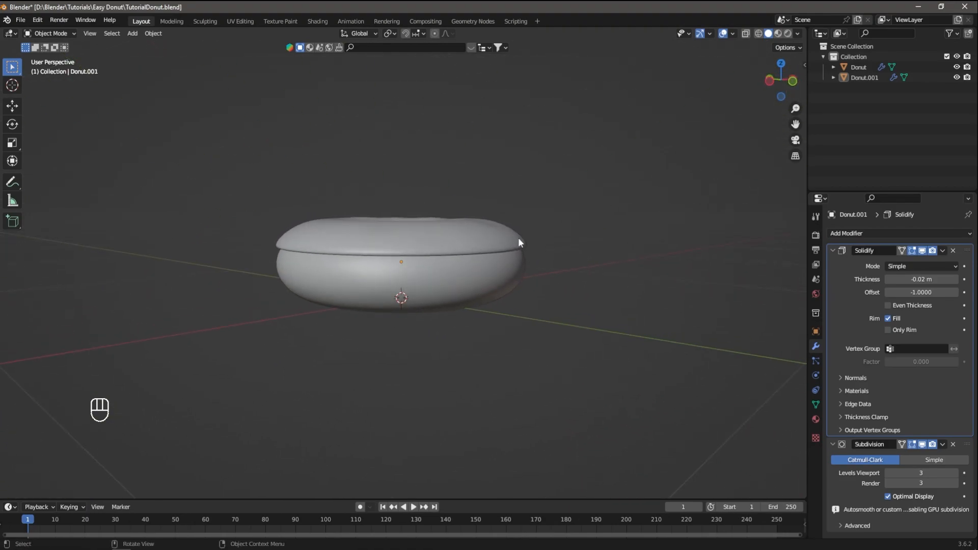
{"action": "left_click", "coordinate": [488, 237]}
{"action": "mouse_move", "coordinate": [643, 240]}
{"action": "middle_mouse_down"}
{"action": "mouse_move", "coordinate": [647, 327]}
{"action": "mouse_move", "coordinate": [633, 270]}
{"action": "mouse_move", "coordinate": [606, 232]}
{"action": "mouse_move", "coordinate": [643, 222]}
{"action": "middle_mouse_up"}
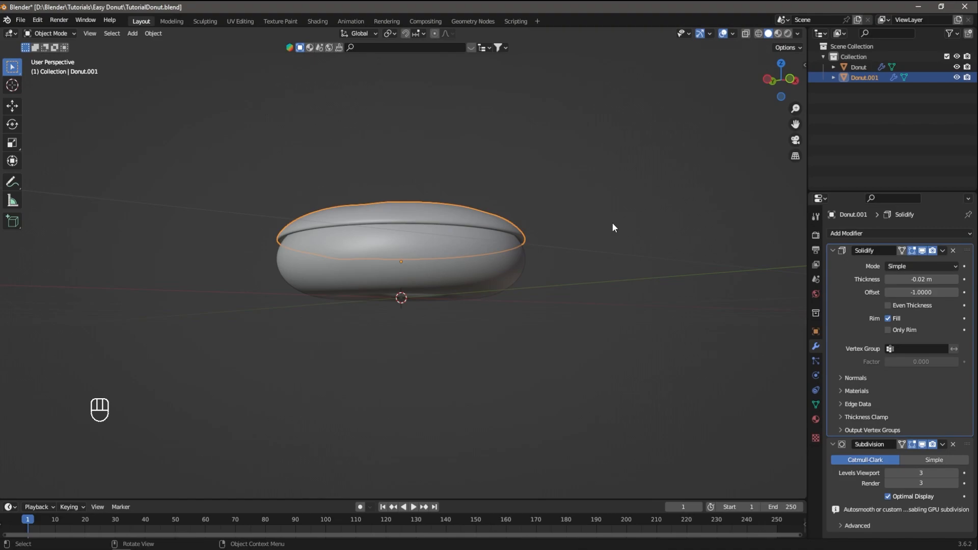
{"action": "scroll", "coordinate": [586, 225], "scroll_direction": "up", "scroll_amount": 3}
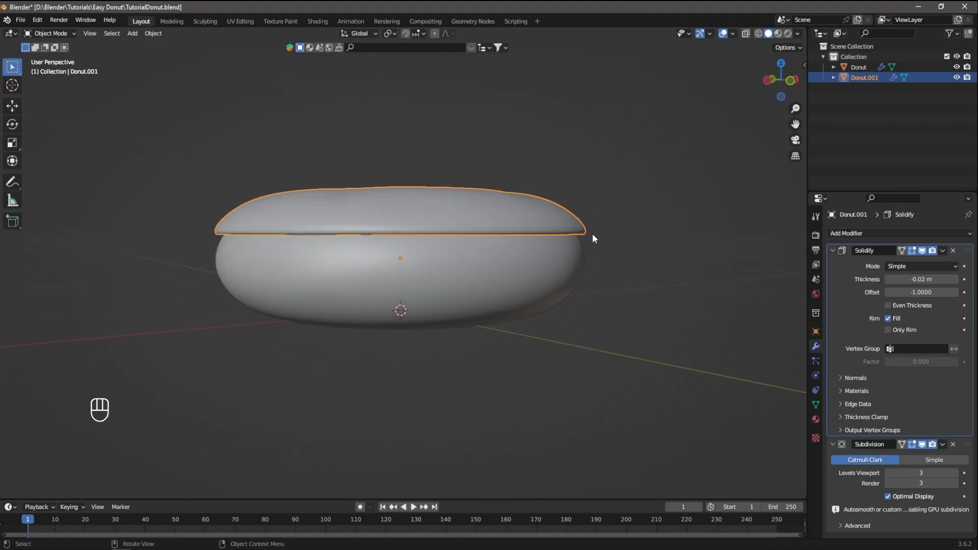
{"action": "mouse_move", "coordinate": [594, 232]}
{"action": "middle_mouse_down"}
{"action": "mouse_move", "coordinate": [604, 226]}
{"action": "mouse_move", "coordinate": [598, 289]}
{"action": "mouse_move", "coordinate": [610, 225]}
{"action": "middle_mouse_up"}
{"action": "key", "text": "KP_1"}
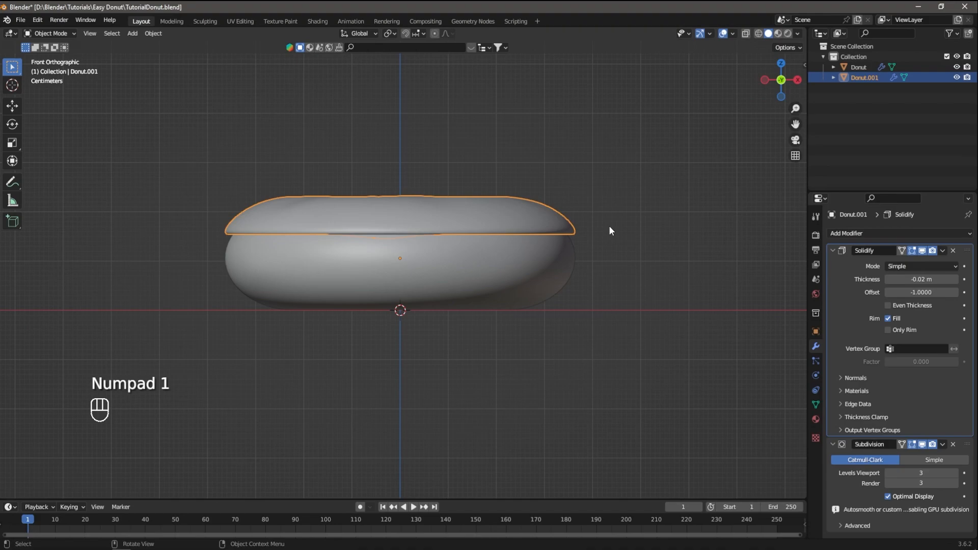
{"action": "key", "text": "Tab"}
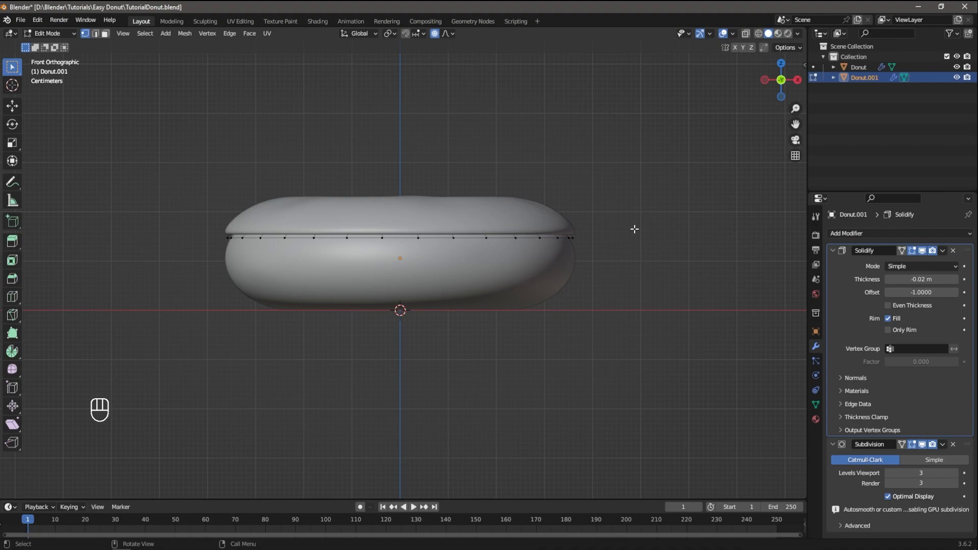
Step: Select the whole icing mesh and recalculate its normals with Inside enabled
{"action": "key", "text": "a"}
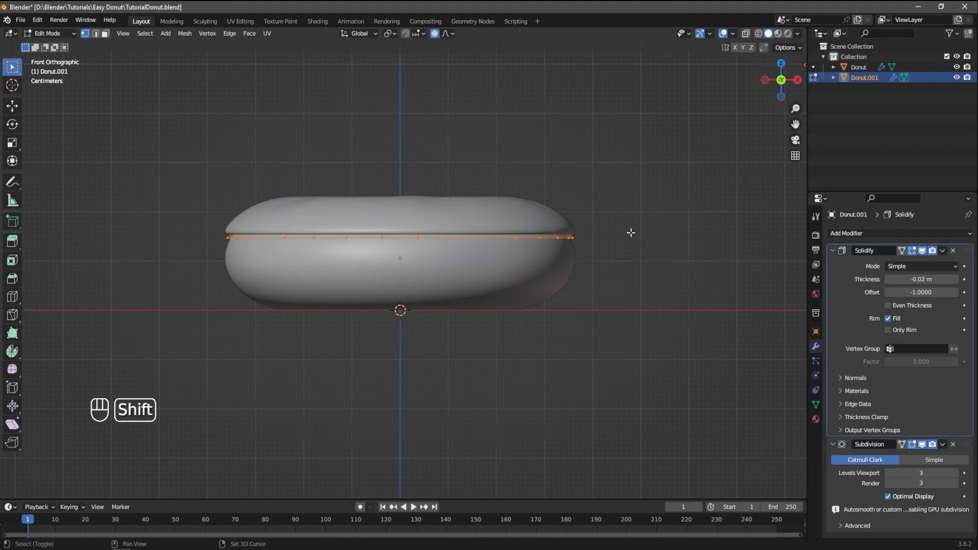
{"action": "key", "text": "shift+n"}
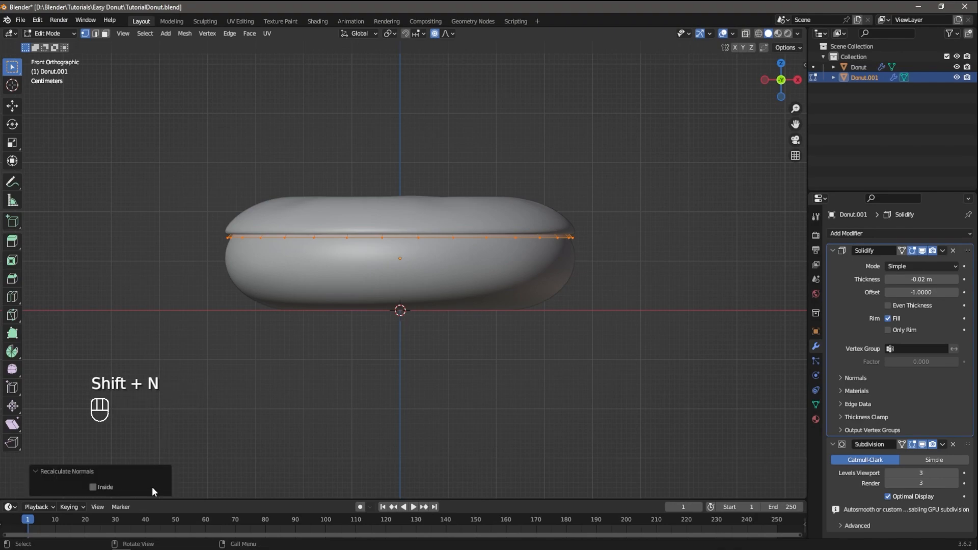
{"action": "left_click", "coordinate": [93, 488]}
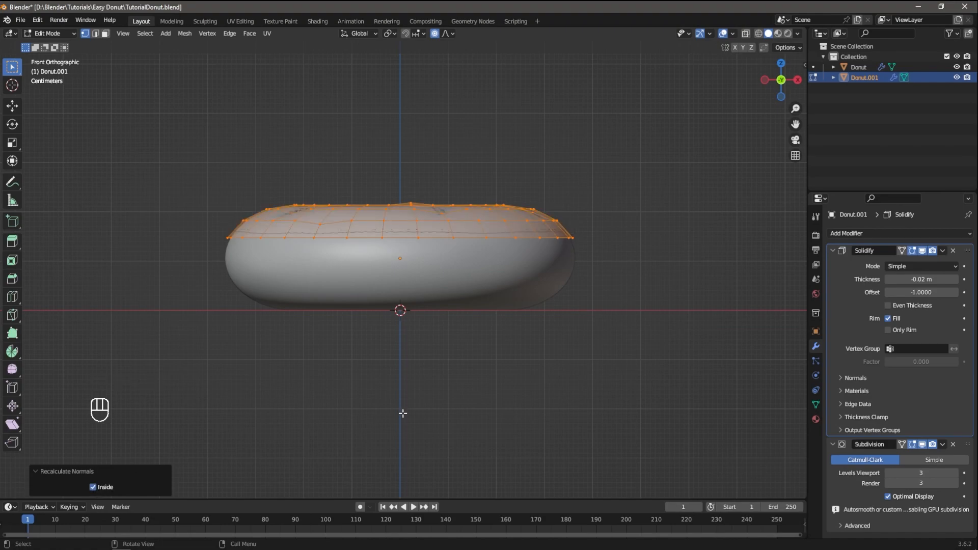
{"action": "middle_click_drag", "start_coordinate": [599, 279], "coordinate": [586, 352]}
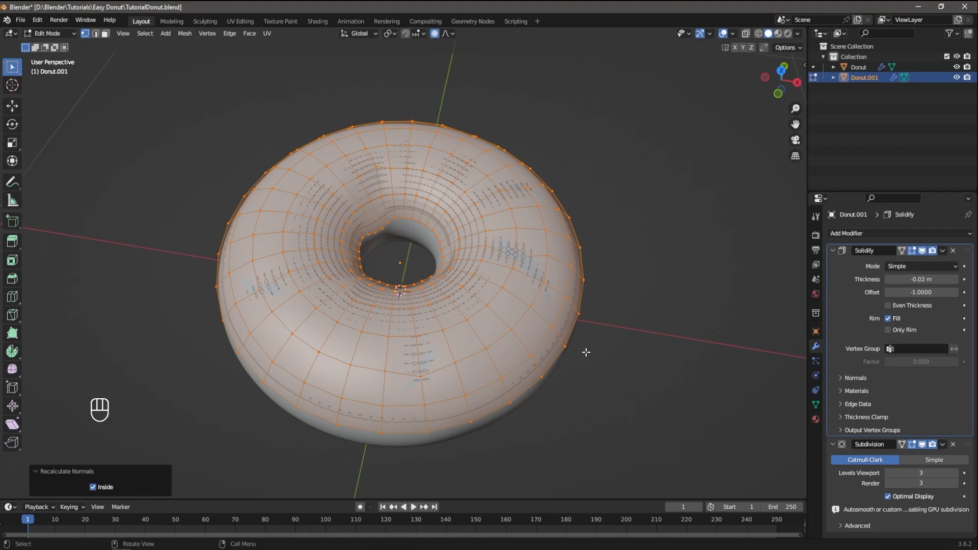
{"action": "middle_click_drag", "start_coordinate": [625, 307], "coordinate": [636, 265]}
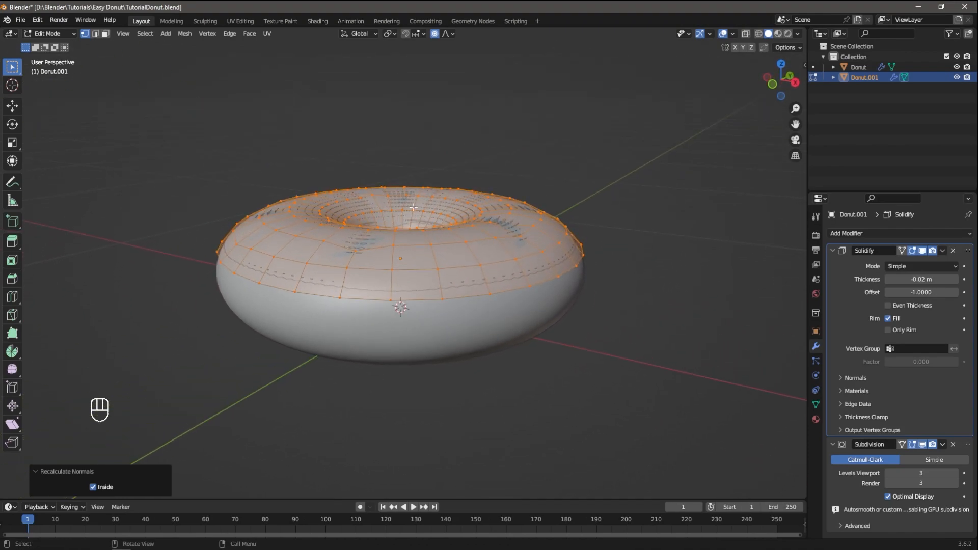
Step: Move one vertex on the icing's outer rim by about 0.004 m using Smooth proportional editing
{"action": "left_click", "coordinate": [446, 33]}
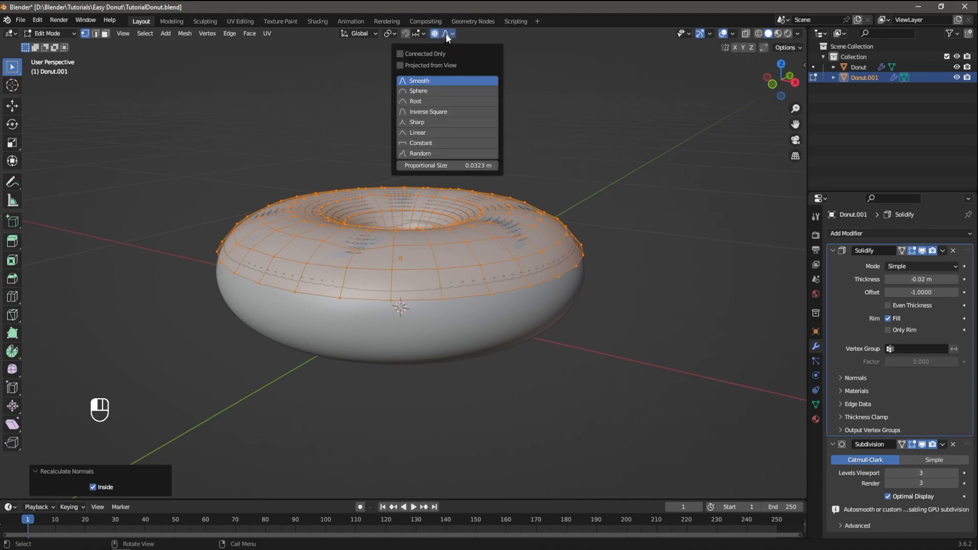
{"action": "left_click", "coordinate": [445, 32]}
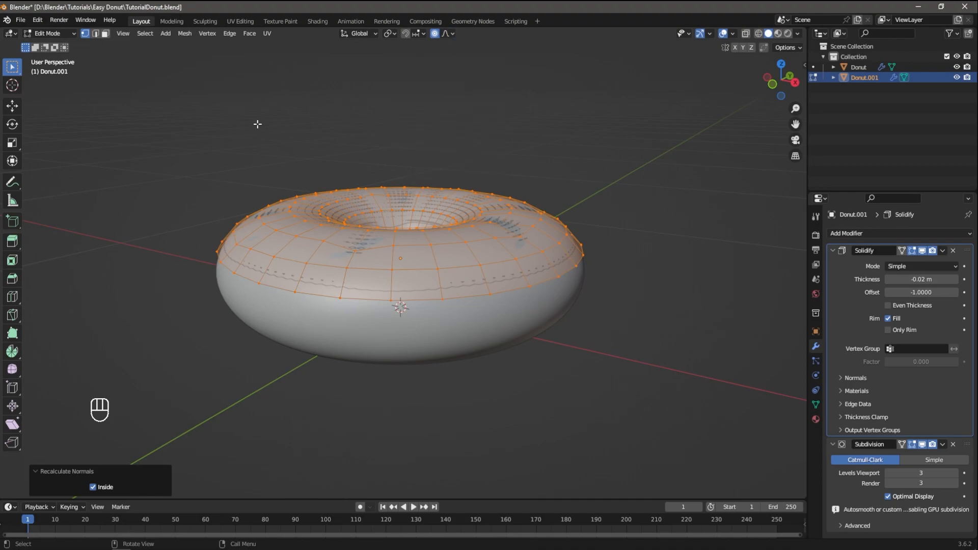
{"action": "left_click", "coordinate": [441, 299]}
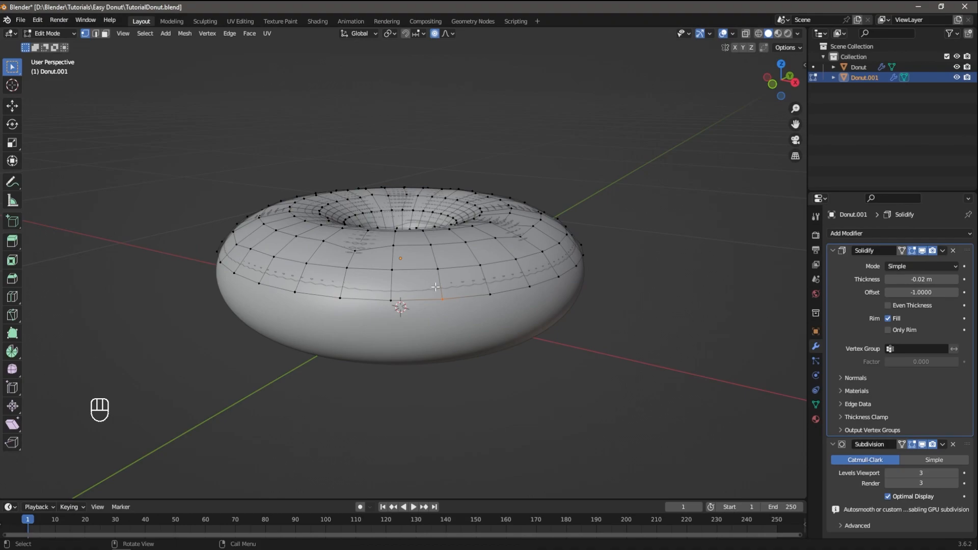
{"action": "key", "text": "g"}
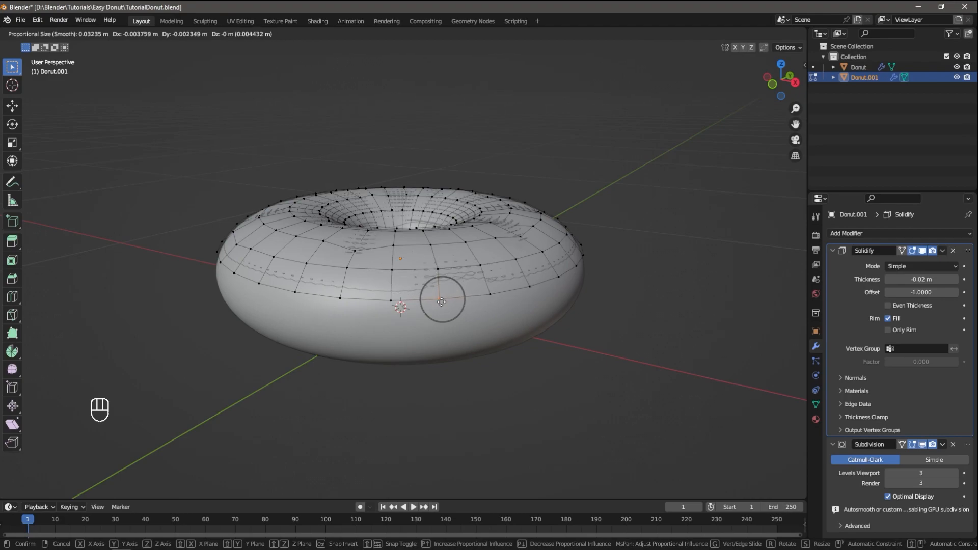
{"action": "left_click", "coordinate": [441, 301]}
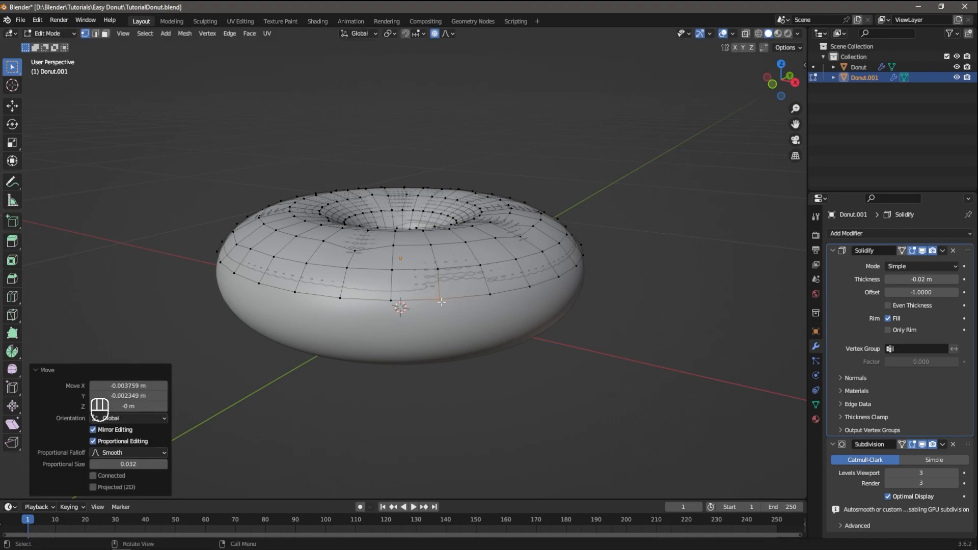
{"action": "middle_click_drag", "start_coordinate": [603, 289], "coordinate": [572, 289]}
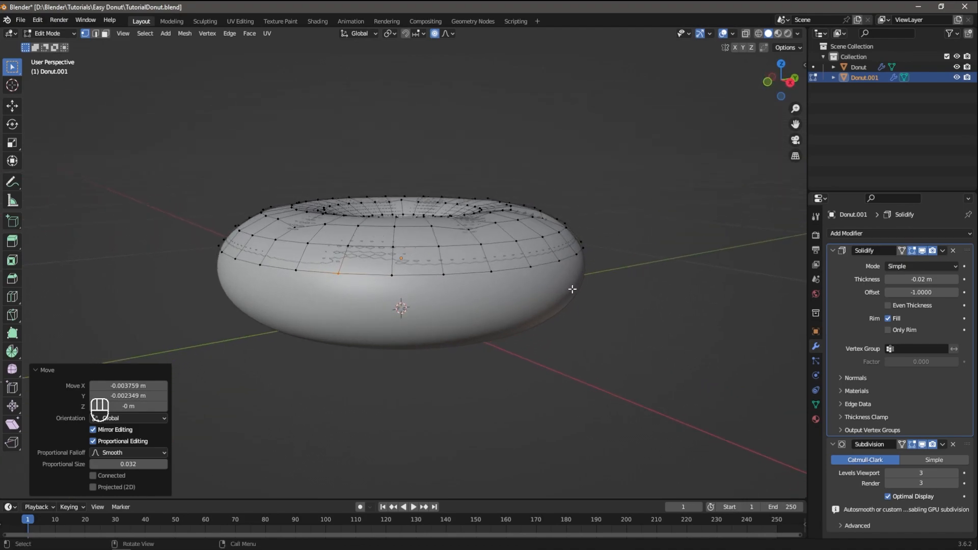
{"action": "middle_click_drag", "start_coordinate": [573, 299], "coordinate": [601, 304]}
Step: Select the whole icing mesh, recalculate its normals to the outside, and enable X-ray
{"action": "key", "text": "a"}
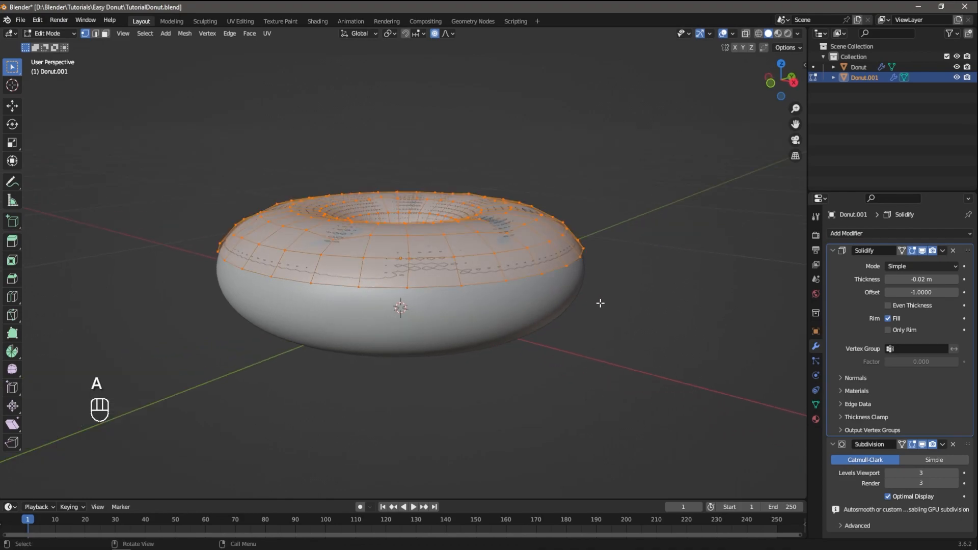
{"action": "key", "text": "shift+n"}
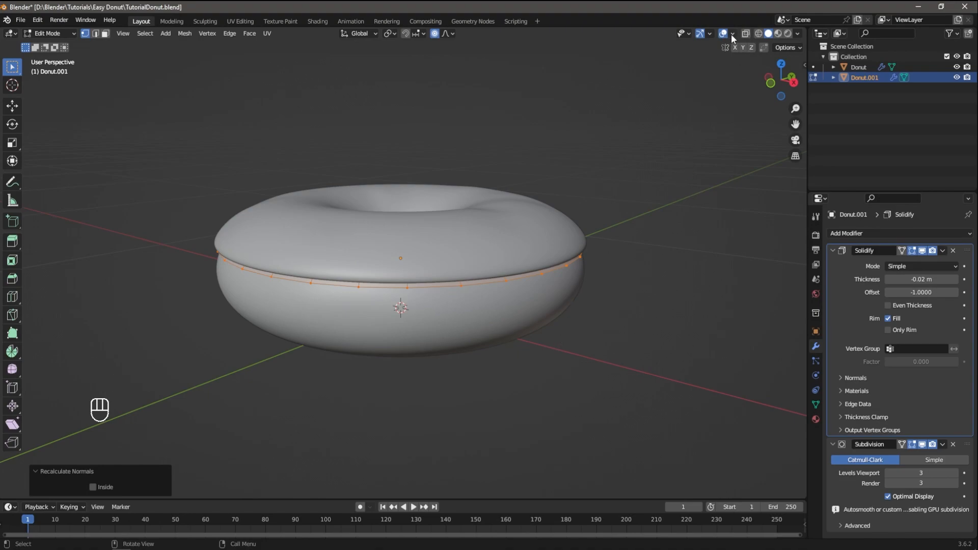
{"action": "left_click", "coordinate": [745, 34]}
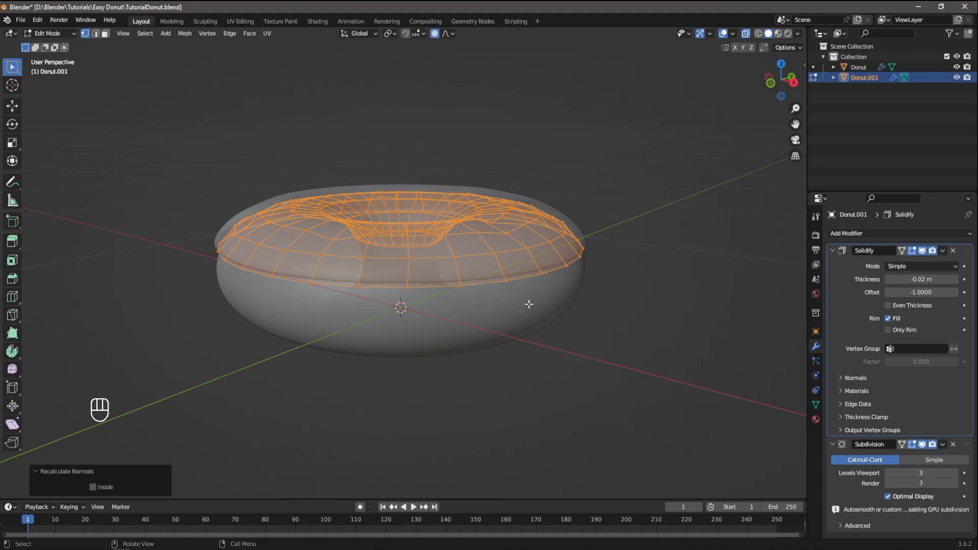
Step: Pull one outer rim vertex of the icing down about 0.036 m with a proportional size of about 0.012 m
{"action": "left_click", "coordinate": [461, 288]}
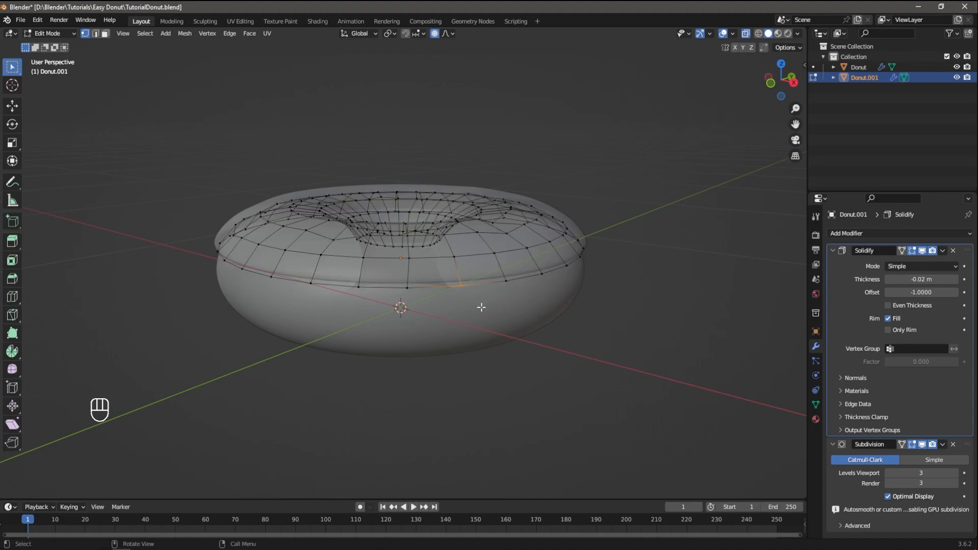
{"action": "key", "text": "g"}
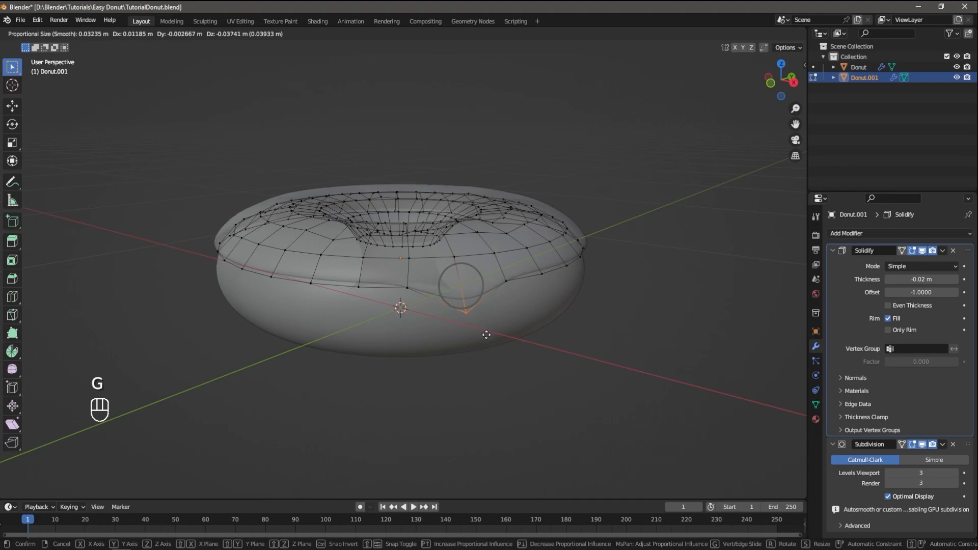
{"action": "scroll", "coordinate": [486, 347], "scroll_direction": "up", "scroll_amount": 10}
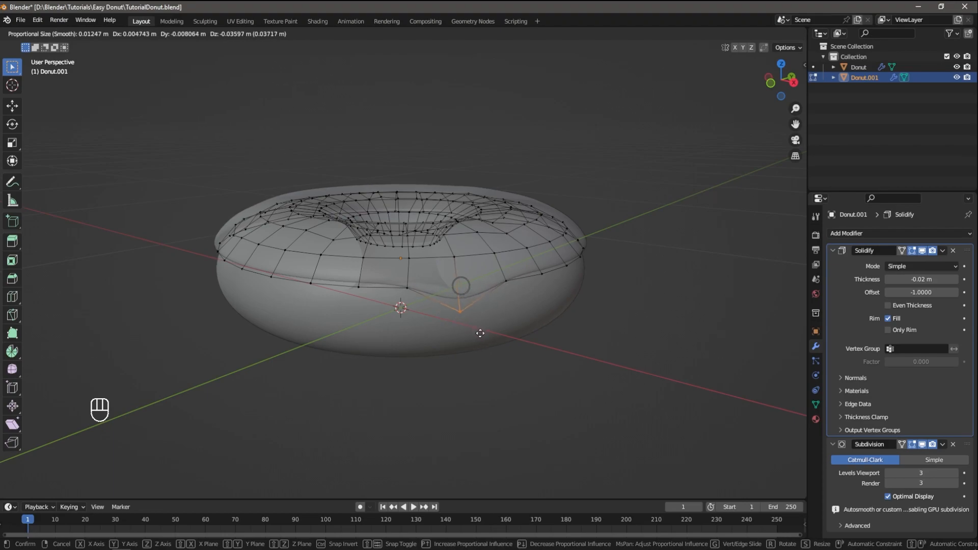
{"action": "left_click", "coordinate": [480, 333]}
Step: Raise another vertex on the icing's outer rim by about 0.019 m to make the edge uneven
{"action": "middle_click_drag", "start_coordinate": [546, 298], "coordinate": [458, 299]}
{"action": "left_click", "coordinate": [458, 299]}
{"action": "key", "text": "g"}
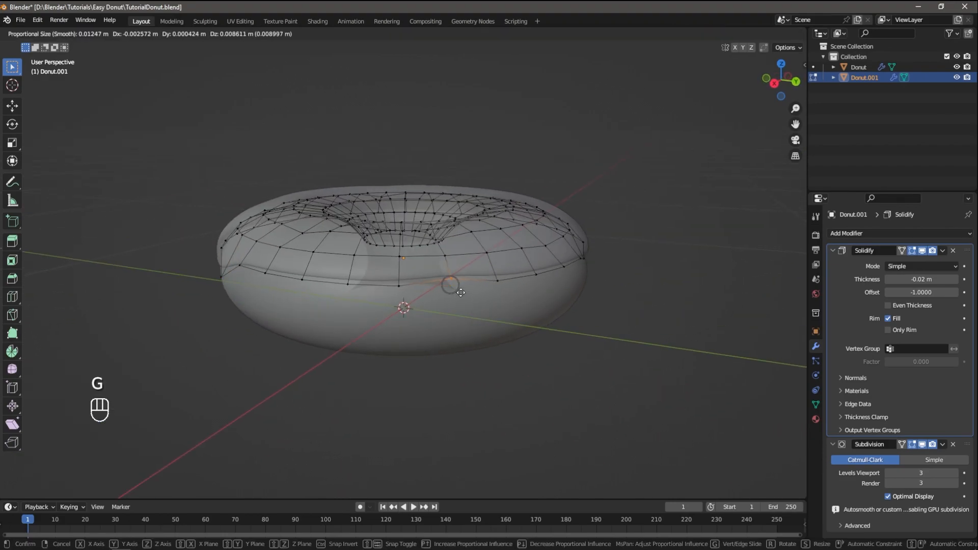
{"action": "left_click", "coordinate": [461, 286]}
Step: Disable proportional editing and pull a single outer rim vertex of the icing down about 0.019 m
{"action": "middle_click_drag", "start_coordinate": [466, 284], "coordinate": [478, 296]}
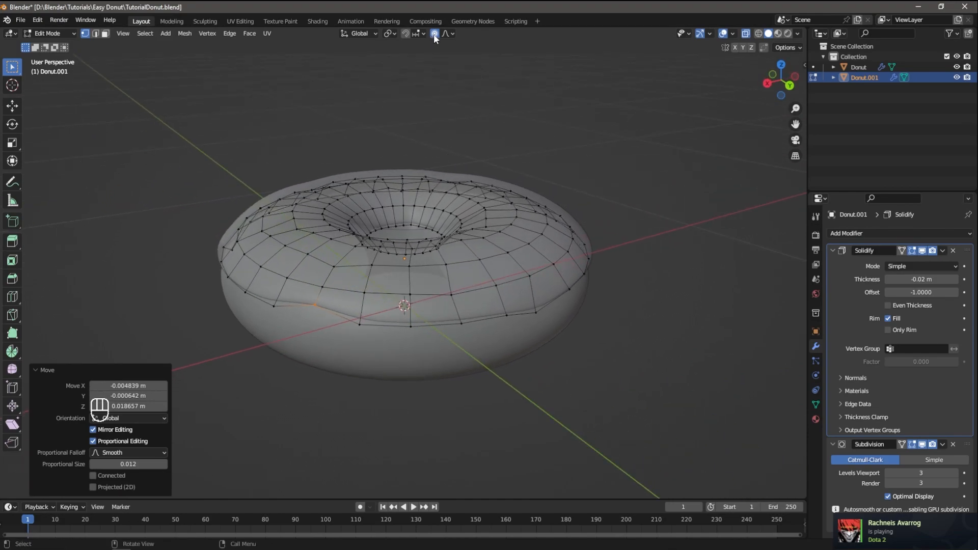
{"action": "left_click", "coordinate": [462, 329]}
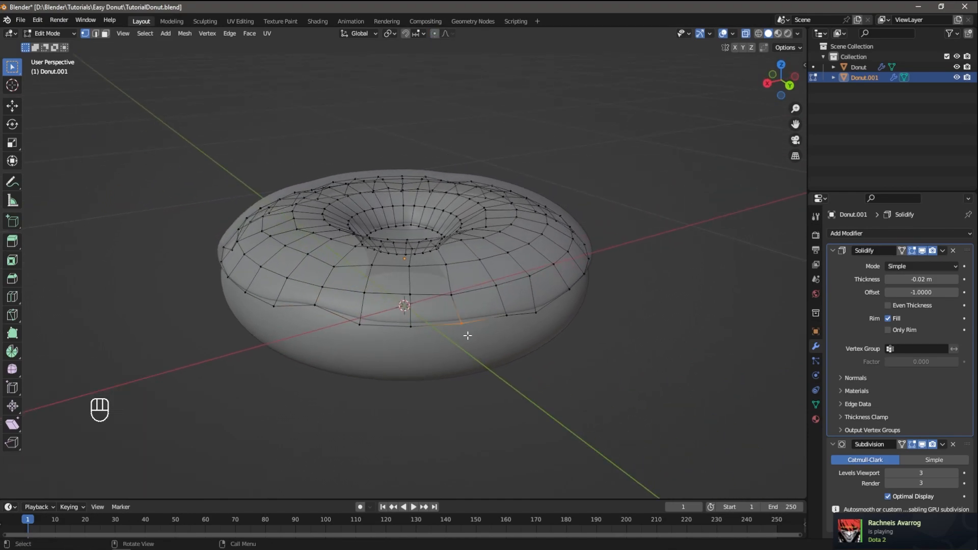
{"action": "key", "text": "g"}
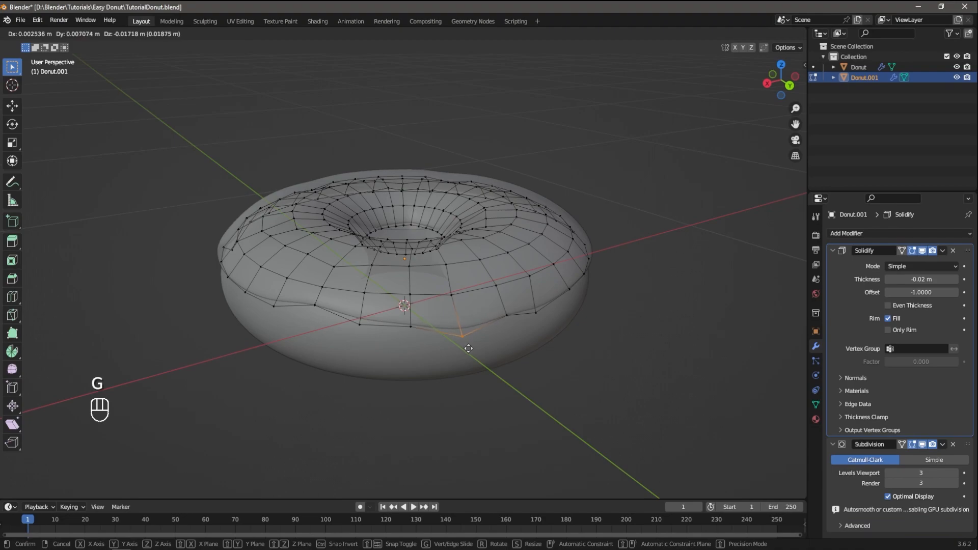
{"action": "left_click", "coordinate": [468, 342]}
Step: Re-enable proportional editing with the Sharp falloff
{"action": "middle_click_drag", "start_coordinate": [470, 343], "coordinate": [426, 261]}
{"action": "left_click", "coordinate": [434, 33]}
{"action": "left_click", "coordinate": [445, 33]}
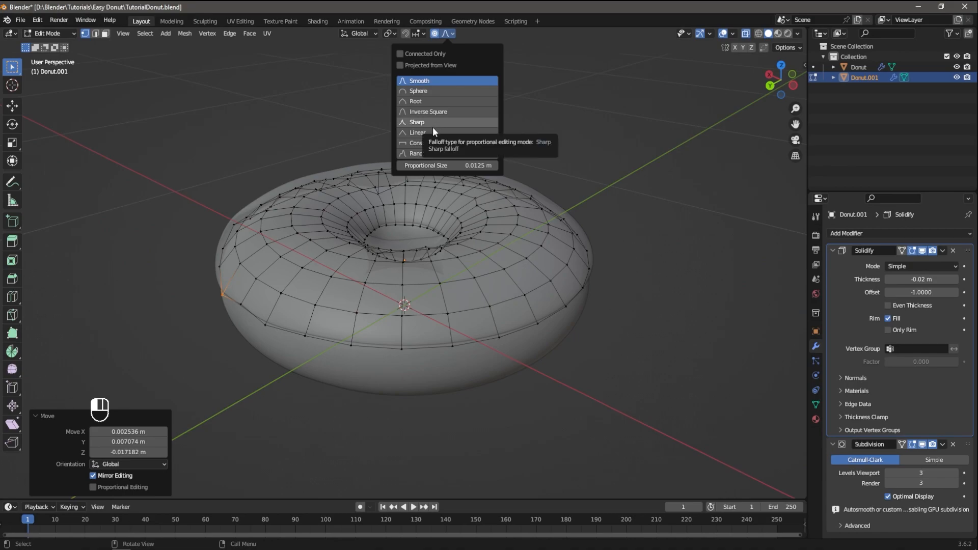
{"action": "left_click", "coordinate": [417, 124]}
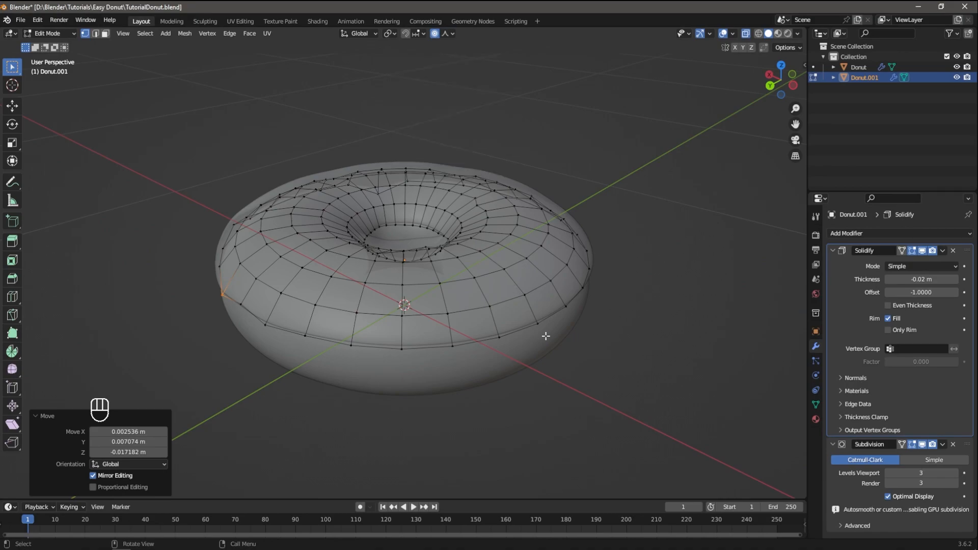
Step: Pull an outer rim vertex on another side of the icing downward to form a pointed drip
{"action": "left_click", "coordinate": [498, 336]}
{"action": "key", "text": "g"}
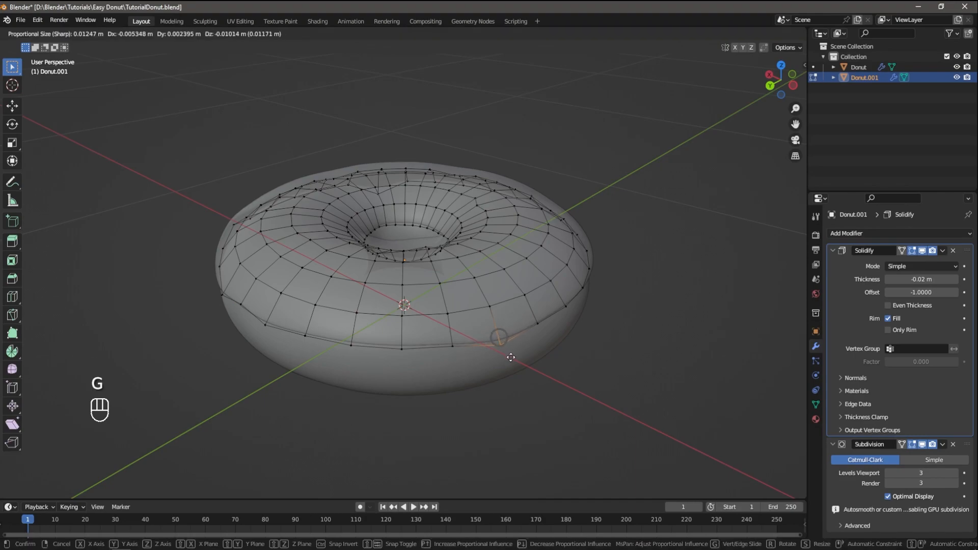
{"action": "left_click", "coordinate": [513, 383]}
{"action": "key", "text": "s"}
{"action": "left_click", "coordinate": [543, 374]}
Step: Select the two rim vertices on either side of the drip and scale them to roughly half their spacing
{"action": "left_click", "coordinate": [537, 322]}
{"action": "left_click_drag", "start_coordinate": [448, 339], "coordinate": [467, 351], "text": "shift"}
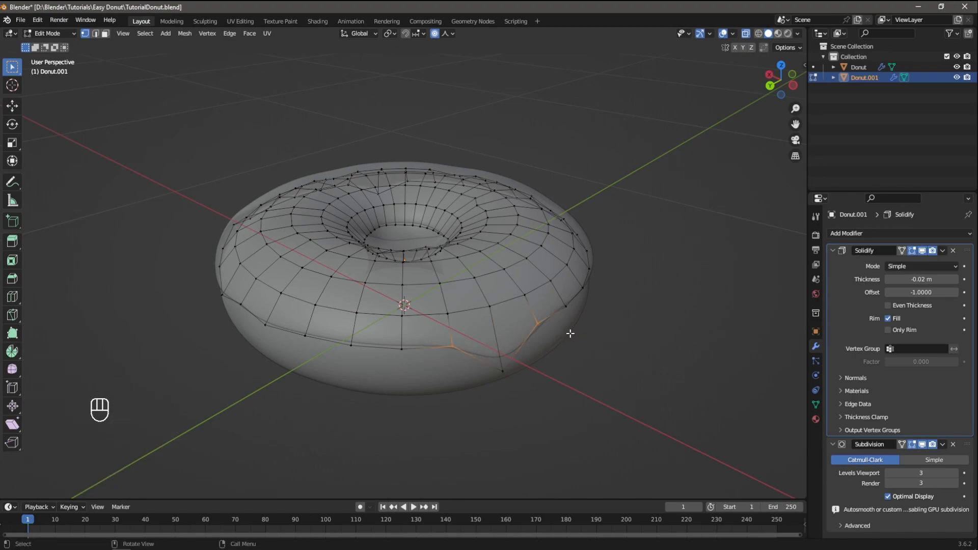
{"action": "key", "text": "s"}
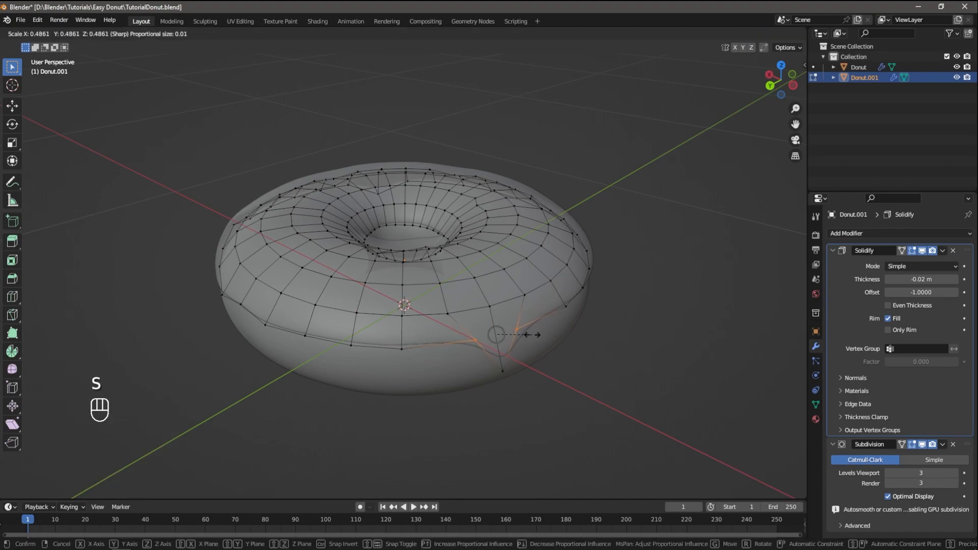
{"action": "left_click", "coordinate": [525, 340]}
Step: Shift the drip's tip vertex sideways about 0.020 m and reposition another outer rim vertex beside the drip
{"action": "middle_click_drag", "start_coordinate": [555, 353], "coordinate": [498, 340]}
{"action": "left_click", "coordinate": [291, 322]}
{"action": "key", "text": "g"}
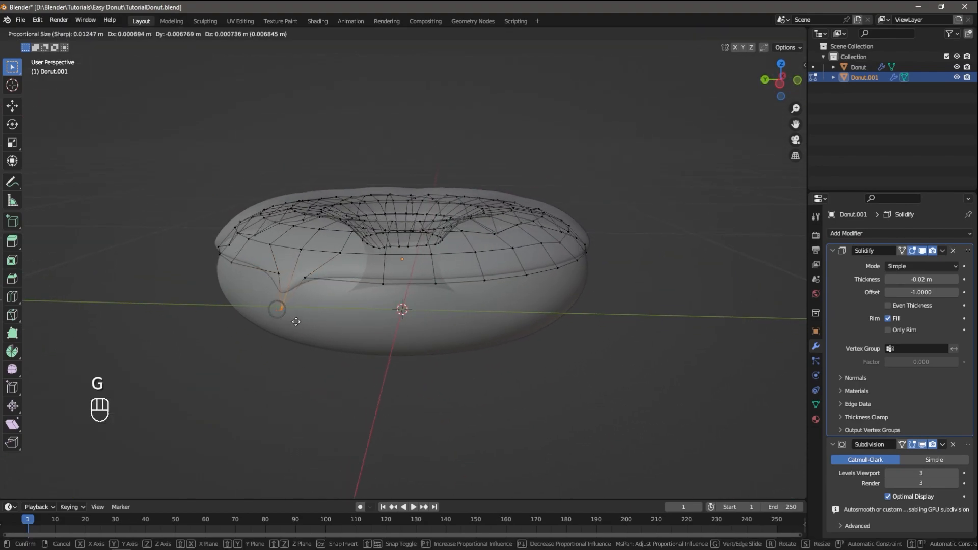
{"action": "left_click", "coordinate": [303, 322]}
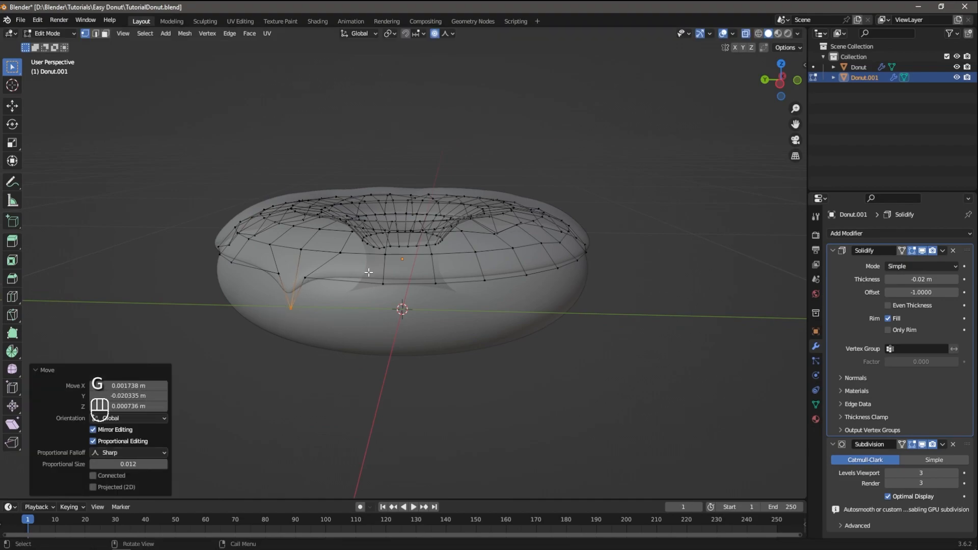
{"action": "left_click", "coordinate": [383, 282]}
{"action": "key", "text": "g"}
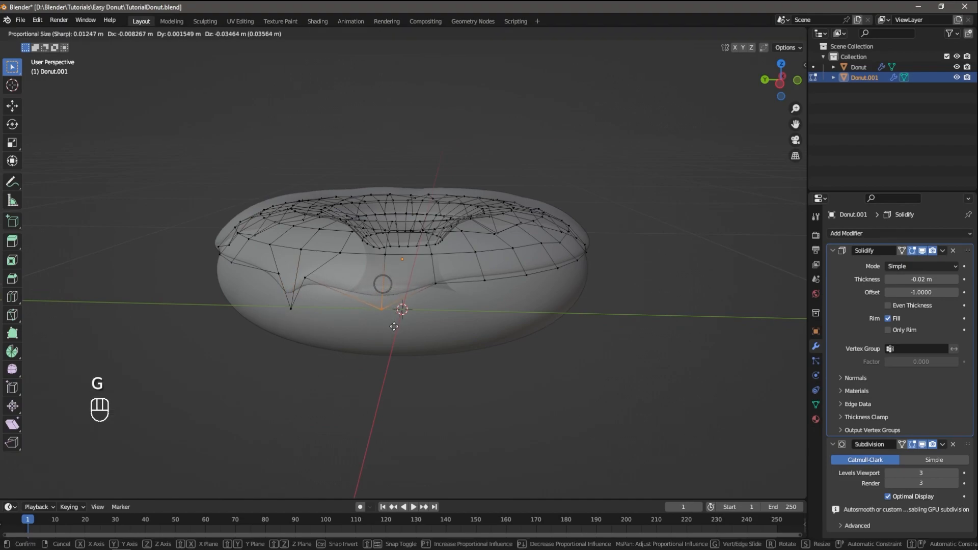
{"action": "left_click", "coordinate": [421, 303]}
Step: Lower one outer rim vertex of the icing about 0.02 m and raise another one nearby about 0.023 m
{"action": "middle_click_drag", "start_coordinate": [421, 304], "coordinate": [379, 303]}
{"action": "left_click", "coordinate": [355, 324]}
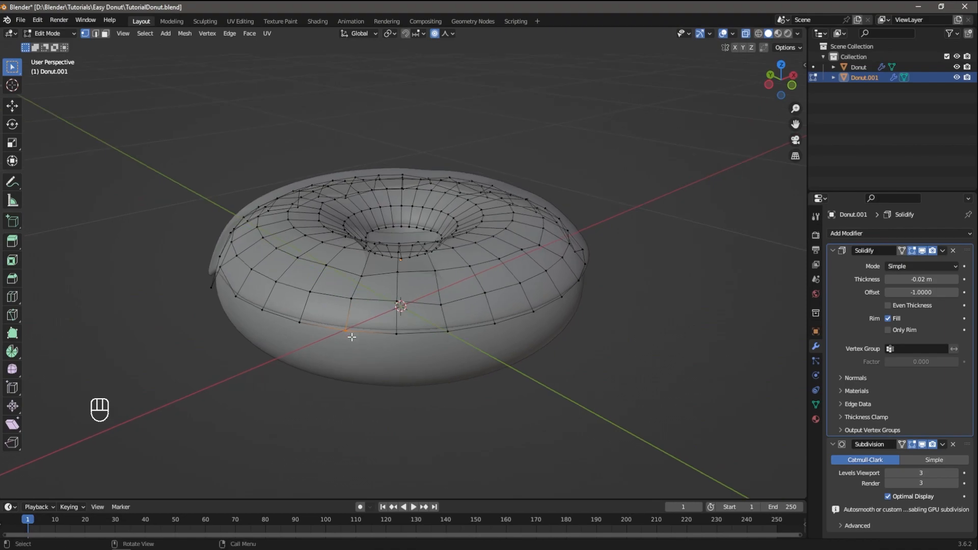
{"action": "key", "text": "g"}
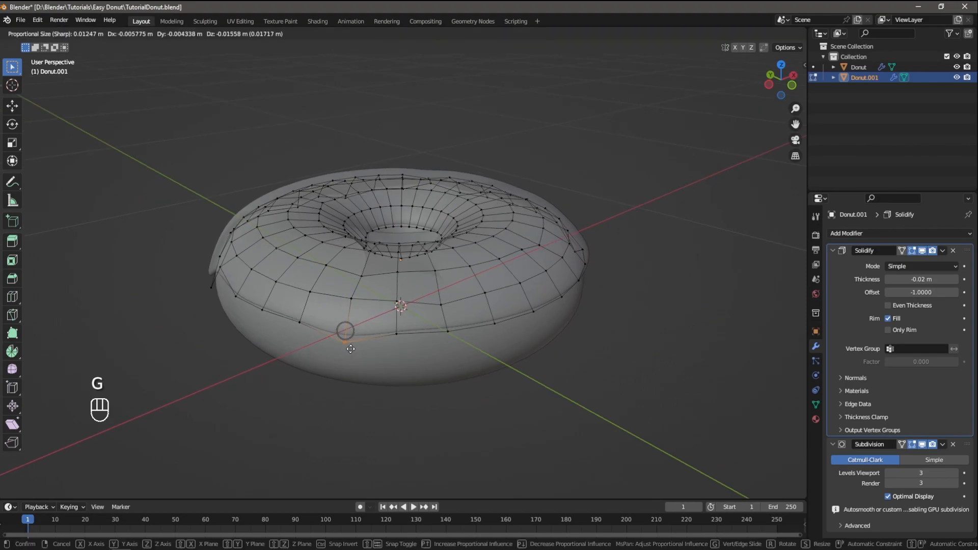
{"action": "left_click", "coordinate": [351, 352]}
{"action": "left_click", "coordinate": [490, 321]}
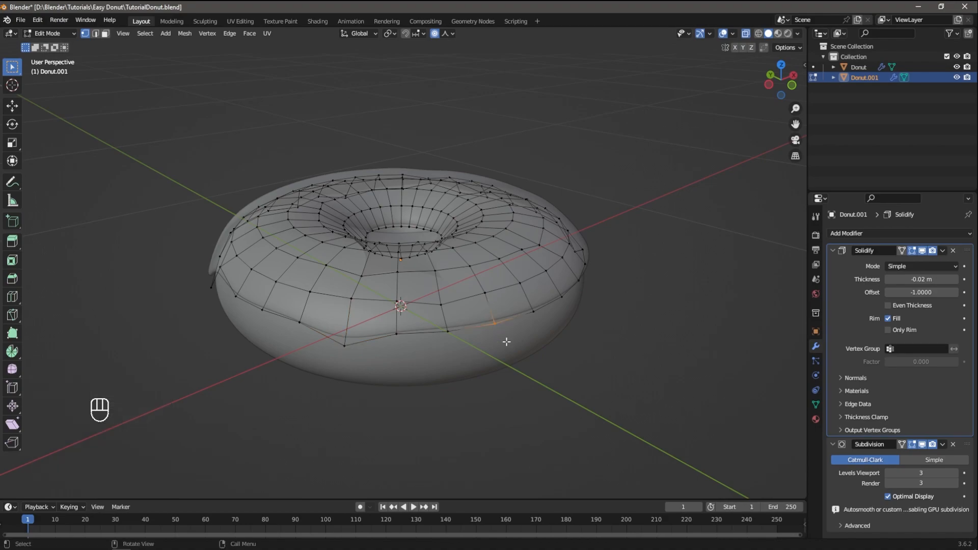
{"action": "key", "text": "g"}
{"action": "left_click", "coordinate": [507, 327]}
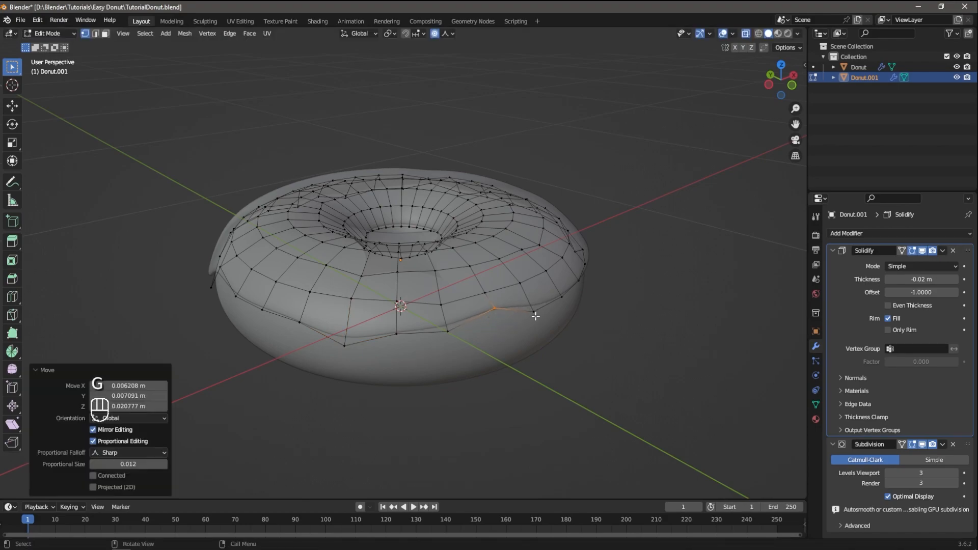
Step: Adjust one more outer rim vertex with Sharp proportional editing and return to Object Mode
{"action": "middle_click_drag", "start_coordinate": [548, 303], "coordinate": [481, 298]}
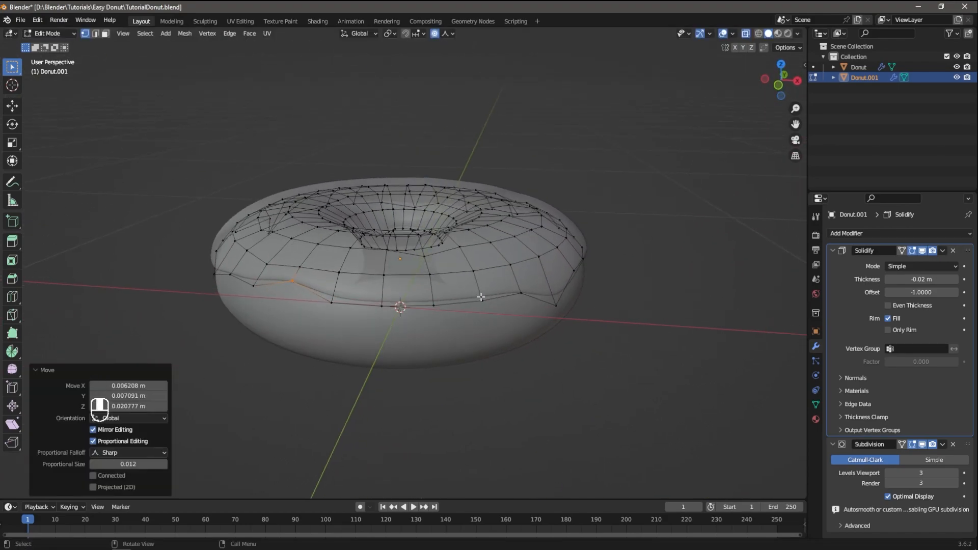
{"action": "left_click", "coordinate": [434, 304]}
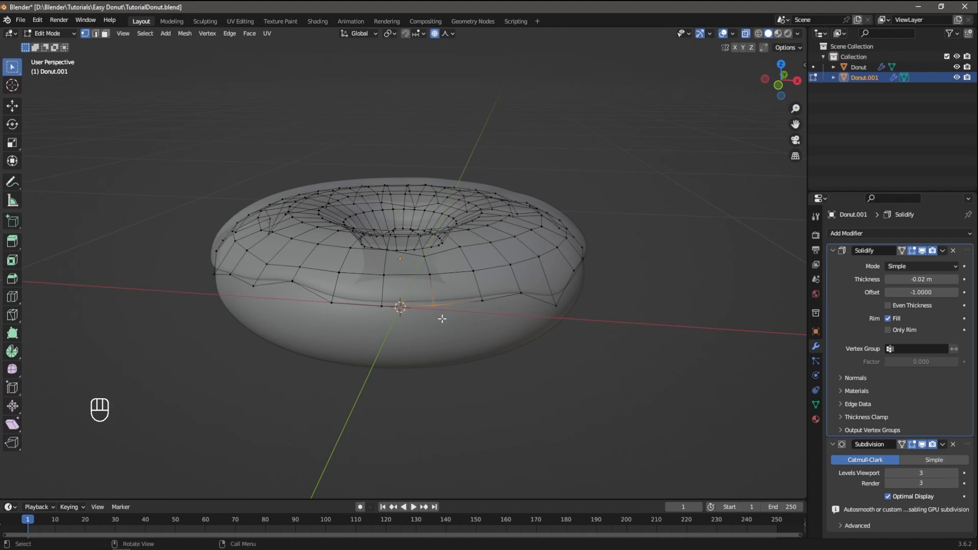
{"action": "key", "text": "g"}
{"action": "left_click", "coordinate": [442, 313]}
{"action": "middle_click_drag", "start_coordinate": [442, 314], "coordinate": [477, 274]}
{"action": "key", "text": "Tab"}
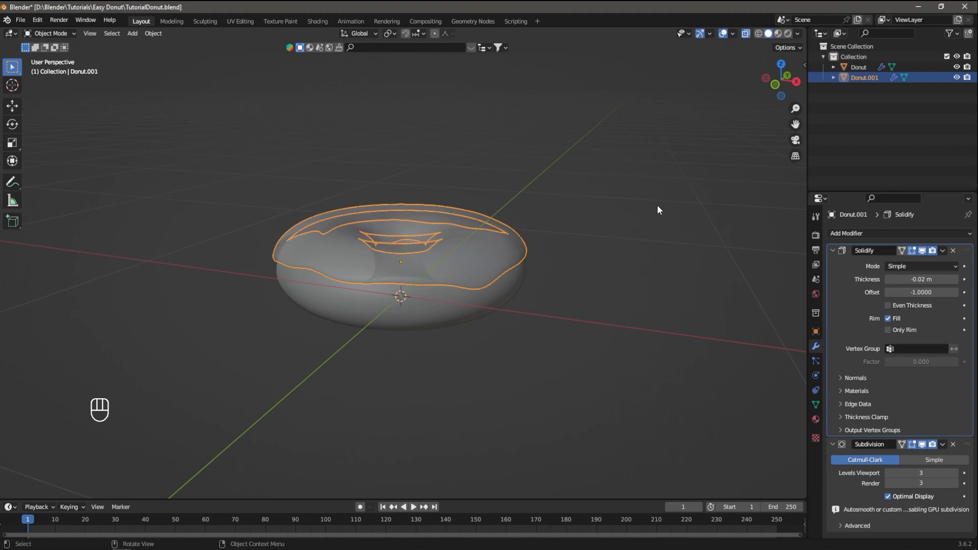
Step: Disable X-ray, deselect the icing, and save the file
{"action": "left_click", "coordinate": [743, 34]}
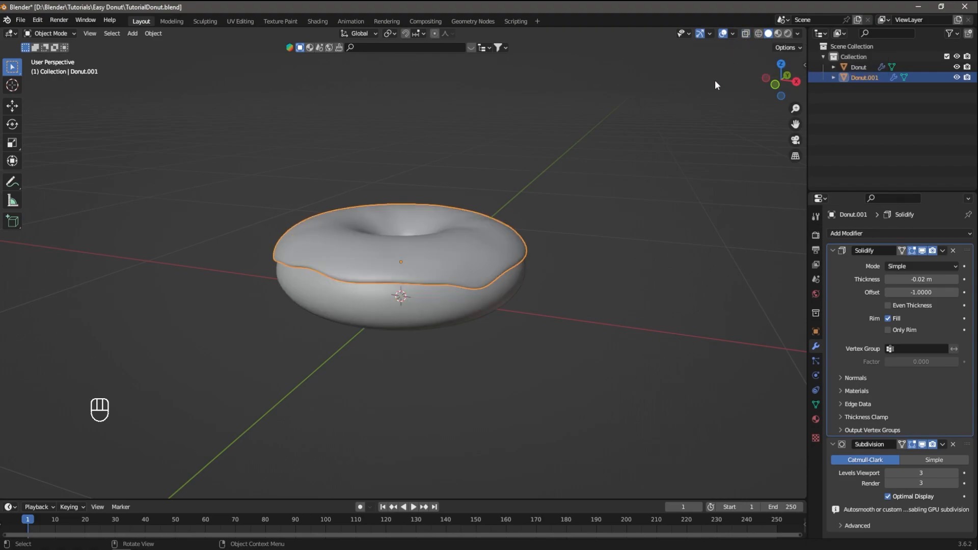
{"action": "left_click", "coordinate": [628, 193]}
{"action": "key", "text": "ctrl+s"}
{"action": "middle_click_drag", "start_coordinate": [627, 193], "coordinate": [591, 258]}
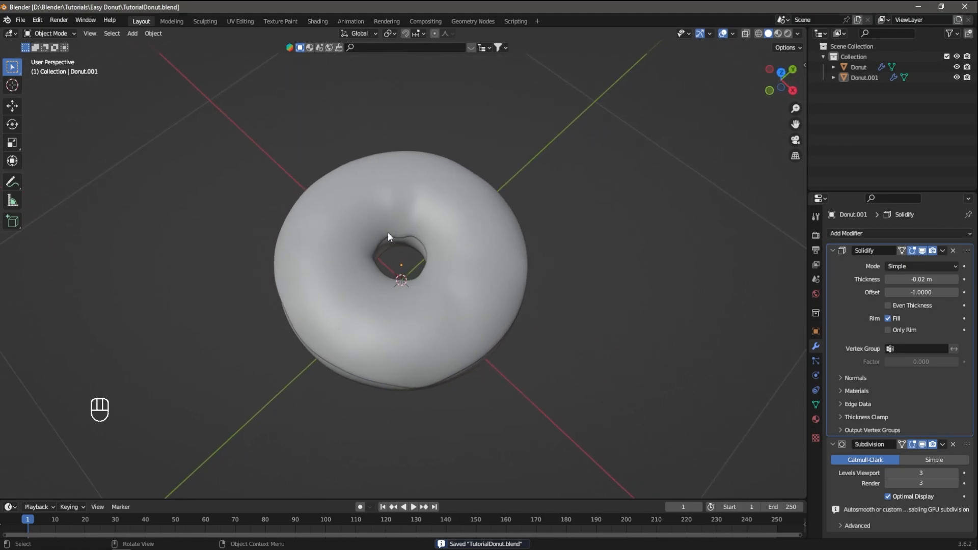
{"action": "middle_click_drag", "start_coordinate": [387, 237], "coordinate": [396, 216]}
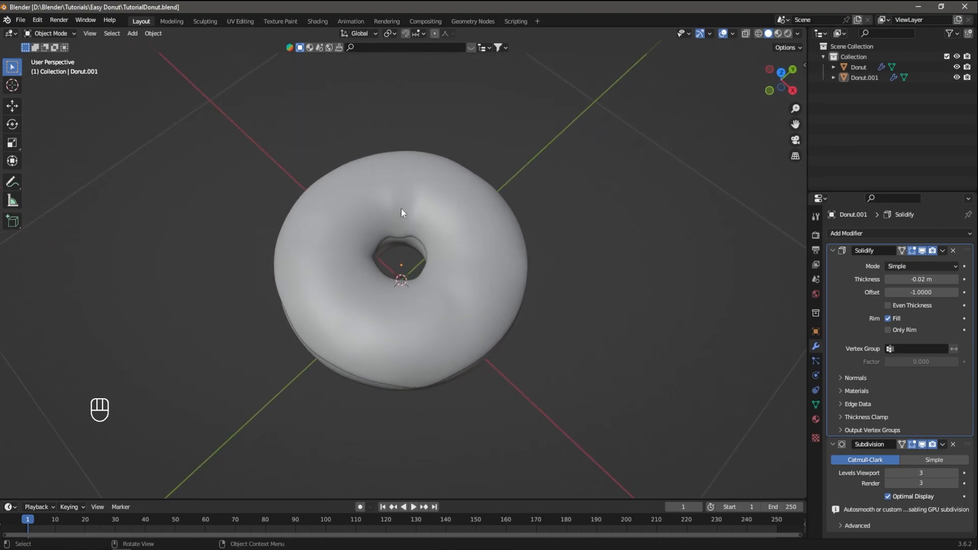
{"action": "scroll", "coordinate": [532, 256], "scroll_direction": "down", "scroll_amount": 5}
{"action": "mouse_move", "coordinate": [532, 256]}
{"action": "middle_mouse_down"}
{"action": "mouse_move", "coordinate": [533, 298]}
{"action": "mouse_move", "coordinate": [540, 266]}
{"action": "middle_mouse_up"}
{"action": "key", "text": "ctrl+s"}
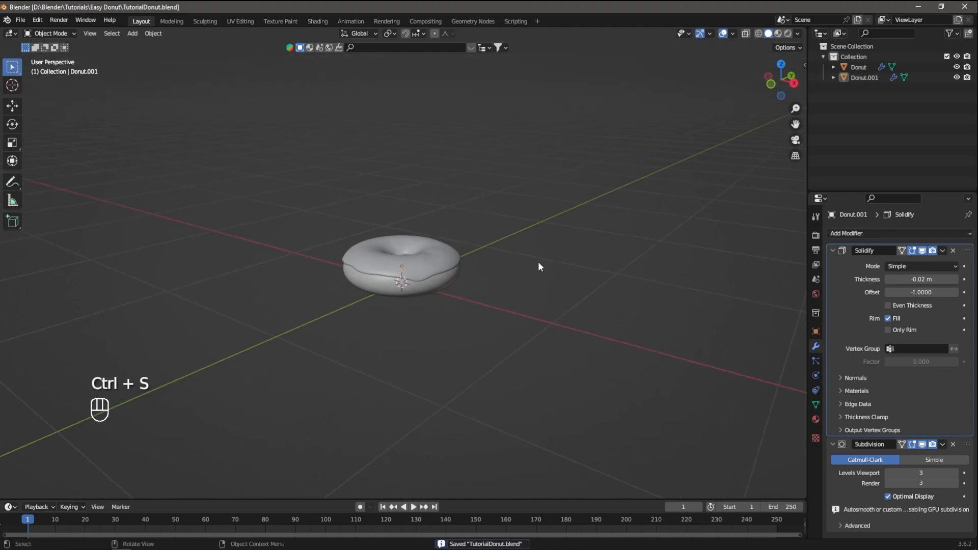
Step: Rename the icing object Donut.001 to Glaze
{"action": "scroll", "coordinate": [539, 266], "scroll_direction": "up", "scroll_amount": 3}
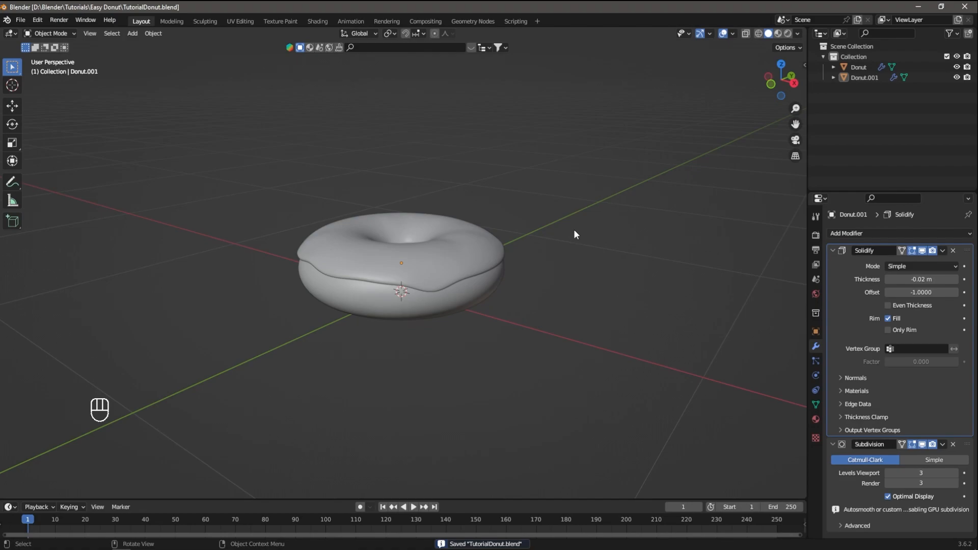
{"action": "scroll", "coordinate": [589, 236], "scroll_direction": "down", "scroll_amount": 3}
{"action": "mouse_move", "coordinate": [505, 227]}
{"action": "middle_mouse_down"}
{"action": "mouse_move", "coordinate": [513, 229]}
{"action": "mouse_move", "coordinate": [496, 306]}
{"action": "mouse_move", "coordinate": [518, 224]}
{"action": "mouse_move", "coordinate": [641, 219]}
{"action": "mouse_move", "coordinate": [466, 240]}
{"action": "mouse_move", "coordinate": [514, 243]}
{"action": "middle_mouse_up"}
{"action": "key", "text": "shift+a"}
{"action": "left_click", "coordinate": [450, 262]}
{"action": "double_click", "coordinate": [867, 77]}
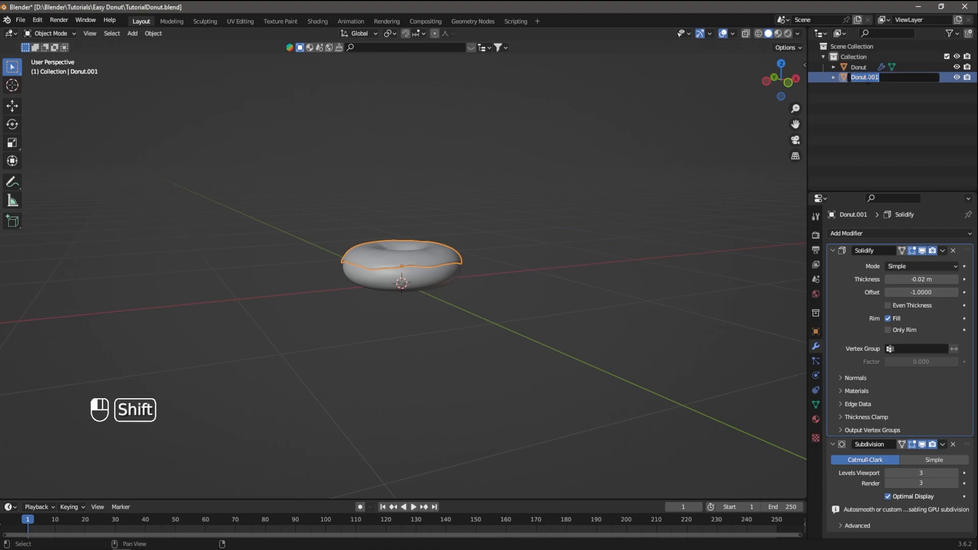
{"action": "type", "text": "Glaze"}
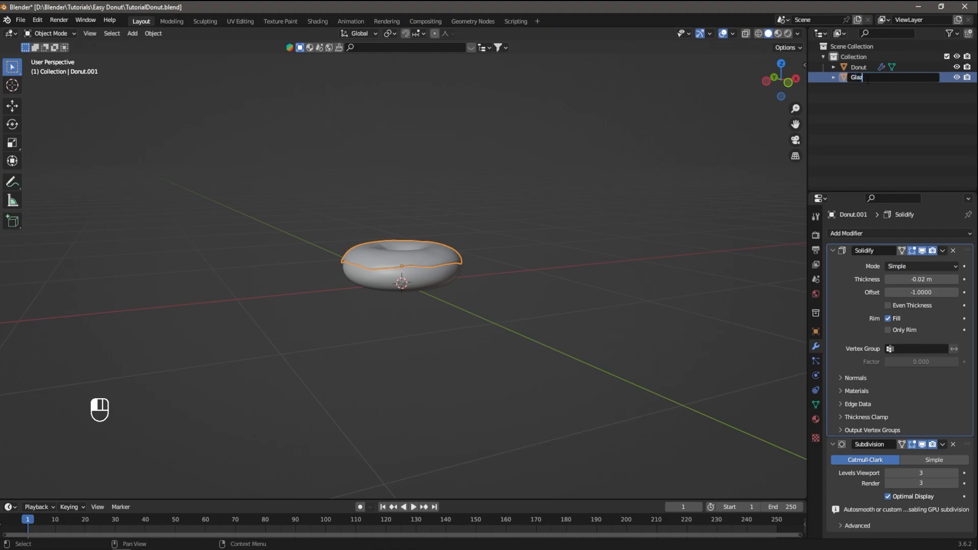
{"action": "key", "text": "Return"}
Step: Add a 2 m plane at the origin beneath the donut and scale it up by about 2.54
{"action": "middle_click_drag", "start_coordinate": [660, 125], "coordinate": [621, 160]}
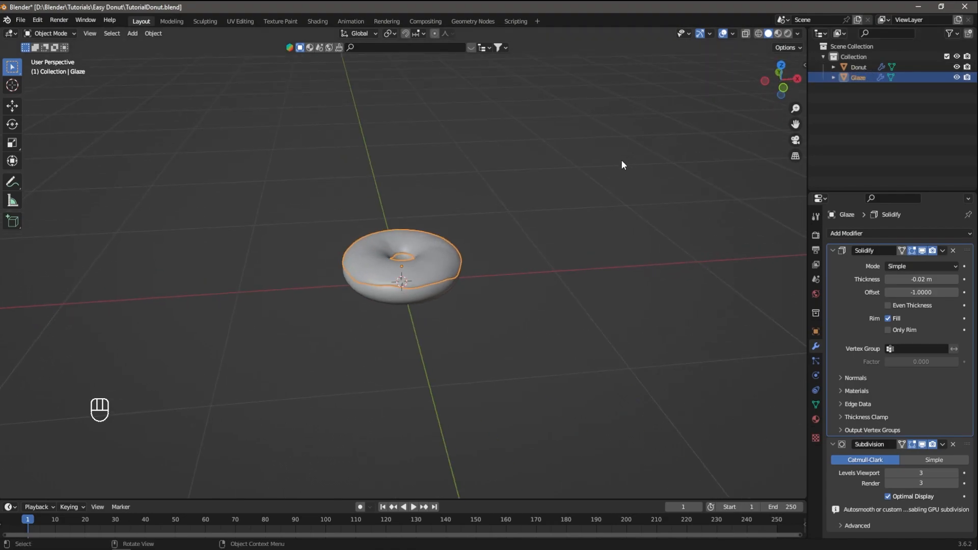
{"action": "key", "text": "shift+a"}
{"action": "left_click", "coordinate": [681, 159]}
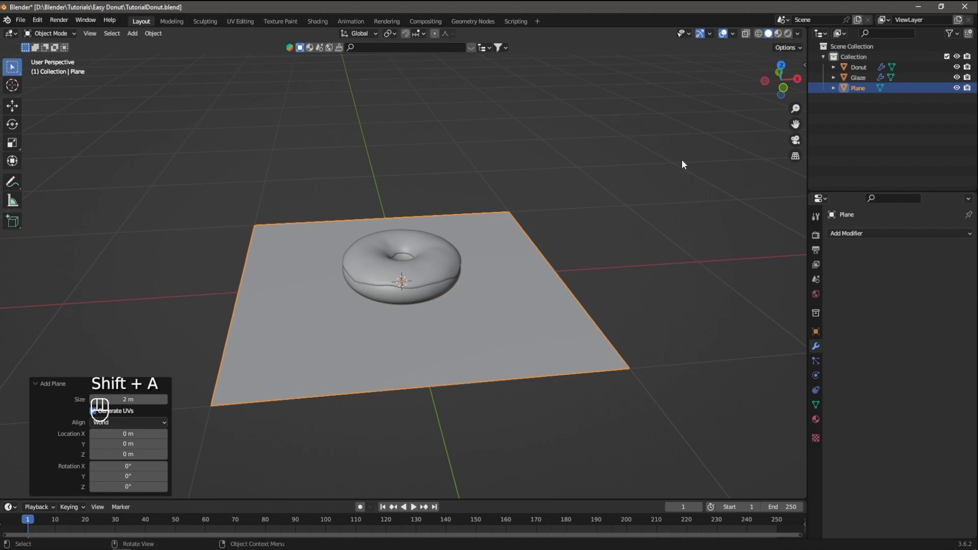
{"action": "middle_click_drag", "start_coordinate": [681, 160], "coordinate": [671, 191]}
{"action": "middle_click_drag", "start_coordinate": [674, 233], "coordinate": [631, 258]}
{"action": "key", "text": "s"}
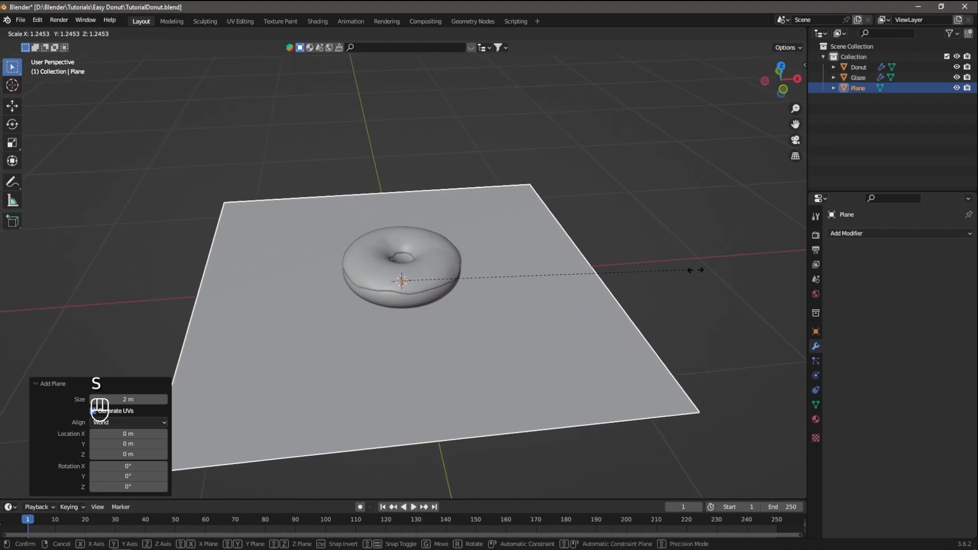
{"action": "left_click", "coordinate": [176, 309]}
Step: Add a camera and align it to a straight-on view of the donut from slightly above
{"action": "scroll", "coordinate": [322, 309], "scroll_direction": "down", "scroll_amount": 5}
{"action": "middle_click_drag", "start_coordinate": [456, 315], "coordinate": [435, 293]}
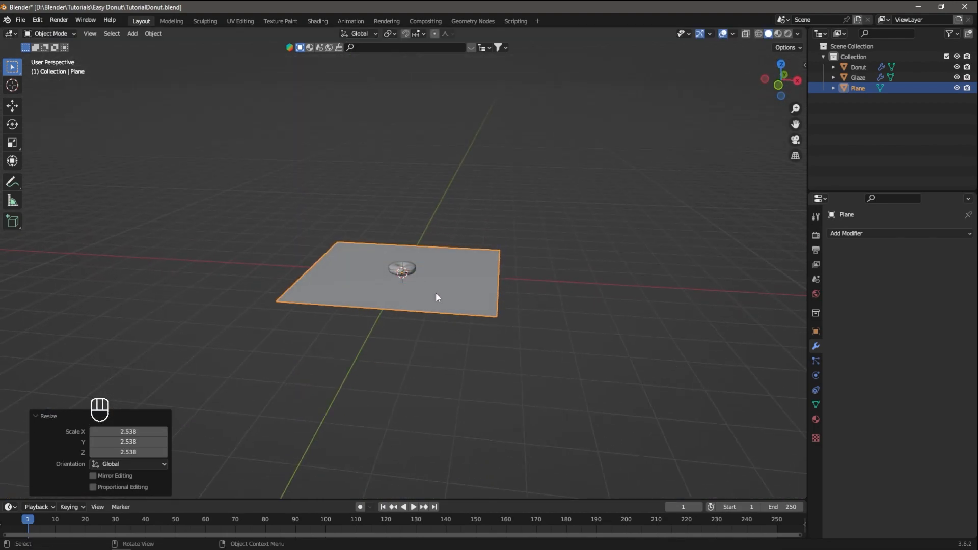
{"action": "scroll", "coordinate": [473, 285], "scroll_direction": "up", "scroll_amount": 5}
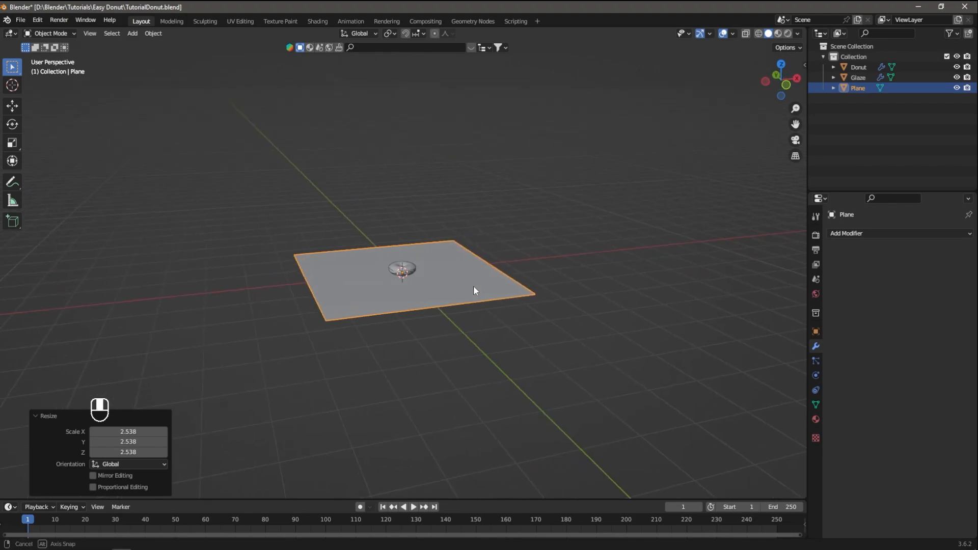
{"action": "key", "text": "shift+a"}
{"action": "mouse_move", "coordinate": [487, 274]}
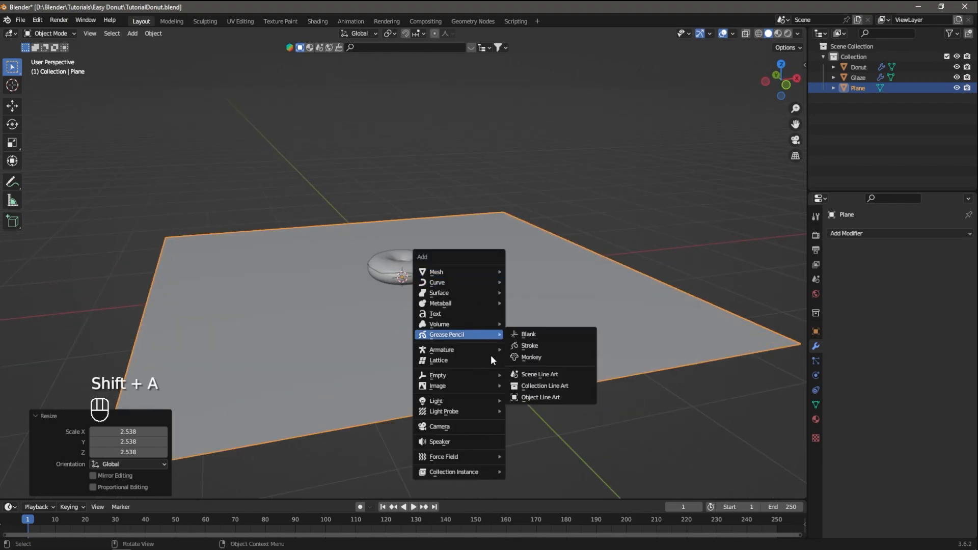
{"action": "left_click", "coordinate": [475, 427]}
{"action": "middle_click_drag", "start_coordinate": [455, 380], "coordinate": [428, 360]}
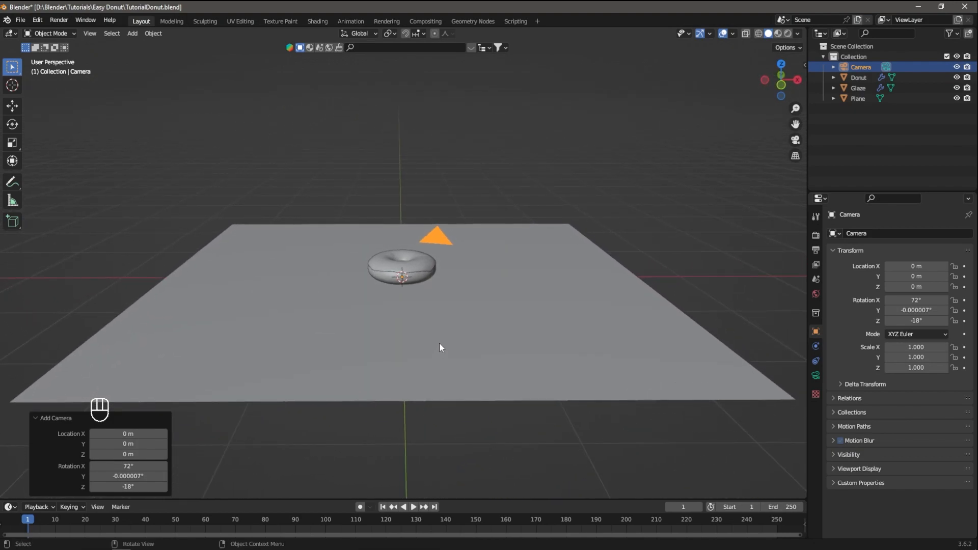
{"action": "key", "text": "ctrl+alt+KP_0"}
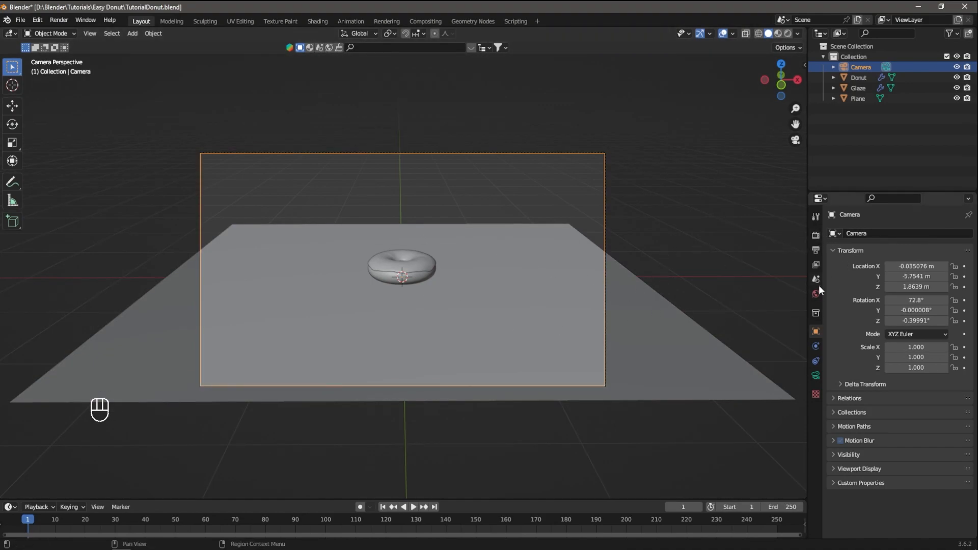
Step: Set the camera's focal length to 114 mm
{"action": "left_click", "coordinate": [816, 376]}
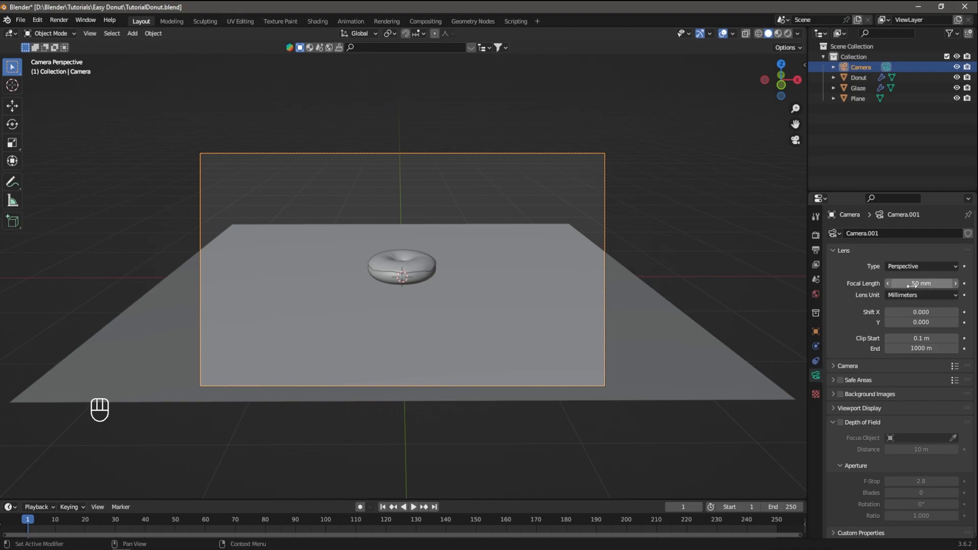
{"action": "left_click_drag", "start_coordinate": [915, 283], "coordinate": [952, 283]}
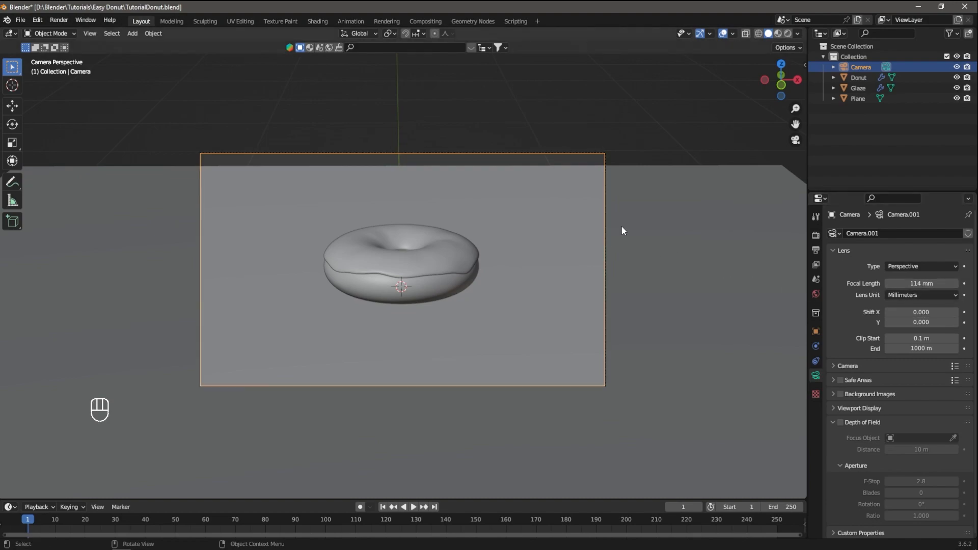
Step: Tilt the camera about -5.23° around the global X axis and raise it about 0.63 m along Z to reframe the donut
{"action": "key", "text": "g"}
{"action": "key", "text": "r"}
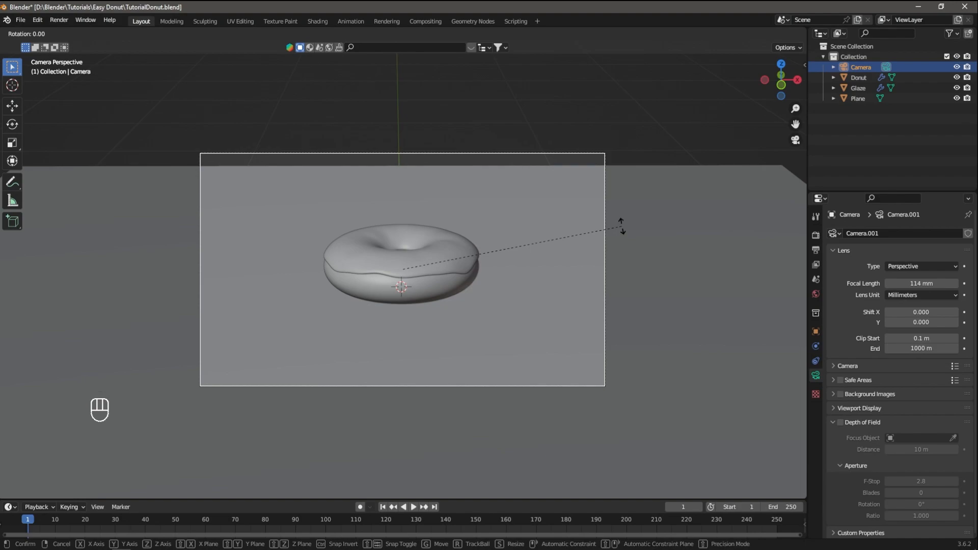
{"action": "key", "text": "x"}
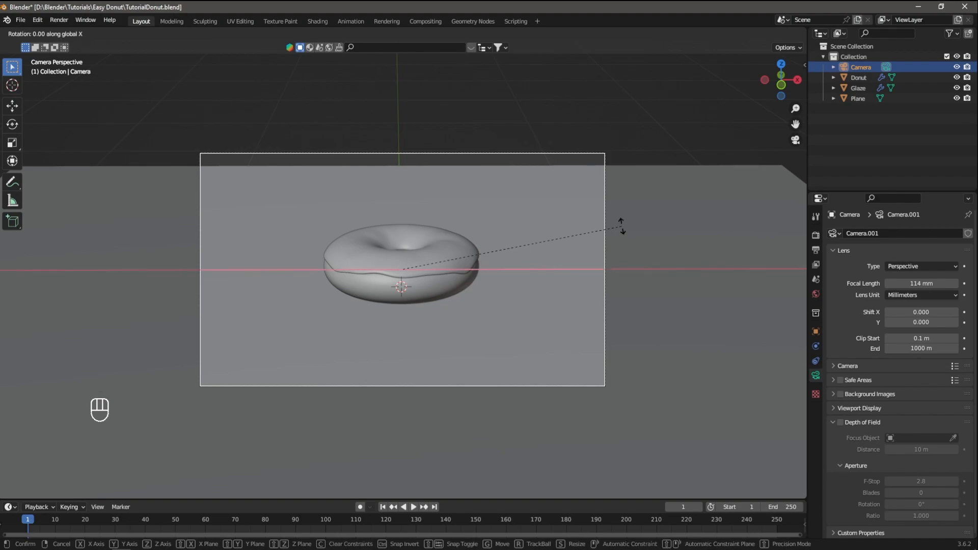
{"action": "left_click", "coordinate": [615, 210]}
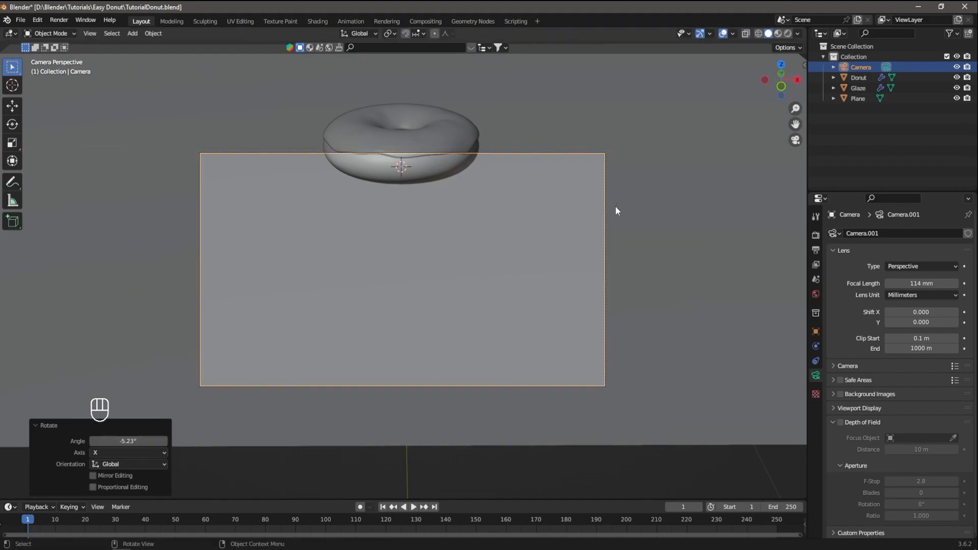
{"action": "key", "text": "g"}
{"action": "key", "text": "z"}
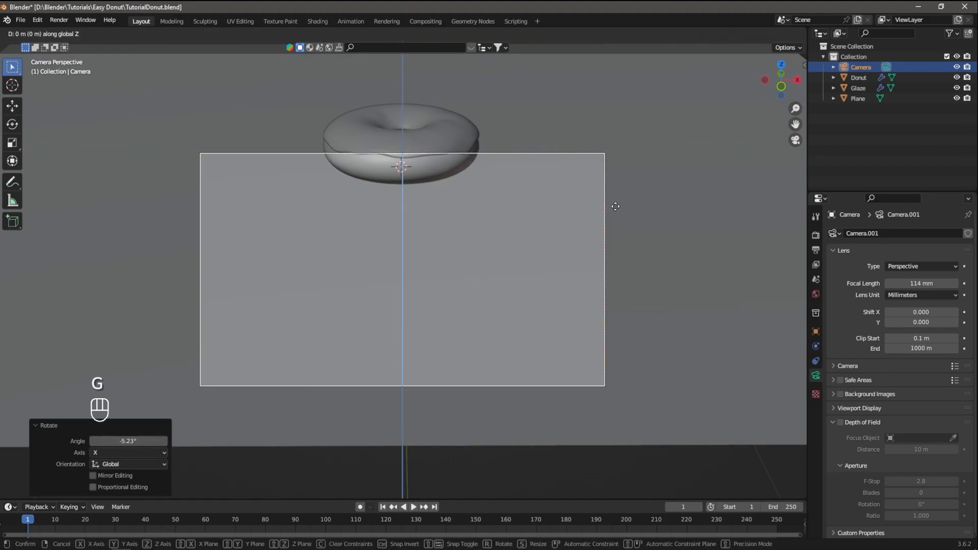
{"action": "left_click", "coordinate": [620, 77]}
Step: Extrude the back and two side edges of the ground plane upward about 1.55 m to form walls
{"action": "scroll", "coordinate": [677, 211], "scroll_direction": "down", "scroll_amount": 3}
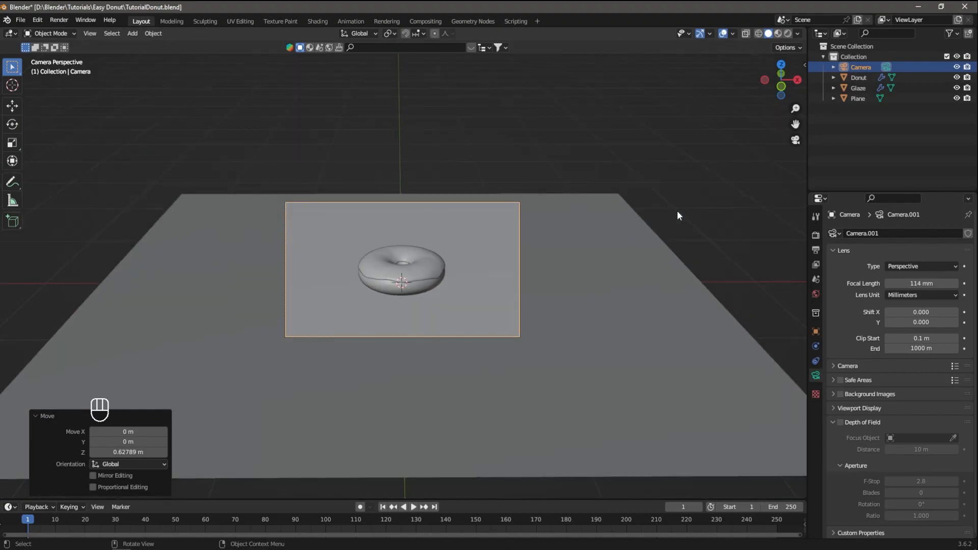
{"action": "left_click", "coordinate": [474, 238]}
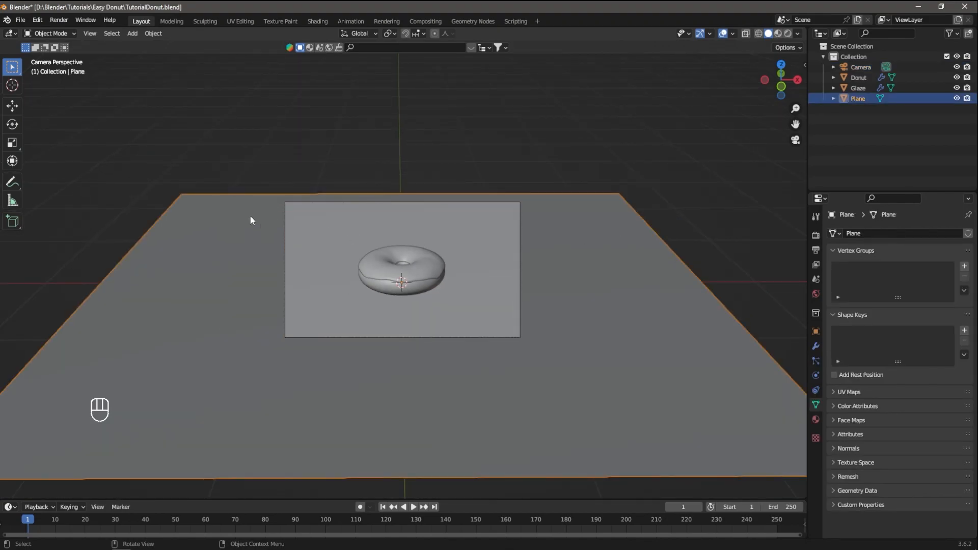
{"action": "key", "text": "Tab"}
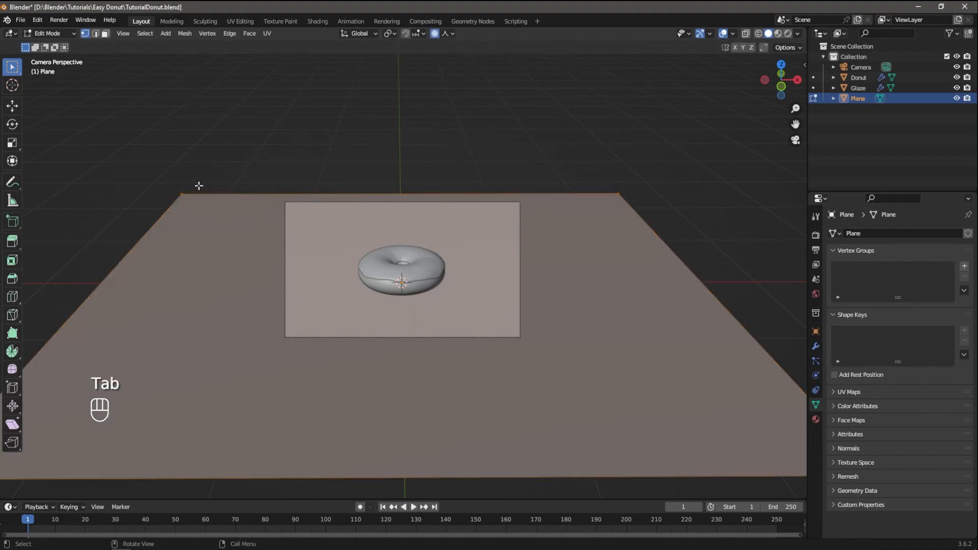
{"action": "key", "text": "2"}
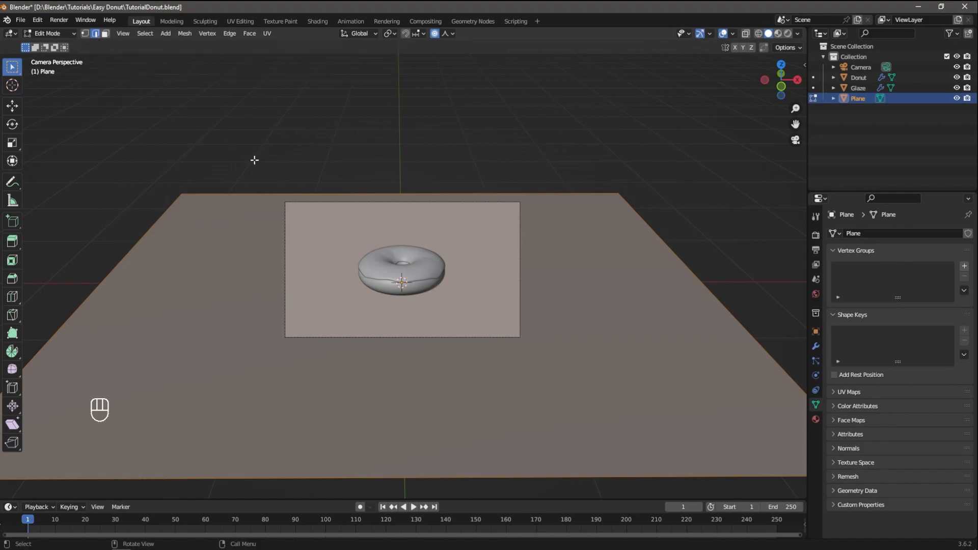
{"action": "left_click", "coordinate": [247, 194]}
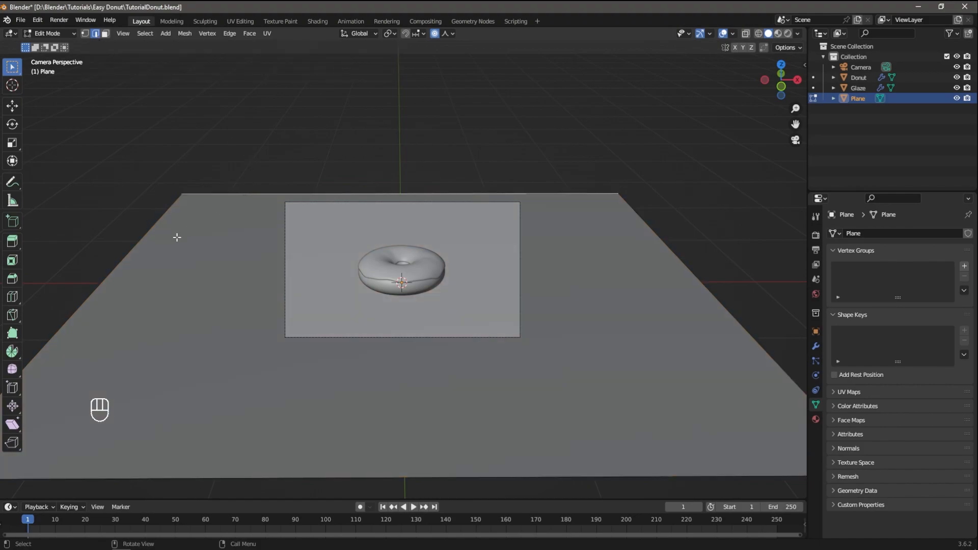
{"action": "left_click", "coordinate": [149, 230], "text": "shift"}
{"action": "left_click", "coordinate": [675, 257], "text": "shift"}
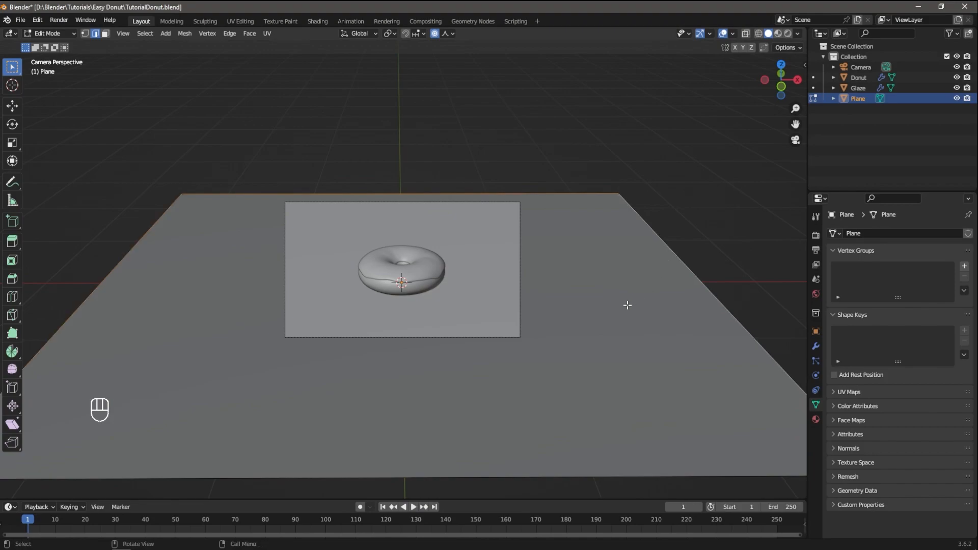
{"action": "key", "text": "e"}
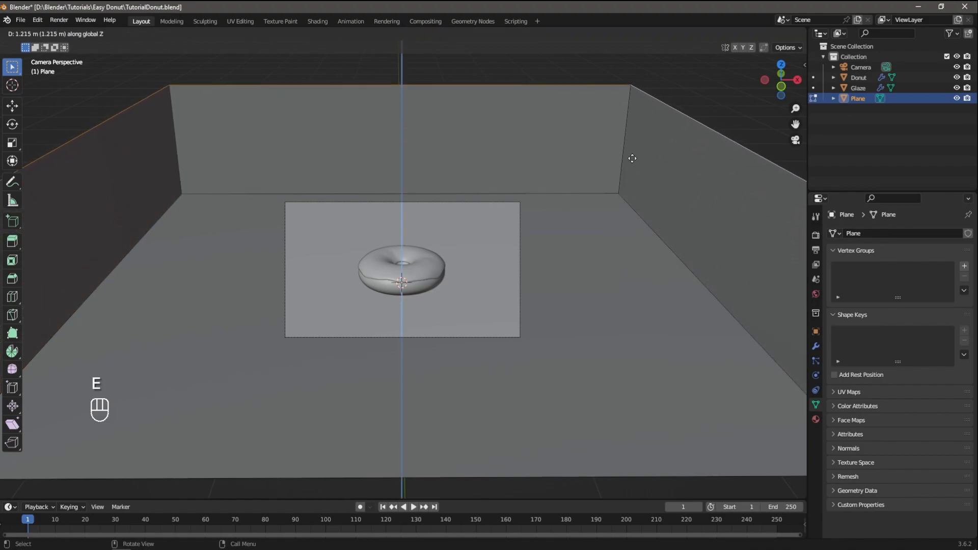
{"action": "left_click", "coordinate": [631, 115]}
Step: Bevel the three floor edges and two vertical corner edges of the backdrop with a 0.143 m width and 13 segments
{"action": "scroll", "coordinate": [626, 232], "scroll_direction": "down", "scroll_amount": 3}
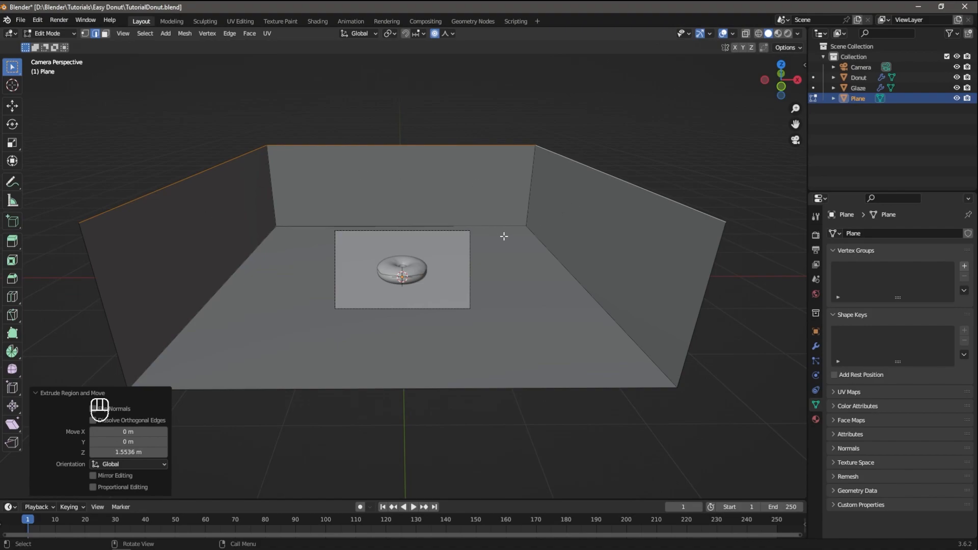
{"action": "scroll", "coordinate": [539, 266], "scroll_direction": "up", "scroll_amount": 3}
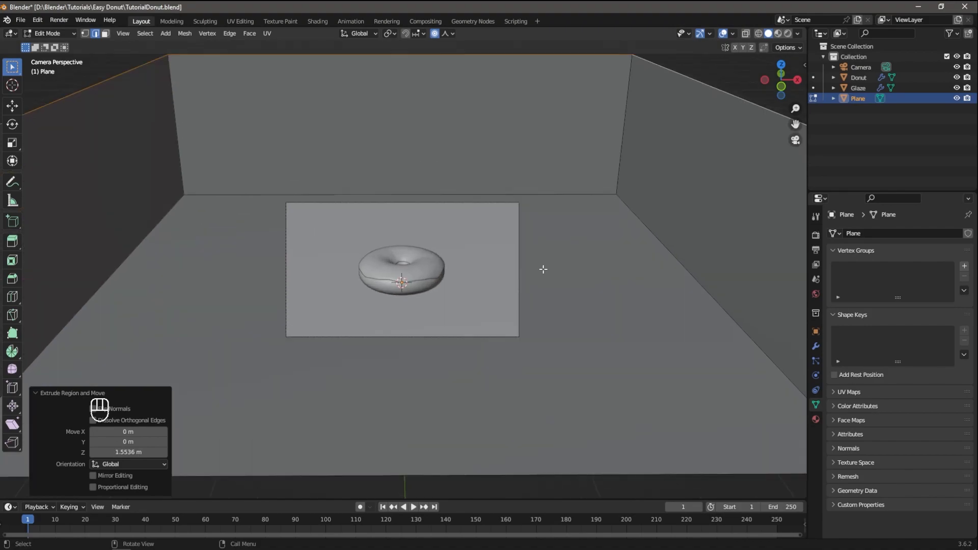
{"action": "scroll", "coordinate": [552, 263], "scroll_direction": "down", "scroll_amount": 3}
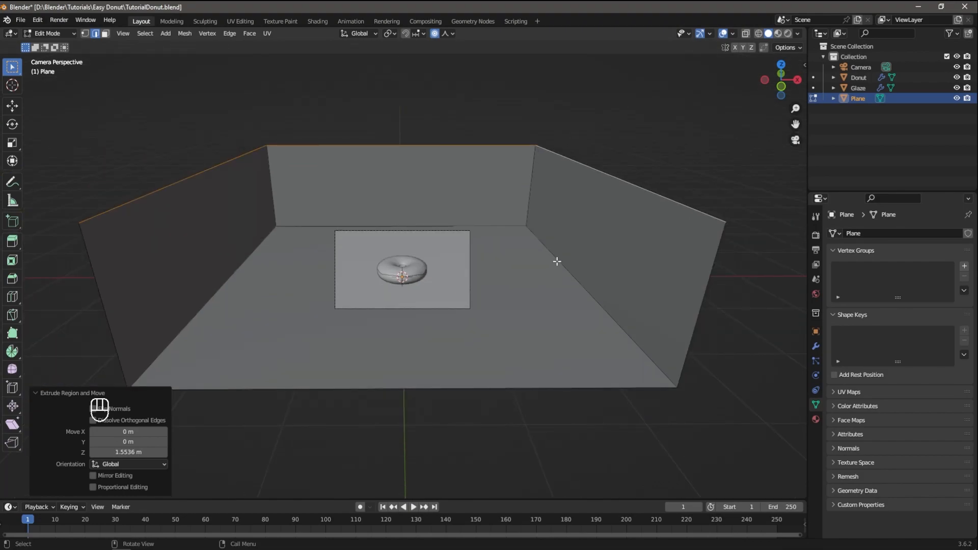
{"action": "left_click", "coordinate": [558, 261]}
{"action": "left_click", "coordinate": [529, 211], "text": "shift"}
{"action": "left_click", "coordinate": [489, 225], "text": "shift"}
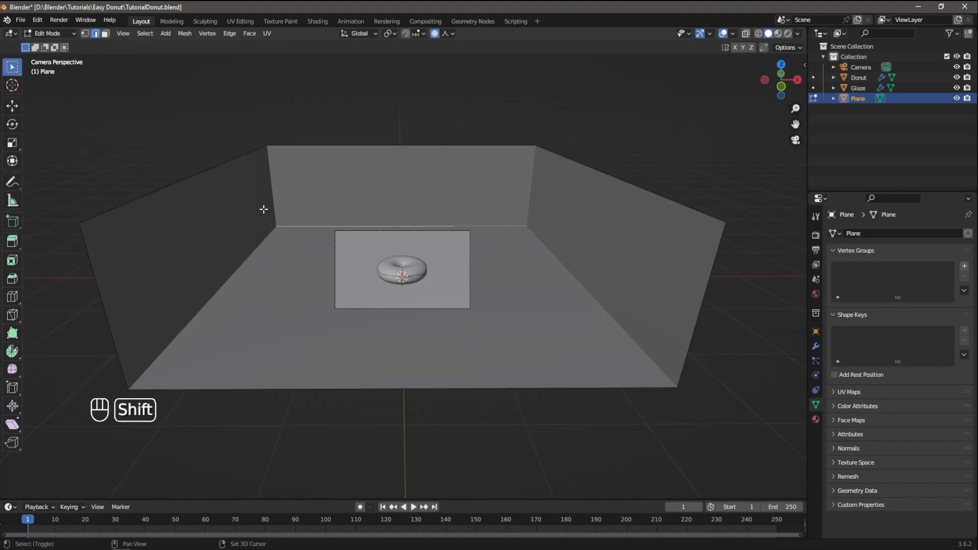
{"action": "left_click", "coordinate": [272, 201], "text": "shift"}
{"action": "left_click", "coordinate": [252, 258], "text": "shift"}
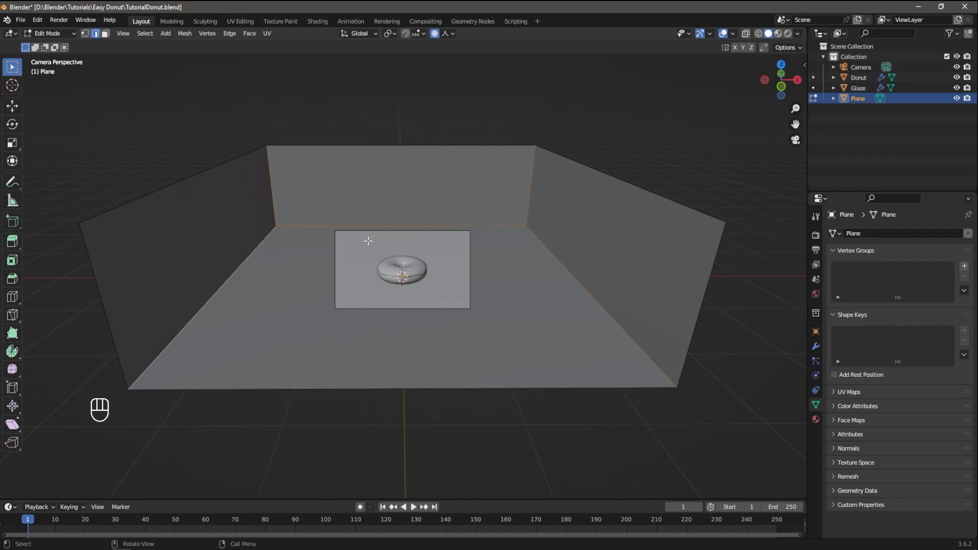
{"action": "key", "text": "ctrl+b"}
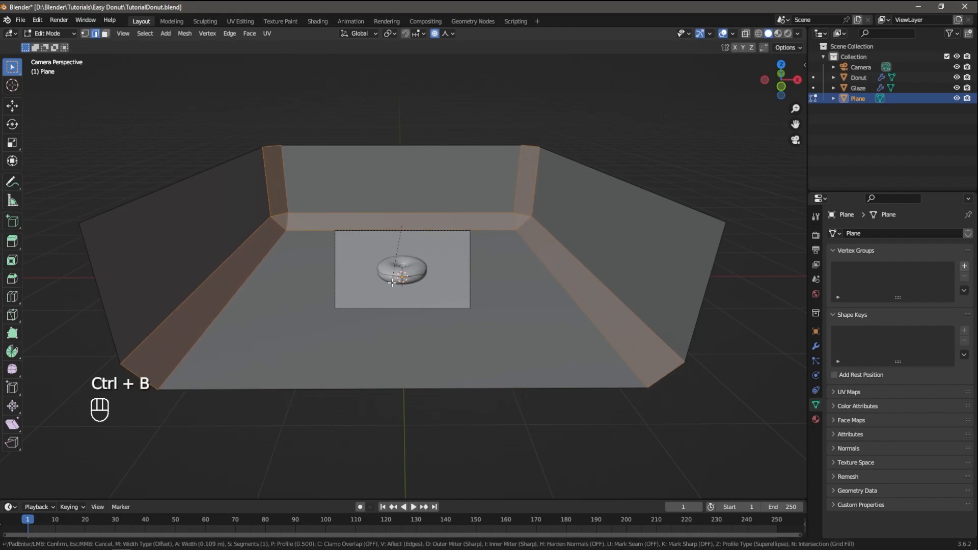
{"action": "scroll", "coordinate": [399, 288], "scroll_direction": "up", "scroll_amount": 12}
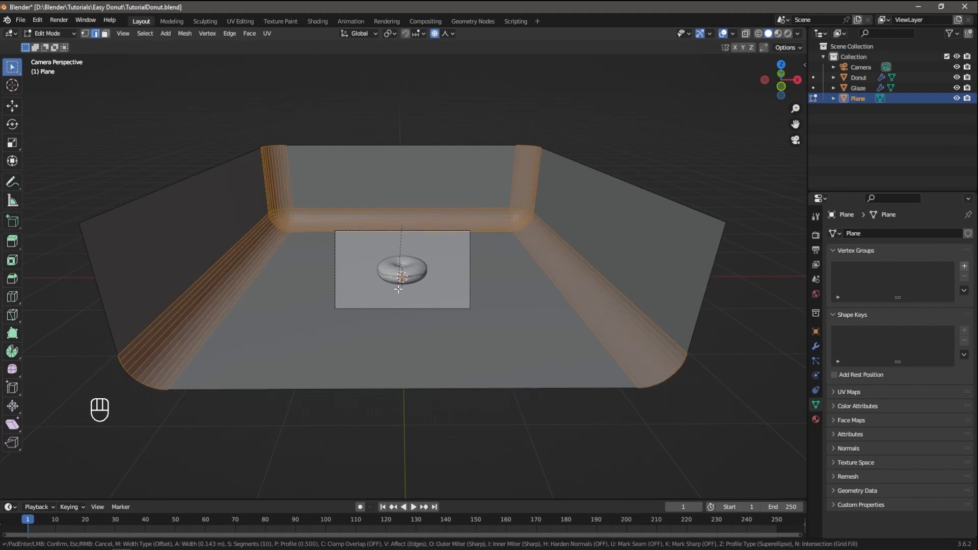
{"action": "left_click", "coordinate": [398, 289]}
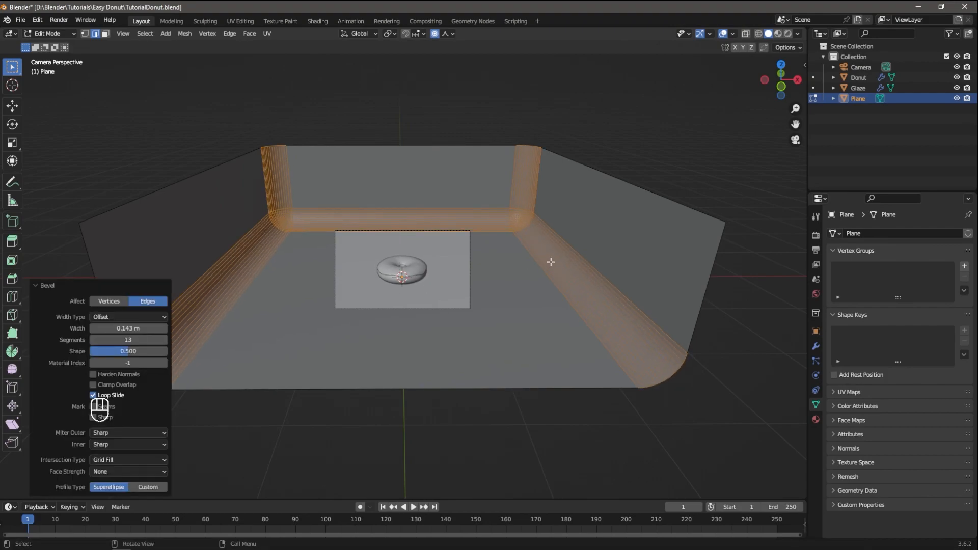
Step: Return to Object Mode and apply Shade Auto Smooth to the backdrop plane
{"action": "key", "text": "Tab"}
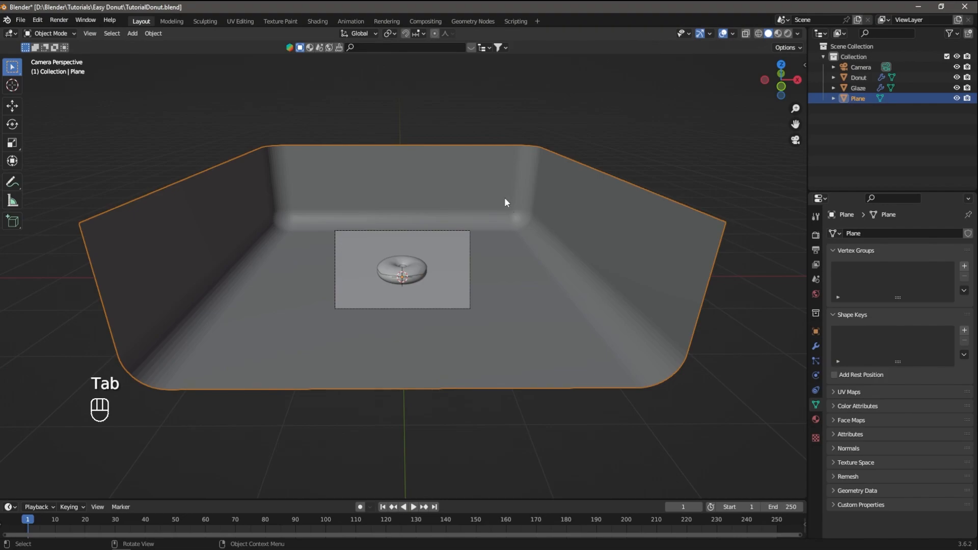
{"action": "right_click", "coordinate": [436, 243]}
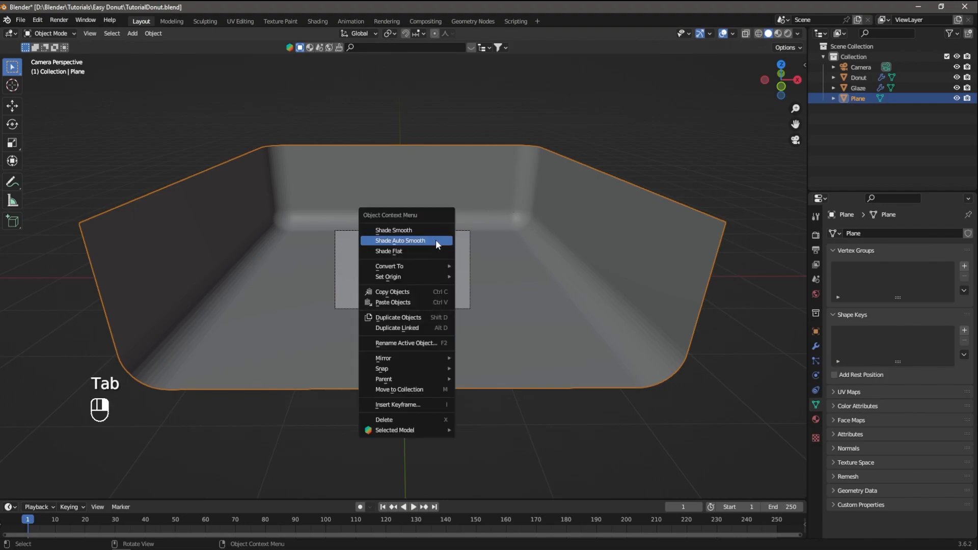
{"action": "left_click", "coordinate": [436, 241]}
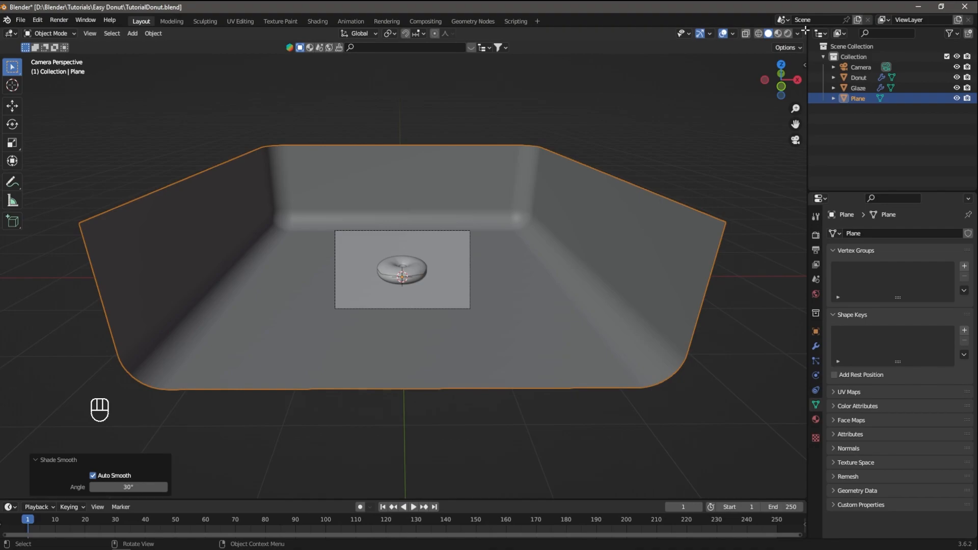
Step: Split the 3D viewport into two side-by-side views, with a narrower one zoomed in on the camera's view of the donut
{"action": "left_click_drag", "start_coordinate": [806, 30], "coordinate": [460, 35]}
{"action": "scroll", "coordinate": [273, 206], "scroll_direction": "up", "scroll_amount": 6}
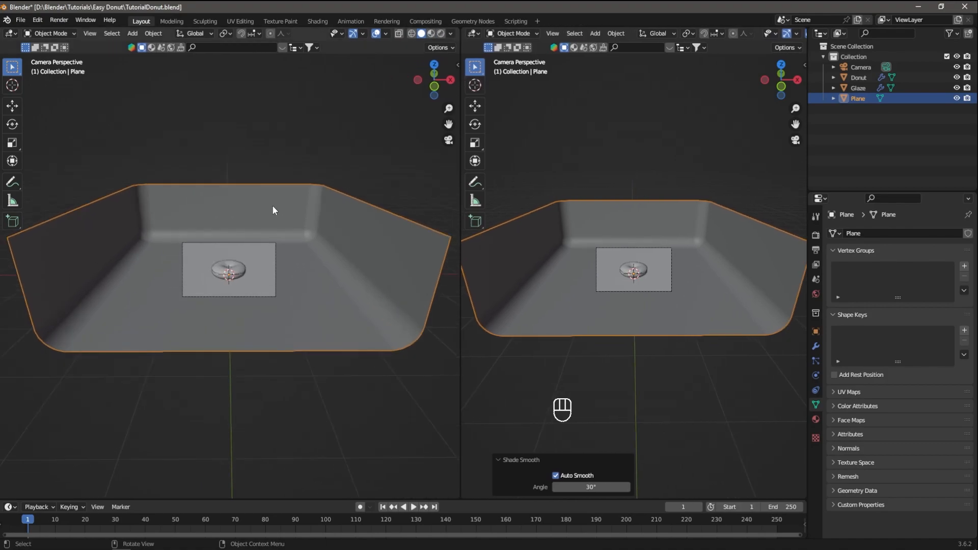
{"action": "scroll", "coordinate": [273, 207], "scroll_direction": "up", "scroll_amount": 3}
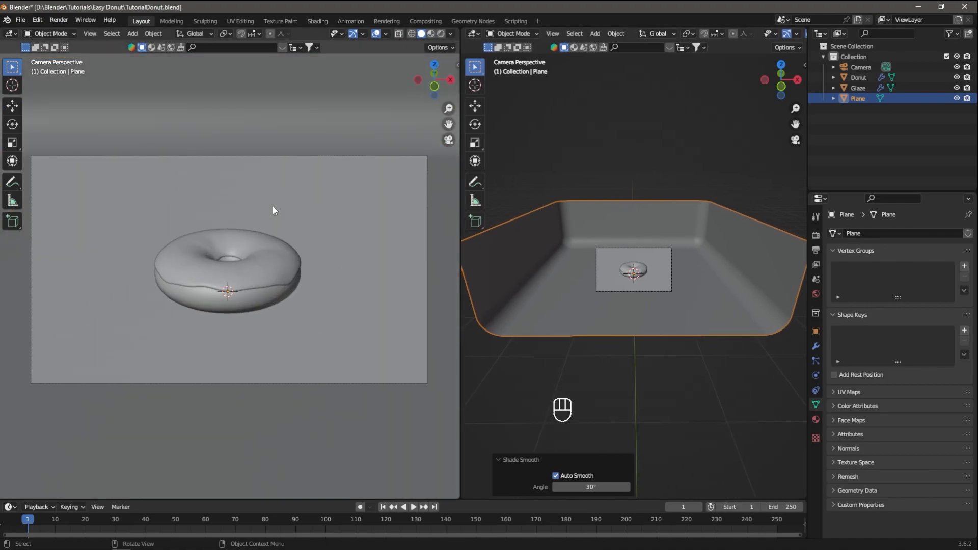
{"action": "left_click_drag", "start_coordinate": [460, 213], "coordinate": [353, 213]}
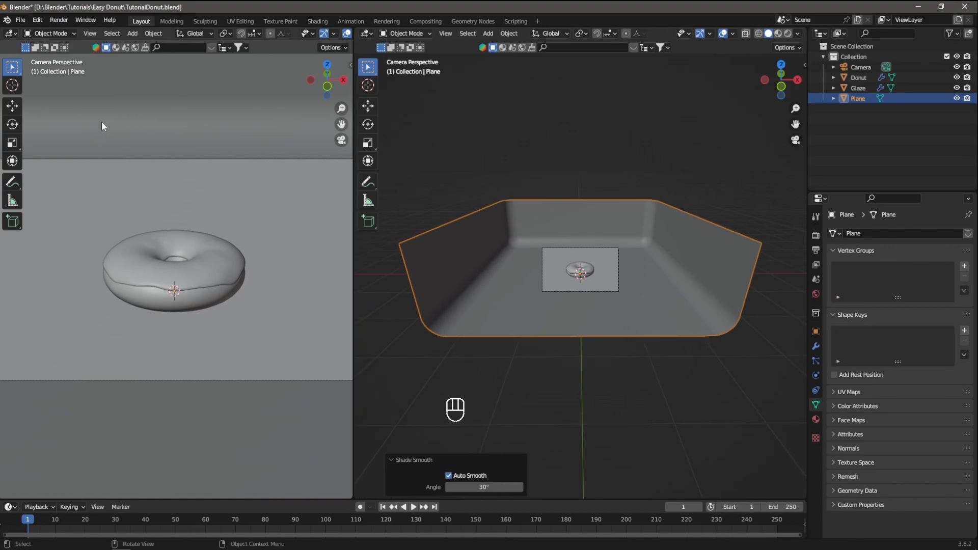
Step: Hide the tool shelf in the narrower camera viewport and switch that viewport to rendered shading
{"action": "key", "text": "t"}
{"action": "scroll", "coordinate": [310, 34], "scroll_direction": "down", "scroll_amount": 3}
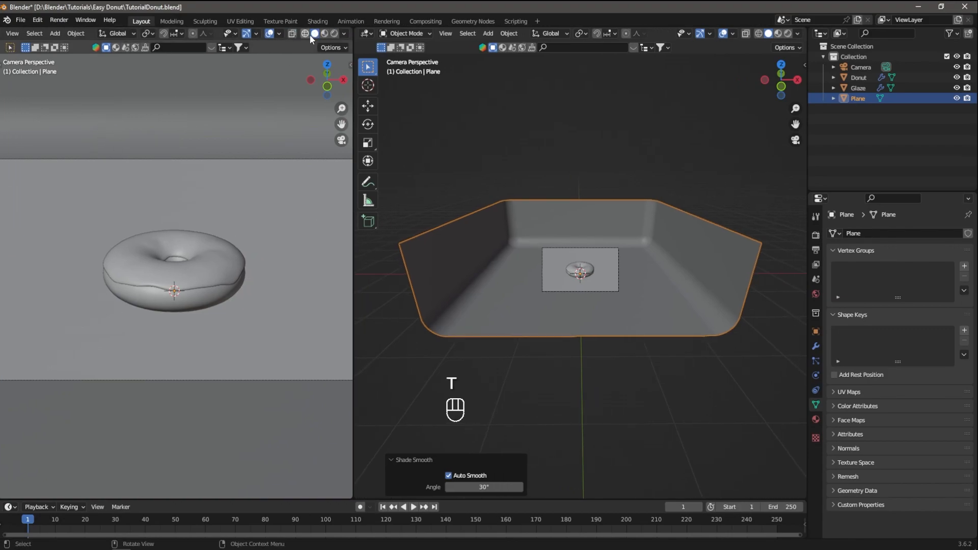
{"action": "left_click", "coordinate": [334, 34]}
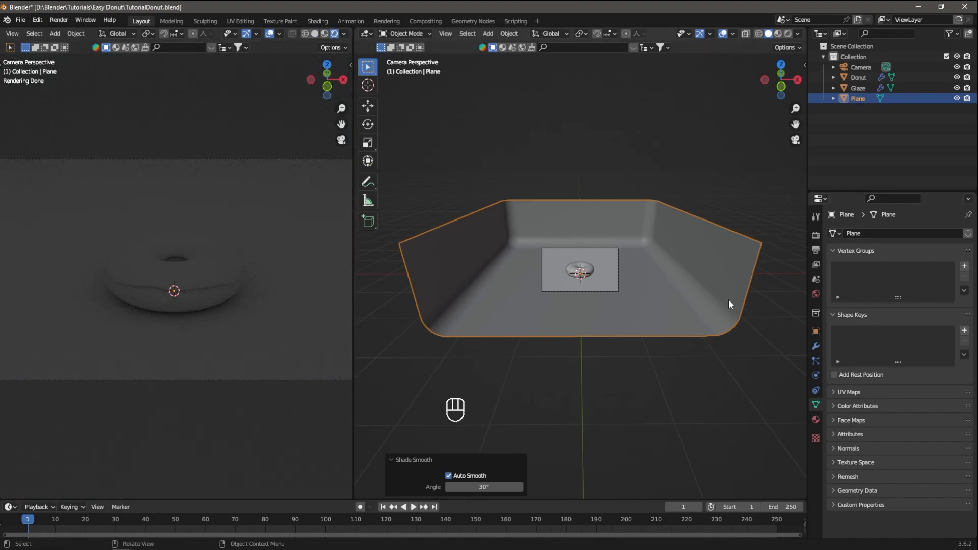
Step: Set the world background colour to black with a value of 0 and save the file
{"action": "left_click", "coordinate": [813, 294]}
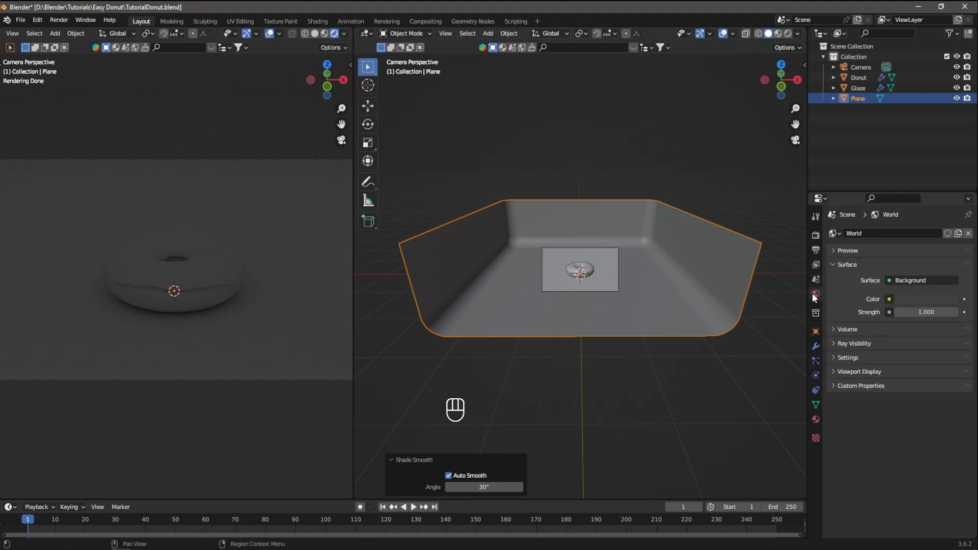
{"action": "left_click", "coordinate": [909, 299]}
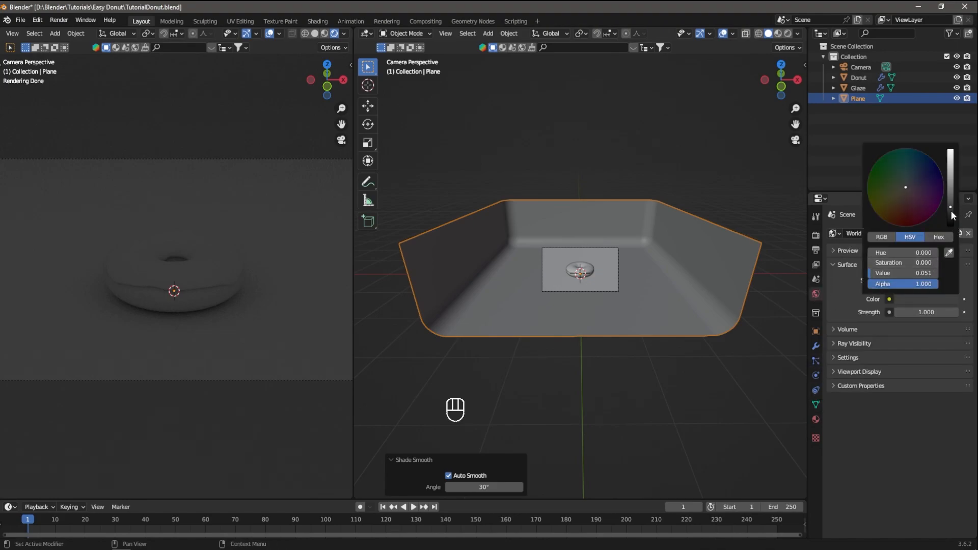
{"action": "left_click_drag", "start_coordinate": [953, 207], "coordinate": [951, 224]}
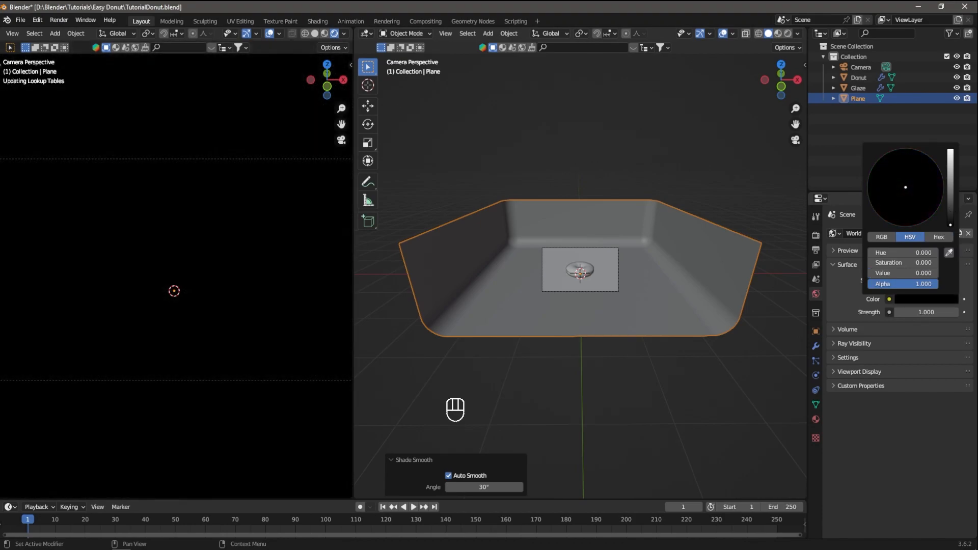
{"action": "middle_click_drag", "start_coordinate": [677, 337], "coordinate": [581, 304]}
{"action": "key", "text": "ctrl+s"}
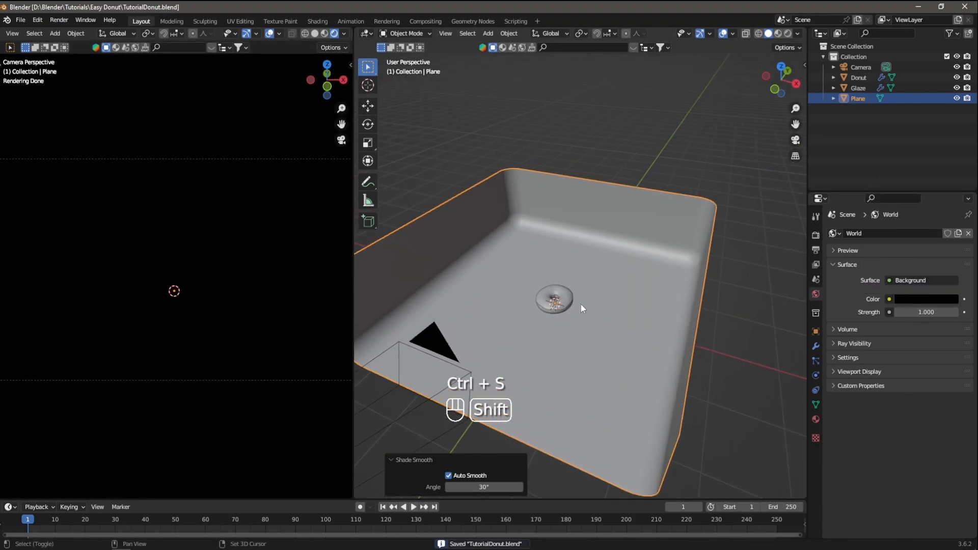
Step: Add an area light at the origin and raise it about 0.9 m along Z above the donut
{"action": "key", "text": "shift+a"}
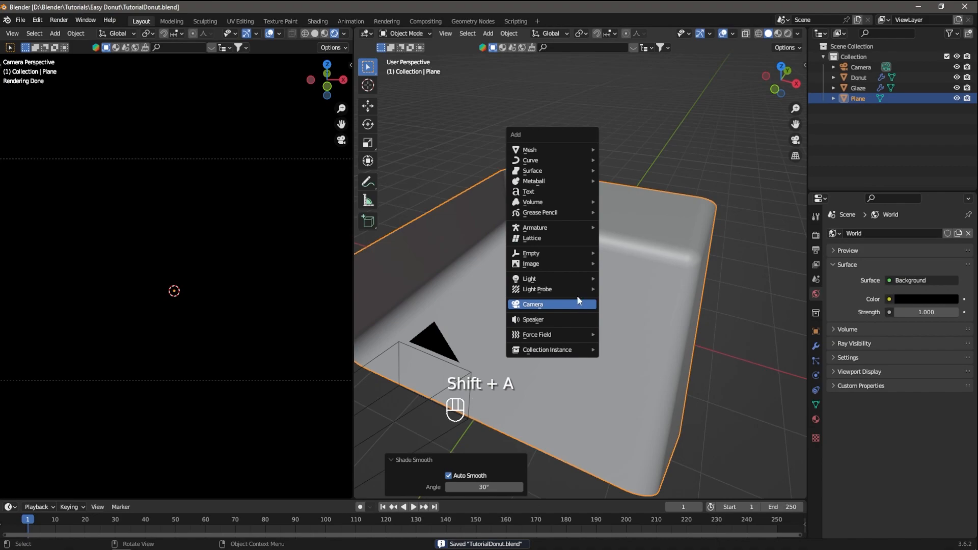
{"action": "mouse_move", "coordinate": [589, 279]}
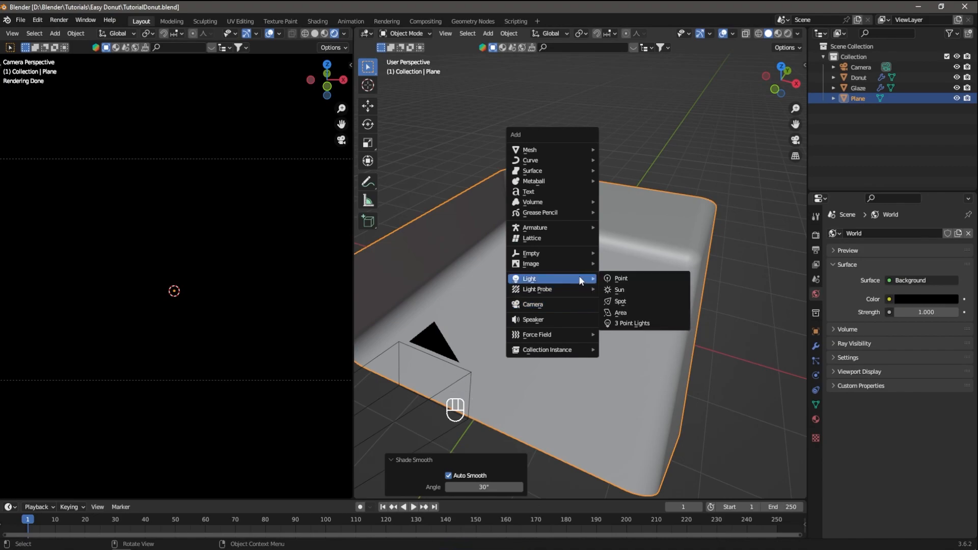
{"action": "left_click", "coordinate": [629, 315]}
{"action": "key", "text": "g"}
{"action": "key", "text": "z"}
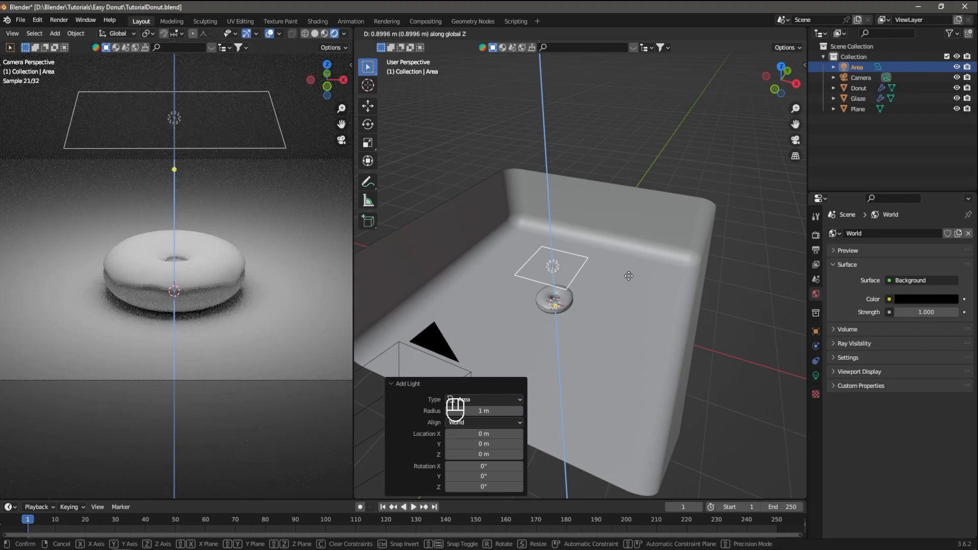
{"action": "left_click", "coordinate": [629, 276]}
{"action": "middle_click_drag", "start_coordinate": [659, 241], "coordinate": [589, 240]}
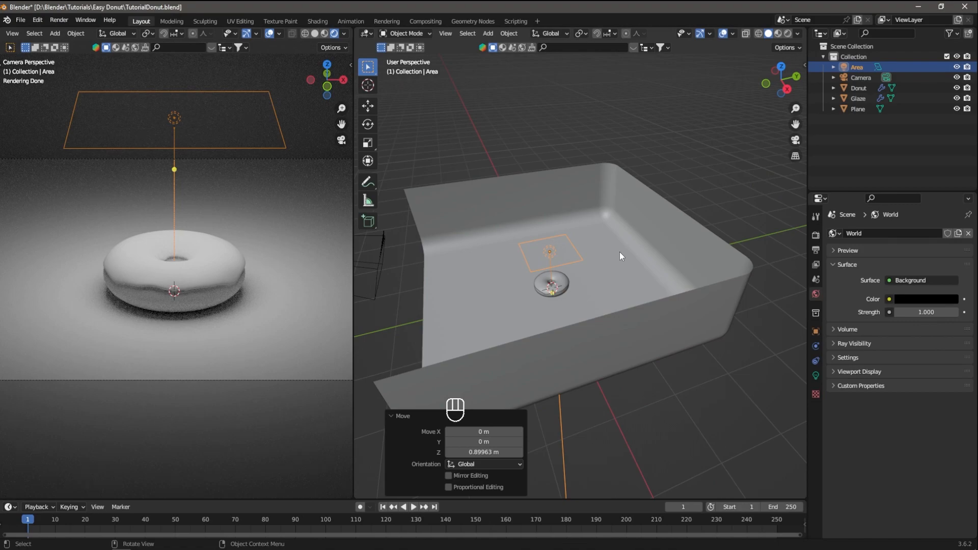
Step: Raise the area light above the donut by about another 0.52 m along Z
{"action": "key", "text": "g"}
{"action": "key", "text": "z"}
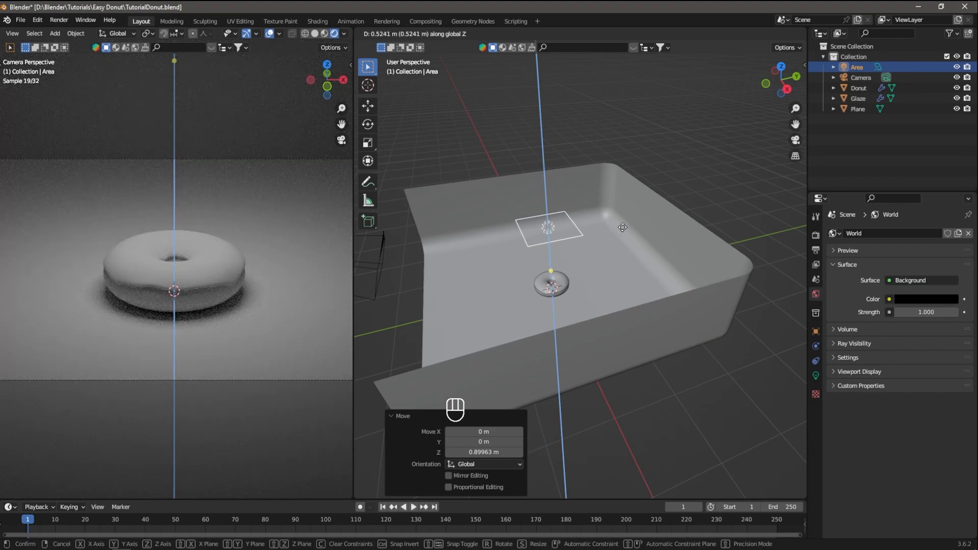
{"action": "left_click", "coordinate": [623, 227]}
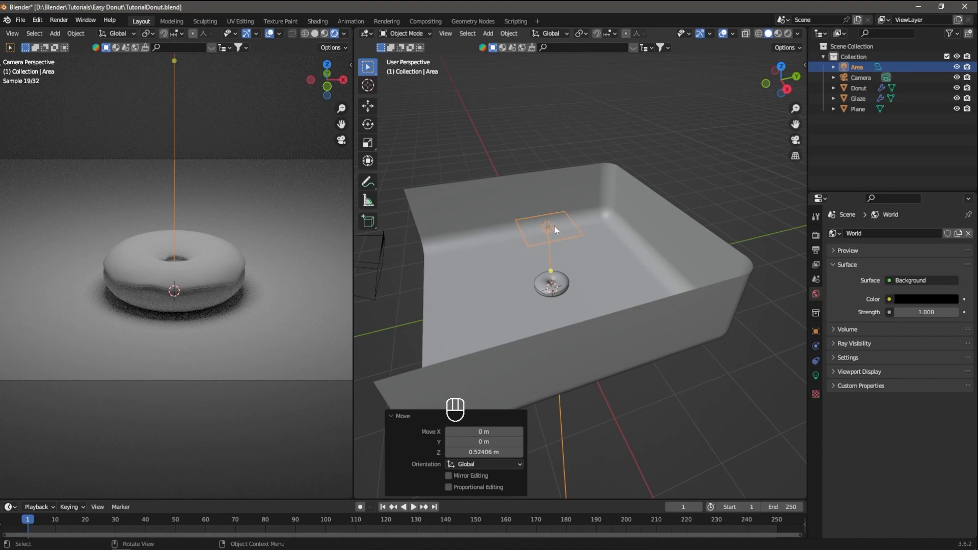
Step: Duplicate the overhead area light about -2.22 m along Y and rotate the copy 58.6° about X to aim at the donut
{"action": "key", "text": "shift"}
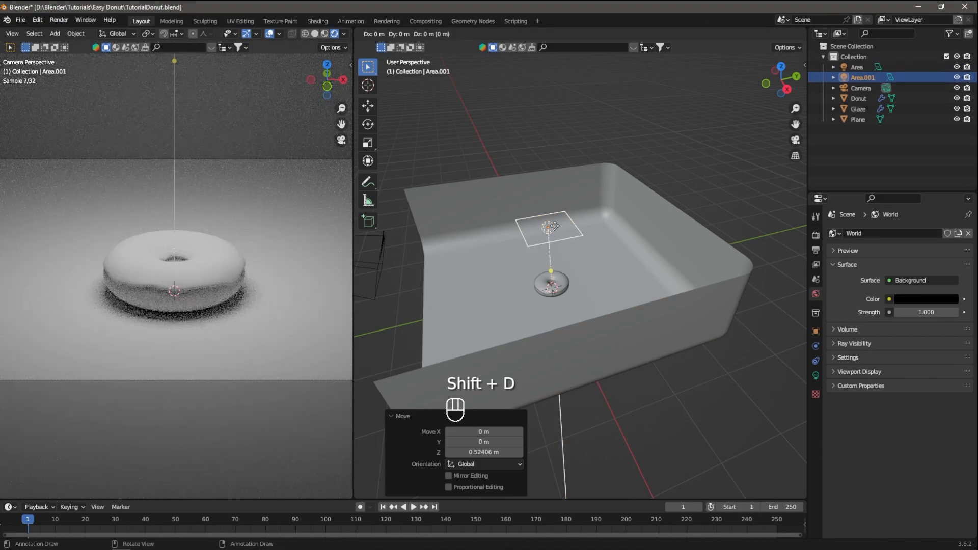
{"action": "key", "text": "y"}
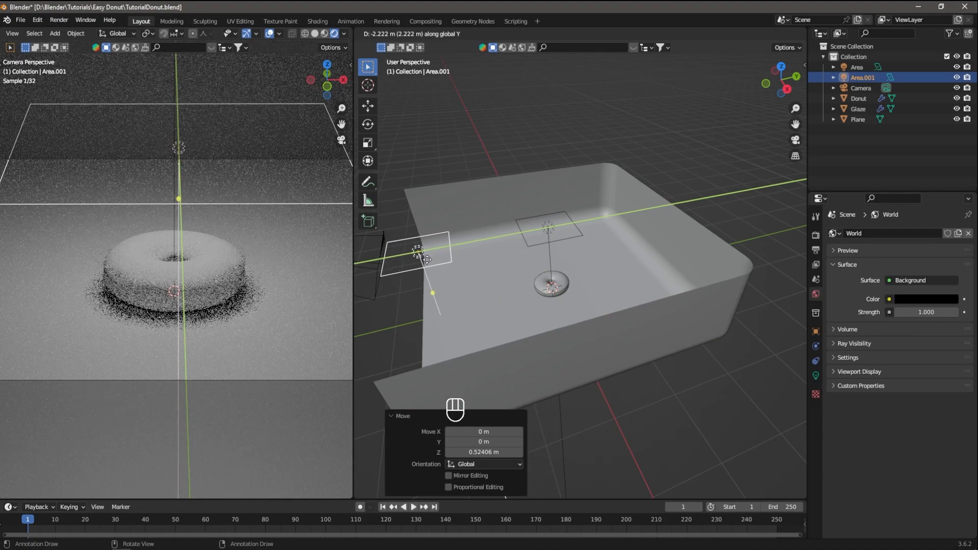
{"action": "left_click", "coordinate": [428, 259]}
{"action": "key", "text": "g"}
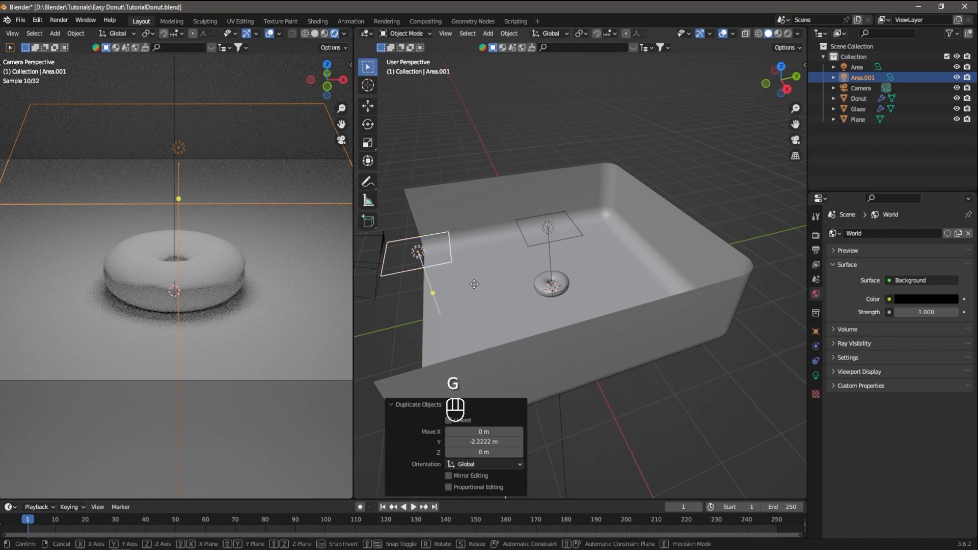
{"action": "key", "text": "r"}
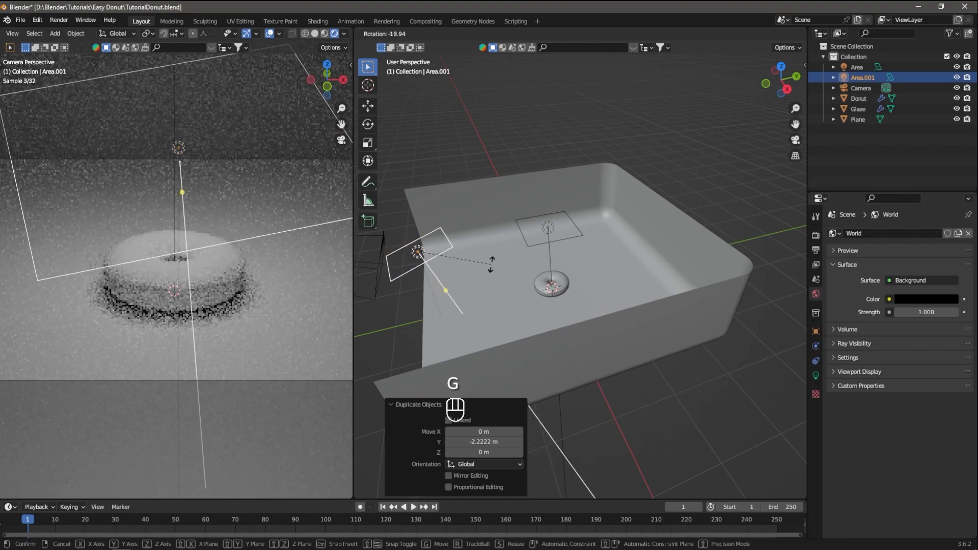
{"action": "key", "text": "x"}
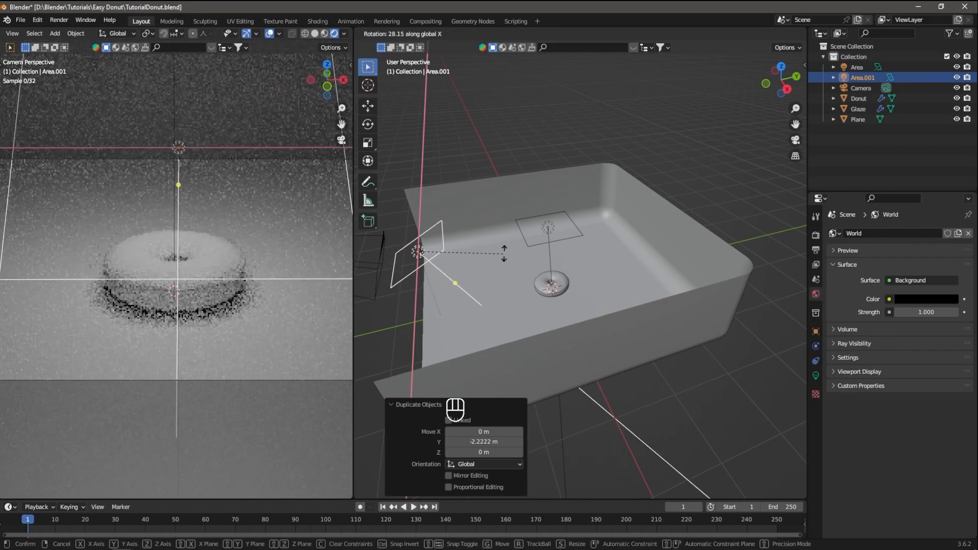
{"action": "left_click", "coordinate": [549, 176]}
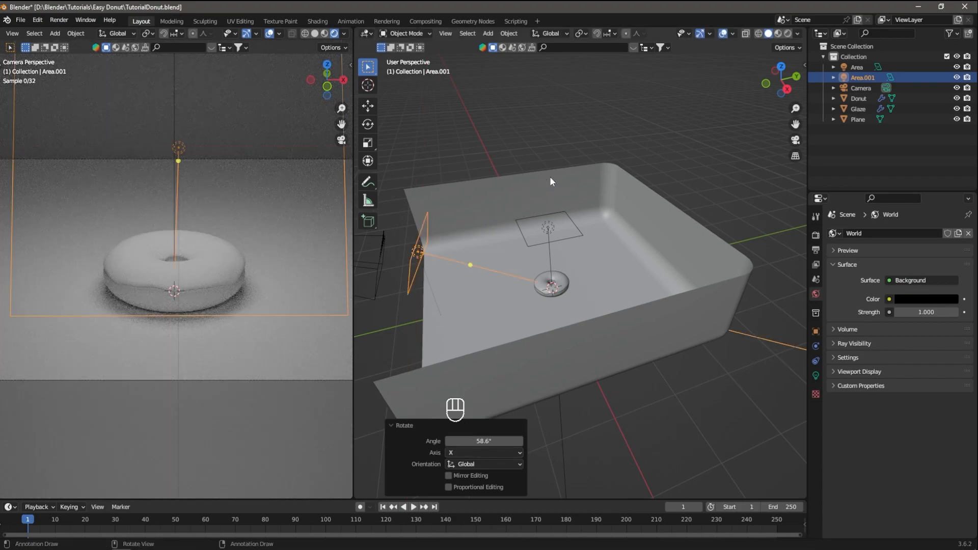
Step: Select the tilted area light beside the camera and set the transform pivot point to 3D Cursor
{"action": "left_click", "coordinate": [552, 225]}
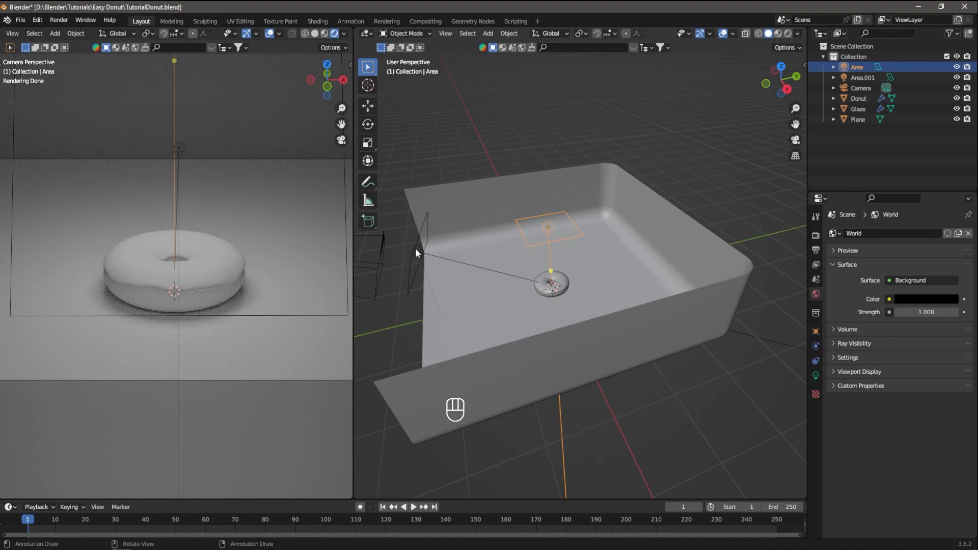
{"action": "left_click", "coordinate": [415, 248]}
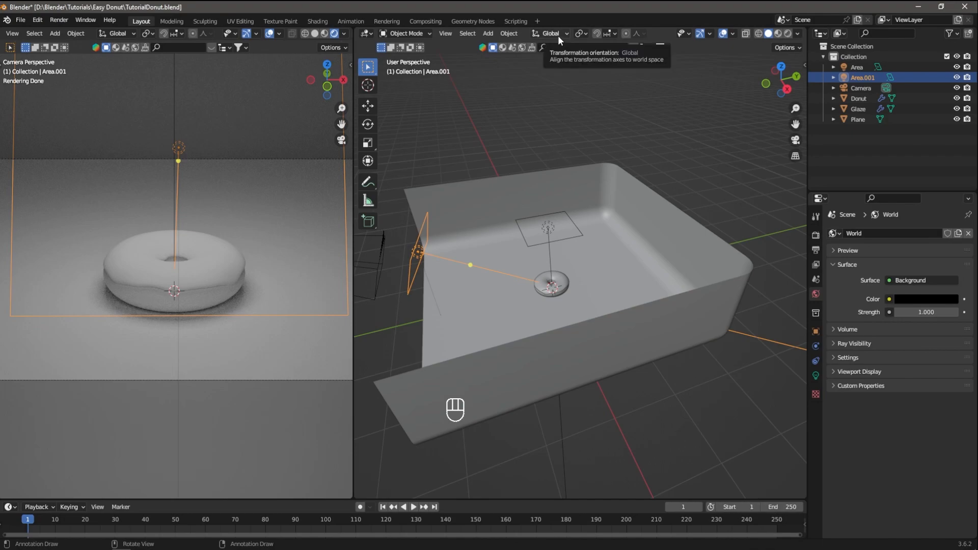
{"action": "left_click", "coordinate": [583, 34]}
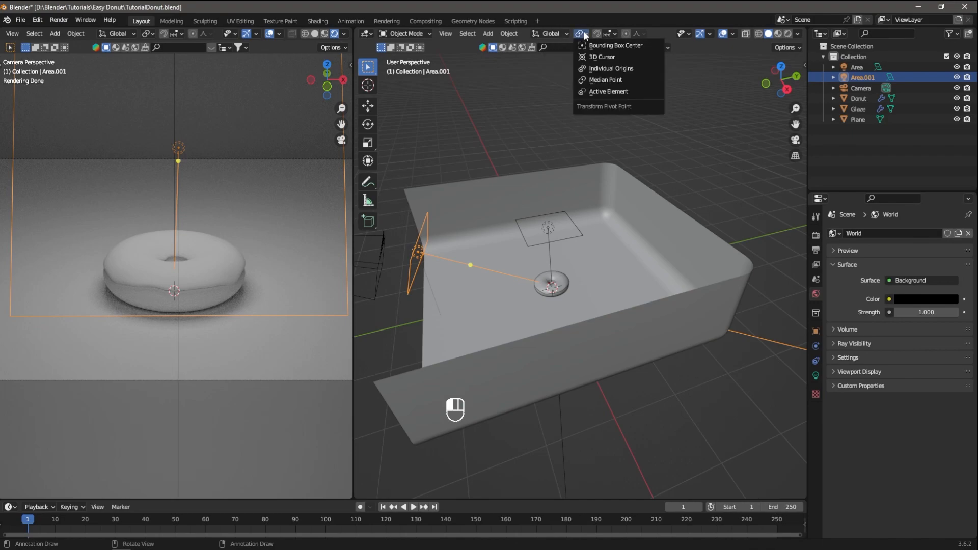
{"action": "left_click", "coordinate": [607, 46]}
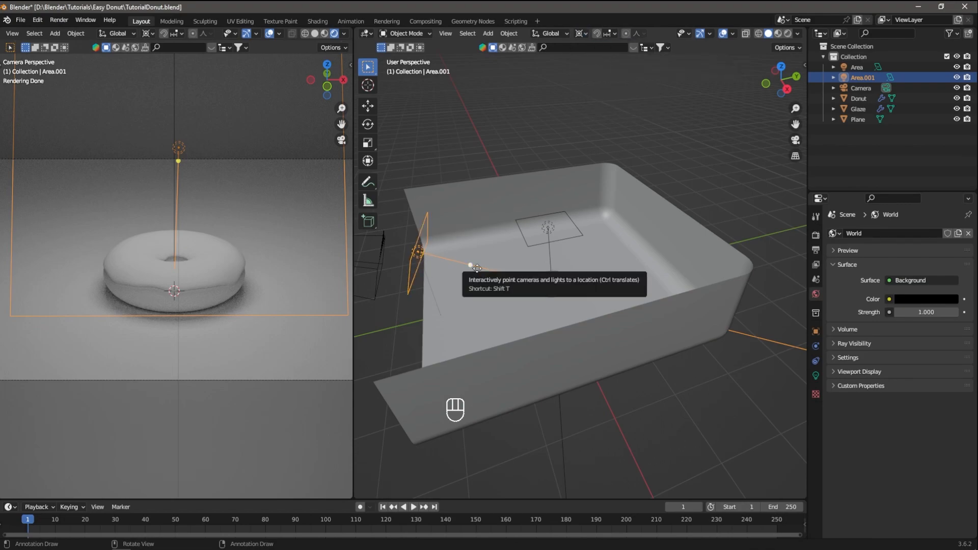
{"action": "key", "text": "g"}
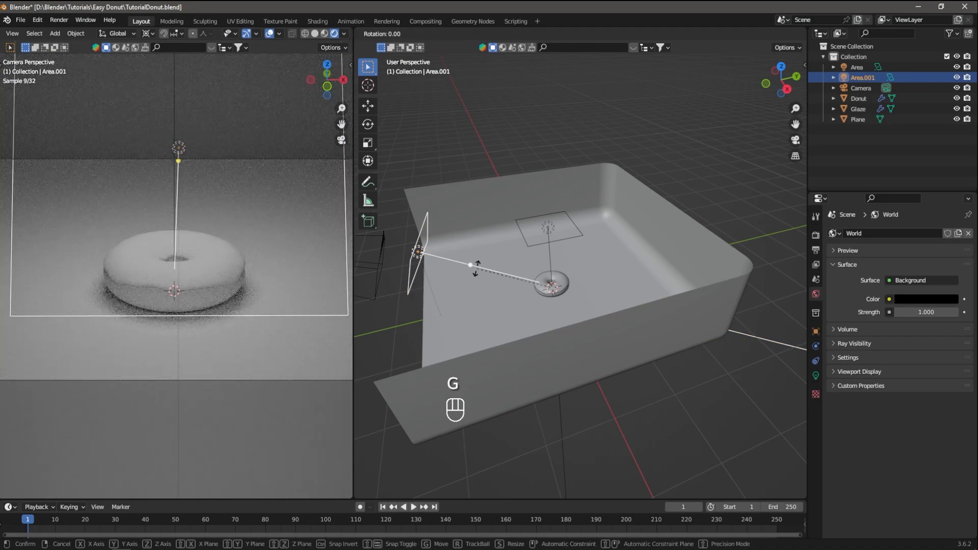
{"action": "key", "text": "r"}
{"action": "key", "text": "z"}
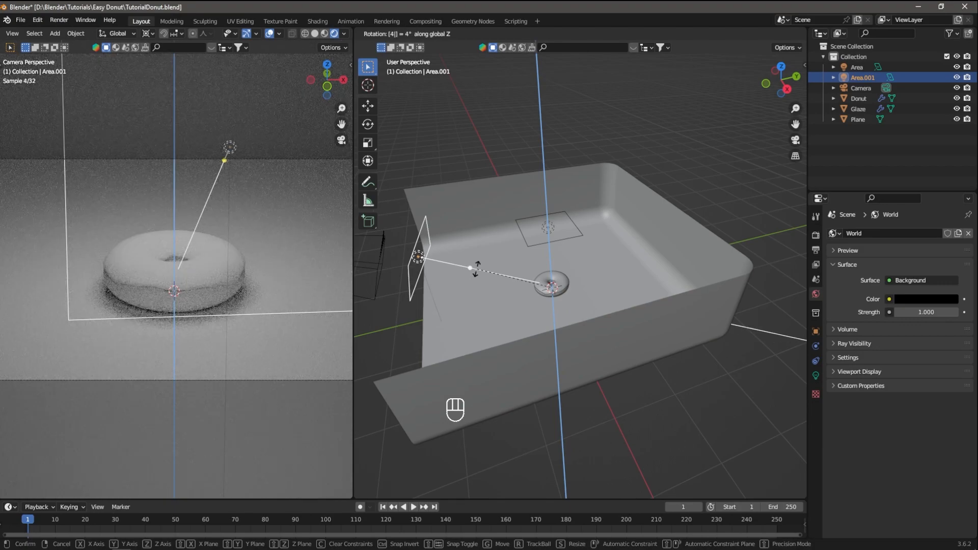
{"action": "type", "text": "4545"}
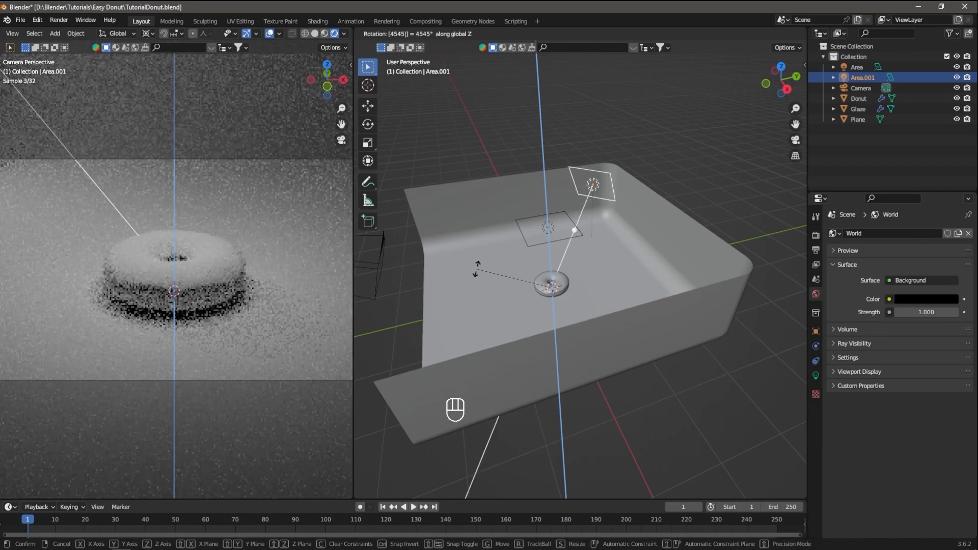
{"action": "key", "text": "Escape"}
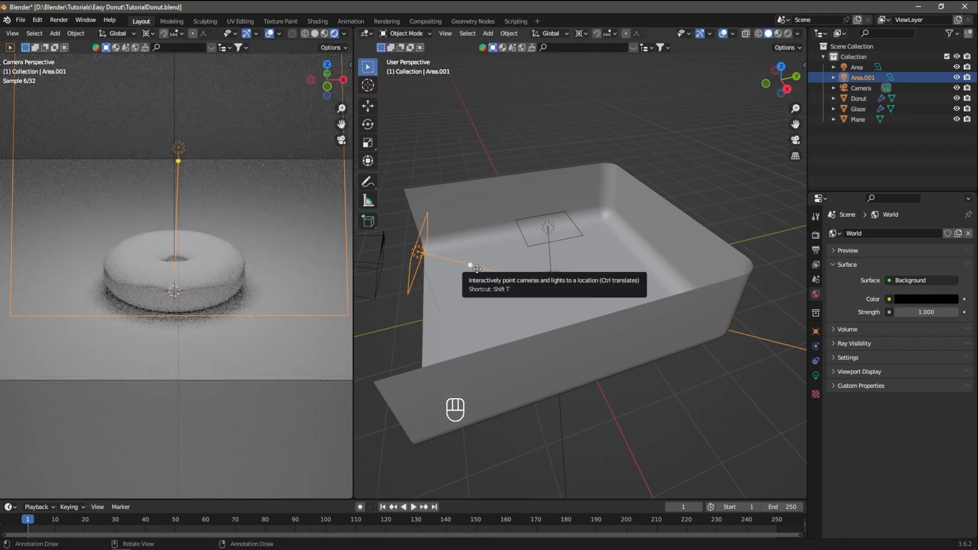
Step: Rotate the tilted area light 90° about the global Z axis around the 3D cursor
{"action": "key", "text": "g"}
{"action": "key", "text": "r"}
{"action": "type", "text": "z"}
{"action": "type", "text": "90"}
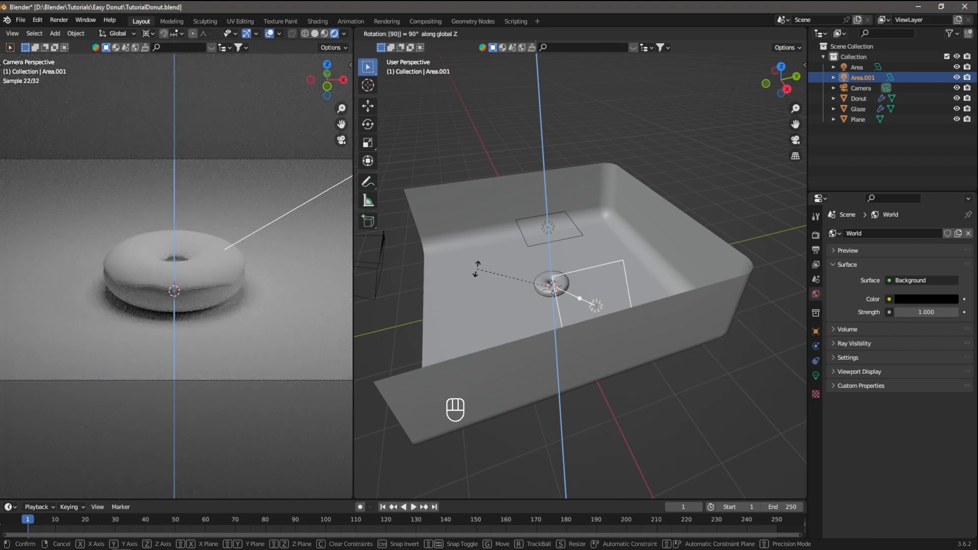
{"action": "key", "text": "Return"}
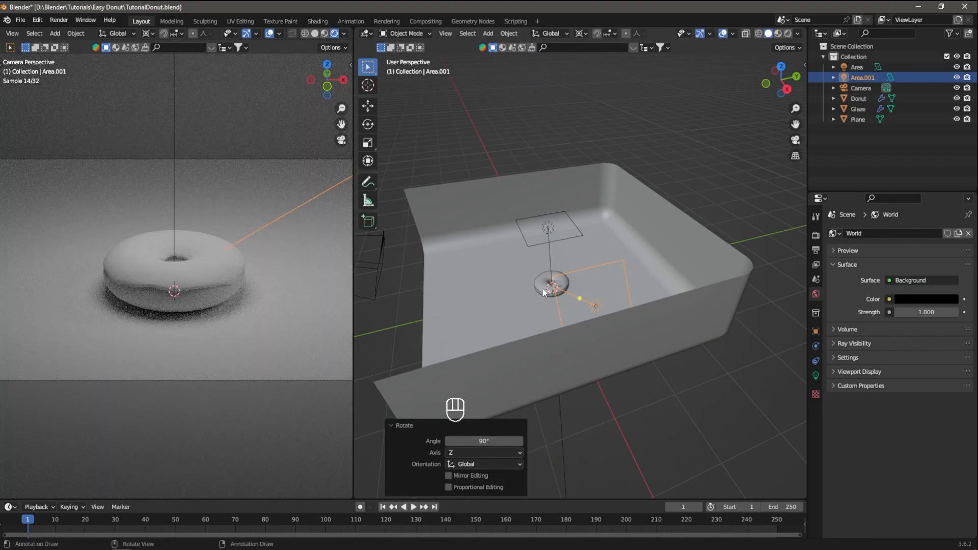
Step: Set the pivot point to Bounding Box Center and duplicate the overhead area light about 1.93 m along Y
{"action": "left_click", "coordinate": [554, 234]}
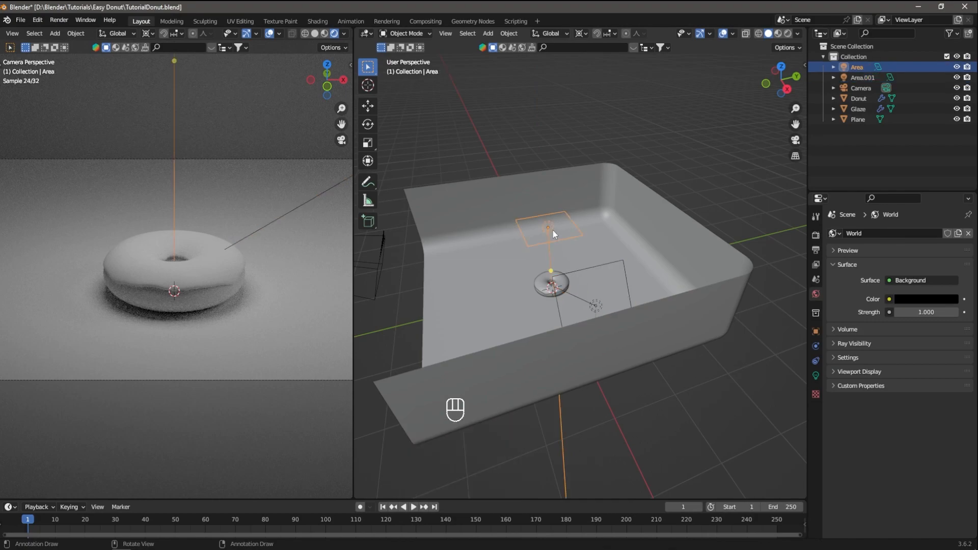
{"action": "left_click", "coordinate": [581, 33]}
{"action": "left_click", "coordinate": [592, 47]}
{"action": "key", "text": "shift+d"}
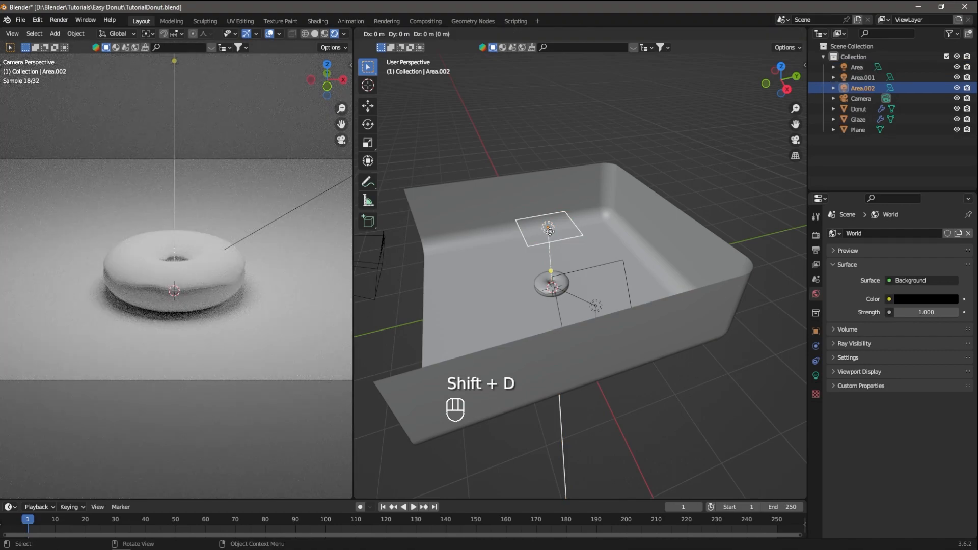
{"action": "key", "text": "y"}
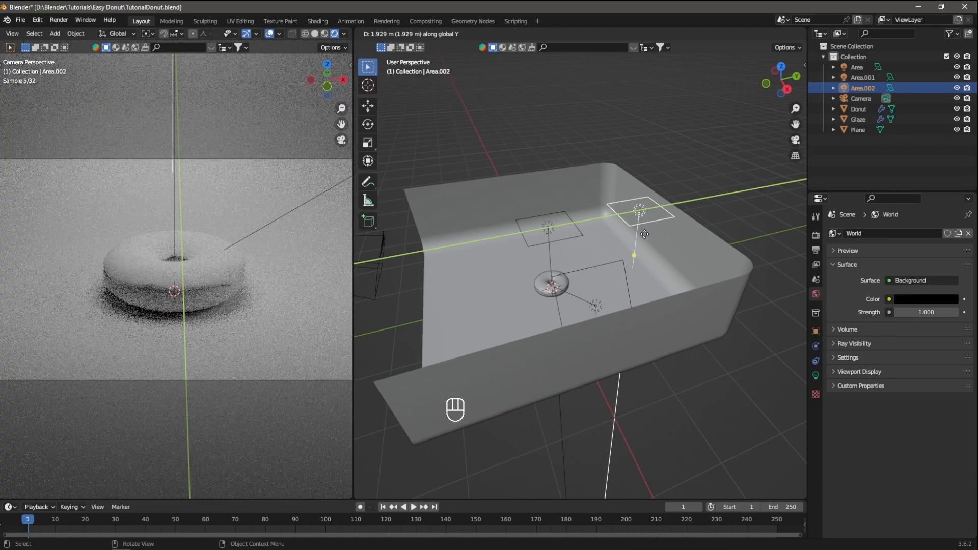
{"action": "left_click", "coordinate": [645, 234]}
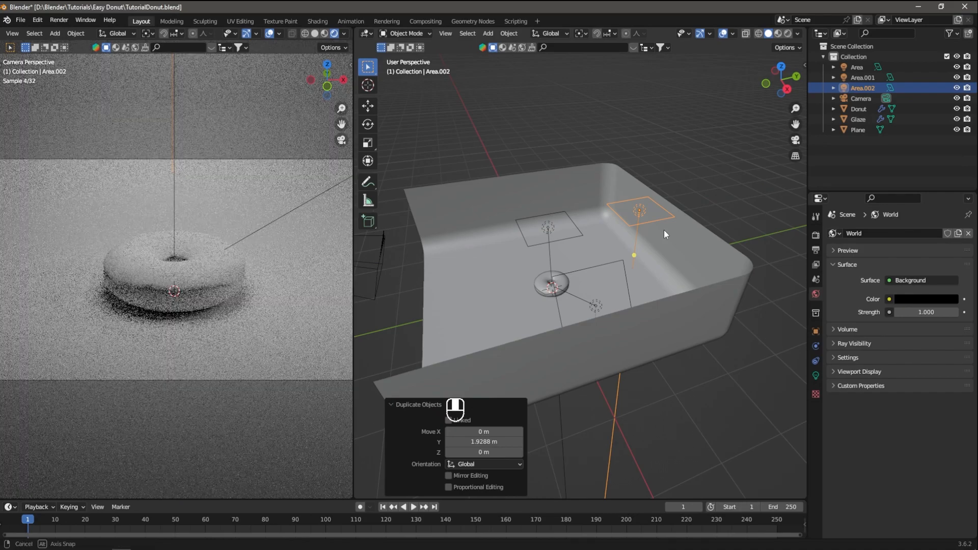
Step: Scale the new area light behind the donut up uniformly by about 2.41
{"action": "middle_click_drag", "start_coordinate": [665, 230], "coordinate": [634, 237]}
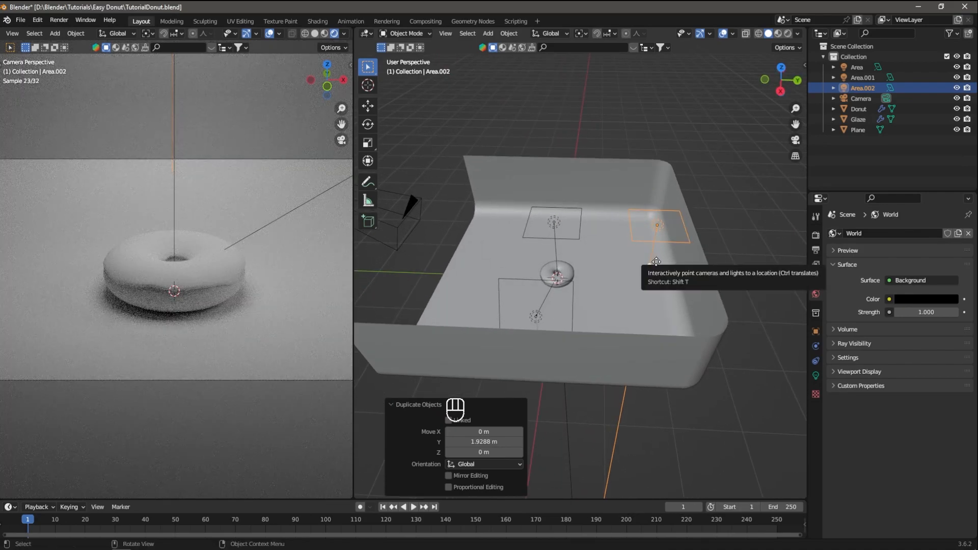
{"action": "key", "text": "s"}
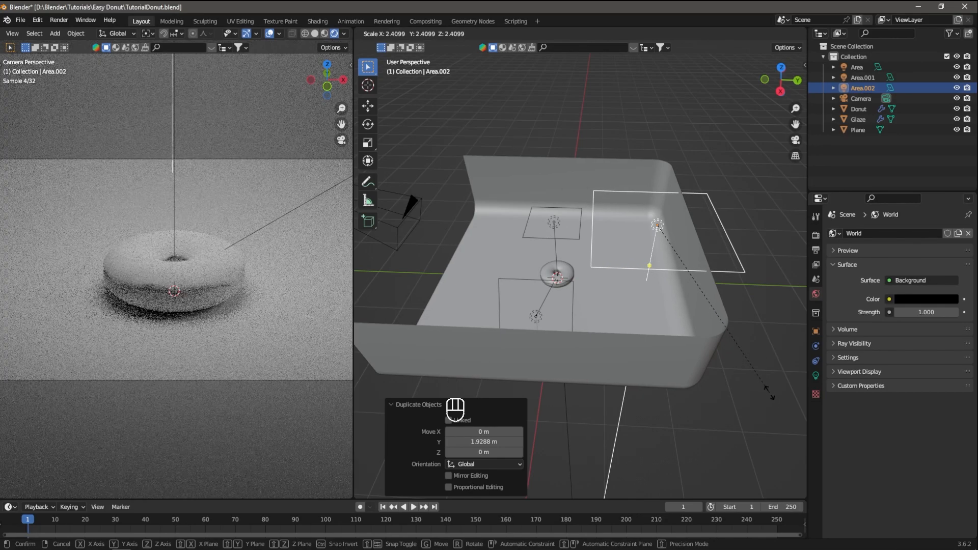
{"action": "left_click", "coordinate": [769, 392]}
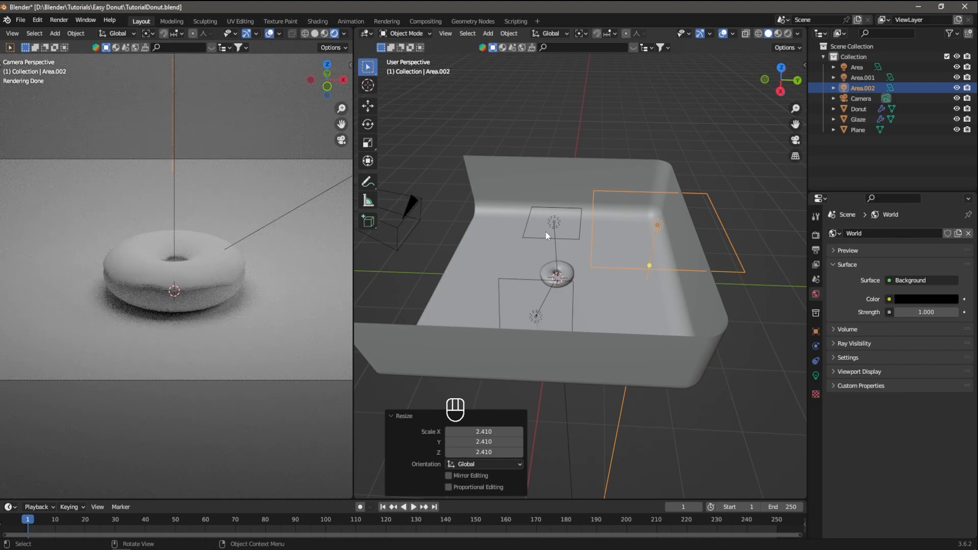
Step: Enable Render Region in the output format settings so that only the camera frame renders
{"action": "scroll", "coordinate": [235, 260], "scroll_direction": "down", "scroll_amount": 1}
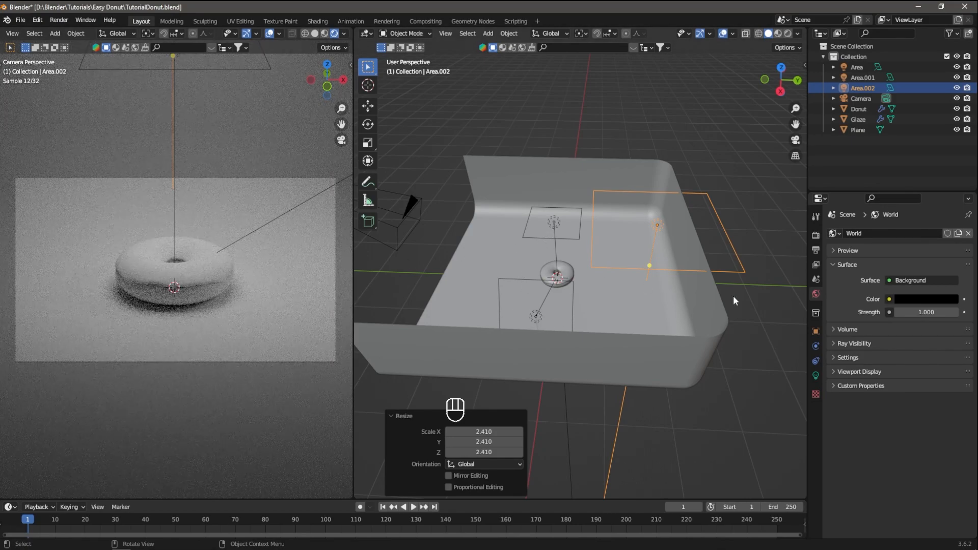
{"action": "left_click", "coordinate": [816, 235]}
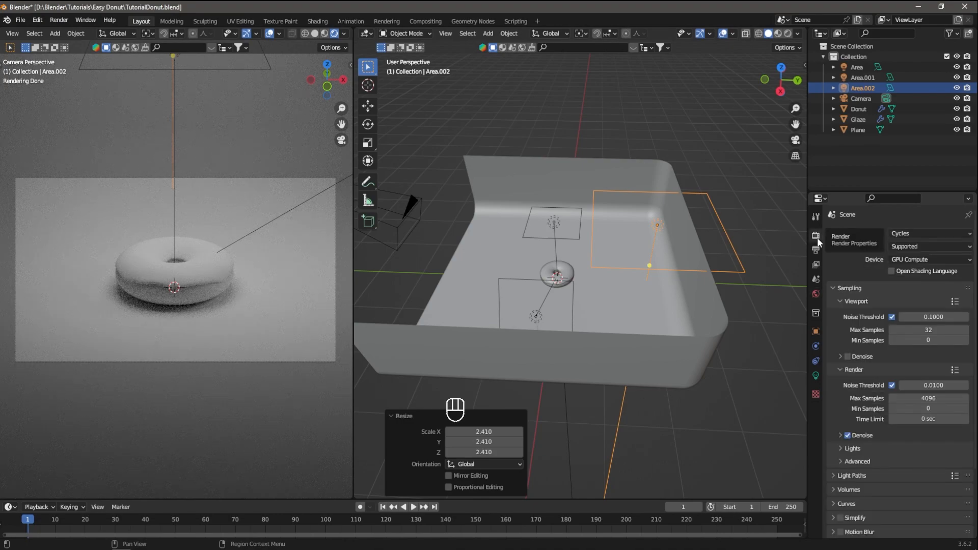
{"action": "left_click", "coordinate": [814, 250]}
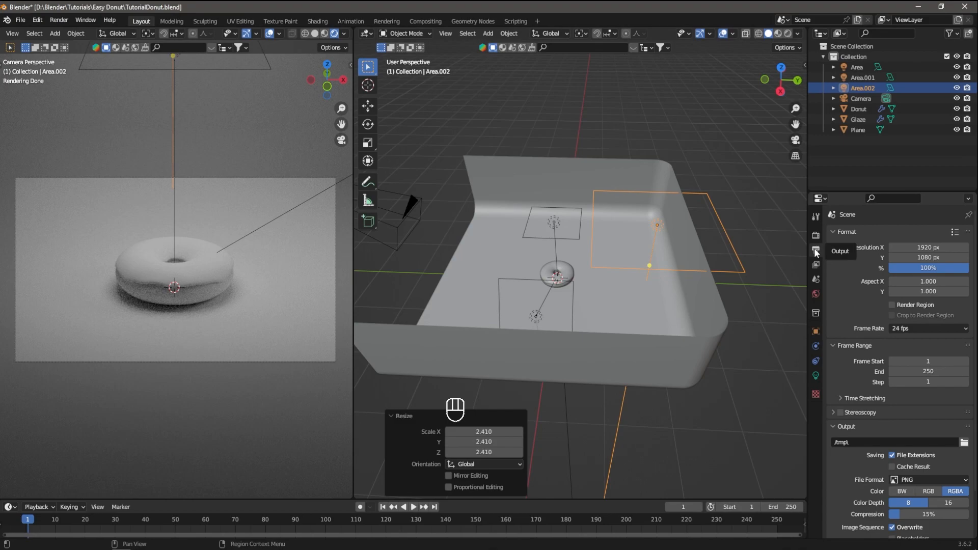
{"action": "left_click", "coordinate": [892, 305]}
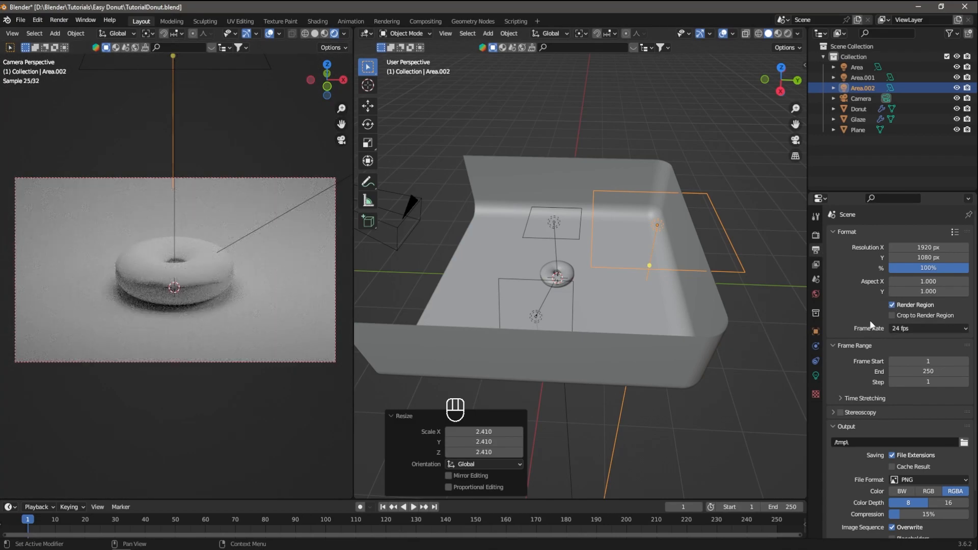
Step: Set the camera's passepartout opacity to 1.000 in its viewport display settings
{"action": "left_click", "coordinate": [860, 99]}
{"action": "left_click", "coordinate": [816, 376]}
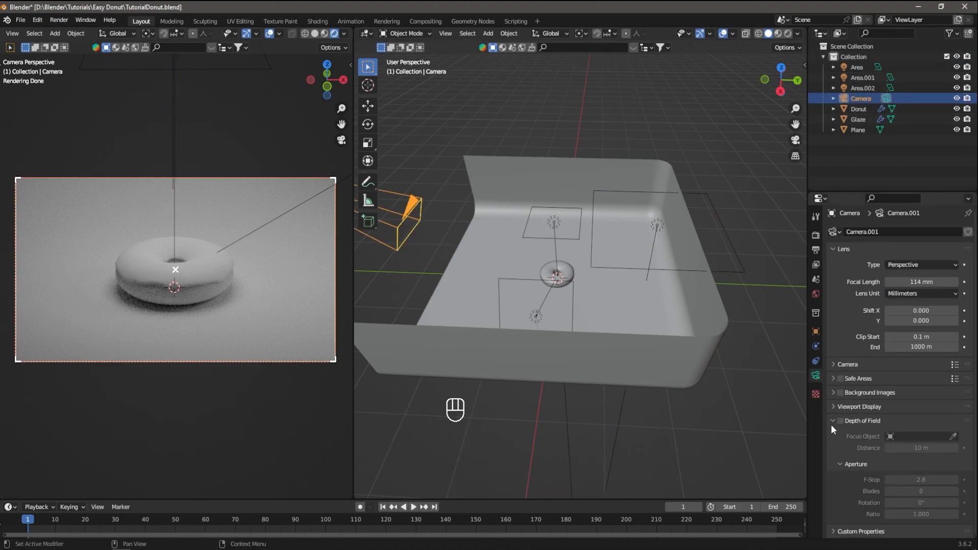
{"action": "left_click", "coordinate": [836, 406]}
{"action": "scroll", "coordinate": [836, 407], "scroll_direction": "down", "scroll_amount": 3}
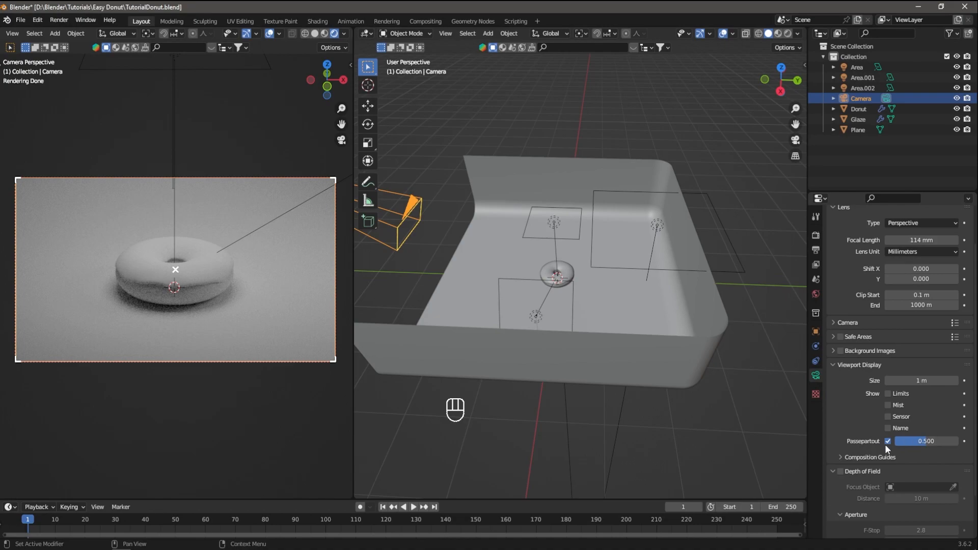
{"action": "left_click_drag", "start_coordinate": [923, 442], "coordinate": [962, 442]}
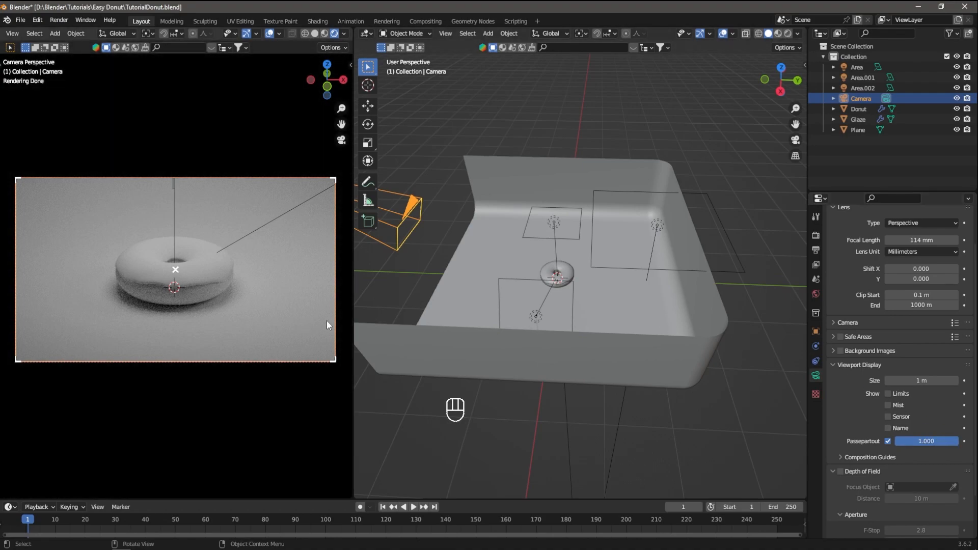
Step: Try a power of 200 W on the area light directly above the donut, and settle on 50 W
{"action": "middle_click_drag", "start_coordinate": [448, 305], "coordinate": [533, 302]}
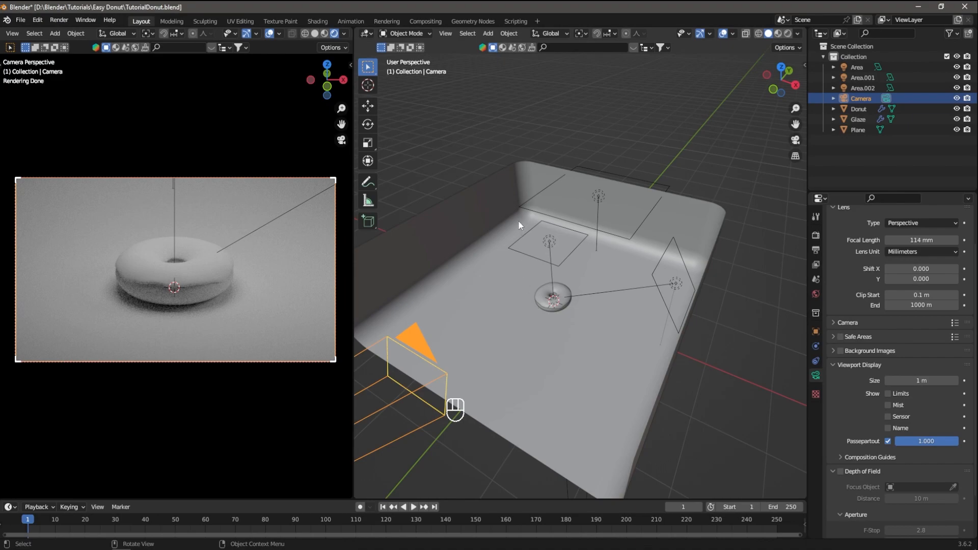
{"action": "scroll", "coordinate": [622, 328], "scroll_direction": "up", "scroll_amount": 3}
{"action": "scroll", "coordinate": [621, 328], "scroll_direction": "down", "scroll_amount": 3}
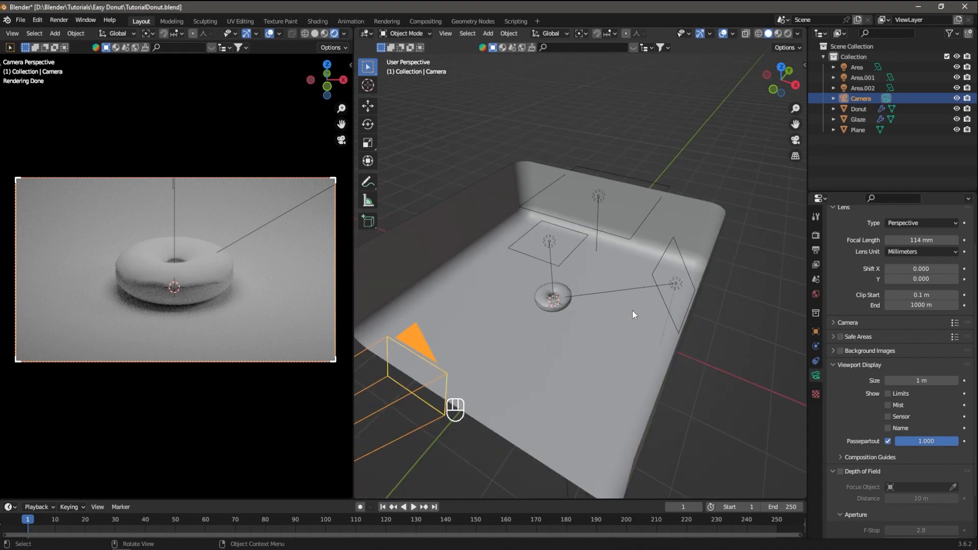
{"action": "left_click", "coordinate": [548, 240]}
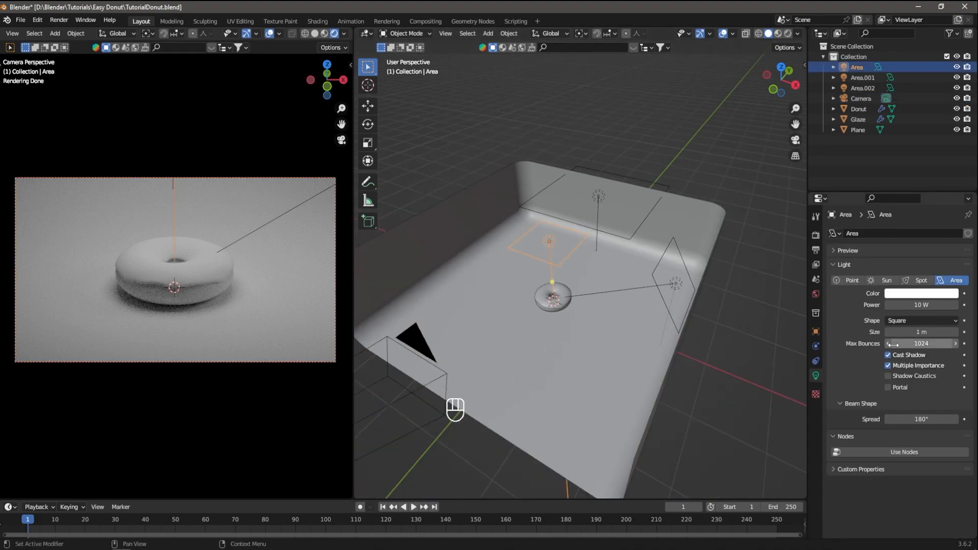
{"action": "left_click", "coordinate": [928, 306]}
{"action": "type", "text": "200"}
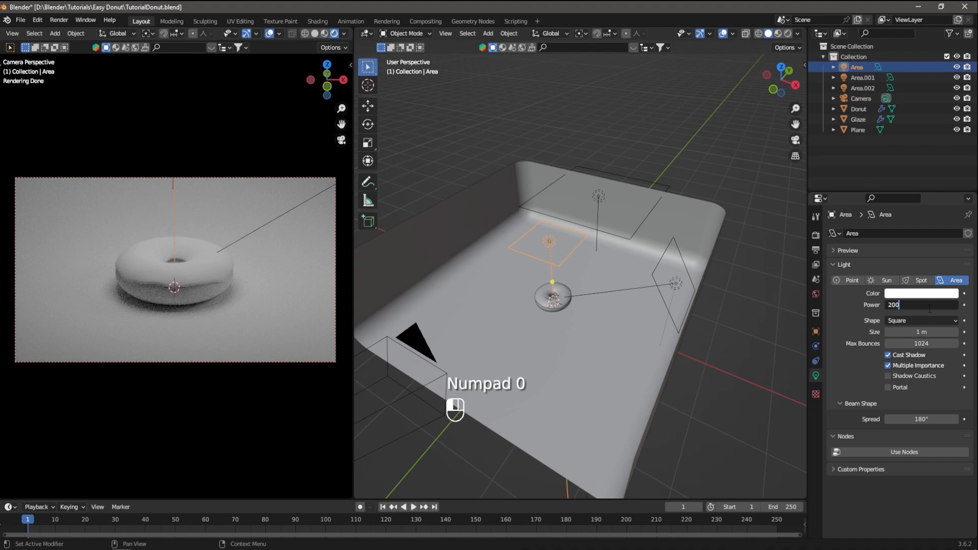
{"action": "key", "text": "Return"}
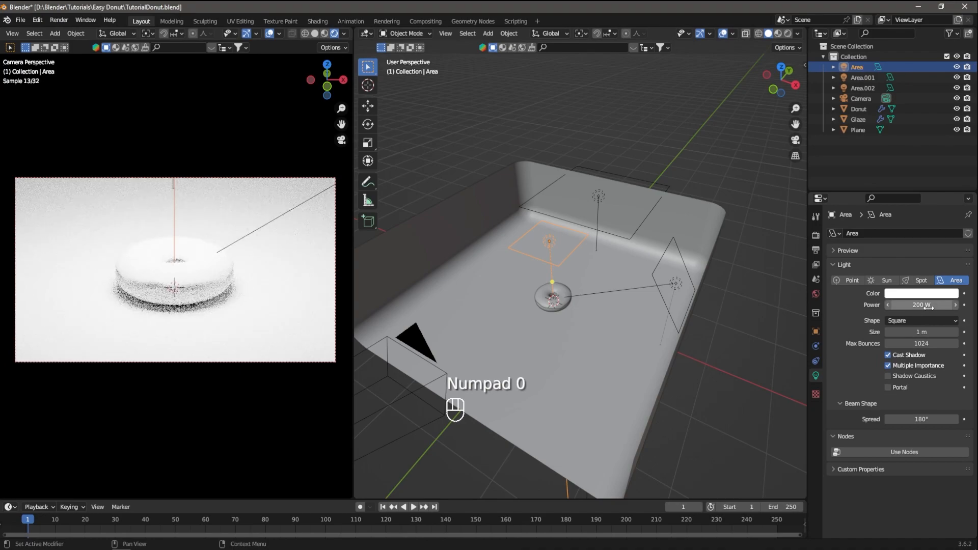
{"action": "left_click", "coordinate": [928, 306]}
{"action": "type", "text": "50"}
{"action": "key", "text": "Return"}
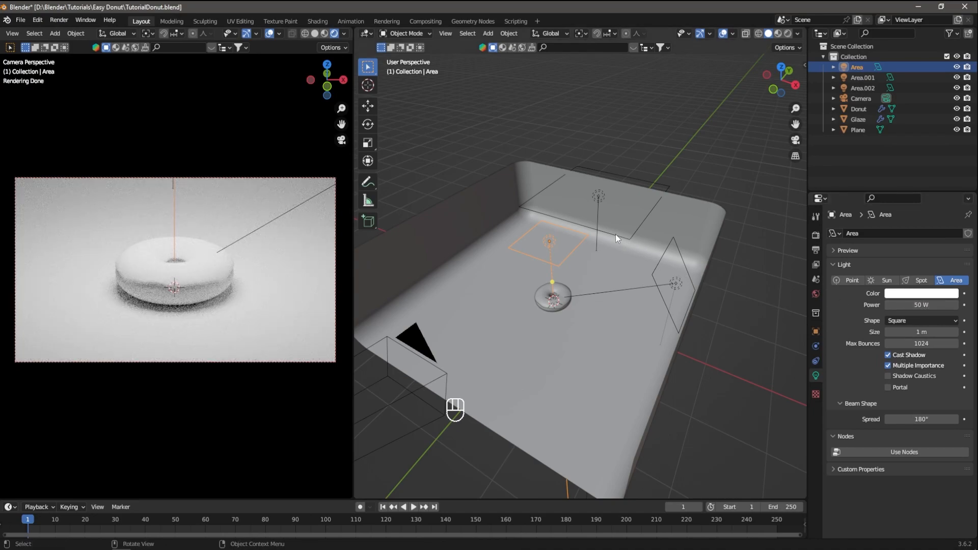
Step: Change the color of the large area light behind the donut to a warm yellow
{"action": "left_click", "coordinate": [601, 199]}
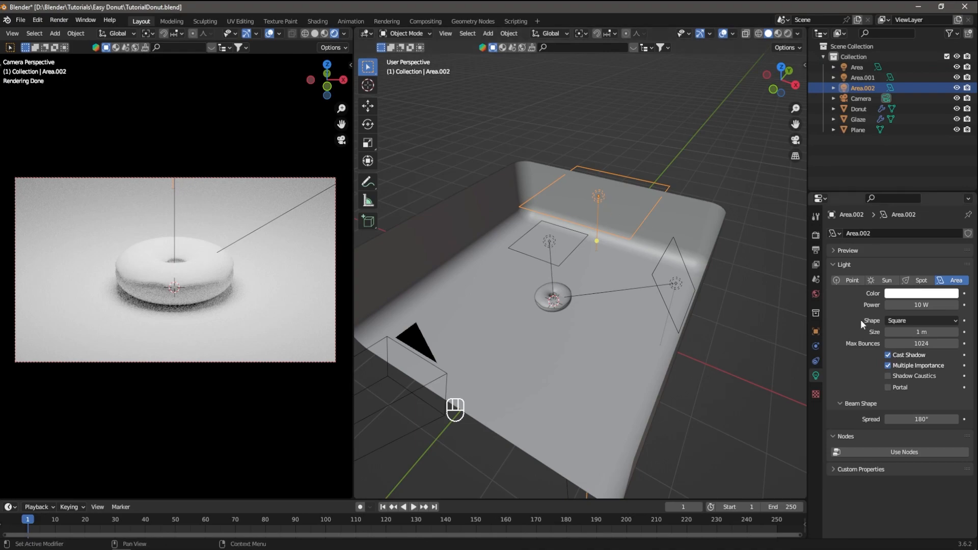
{"action": "left_click", "coordinate": [928, 298]}
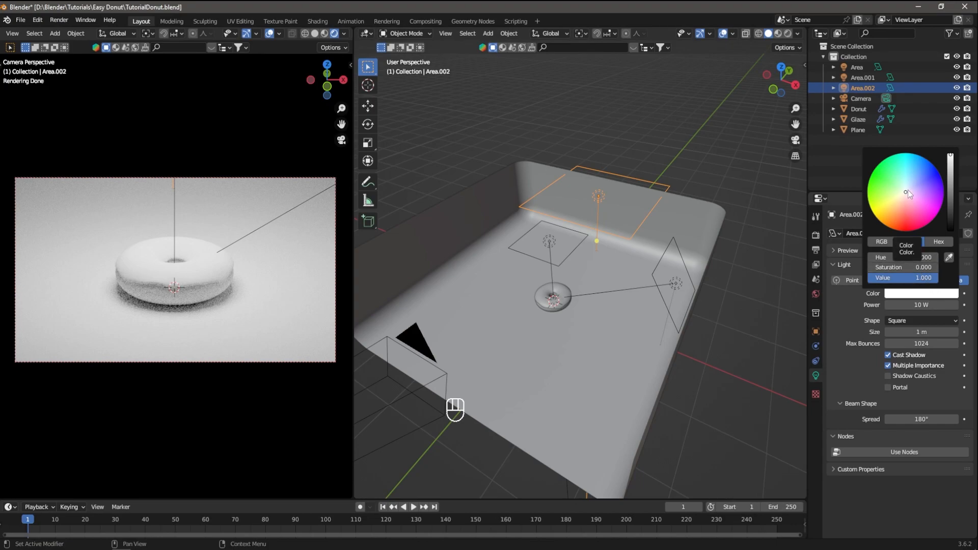
{"action": "left_click_drag", "start_coordinate": [905, 192], "coordinate": [888, 209]}
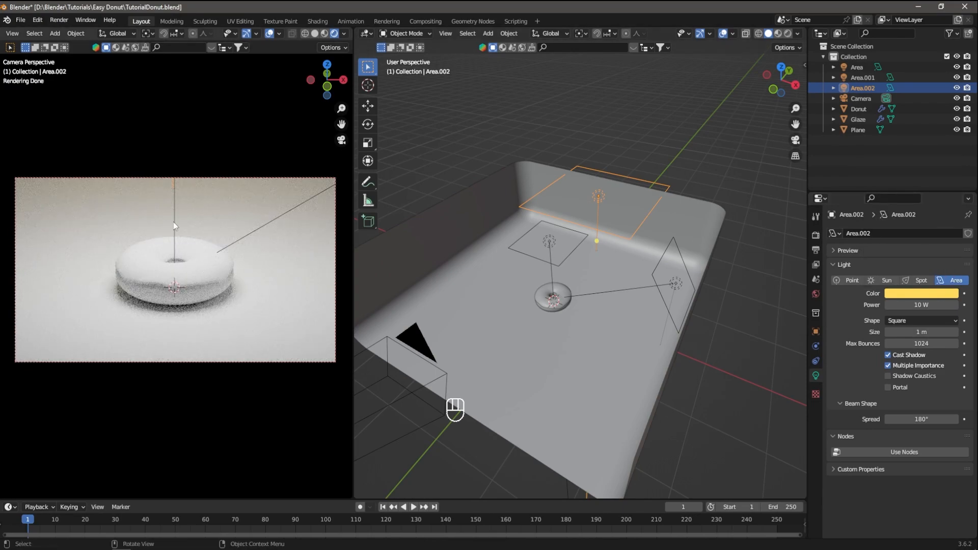
Step: Give the side area light, Area.001, an orange-red color and set its power to 30 W
{"action": "left_click", "coordinate": [674, 286]}
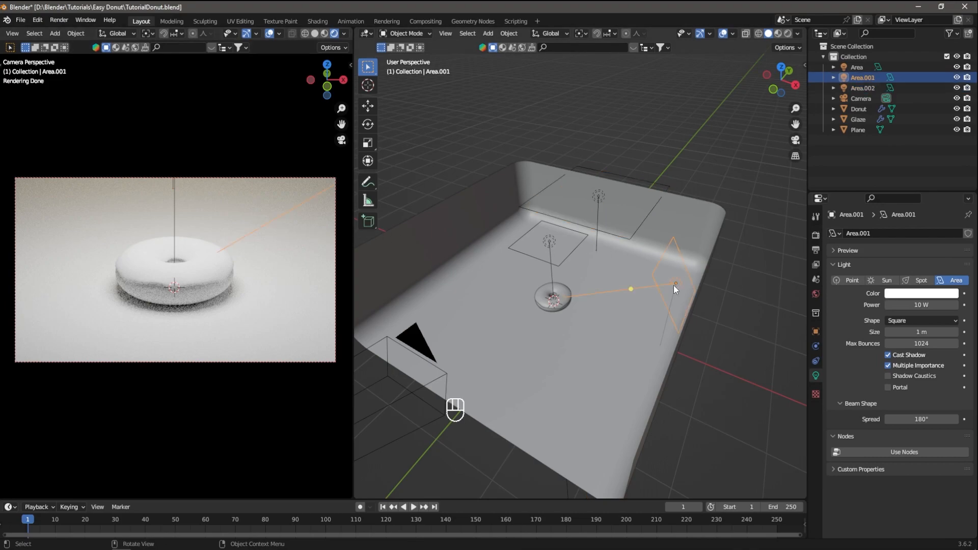
{"action": "left_click", "coordinate": [906, 294]}
{"action": "left_click_drag", "start_coordinate": [907, 194], "coordinate": [903, 226]}
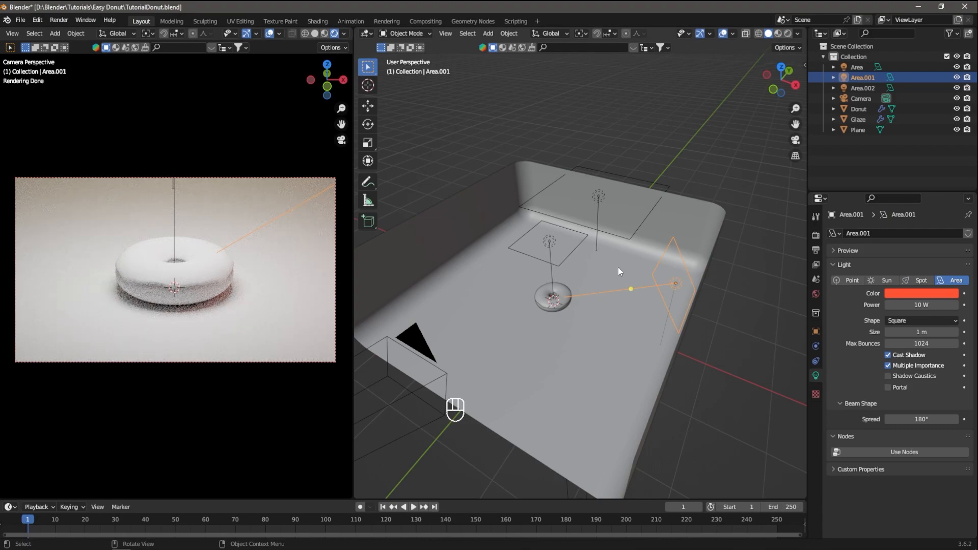
{"action": "left_click", "coordinate": [904, 305]}
{"action": "type", "text": "30"}
{"action": "key", "text": "Return"}
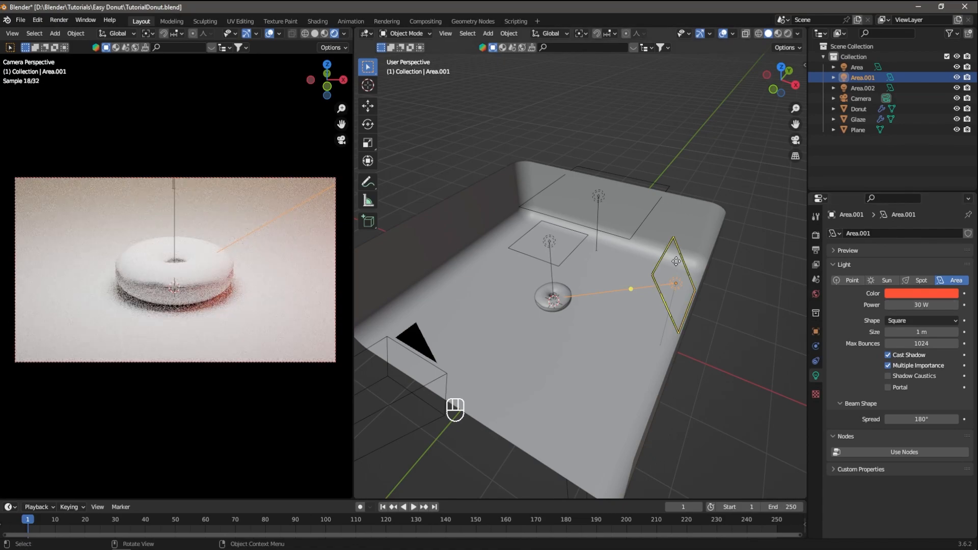
Step: Set the power of the yellow area light behind the donut, Area.002, to 20 W
{"action": "left_click", "coordinate": [598, 198]}
{"action": "left_click", "coordinate": [901, 306]}
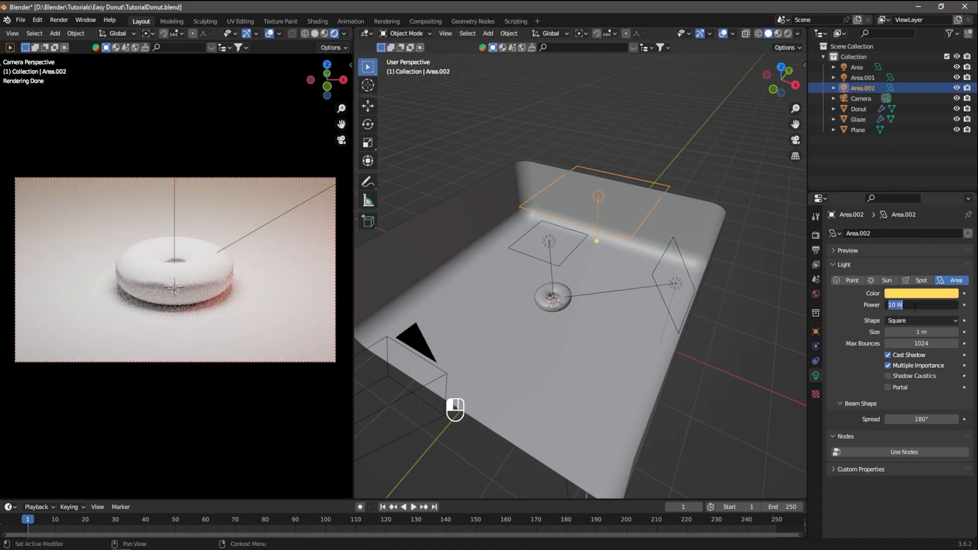
{"action": "type", "text": "20"}
{"action": "key", "text": "Return"}
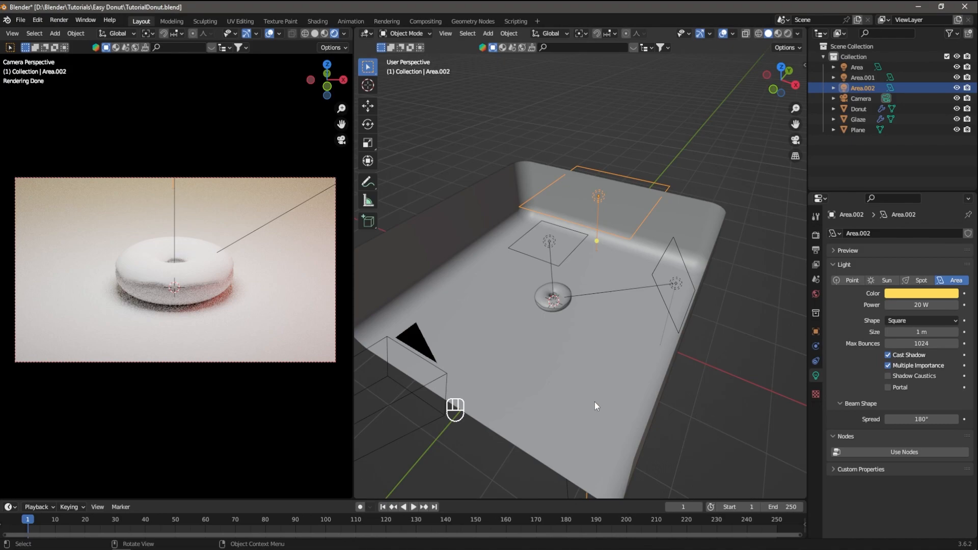
Step: Save the TutorialDonut.blend file with the adjusted lighting
{"action": "middle_click_drag", "start_coordinate": [581, 393], "coordinate": [603, 392]}
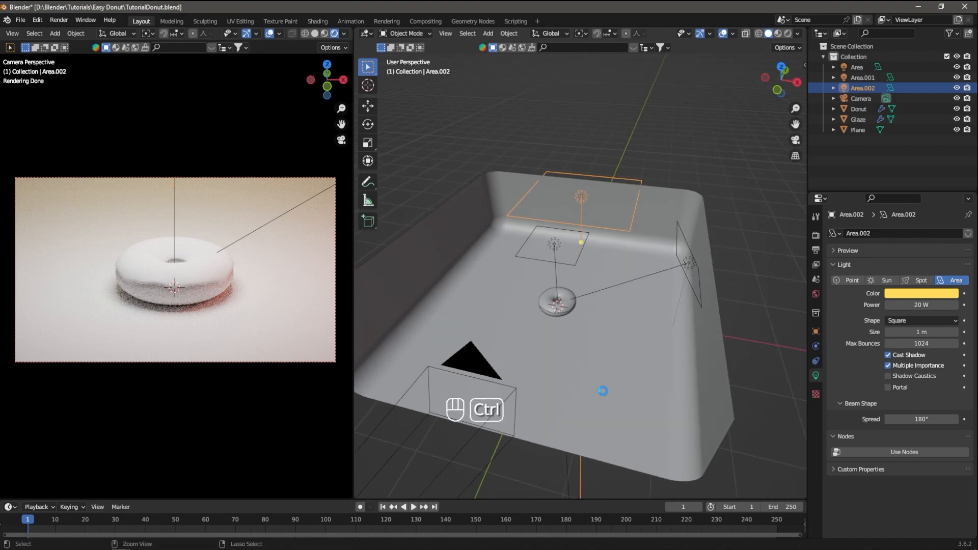
{"action": "key", "text": "ctrl+s"}
{"action": "key", "text": "ctrl+s"}
{"action": "key", "text": "ctrl+s"}
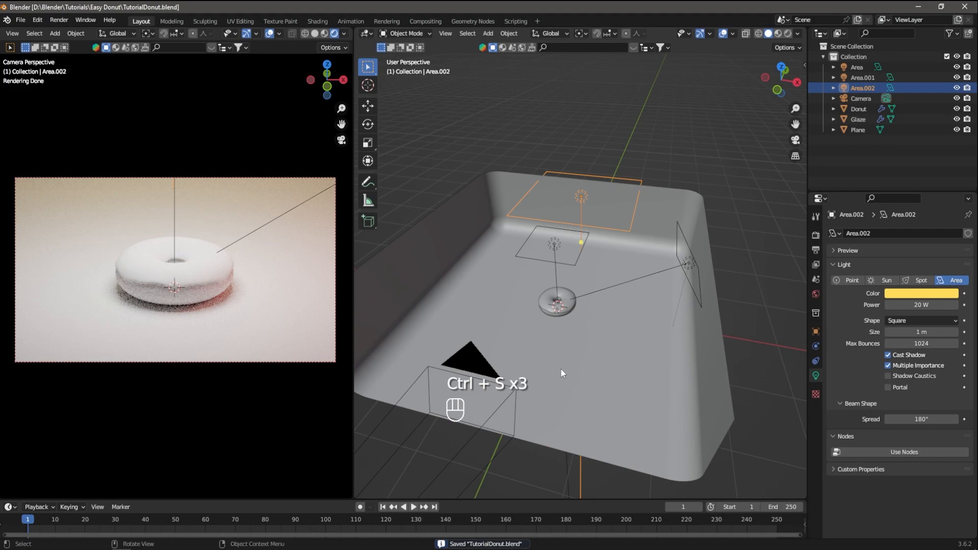
Step: Narrow the camera view, split the main 3D viewport horizontally and turn its upper area into a Shader Editor
{"action": "middle_click_drag", "start_coordinate": [634, 347], "coordinate": [639, 343]}
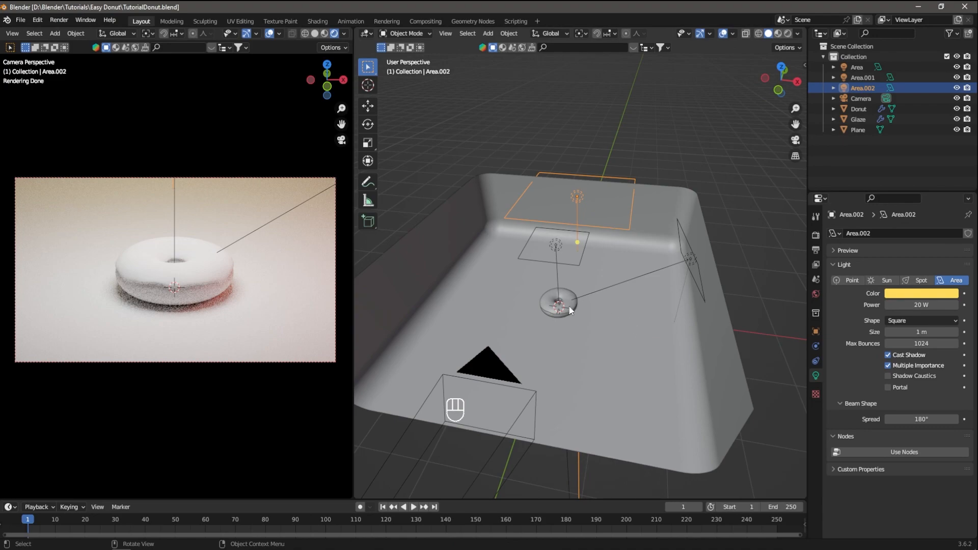
{"action": "scroll", "coordinate": [567, 307], "scroll_direction": "up", "scroll_amount": 5}
{"action": "middle_click_drag", "start_coordinate": [568, 306], "coordinate": [568, 294]}
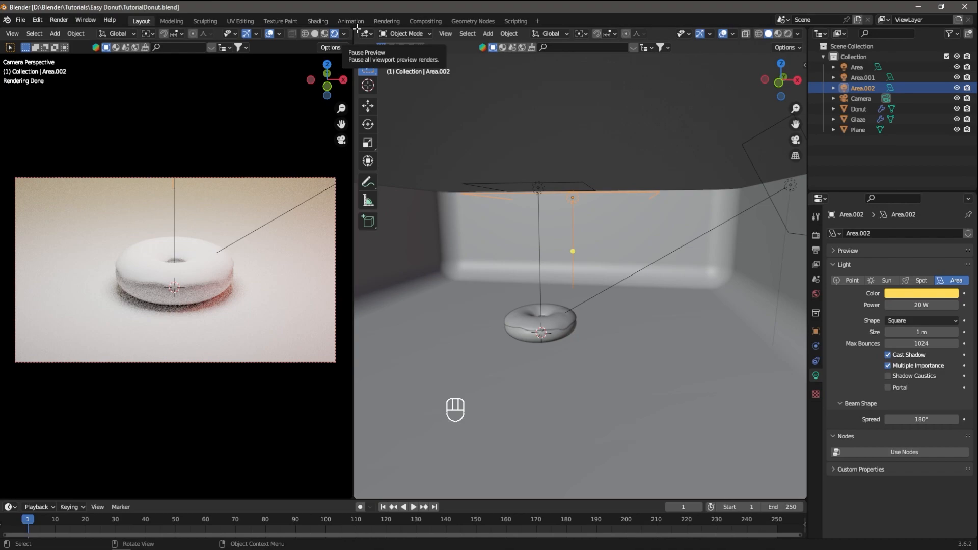
{"action": "left_click_drag", "start_coordinate": [357, 28], "coordinate": [223, 272]}
{"action": "scroll", "coordinate": [166, 274], "scroll_direction": "up", "scroll_amount": 2}
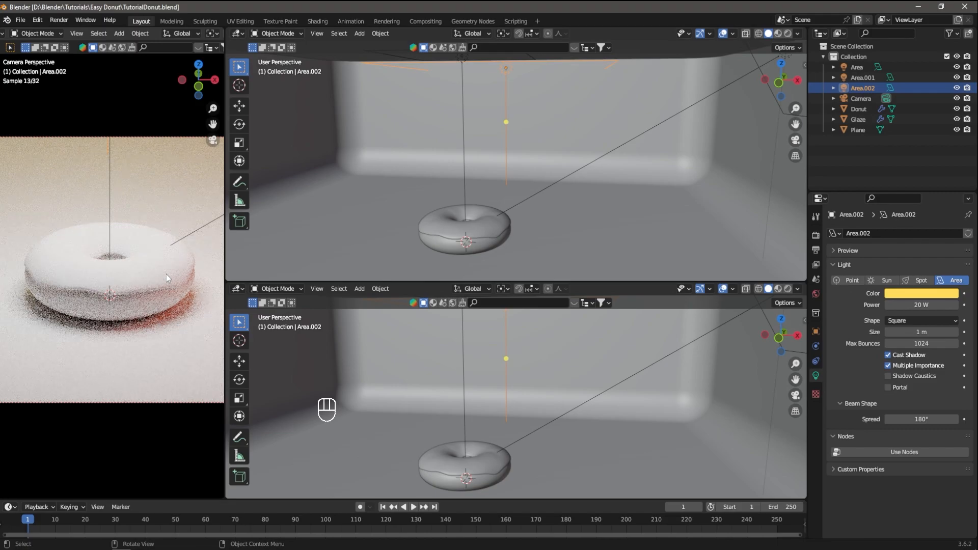
{"action": "left_click_drag", "start_coordinate": [424, 282], "coordinate": [439, 245]}
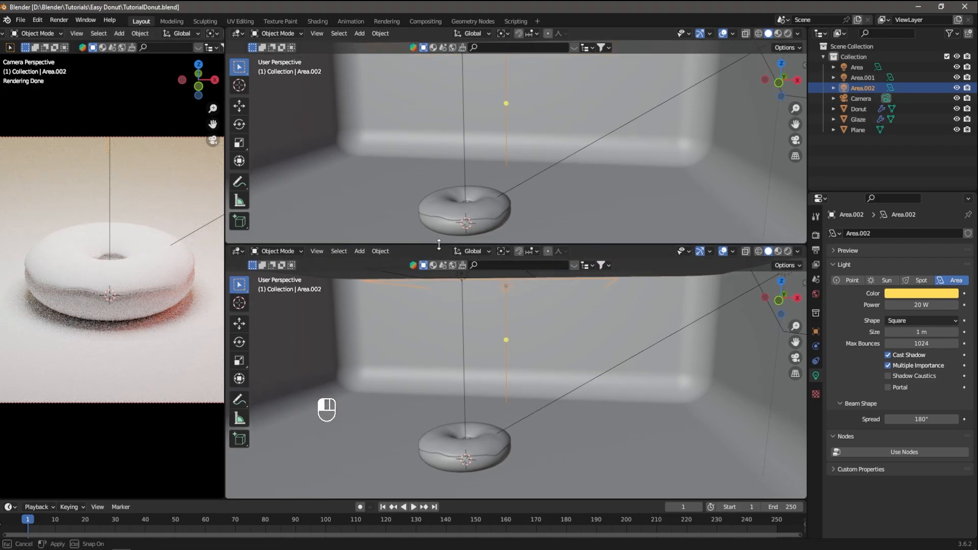
{"action": "left_click", "coordinate": [238, 33]}
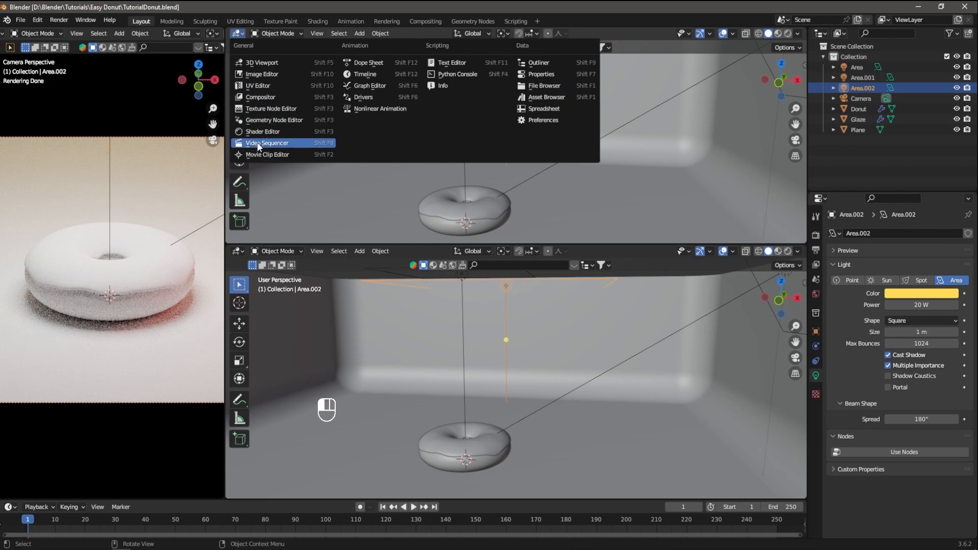
{"action": "left_click", "coordinate": [262, 133]}
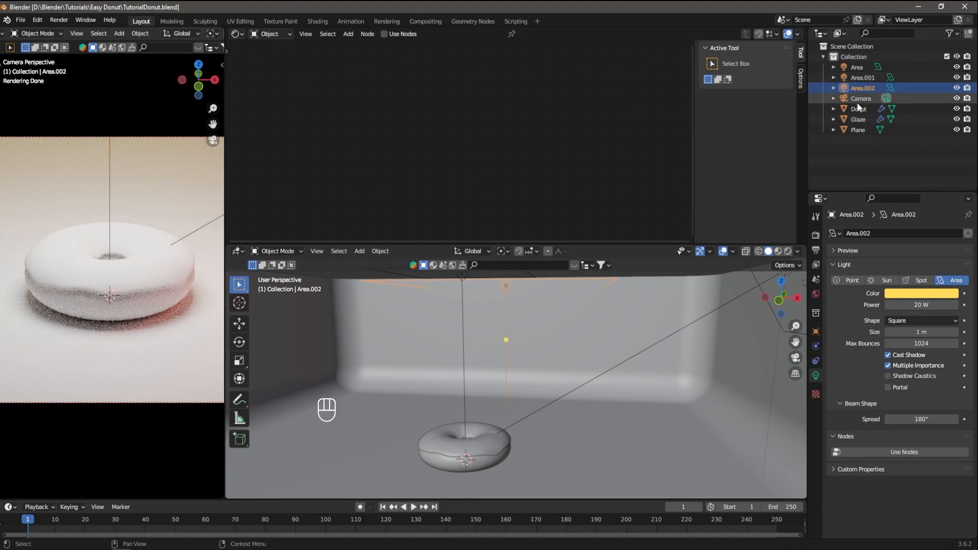
Step: Rename the curved backdrop plane as Studio
{"action": "left_click", "coordinate": [422, 353]}
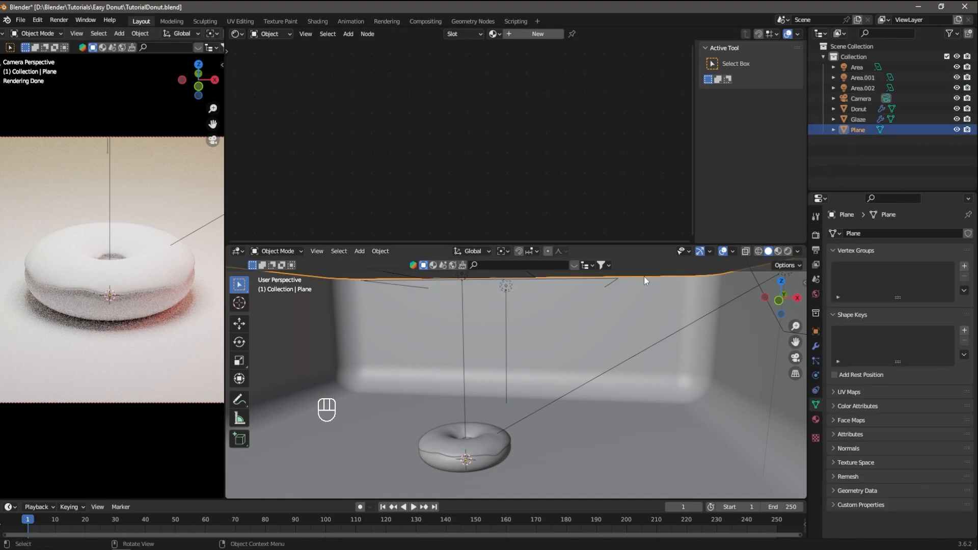
{"action": "double_click", "coordinate": [858, 130]}
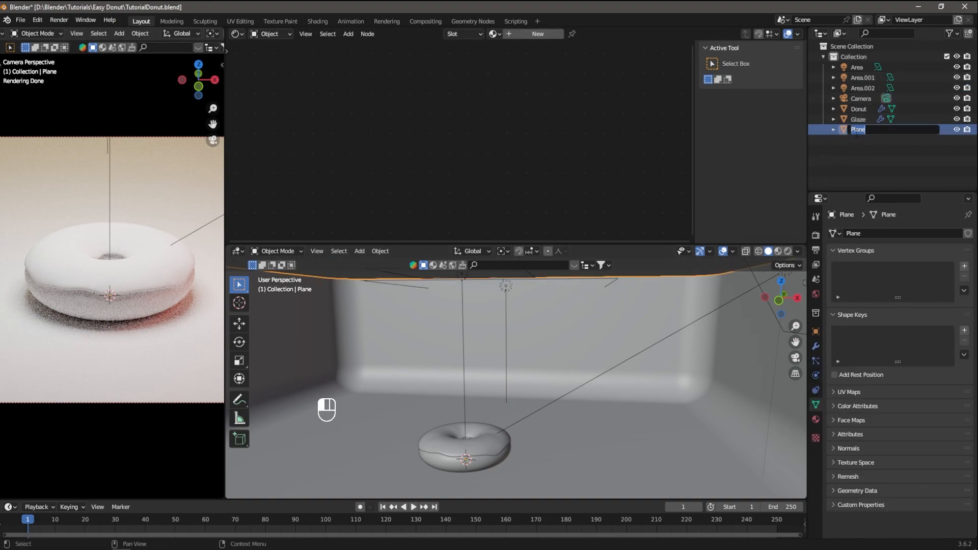
{"action": "type", "text": "Studio"}
{"action": "key", "text": "Return"}
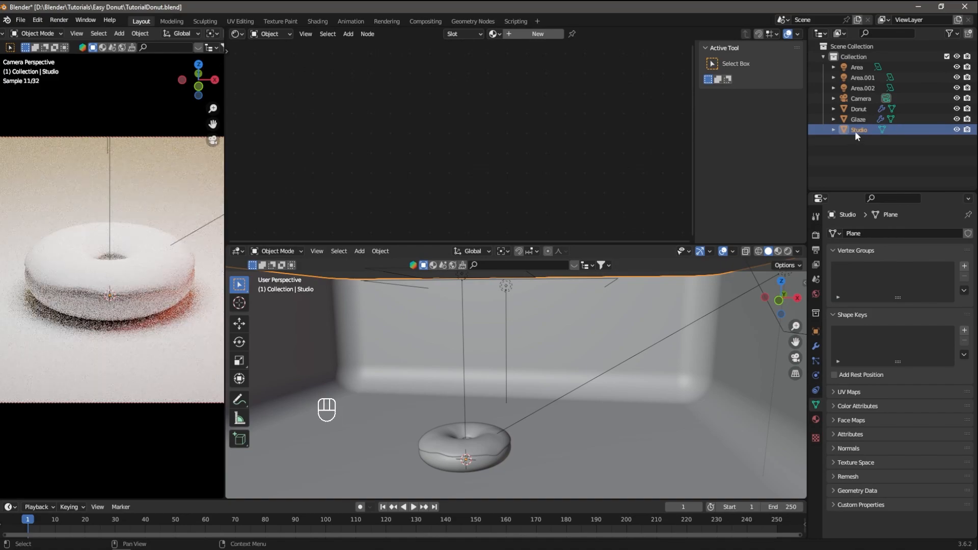
Step: Create a new material for the Studio backdrop with a sky-blue base color and a roughness of about 0.76
{"action": "left_click", "coordinate": [539, 34]}
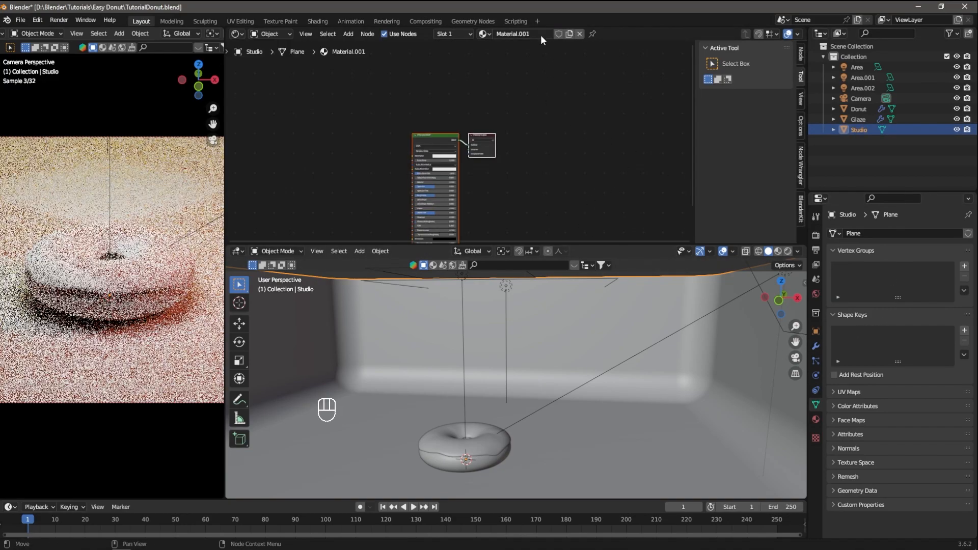
{"action": "scroll", "coordinate": [515, 168], "scroll_direction": "up", "scroll_amount": 4}
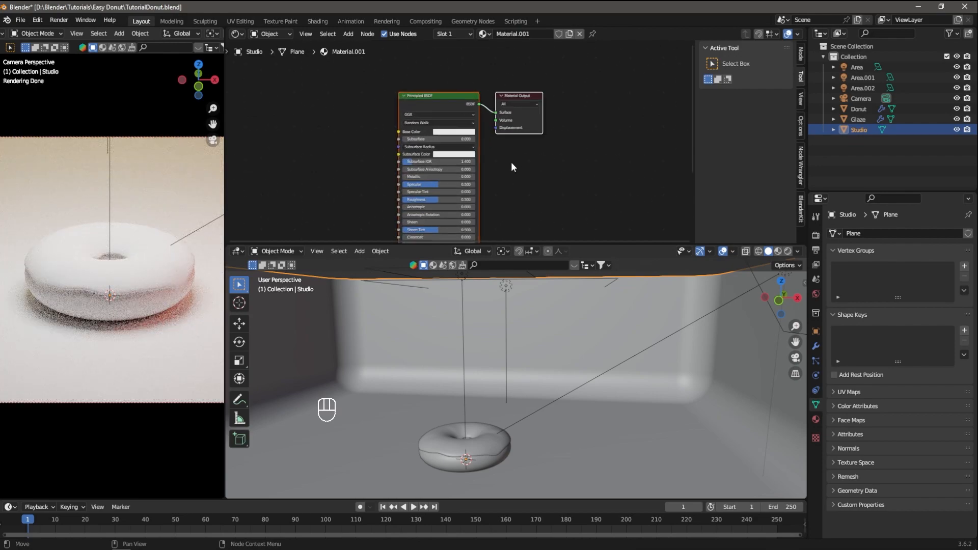
{"action": "left_click", "coordinate": [461, 132]}
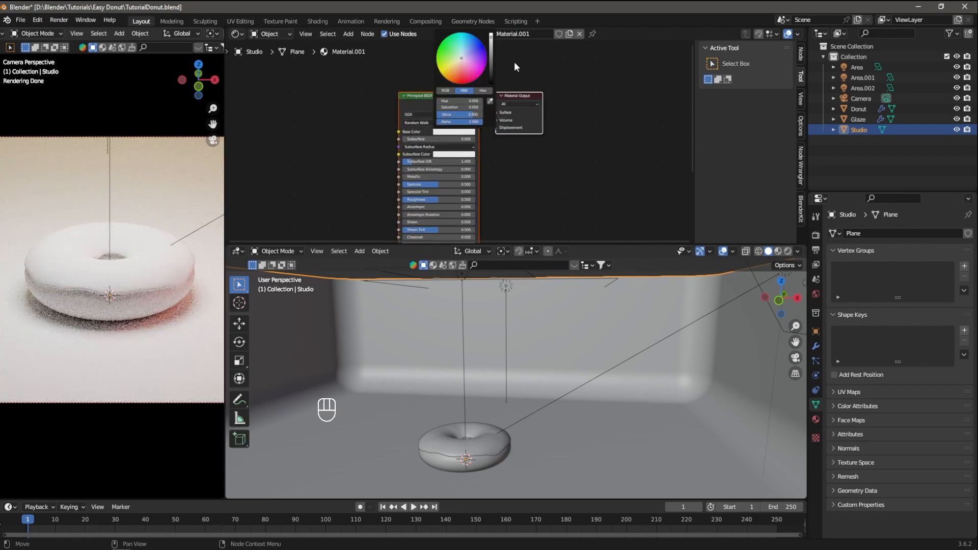
{"action": "left_click_drag", "start_coordinate": [464, 55], "coordinate": [469, 39]}
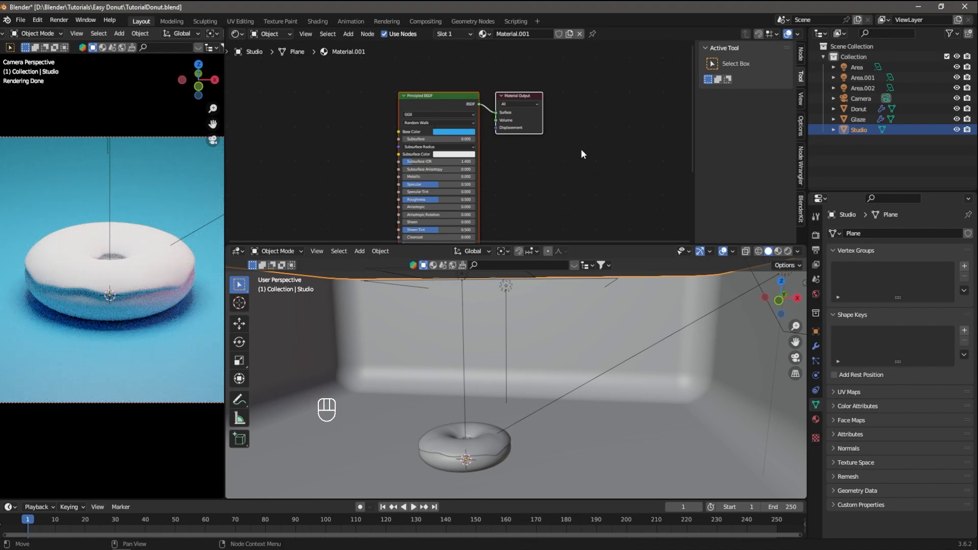
{"action": "left_click_drag", "start_coordinate": [442, 199], "coordinate": [466, 199]}
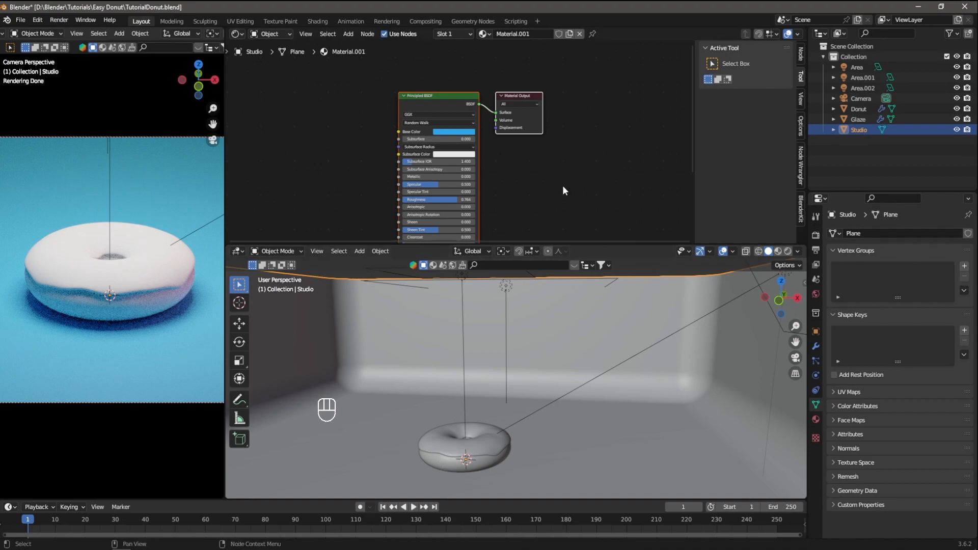
Step: Select the Donut object and hide the Glaze in the viewport to expose the bare dough
{"action": "left_click", "coordinate": [854, 109]}
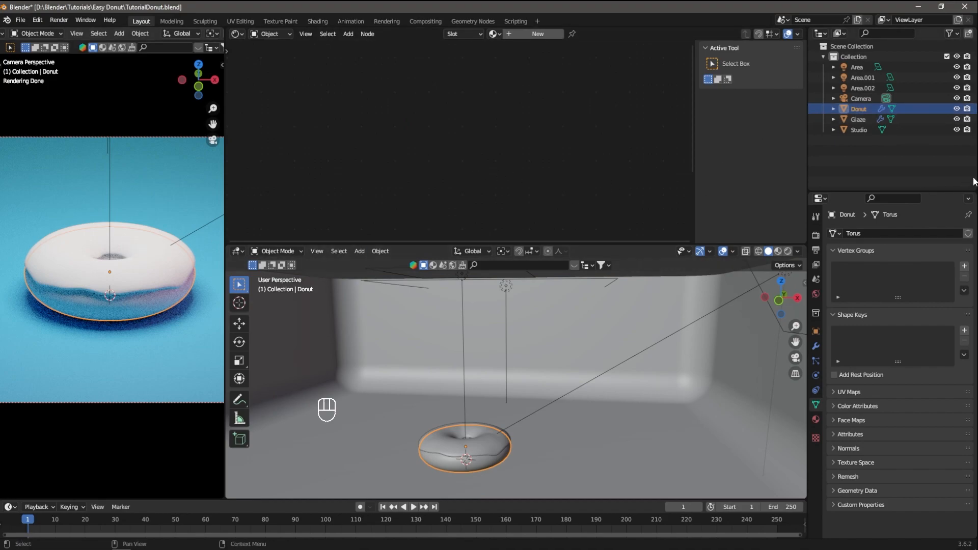
{"action": "left_click", "coordinate": [957, 119]}
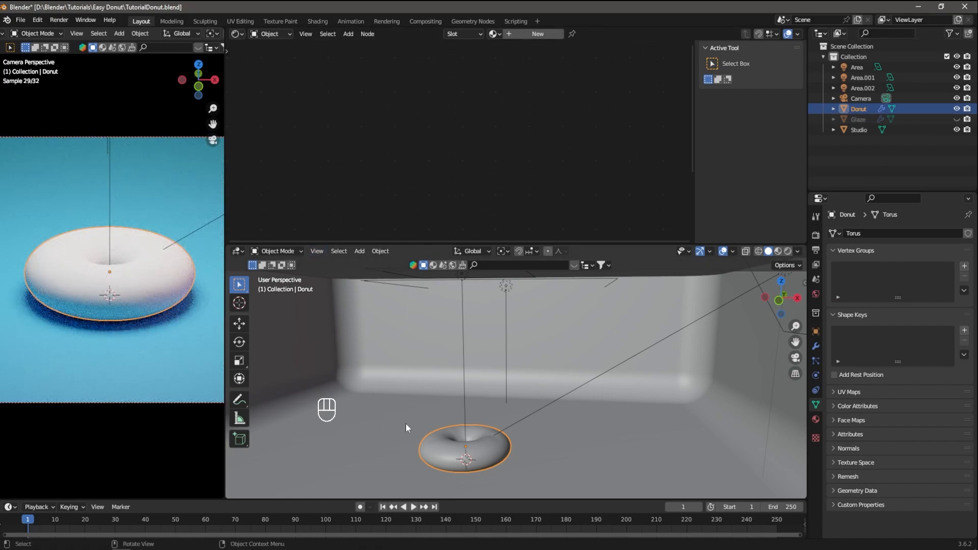
{"action": "middle_click_drag", "start_coordinate": [520, 464], "coordinate": [527, 384], "text": "shift"}
{"action": "scroll", "coordinate": [526, 384], "scroll_direction": "up", "scroll_amount": 5}
{"action": "scroll", "coordinate": [526, 383], "scroll_direction": "down", "scroll_amount": 3}
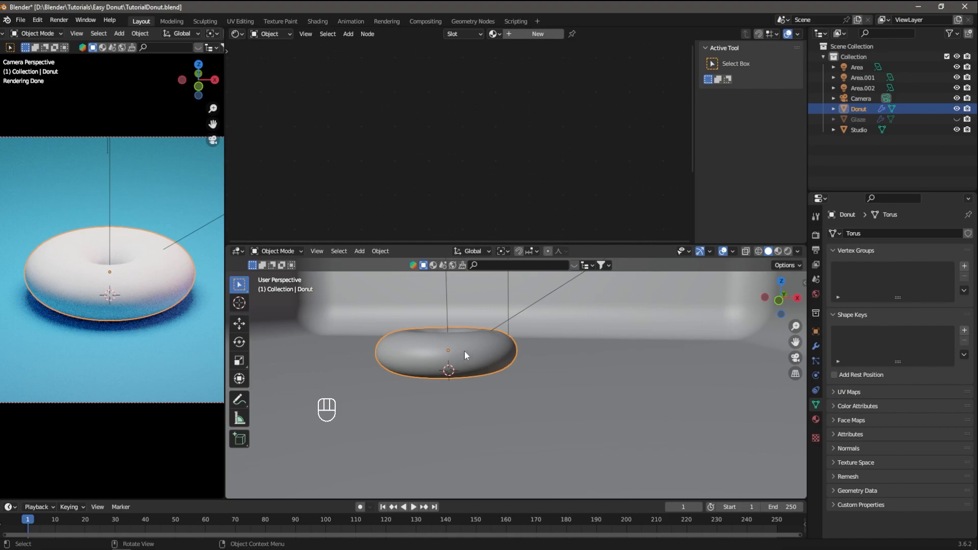
Step: Create a new material for the Donut object and name it Donut
{"action": "left_click", "coordinate": [537, 33]}
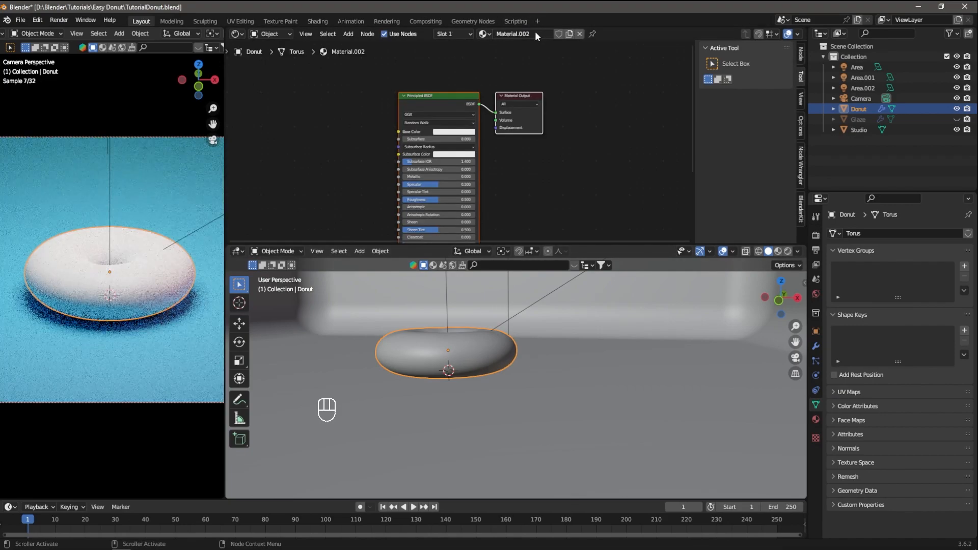
{"action": "type", "text": "Donut"}
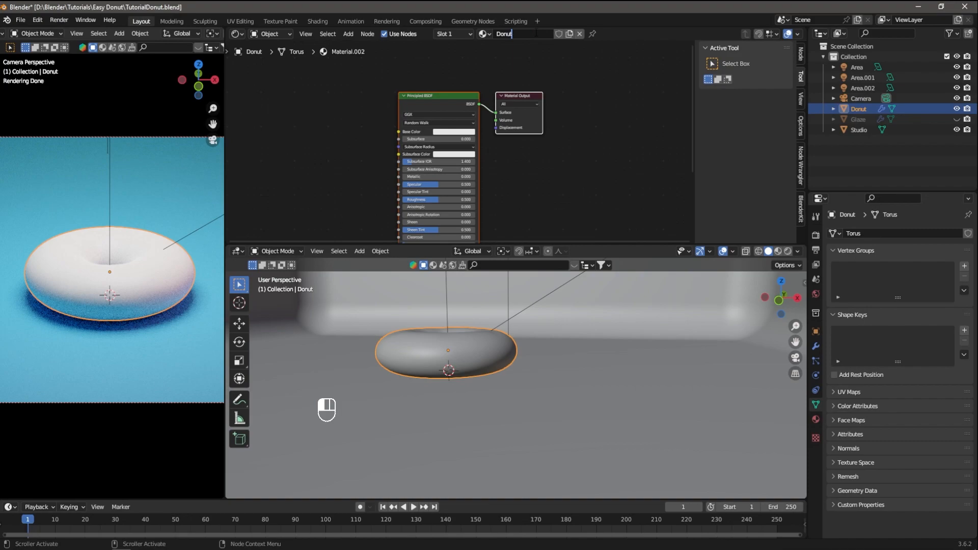
{"action": "key", "text": "Return"}
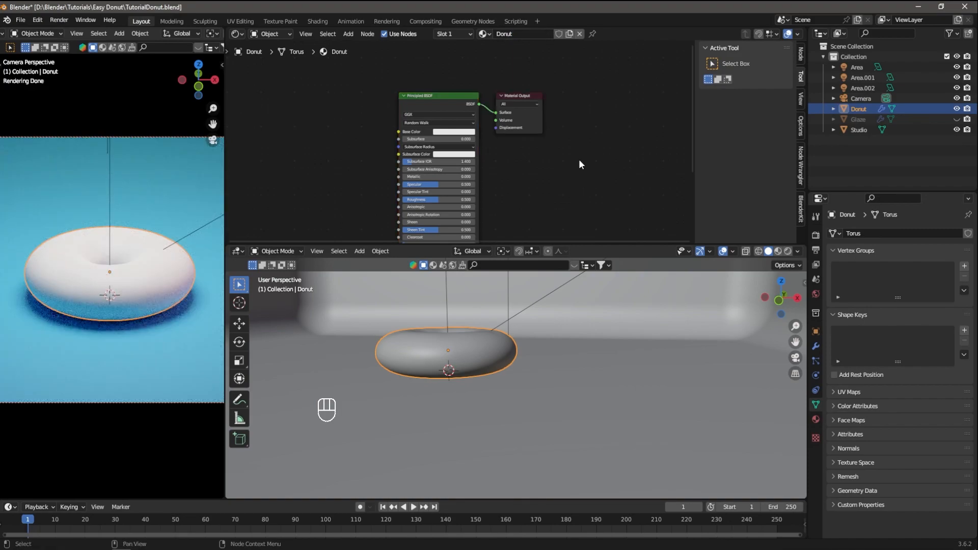
Step: Enlarge the Shader Editor over the 3D viewport below so the whole Principled BSDF node fits
{"action": "left_click_drag", "start_coordinate": [562, 242], "coordinate": [540, 402]}
{"action": "scroll", "coordinate": [534, 350], "scroll_direction": "down", "scroll_amount": 1}
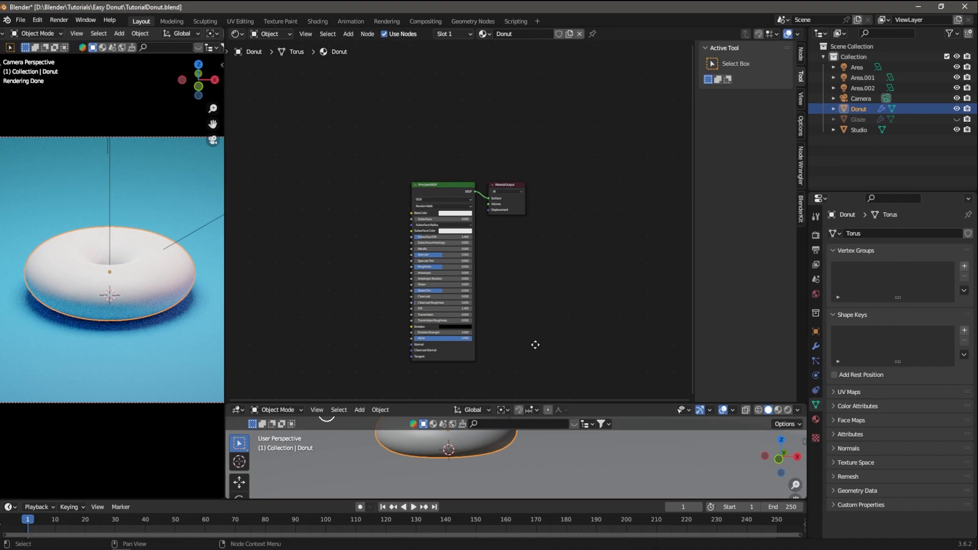
{"action": "middle_click_drag", "start_coordinate": [535, 344], "coordinate": [601, 309]}
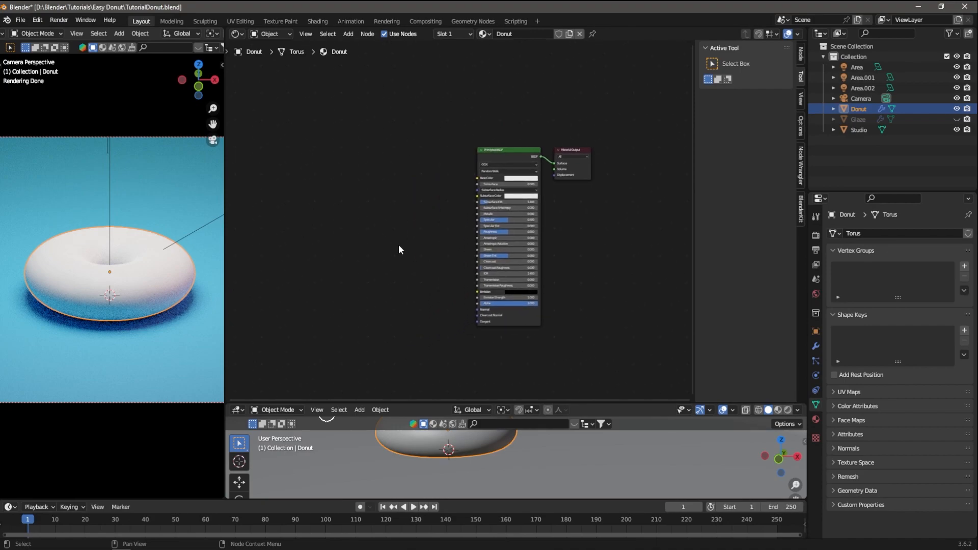
{"action": "scroll", "coordinate": [399, 224], "scroll_direction": "up", "scroll_amount": 1}
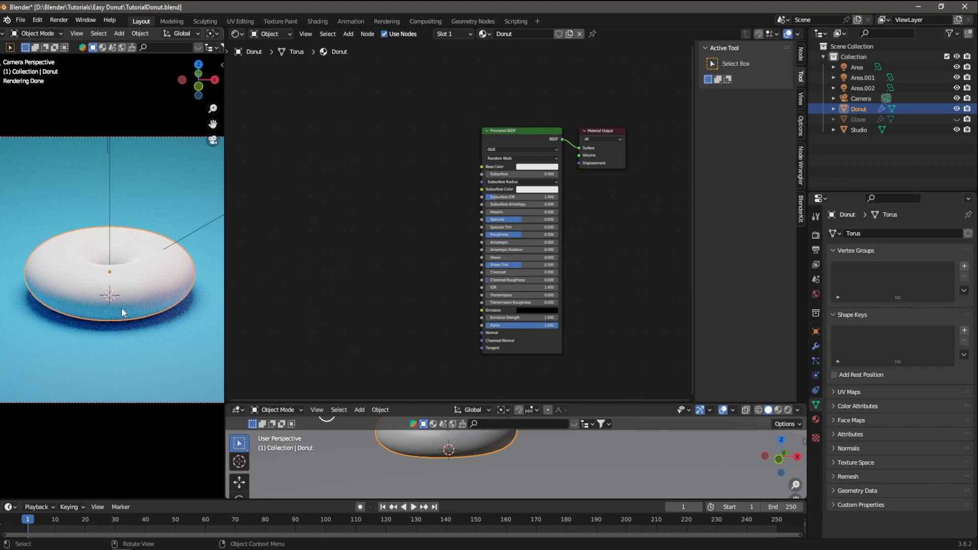
Step: Add a Color Ramp node and connect its Color output to the Principled BSDF's Base Color
{"action": "scroll", "coordinate": [421, 204], "scroll_direction": "up", "scroll_amount": 2}
{"action": "middle_click_drag", "start_coordinate": [378, 200], "coordinate": [413, 205]}
{"action": "key", "text": "shift+a"}
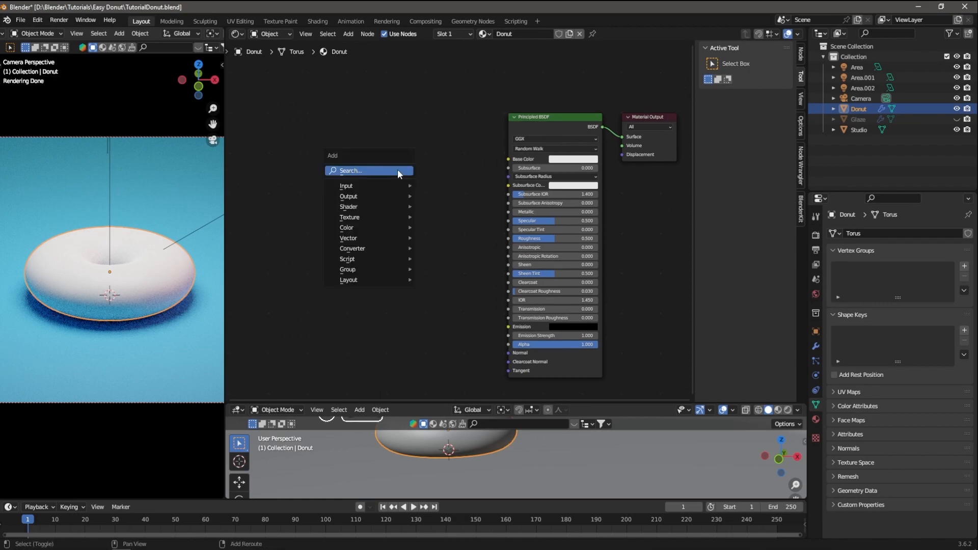
{"action": "left_click", "coordinate": [399, 173]}
{"action": "type", "text": "colo"}
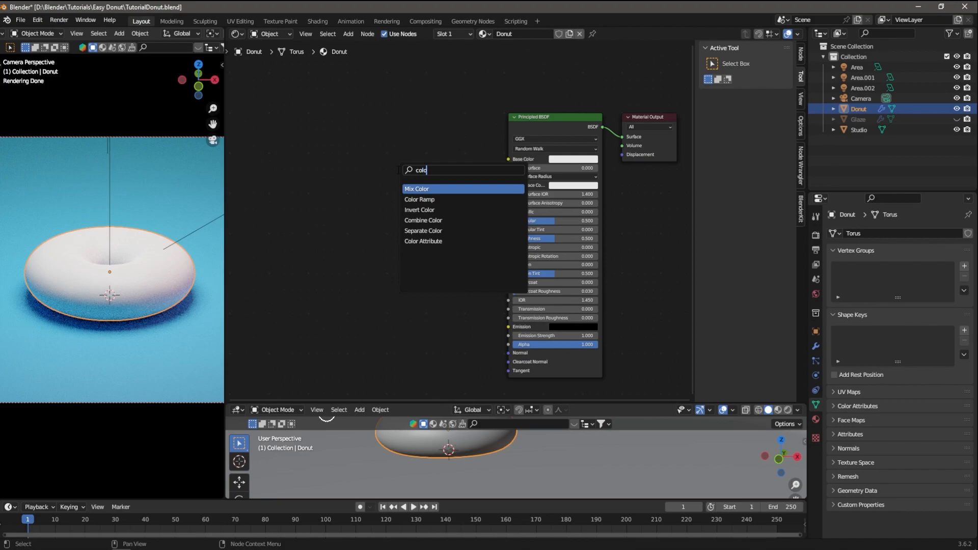
{"action": "left_click", "coordinate": [456, 199]}
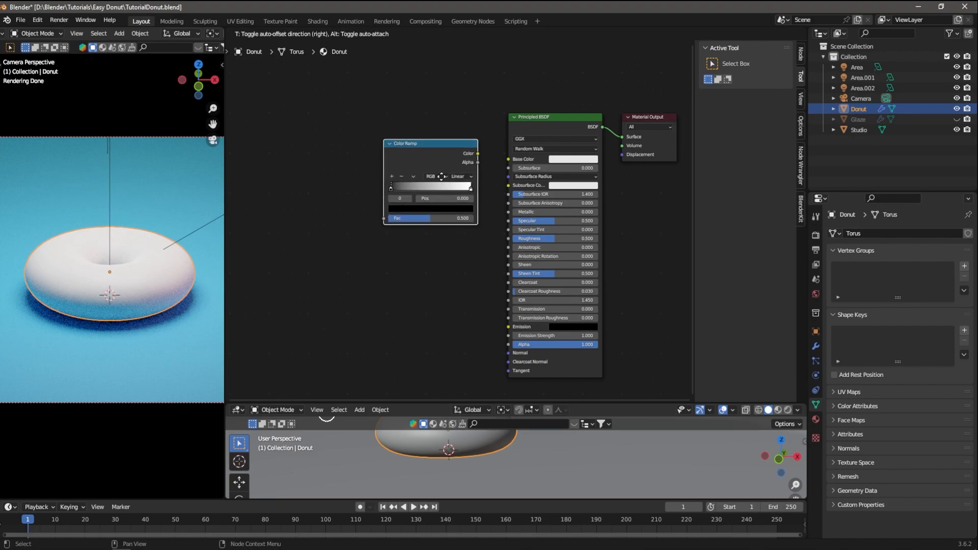
{"action": "left_click", "coordinate": [479, 179]}
{"action": "left_click_drag", "start_coordinate": [485, 156], "coordinate": [502, 167]}
Step: Add a Wave Texture node before the Color Ramp and connect its Fac output to the ramp's Fac input
{"action": "middle_click_drag", "start_coordinate": [352, 279], "coordinate": [414, 281]}
{"action": "left_click", "coordinate": [359, 230]}
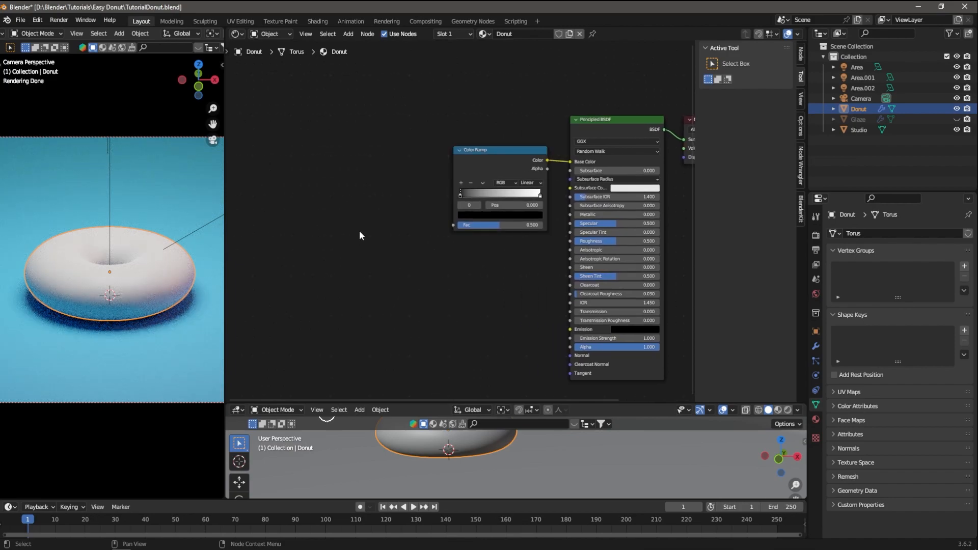
{"action": "key", "text": "shift+a"}
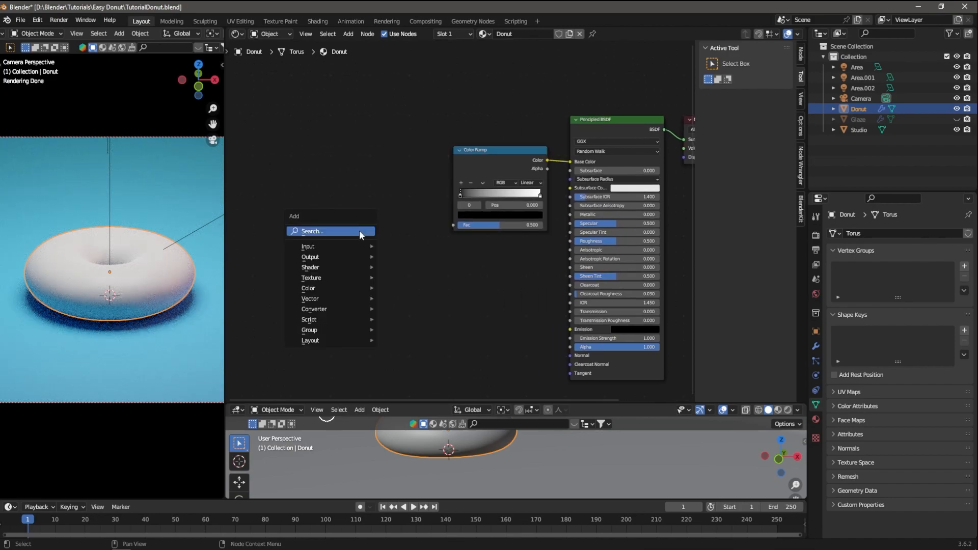
{"action": "left_click", "coordinate": [359, 231]}
{"action": "type", "text": "wave"}
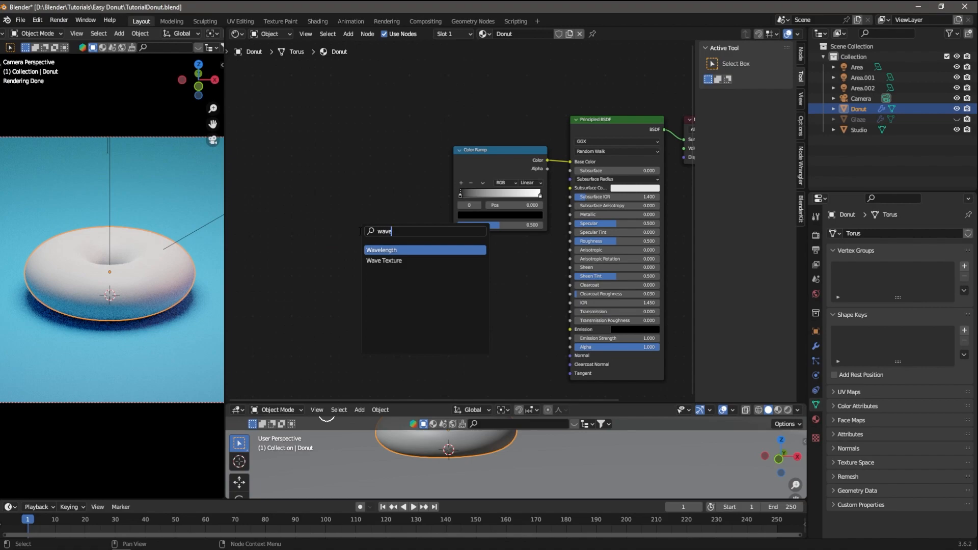
{"action": "key", "text": "Down"}
{"action": "key", "text": "Return"}
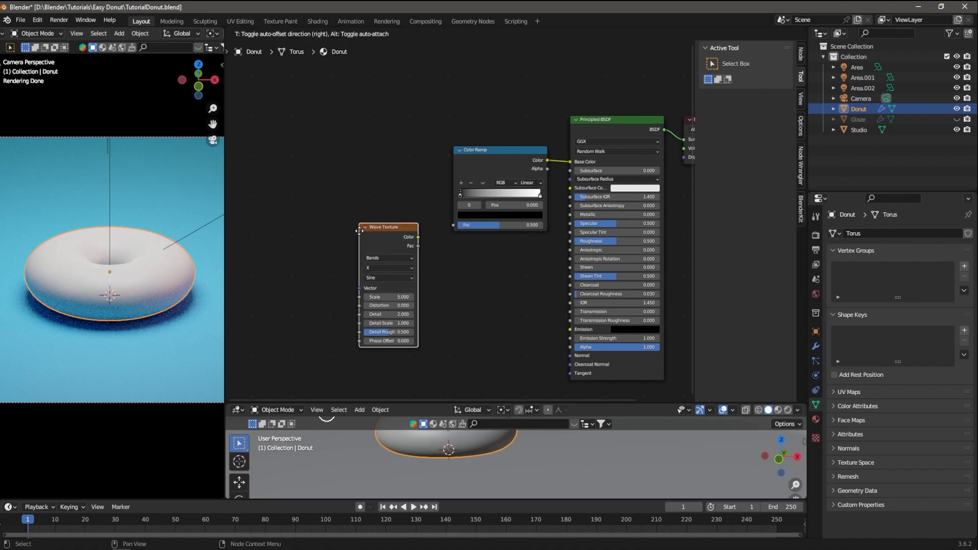
{"action": "left_click", "coordinate": [351, 195]}
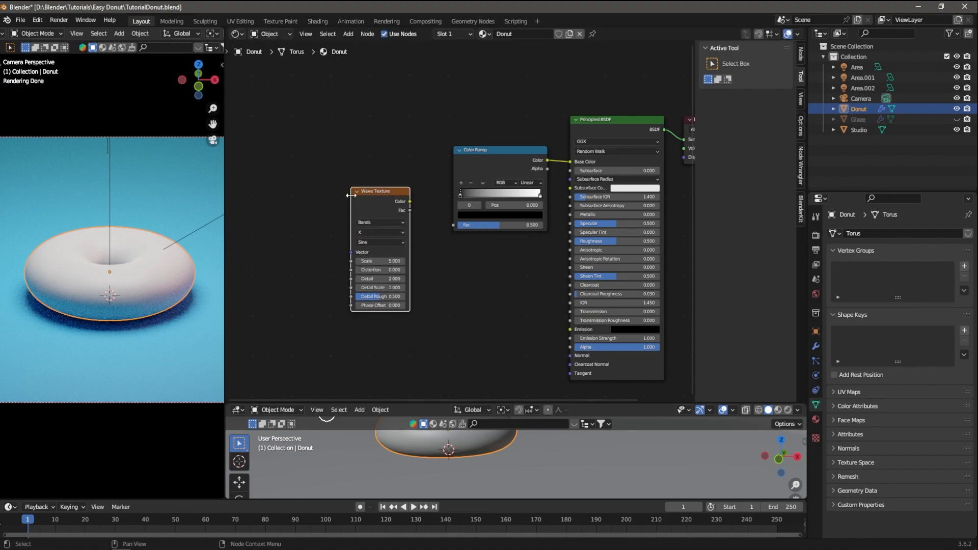
{"action": "scroll", "coordinate": [418, 228], "scroll_direction": "up", "scroll_amount": 1}
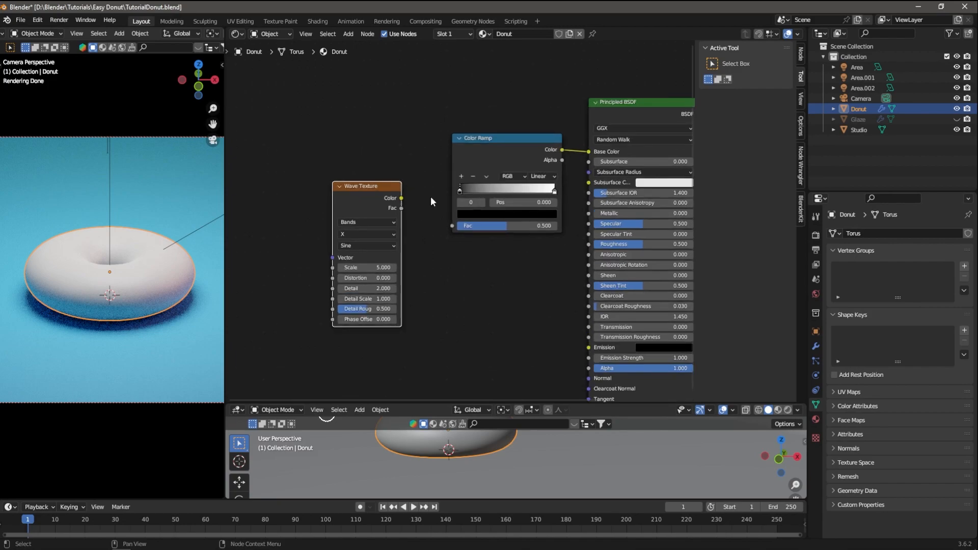
{"action": "left_click_drag", "start_coordinate": [401, 207], "coordinate": [452, 226]}
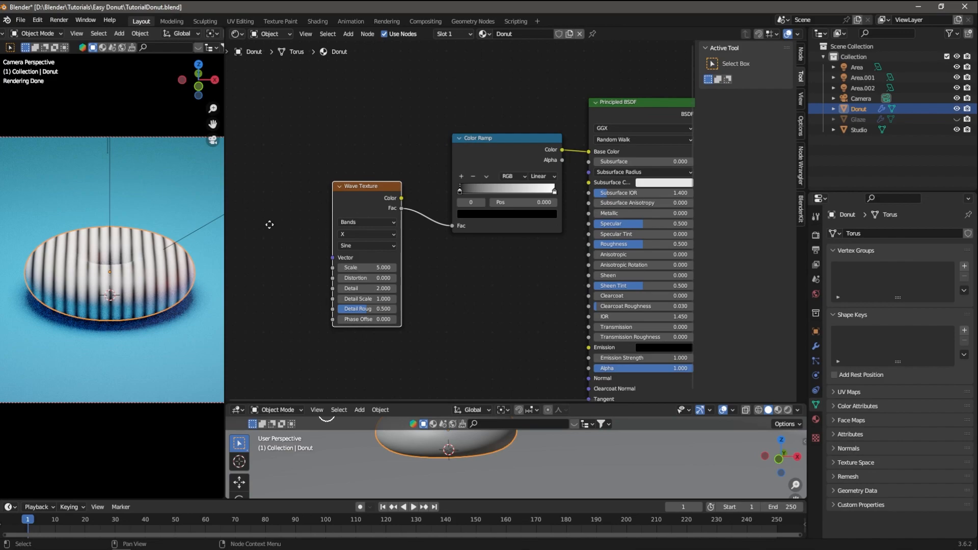
Step: Add Texture Coordinate and Mapping nodes to the Wave Texture, feeding the Mapping vector from the Object coordinates
{"action": "middle_click_drag", "start_coordinate": [269, 225], "coordinate": [334, 211]}
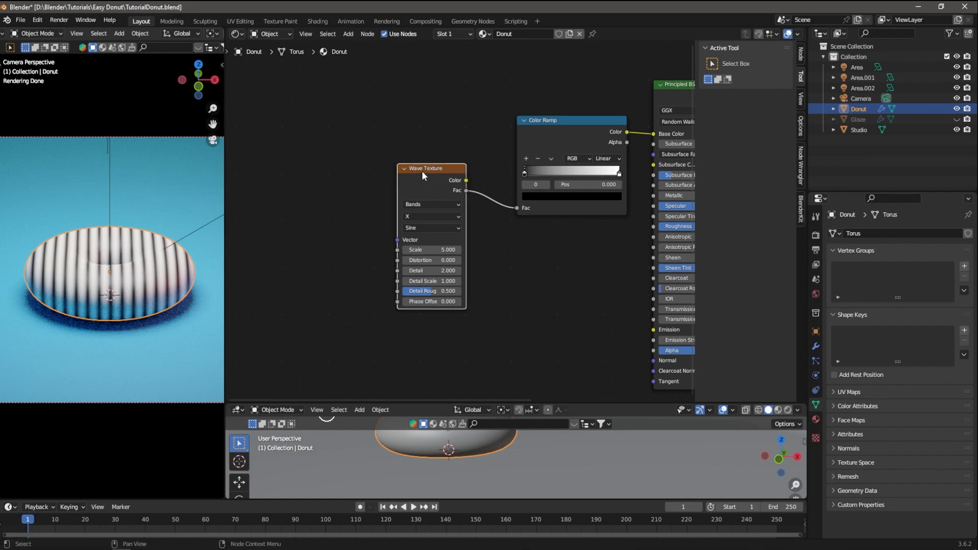
{"action": "key", "text": "ctrl+t"}
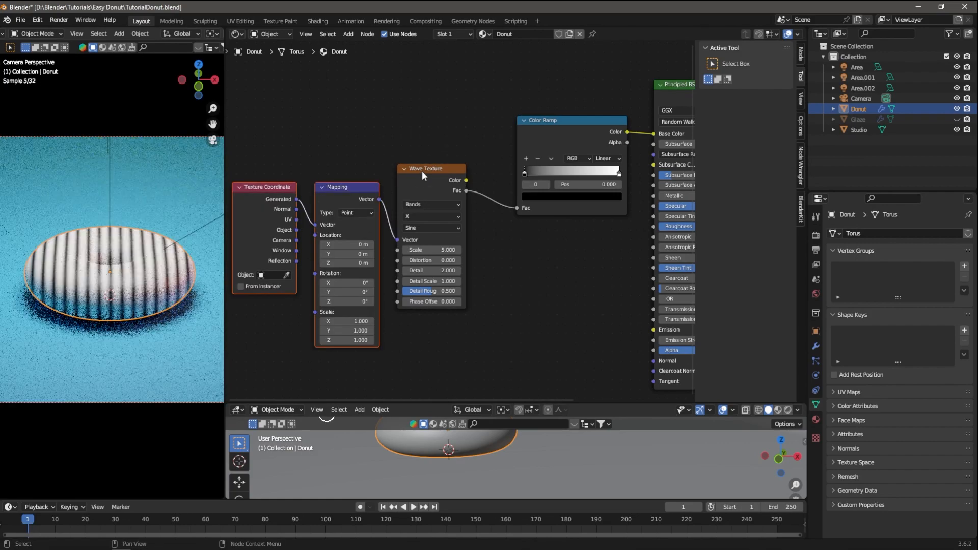
{"action": "left_click_drag", "start_coordinate": [296, 230], "coordinate": [316, 224]}
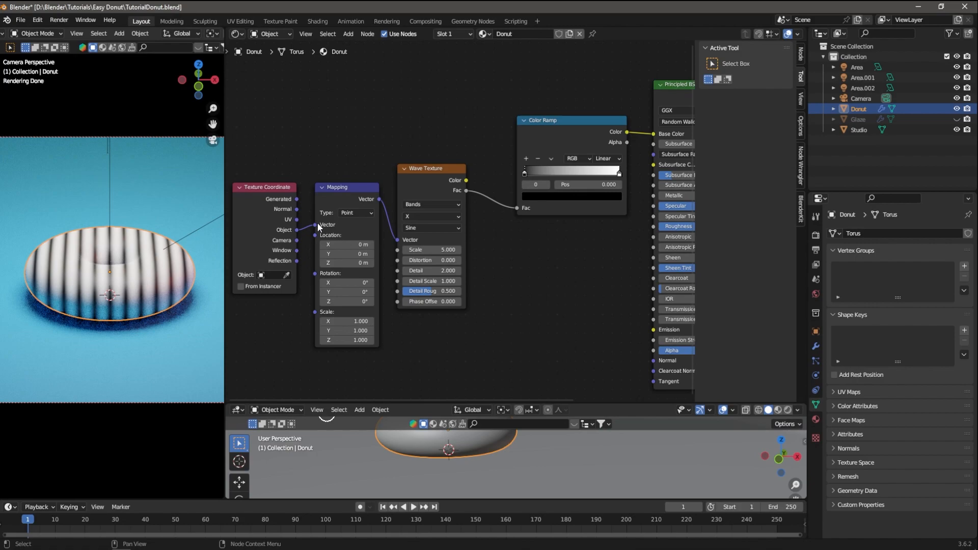
Step: Set the Wave Texture's type to Rings and its rings direction to Spherical
{"action": "left_click", "coordinate": [437, 205]}
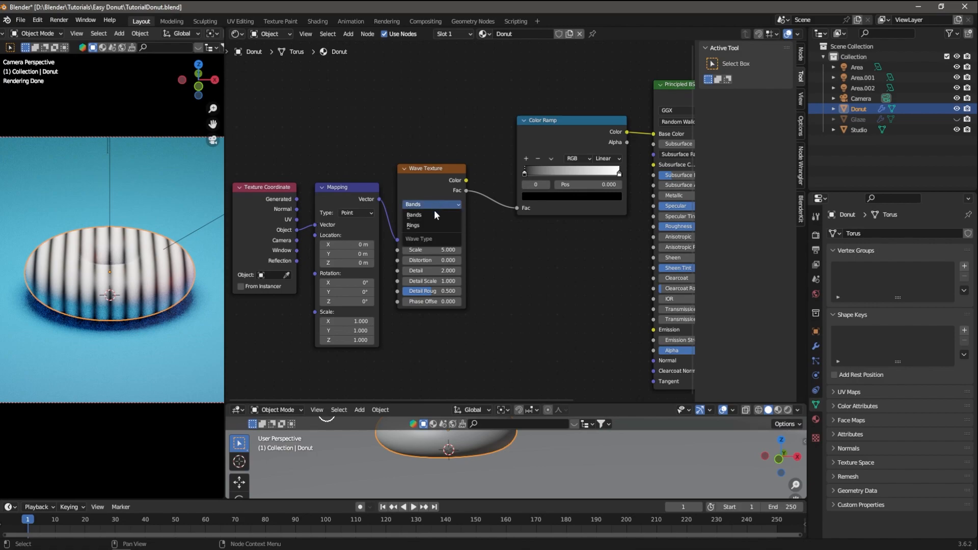
{"action": "left_click", "coordinate": [424, 224]}
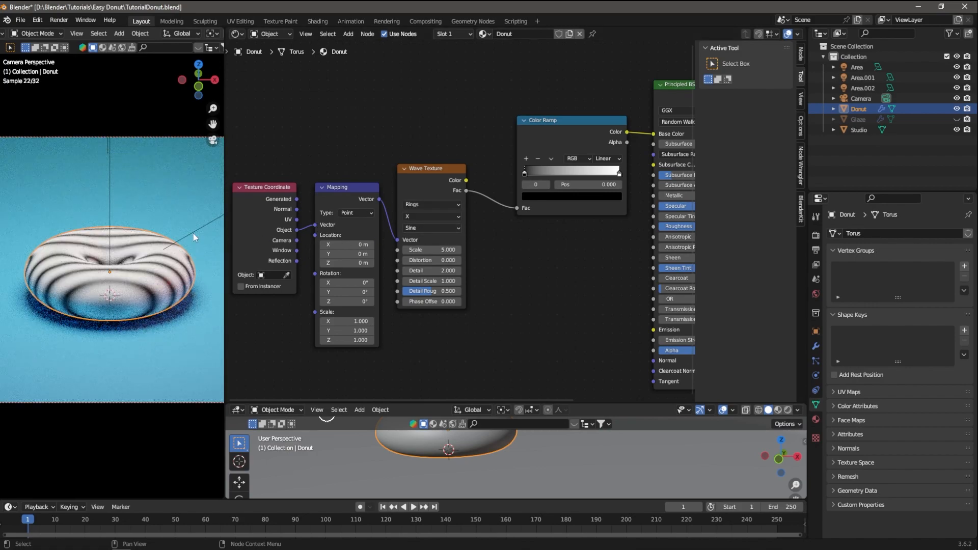
{"action": "key", "text": "KP_0"}
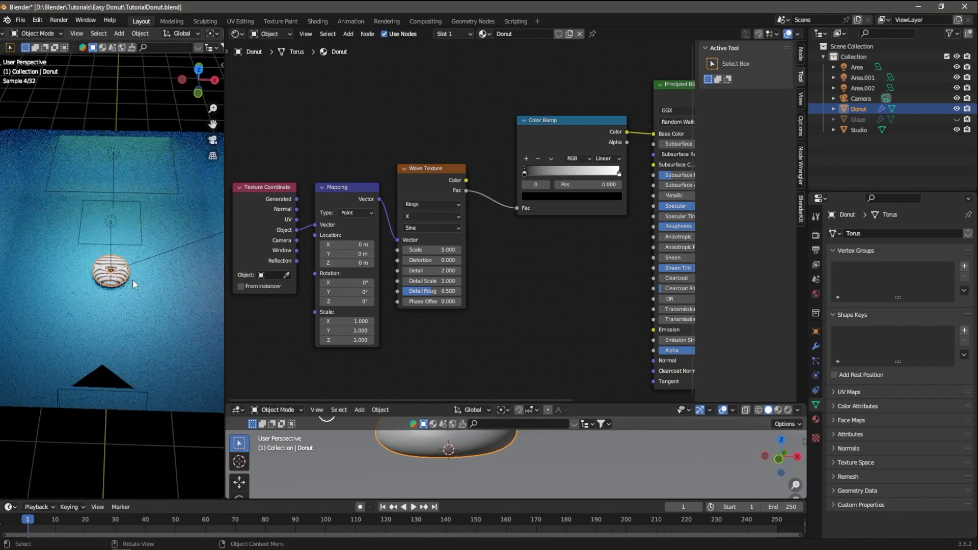
{"action": "middle_click_drag", "start_coordinate": [133, 284], "coordinate": [136, 306]}
{"action": "scroll", "coordinate": [135, 306], "scroll_direction": "up", "scroll_amount": 5}
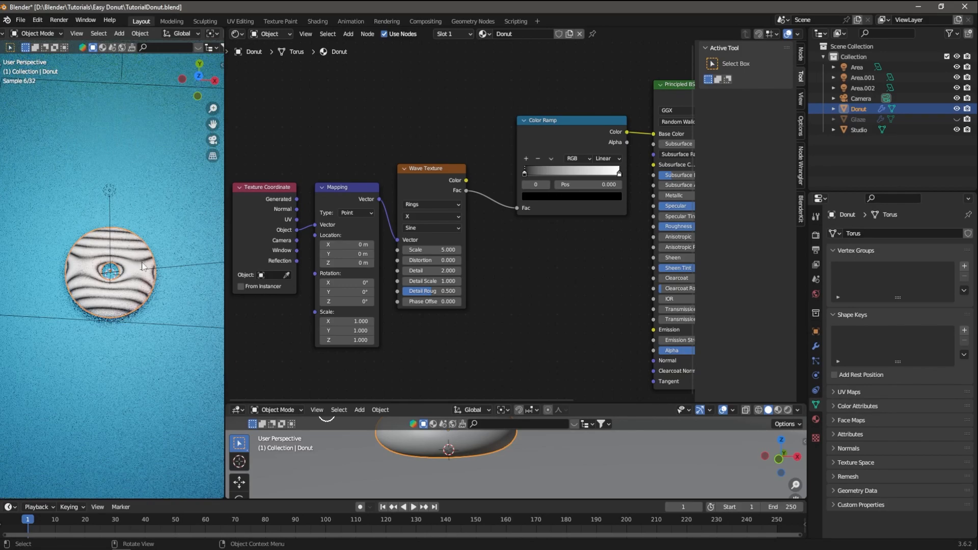
{"action": "left_click", "coordinate": [430, 217]}
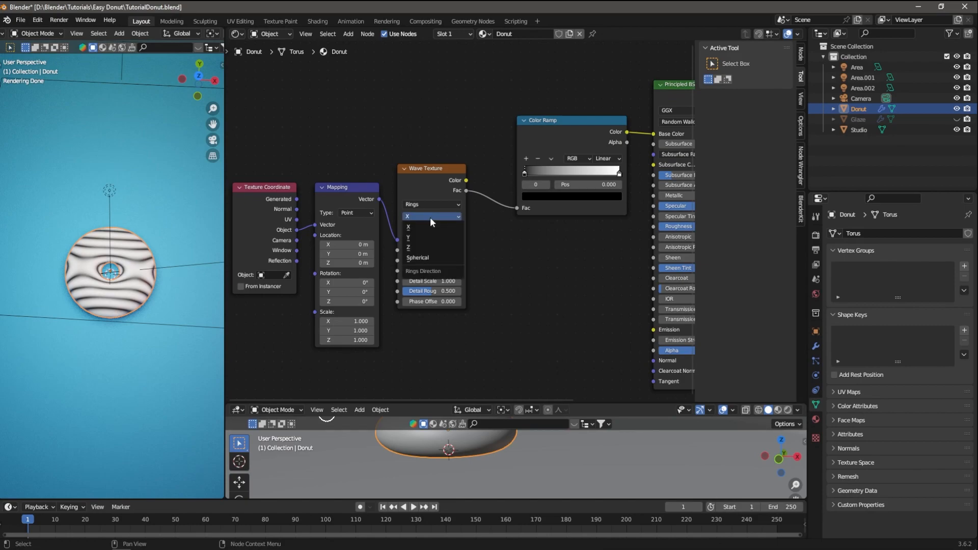
{"action": "left_click", "coordinate": [426, 257]}
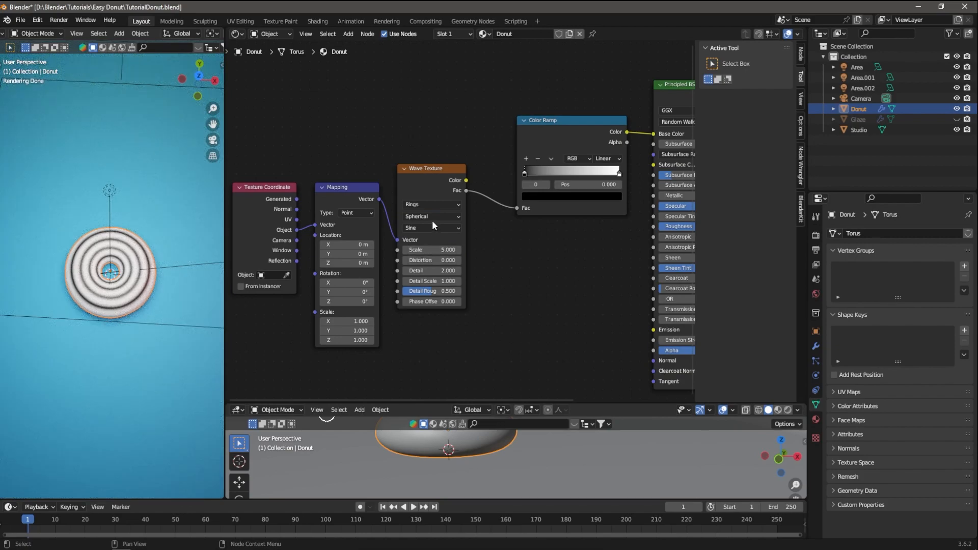
Step: Set the Wave Texture's scale to 0.8 and return the preview viewport to the camera view
{"action": "middle_click_drag", "start_coordinate": [127, 315], "coordinate": [149, 205]}
{"action": "scroll", "coordinate": [149, 206], "scroll_direction": "up", "scroll_amount": 4}
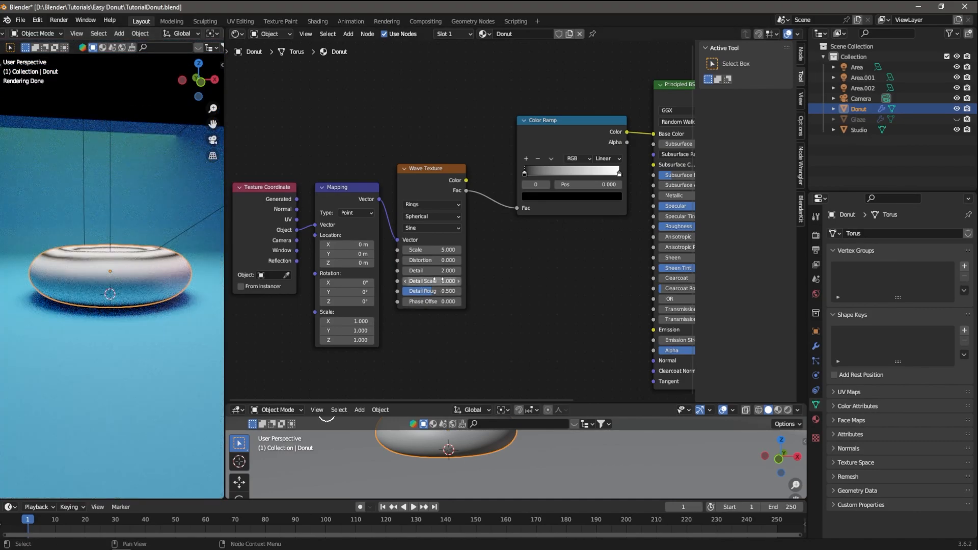
{"action": "left_click_drag", "start_coordinate": [449, 250], "coordinate": [407, 250]}
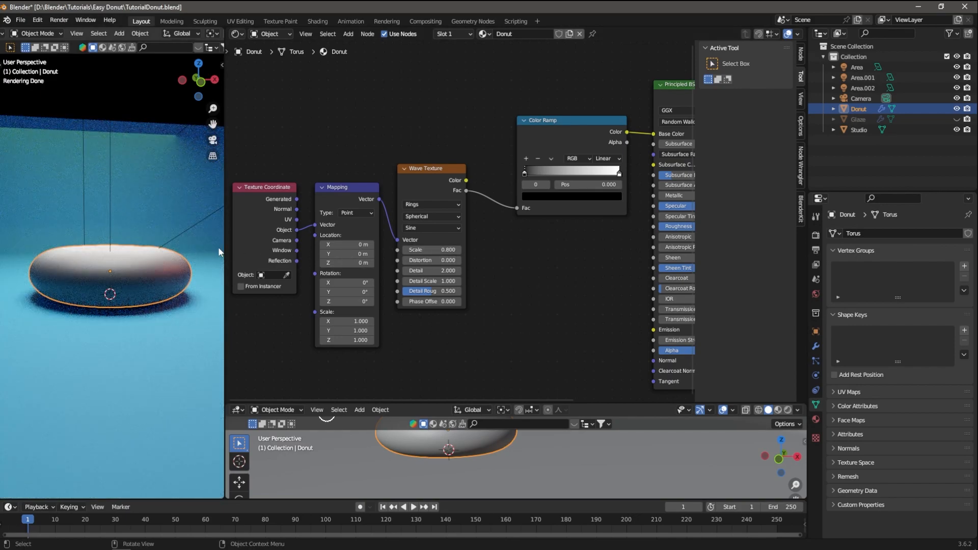
{"action": "key", "text": "KP_0"}
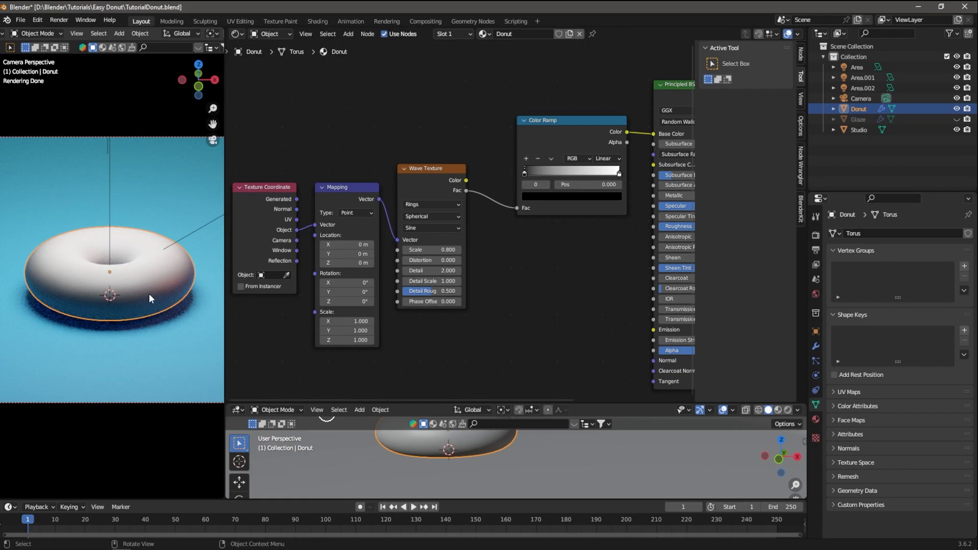
Step: Leave the camera view and switch the preview viewport to Material Preview shading, looking at the donut from the side
{"action": "middle_click_drag", "start_coordinate": [137, 286], "coordinate": [166, 319]}
{"action": "scroll", "coordinate": [191, 178], "scroll_direction": "up", "scroll_amount": 5}
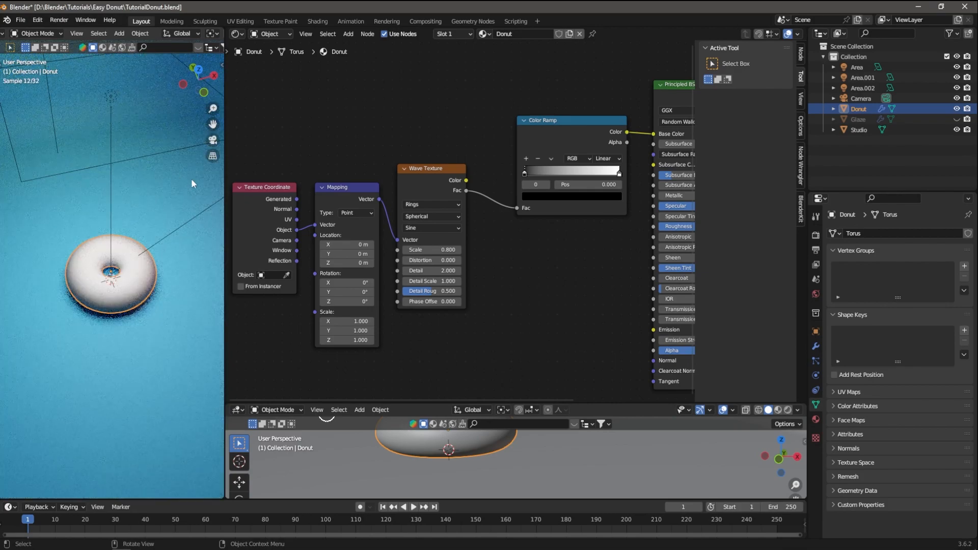
{"action": "scroll", "coordinate": [173, 36], "scroll_direction": "down", "scroll_amount": 6}
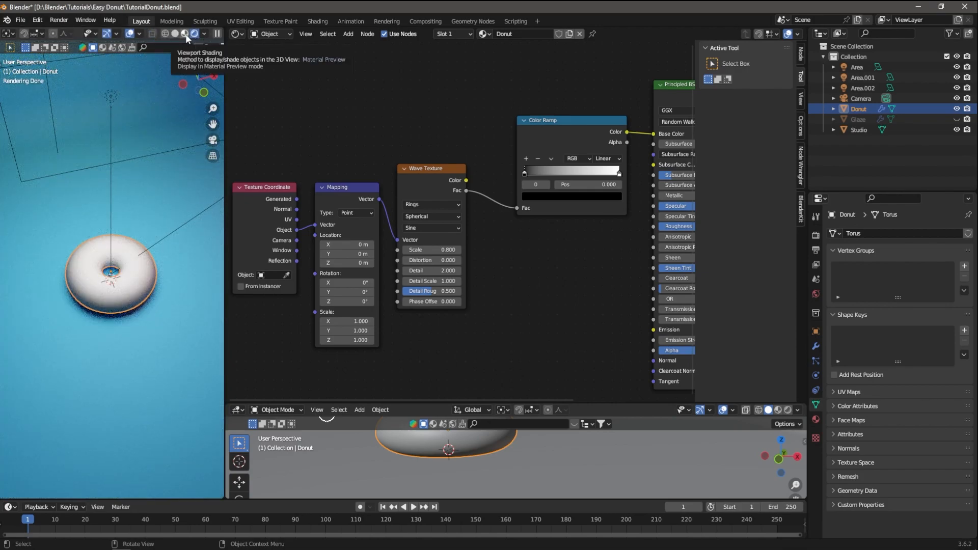
{"action": "left_click", "coordinate": [185, 34]}
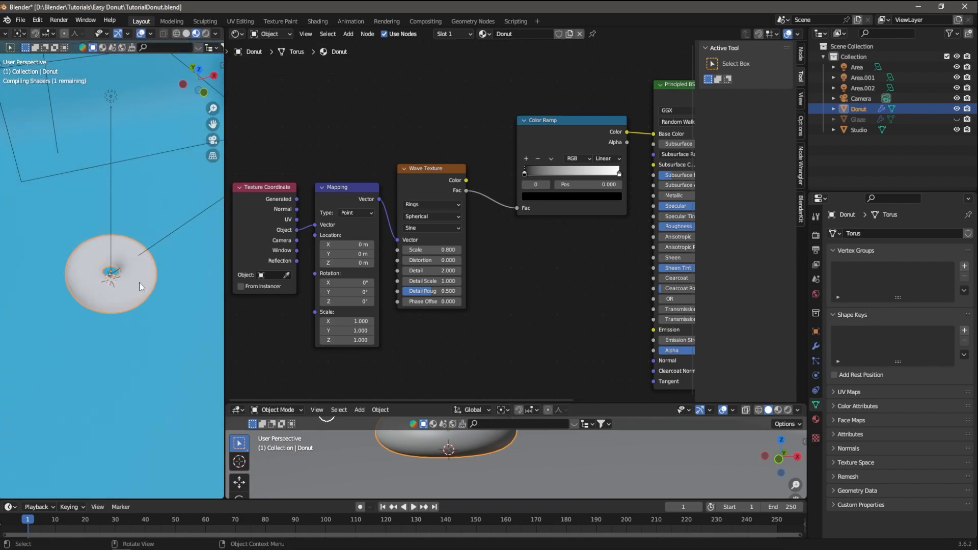
{"action": "middle_click_drag", "start_coordinate": [151, 298], "coordinate": [106, 277]}
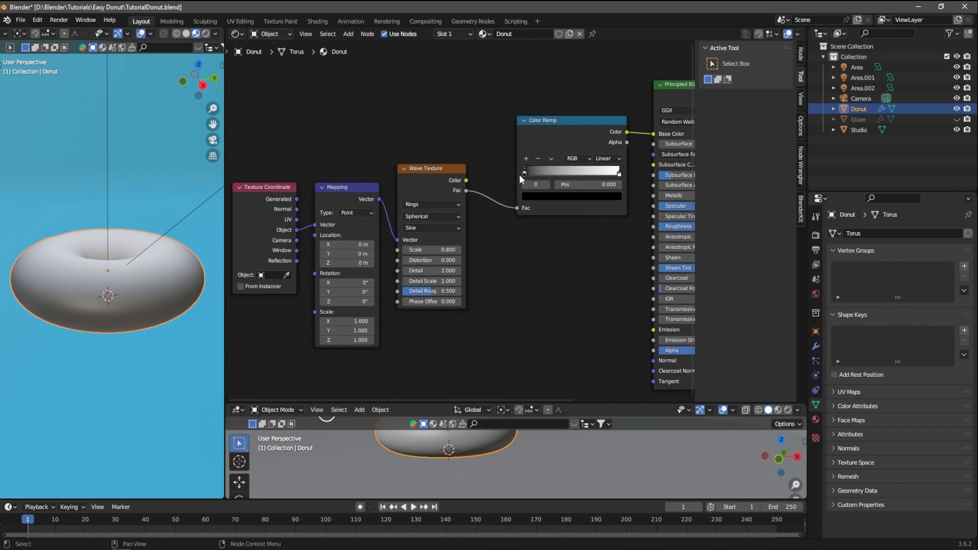
Step: Tighten the Color Ramp by placing the black stop at 0.059 and moving the white stop close to it
{"action": "left_click_drag", "start_coordinate": [525, 172], "coordinate": [537, 172]}
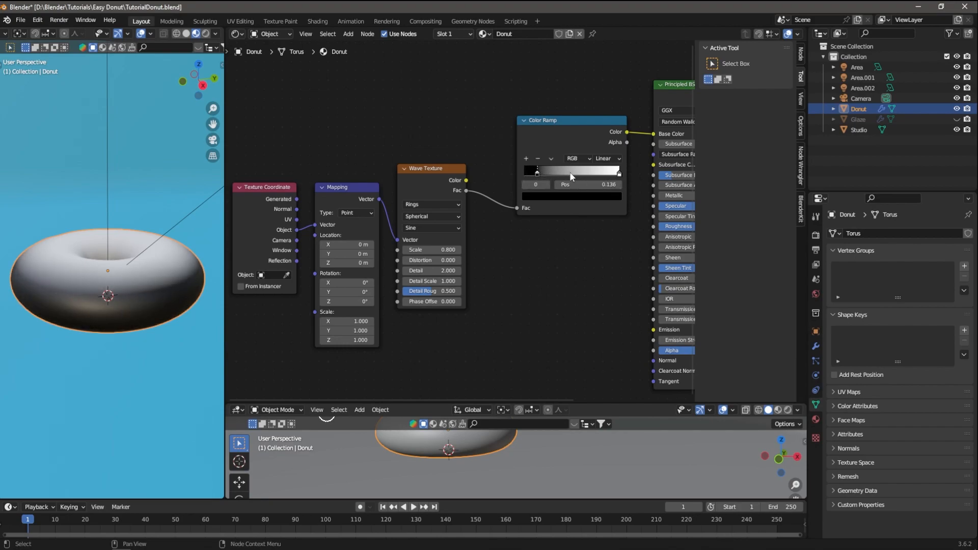
{"action": "left_click_drag", "start_coordinate": [618, 174], "coordinate": [529, 172]}
{"action": "mouse_move", "coordinate": [194, 329]}
{"action": "middle_mouse_down"}
{"action": "mouse_move", "coordinate": [157, 330]}
{"action": "mouse_move", "coordinate": [138, 308]}
{"action": "mouse_move", "coordinate": [84, 307]}
{"action": "mouse_move", "coordinate": [206, 318]}
{"action": "middle_mouse_up"}
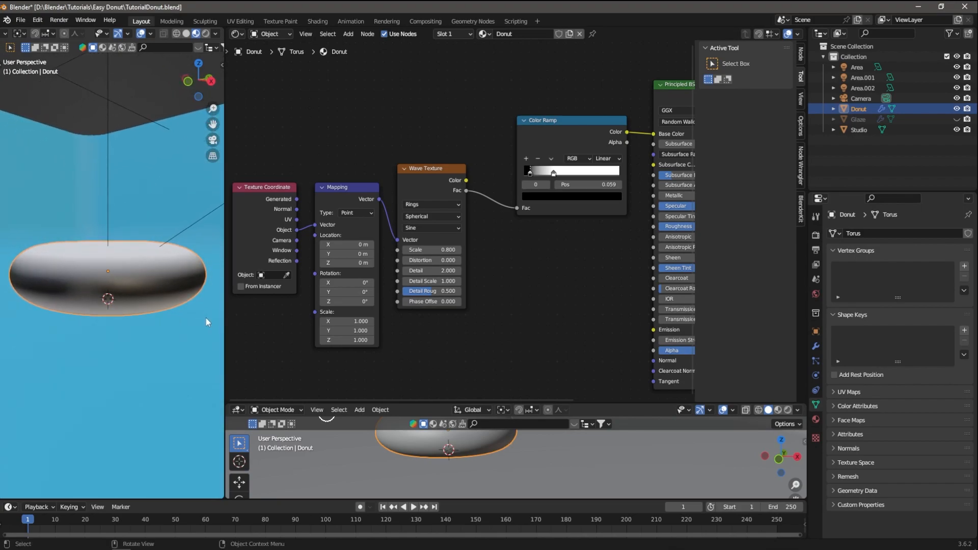
{"action": "middle_click_drag", "start_coordinate": [158, 280], "coordinate": [108, 284]}
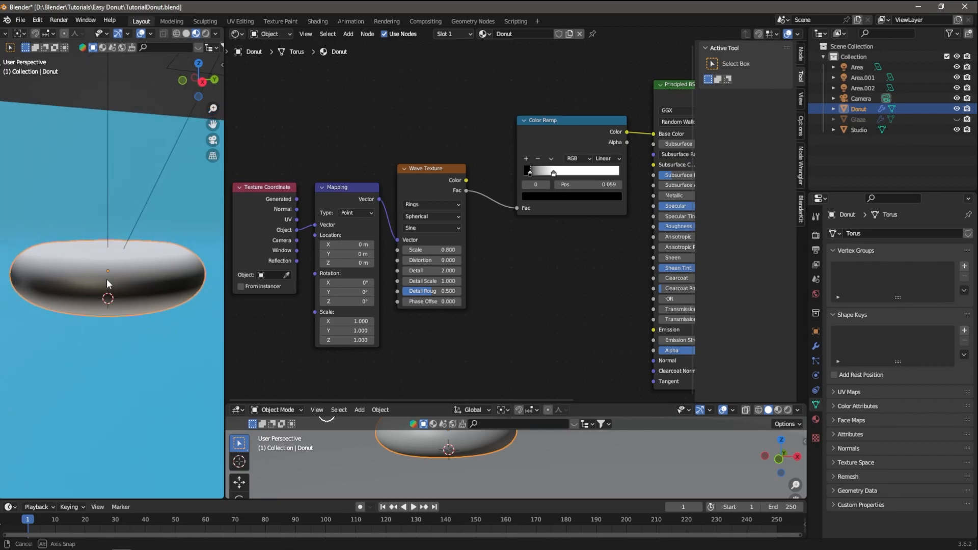
Step: Set the Wave Texture's distortion to 0.2
{"action": "left_click", "coordinate": [433, 260]}
{"action": "type", "text": "1.2"}
{"action": "key", "text": "Return"}
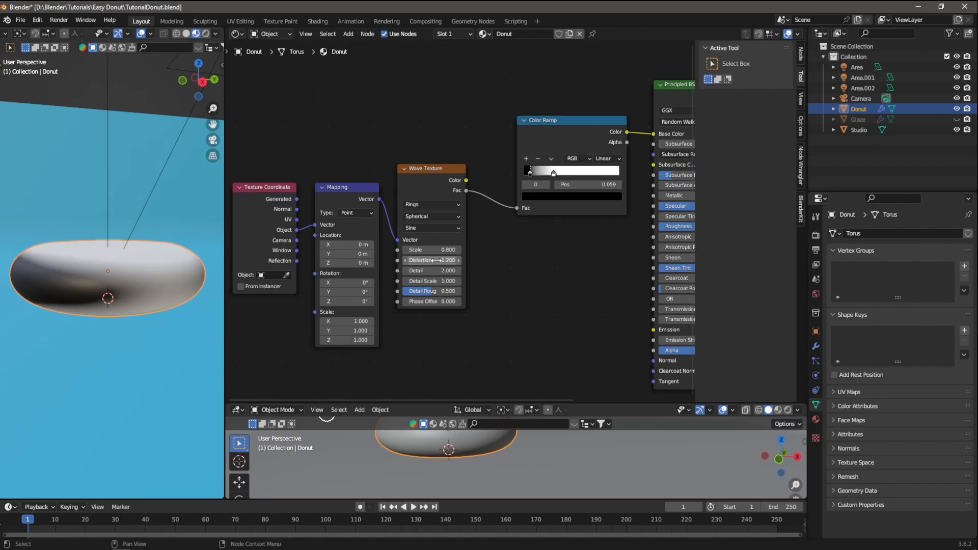
{"action": "left_click_drag", "start_coordinate": [437, 261], "coordinate": [430, 261]}
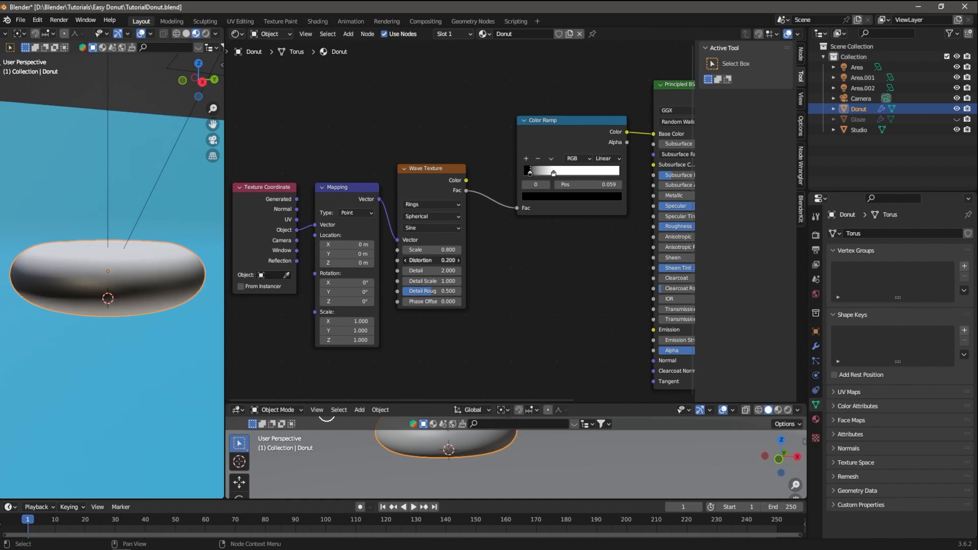
{"action": "left_click_drag", "start_coordinate": [430, 260], "coordinate": [430, 261]}
{"action": "middle_click_drag", "start_coordinate": [93, 261], "coordinate": [170, 281]}
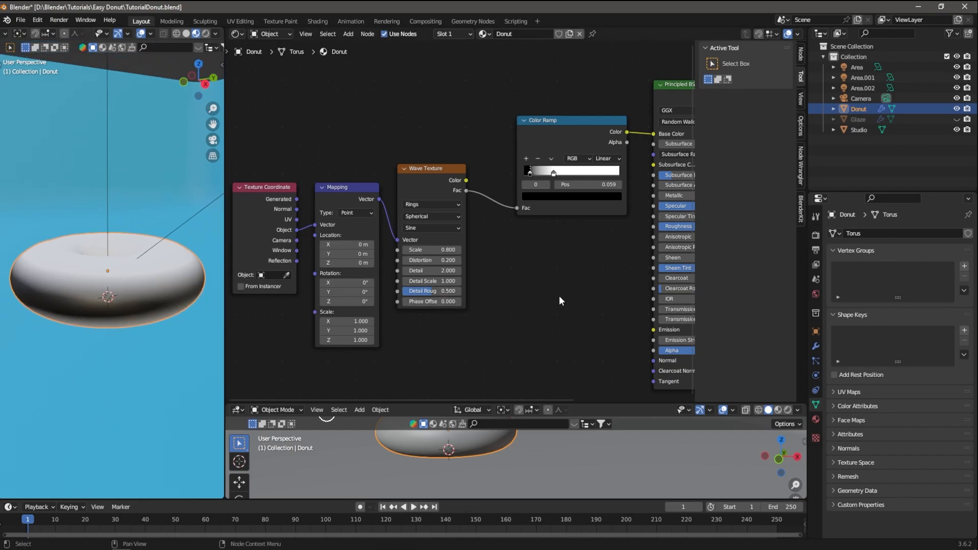
Step: Add a Bump node driven by the Wave Texture's Fac as height and connect its normal to the Principled BSDF's Normal input
{"action": "middle_click_drag", "start_coordinate": [559, 295], "coordinate": [504, 295]}
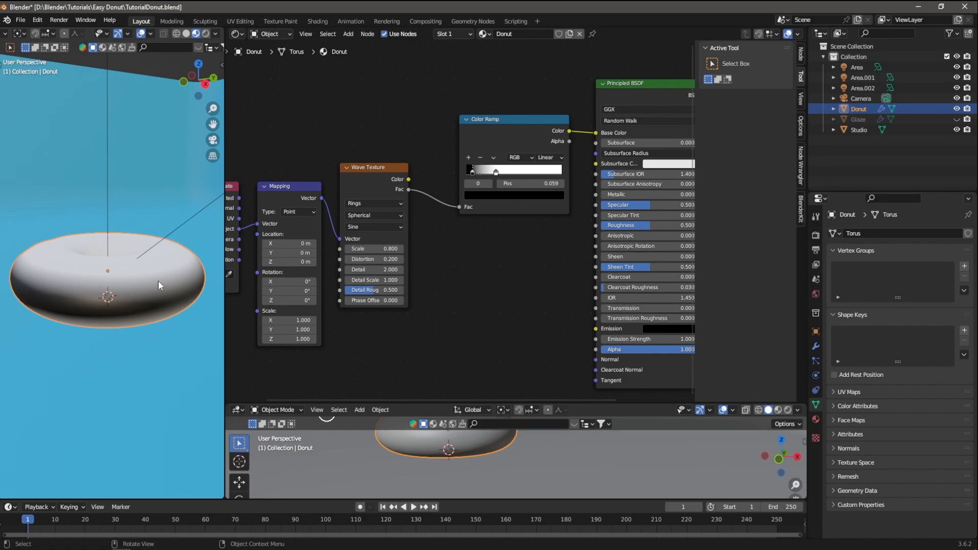
{"action": "scroll", "coordinate": [454, 304], "scroll_direction": "down", "scroll_amount": 1}
{"action": "middle_click_drag", "start_coordinate": [146, 271], "coordinate": [194, 274]}
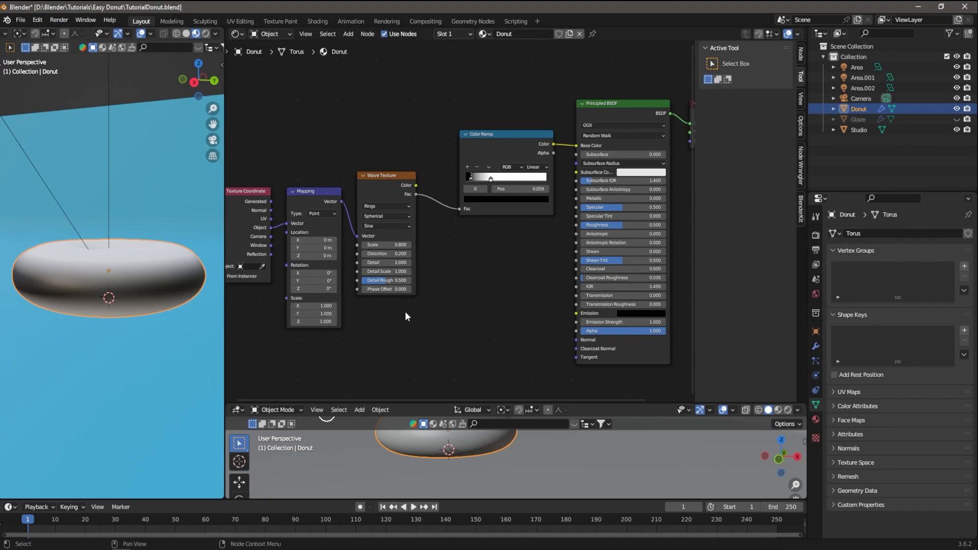
{"action": "key", "text": "shift+a"}
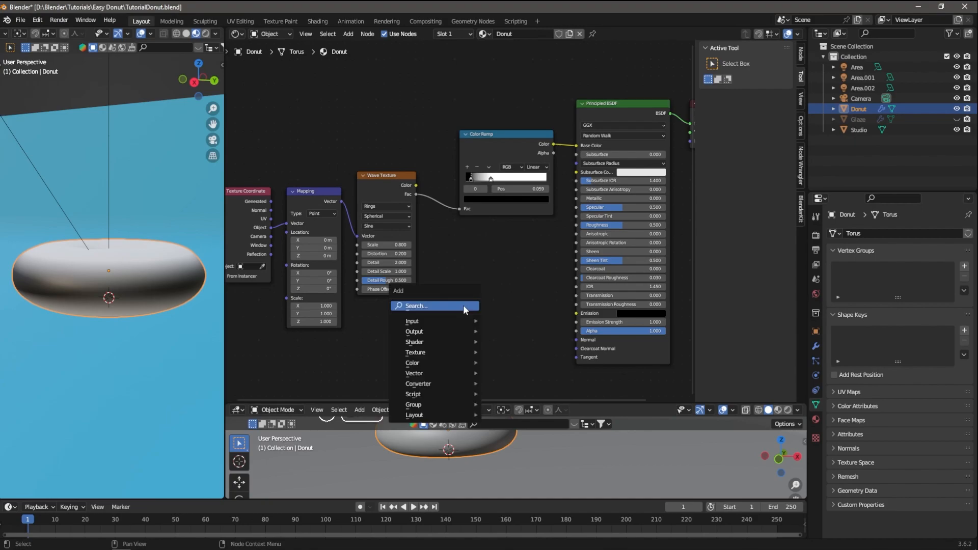
{"action": "left_click", "coordinate": [463, 305]}
{"action": "type", "text": "bump"}
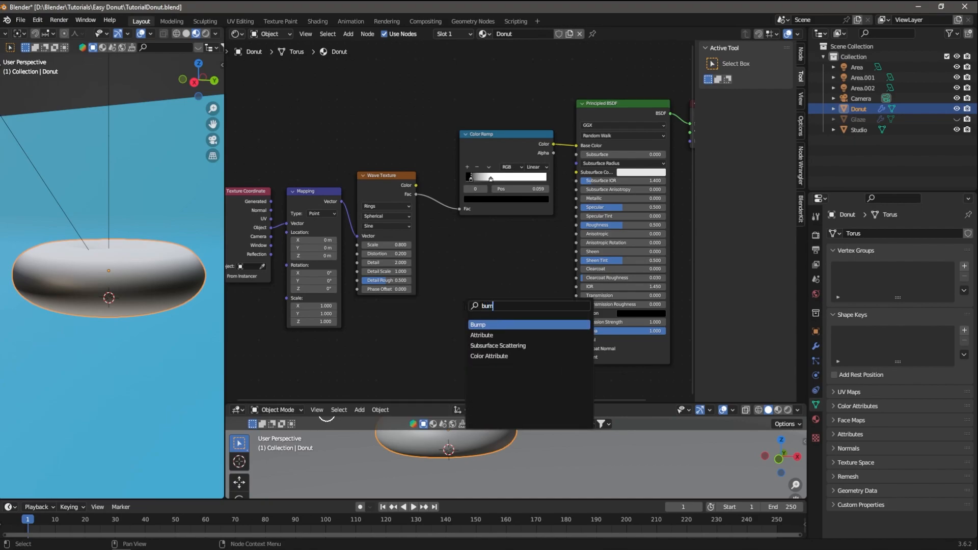
{"action": "key", "text": "Return"}
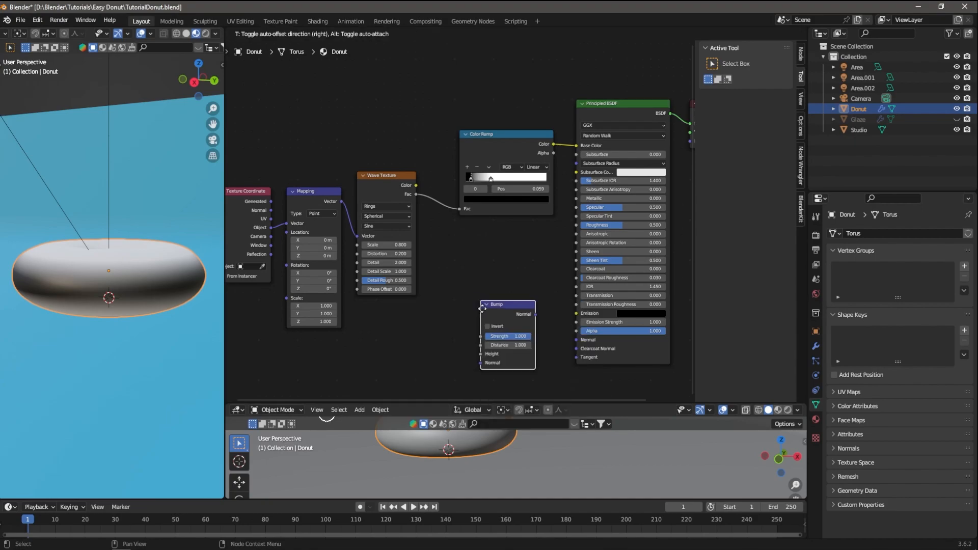
{"action": "left_click", "coordinate": [482, 308]}
{"action": "left_click_drag", "start_coordinate": [538, 315], "coordinate": [576, 340]}
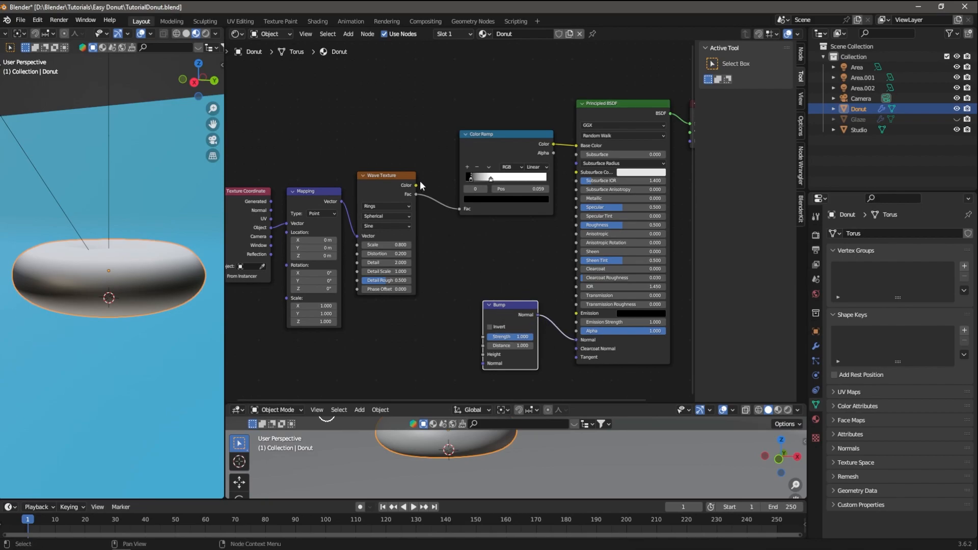
{"action": "left_click_drag", "start_coordinate": [415, 194], "coordinate": [482, 354]}
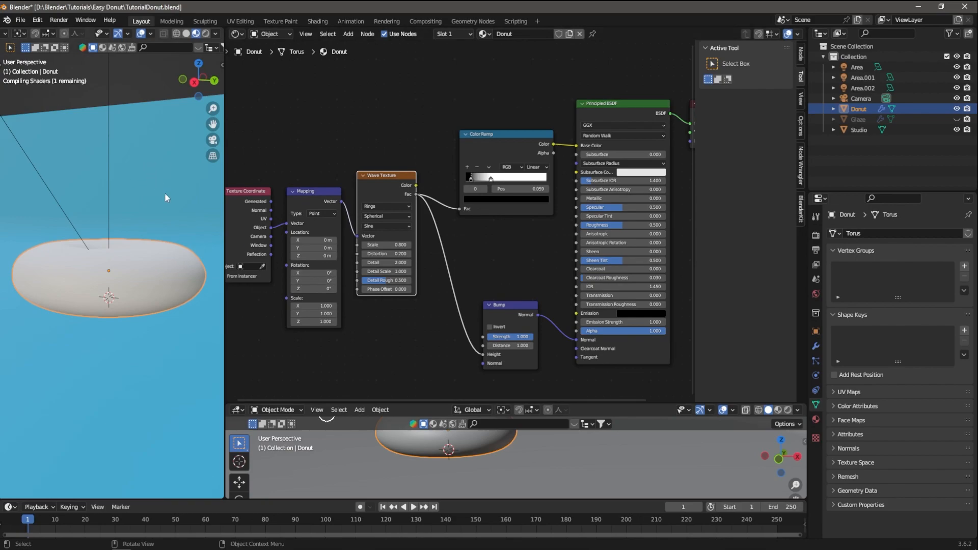
Step: Lower the Bump strength to about 0.525 and show the preview viewport in Rendered shading from the camera view
{"action": "middle_click_drag", "start_coordinate": [156, 222], "coordinate": [145, 255]}
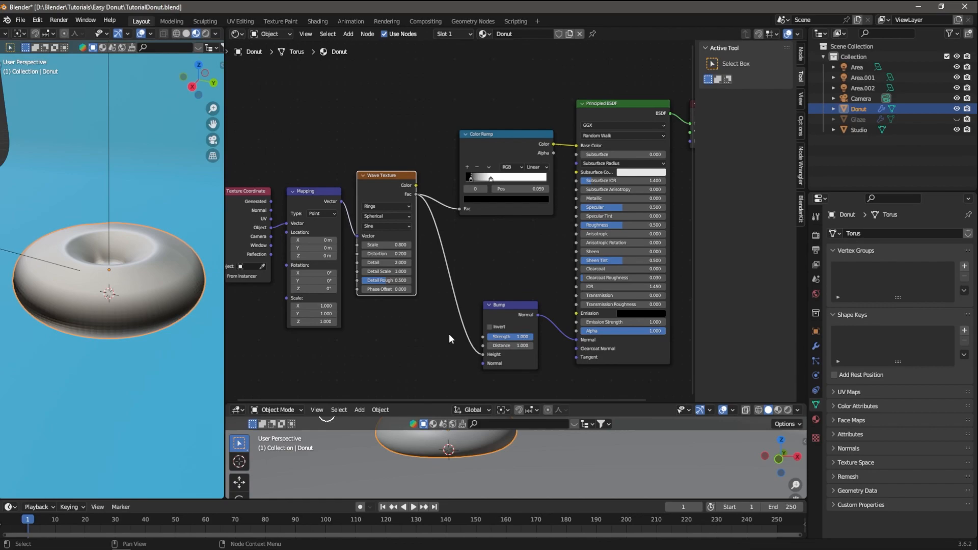
{"action": "left_click_drag", "start_coordinate": [525, 337], "coordinate": [507, 336]}
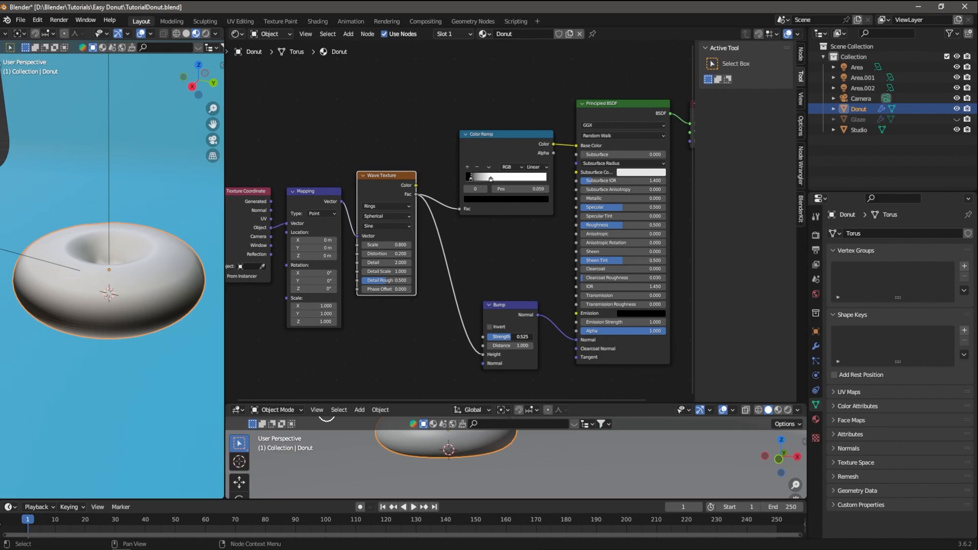
{"action": "left_click", "coordinate": [205, 33]}
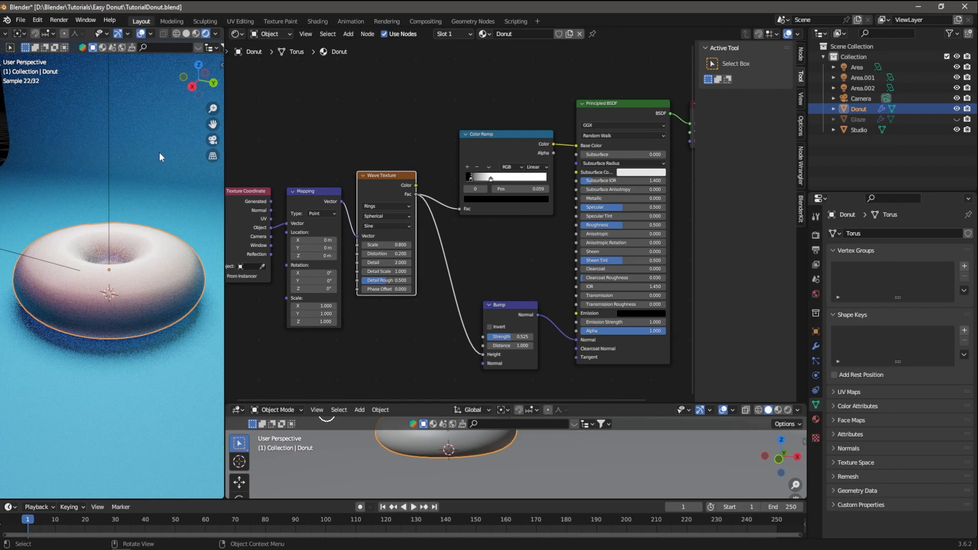
{"action": "scroll", "coordinate": [154, 194], "scroll_direction": "down", "scroll_amount": 1}
{"action": "middle_click_drag", "start_coordinate": [146, 250], "coordinate": [162, 250]}
{"action": "scroll", "coordinate": [163, 250], "scroll_direction": "down", "scroll_amount": 1}
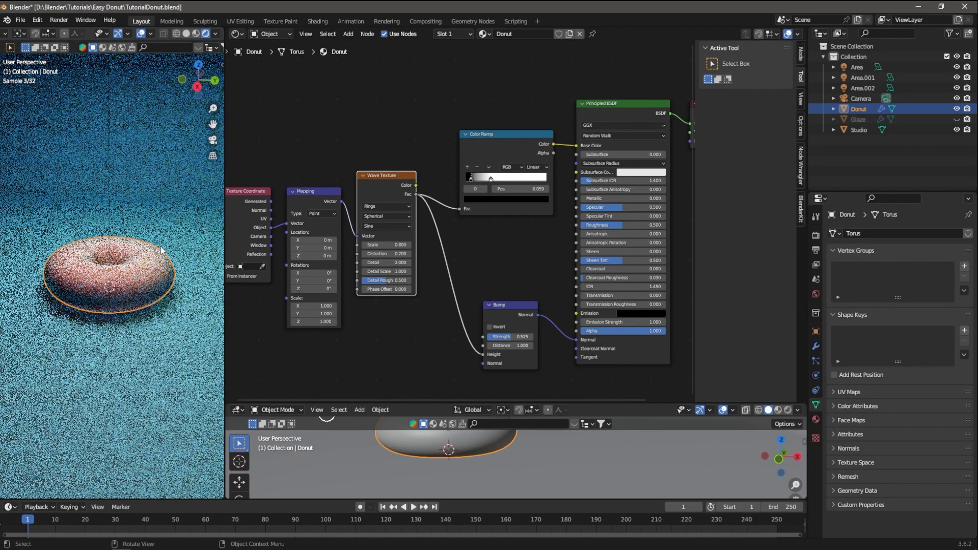
{"action": "key", "text": "KP_0"}
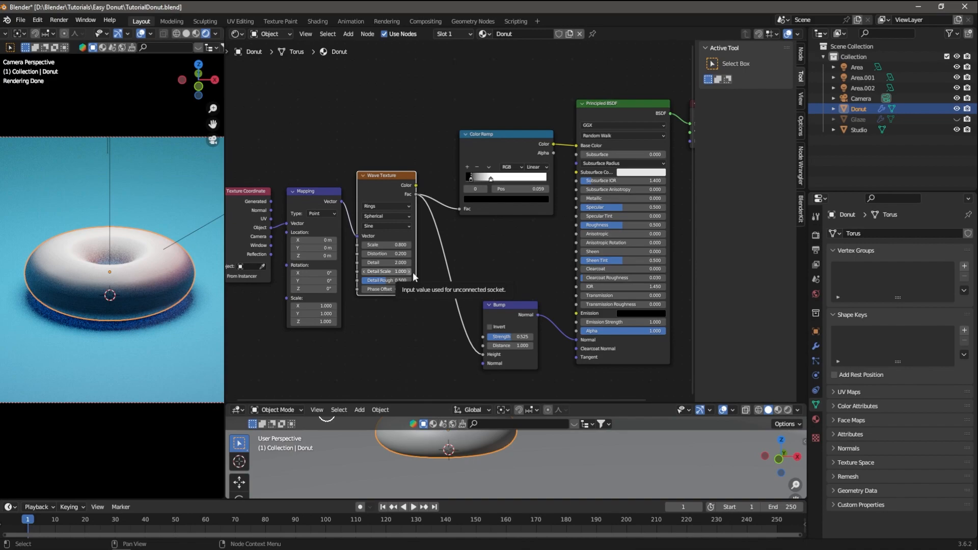
Step: Change the Color Ramp's black stop to a light golden tan
{"action": "middle_click_drag", "start_coordinate": [487, 244], "coordinate": [437, 258]}
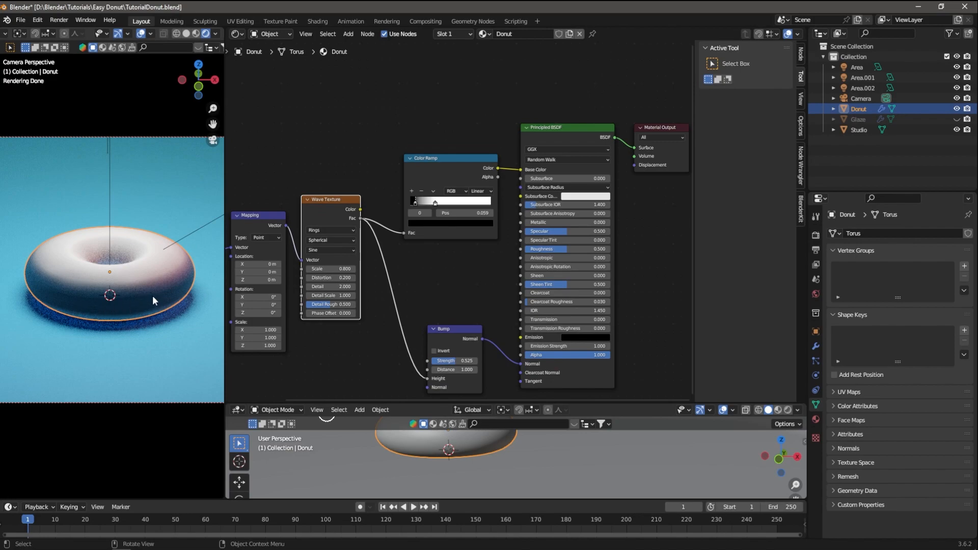
{"action": "left_click", "coordinate": [416, 204]}
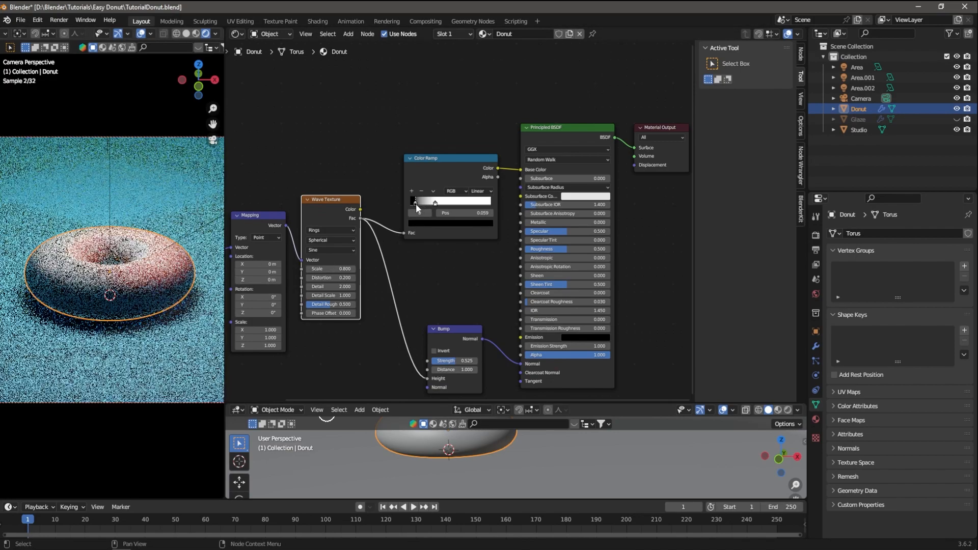
{"action": "left_click", "coordinate": [421, 221]}
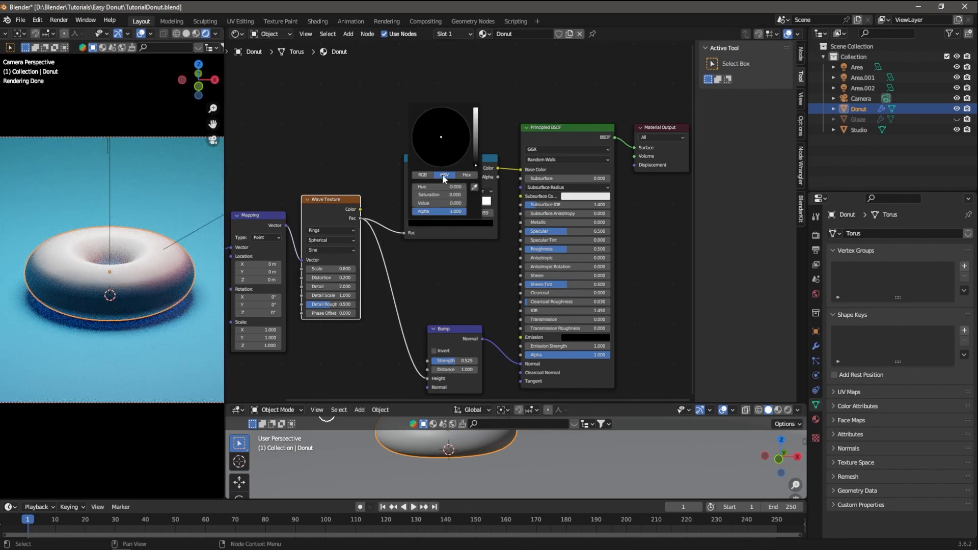
{"action": "left_click", "coordinate": [476, 157]}
{"action": "left_click", "coordinate": [476, 155]}
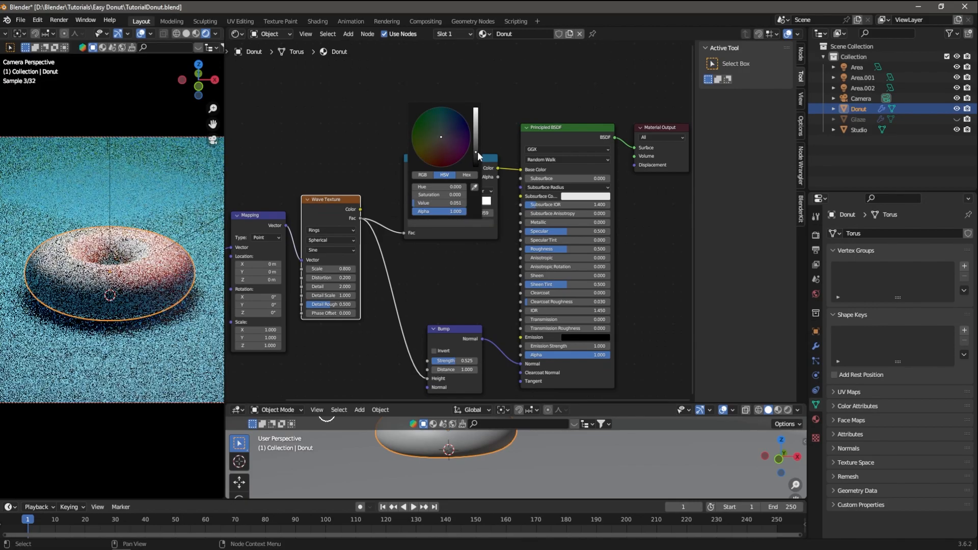
{"action": "left_click", "coordinate": [417, 152]}
{"action": "left_click_drag", "start_coordinate": [475, 151], "coordinate": [475, 121]}
{"action": "left_click", "coordinate": [432, 147]}
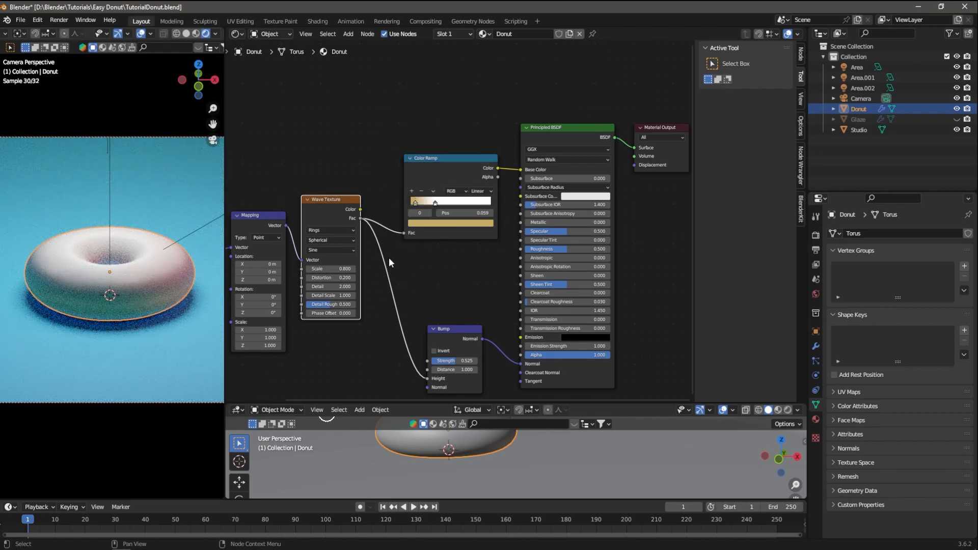
Step: Recolor the Color Ramp's white stop to a saturated orange-brown with value about 0.285 and move it to position 0.082
{"action": "left_click", "coordinate": [436, 203]}
{"action": "left_click", "coordinate": [440, 223]}
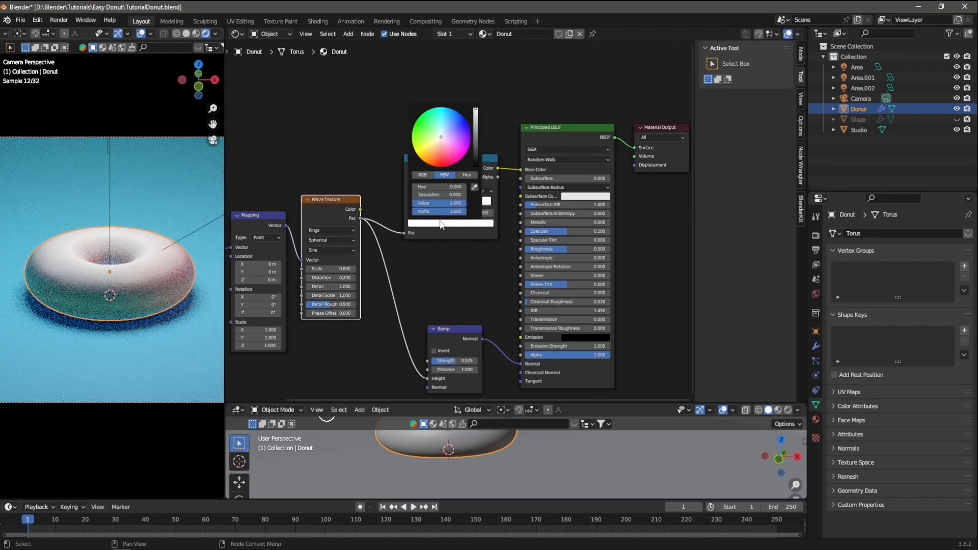
{"action": "left_click_drag", "start_coordinate": [440, 137], "coordinate": [427, 163]}
{"action": "left_click_drag", "start_coordinate": [473, 116], "coordinate": [476, 133]}
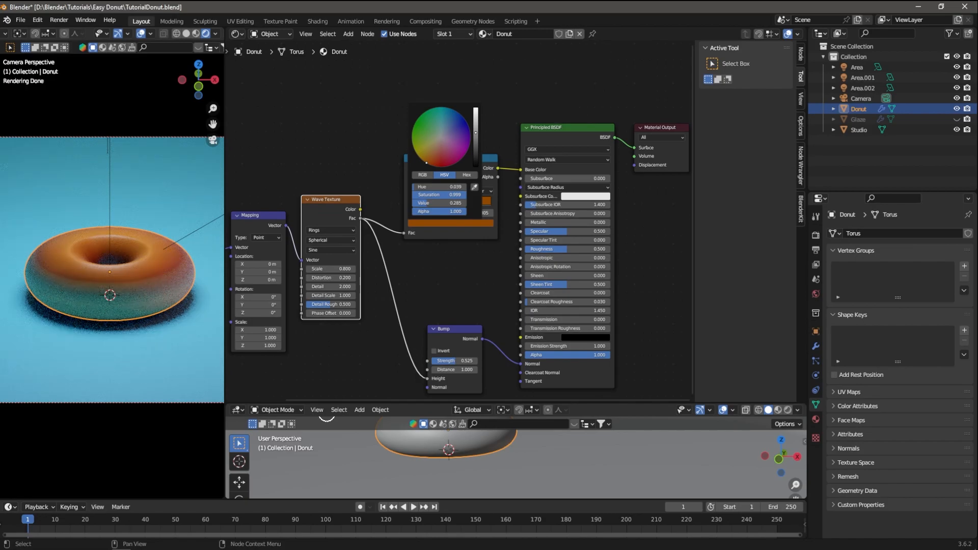
{"action": "left_click_drag", "start_coordinate": [436, 200], "coordinate": [415, 204]}
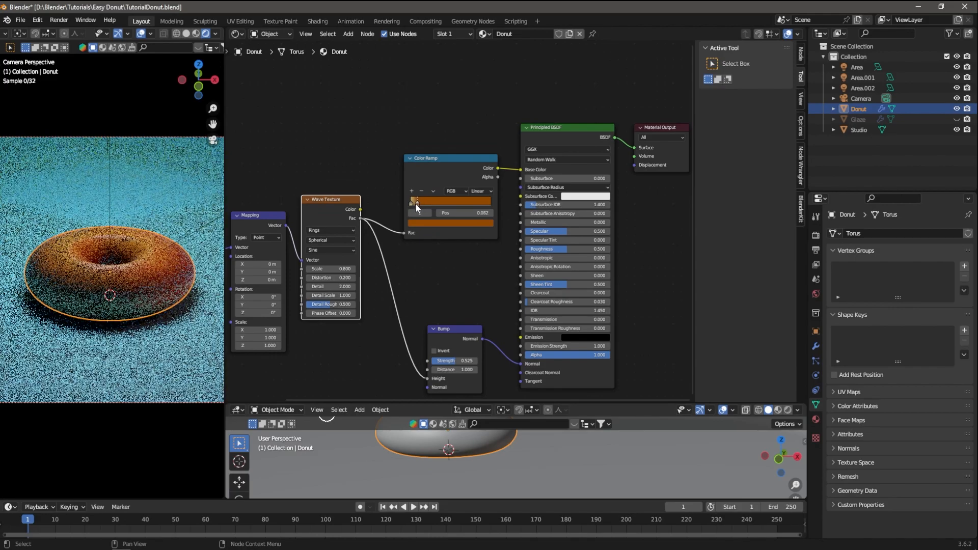
Step: Raise the Principled BSDF's roughness to about 0.886
{"action": "middle_click_drag", "start_coordinate": [194, 330], "coordinate": [200, 296]}
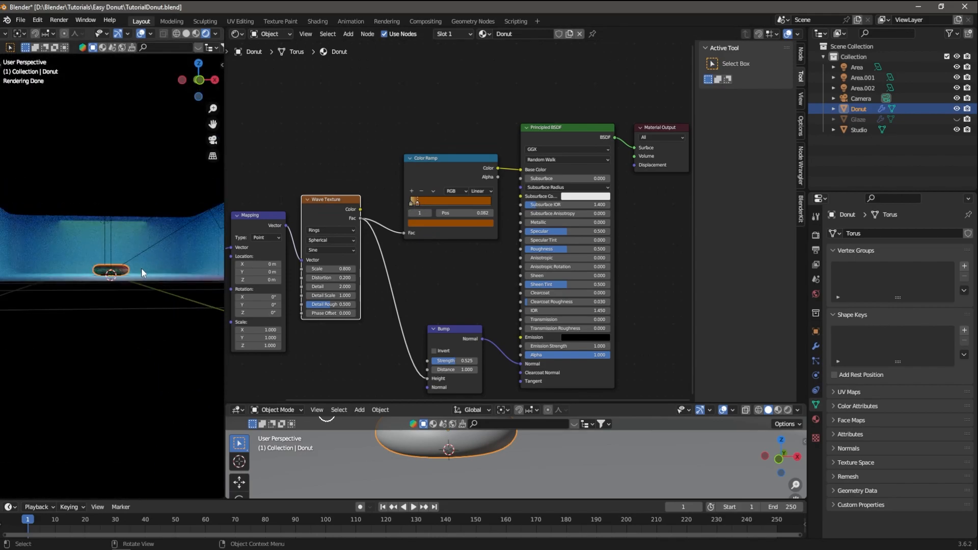
{"action": "scroll", "coordinate": [143, 269], "scroll_direction": "up", "scroll_amount": 9}
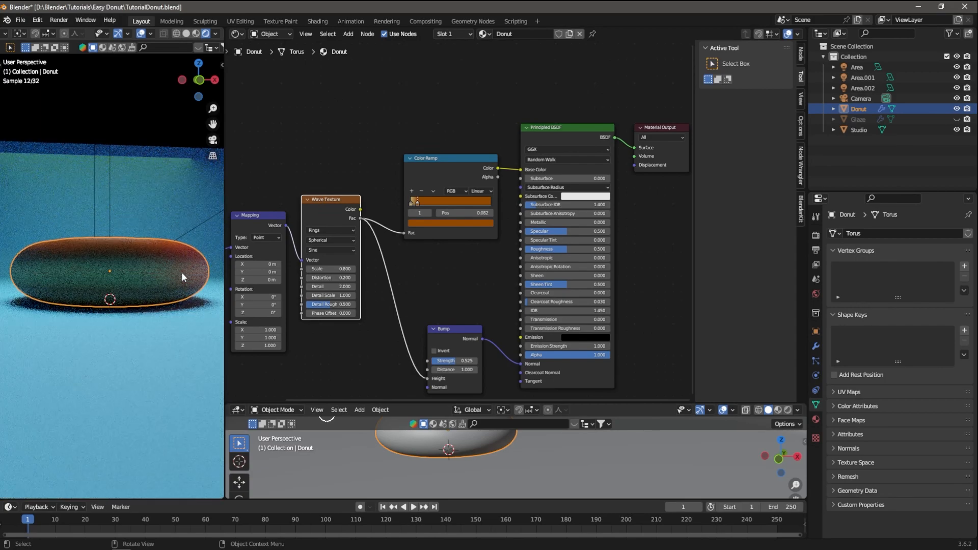
{"action": "middle_click_drag", "start_coordinate": [182, 272], "coordinate": [179, 312]}
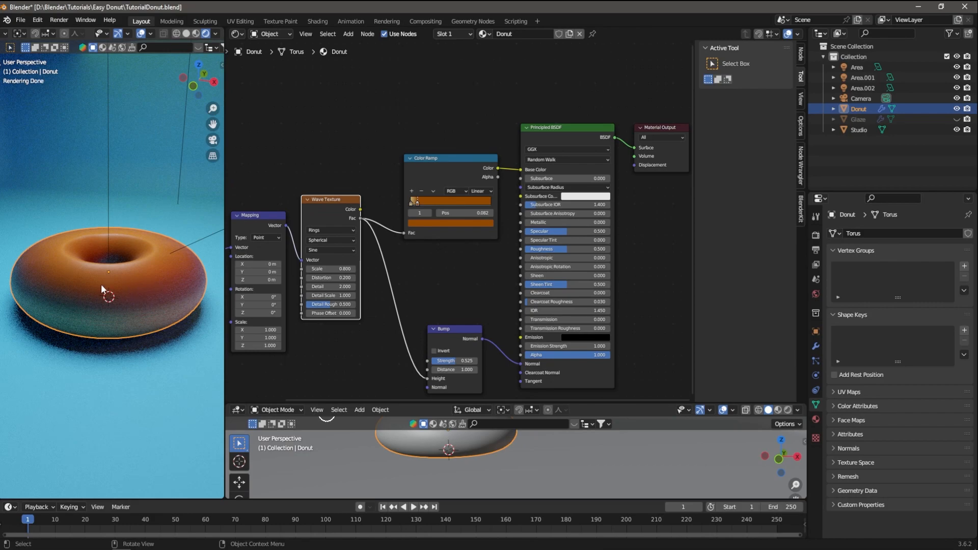
{"action": "middle_click_drag", "start_coordinate": [111, 265], "coordinate": [103, 293]}
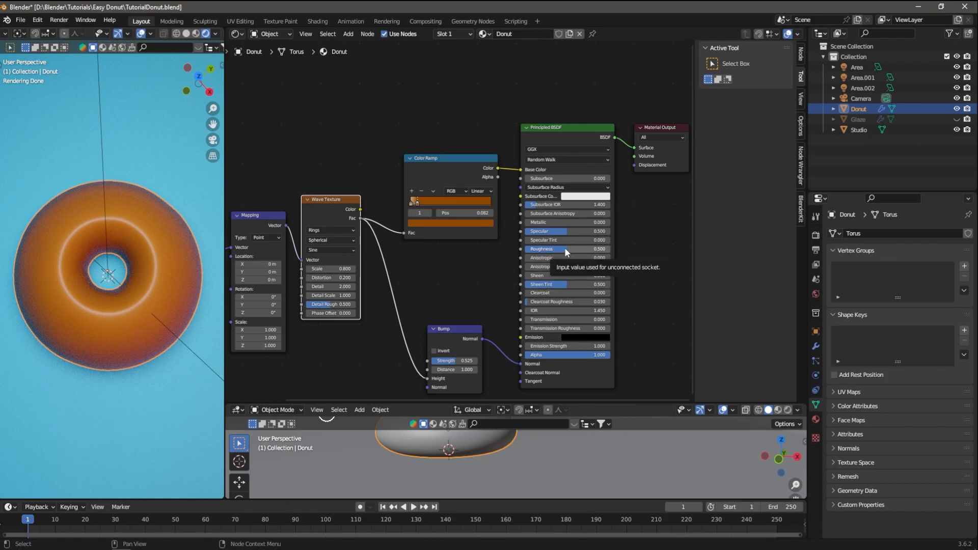
{"action": "left_click_drag", "start_coordinate": [565, 248], "coordinate": [601, 249]}
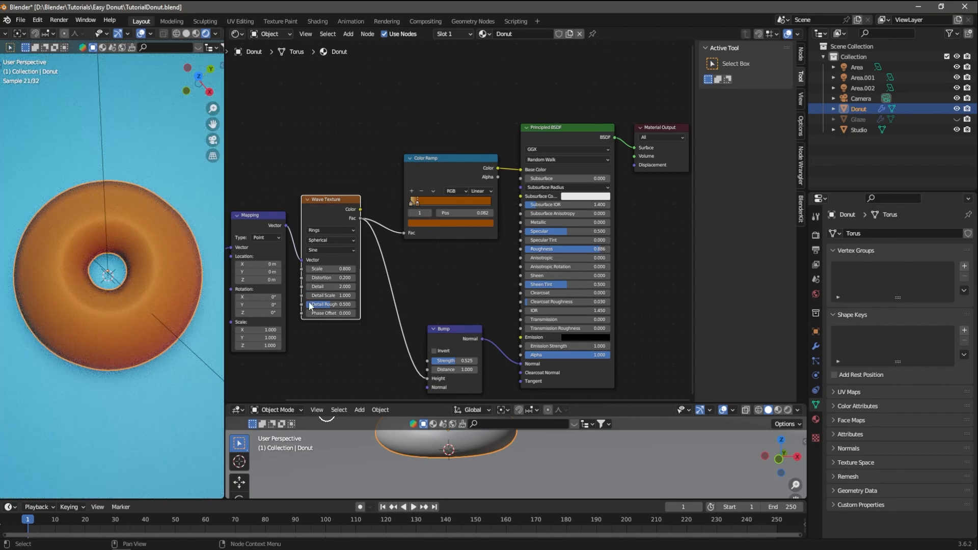
Step: Set the Wave Texture's detail to 15
{"action": "scroll", "coordinate": [340, 310], "scroll_direction": "up", "scroll_amount": 2}
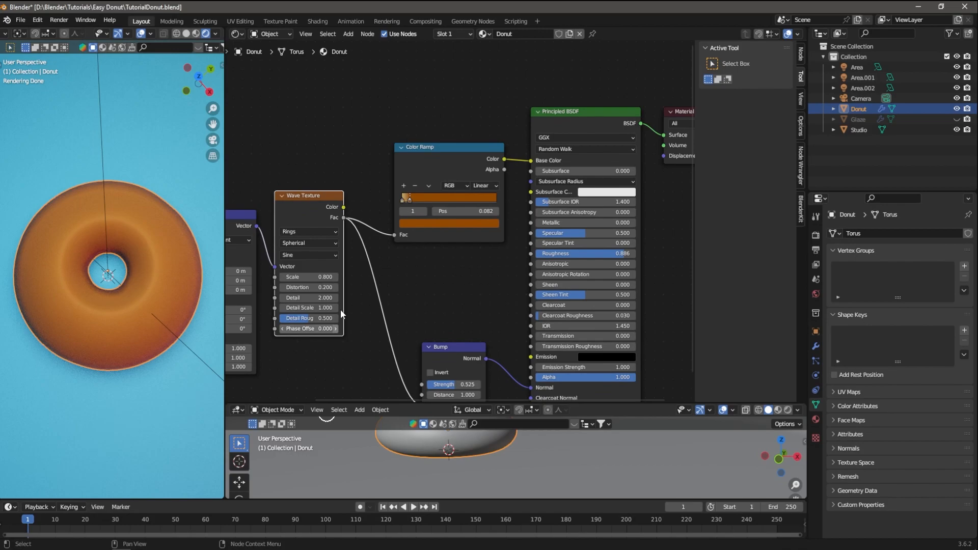
{"action": "scroll", "coordinate": [341, 310], "scroll_direction": "up", "scroll_amount": 1}
{"action": "left_click_drag", "start_coordinate": [282, 304], "coordinate": [326, 304]}
{"action": "middle_click_drag", "start_coordinate": [93, 310], "coordinate": [101, 225]}
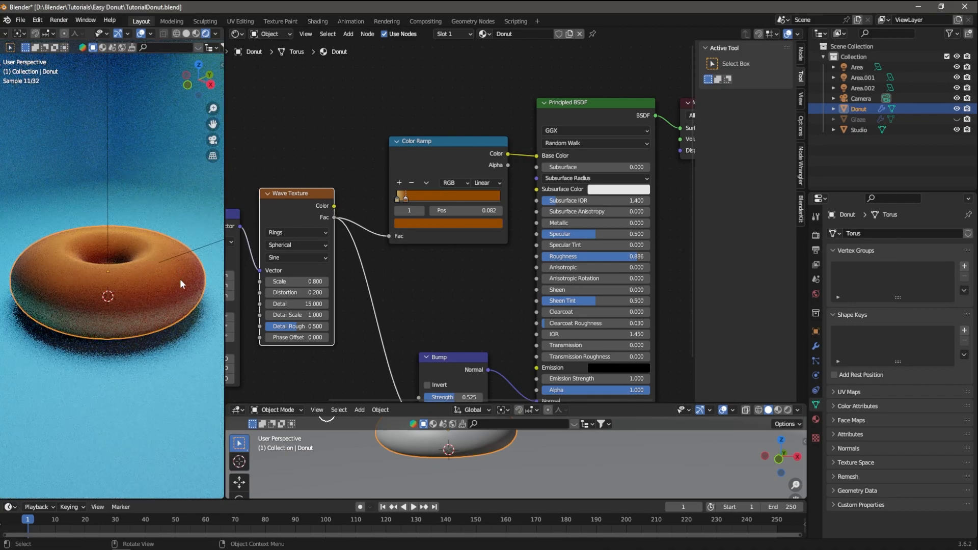
Step: Widen the preview viewport and examine the rendered donut's side band from the front and from above
{"action": "left_click_drag", "start_coordinate": [223, 255], "coordinate": [322, 255]}
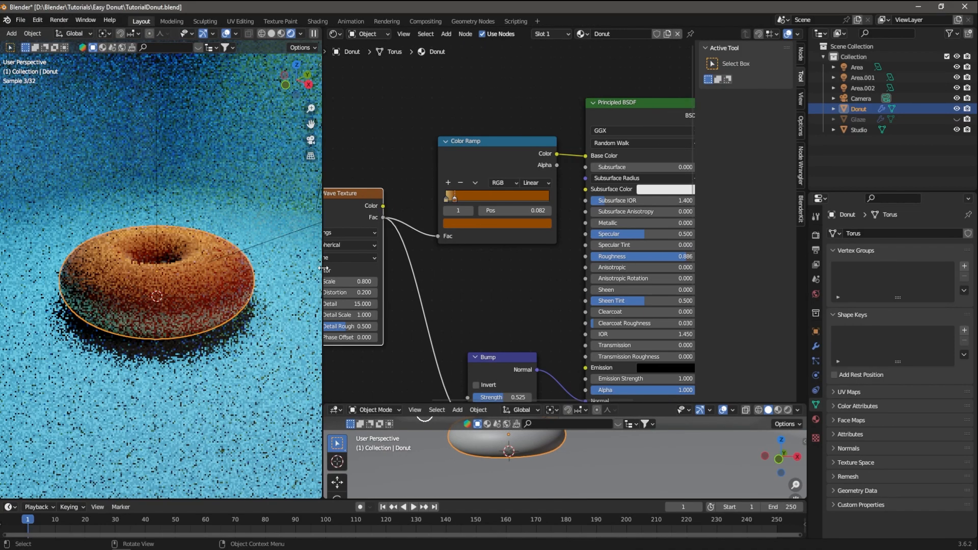
{"action": "middle_click_drag", "start_coordinate": [442, 295], "coordinate": [518, 292]}
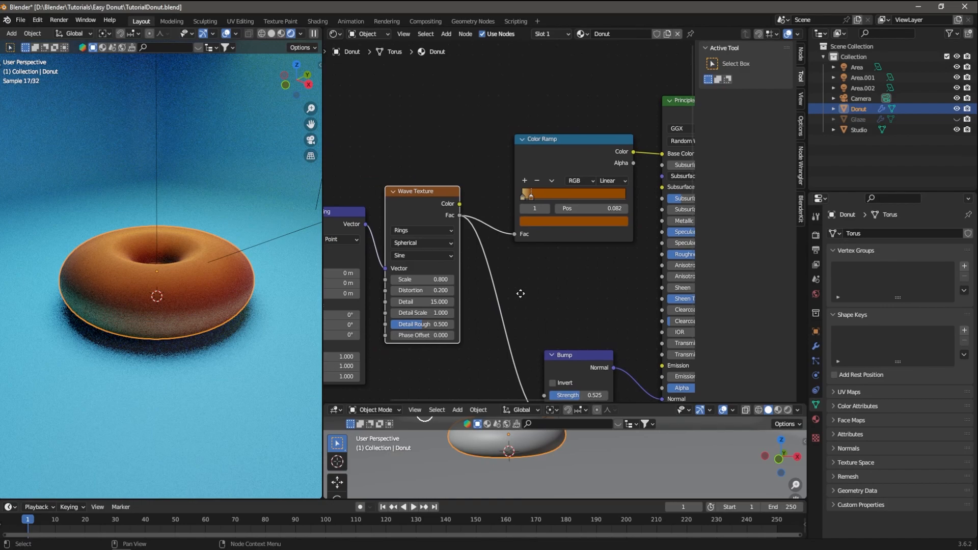
{"action": "middle_click_drag", "start_coordinate": [203, 282], "coordinate": [225, 264]}
{"action": "middle_click_drag", "start_coordinate": [249, 295], "coordinate": [248, 275]}
{"action": "middle_click_drag", "start_coordinate": [397, 364], "coordinate": [484, 364]}
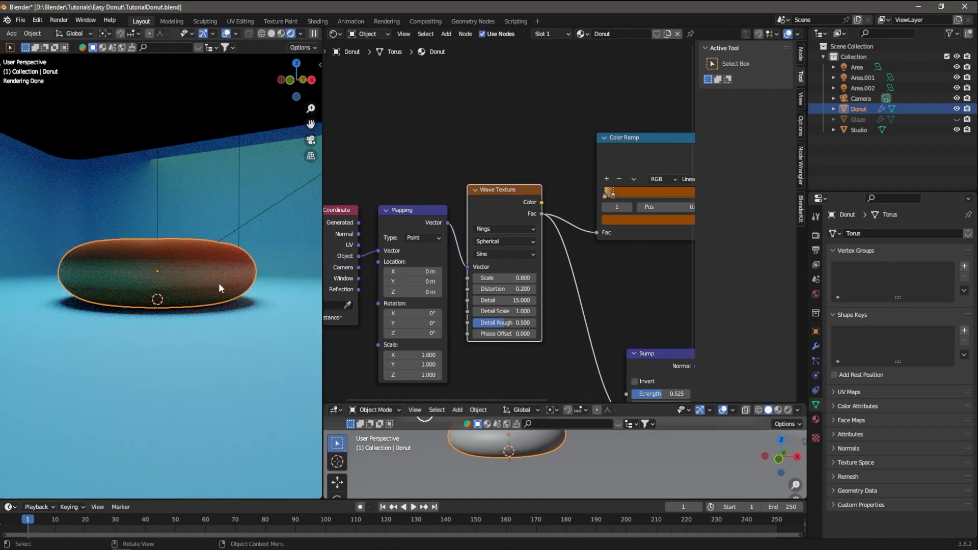
{"action": "left_click", "coordinate": [290, 83]}
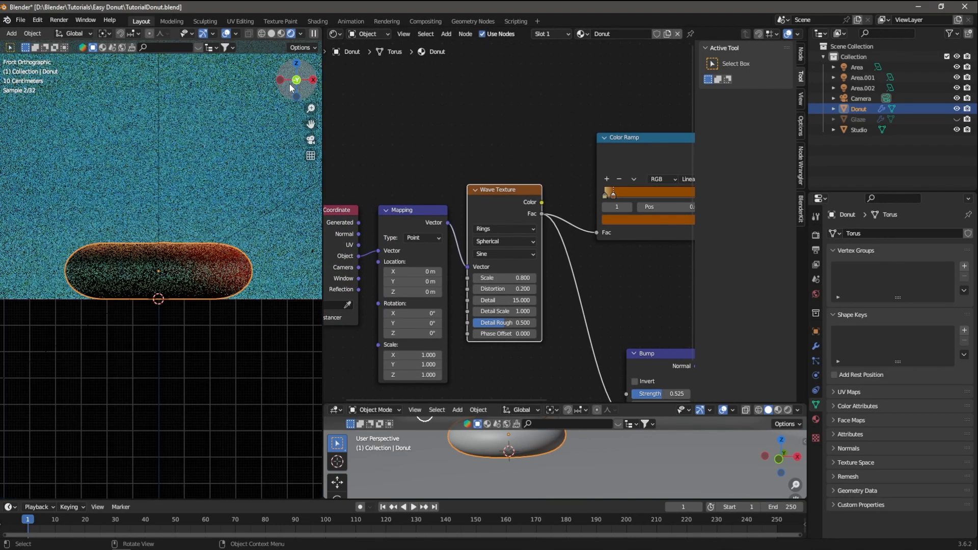
{"action": "middle_click_drag", "start_coordinate": [246, 225], "coordinate": [266, 291]}
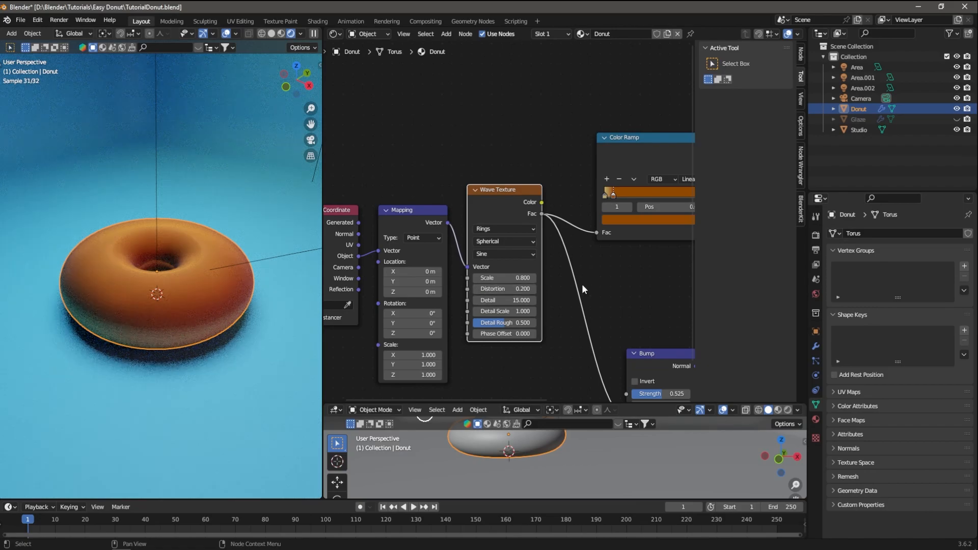
Step: Set the Mapping node's Z location to 0.01 m to shift the side band's height on the donut
{"action": "middle_click_drag", "start_coordinate": [599, 274], "coordinate": [536, 313]}
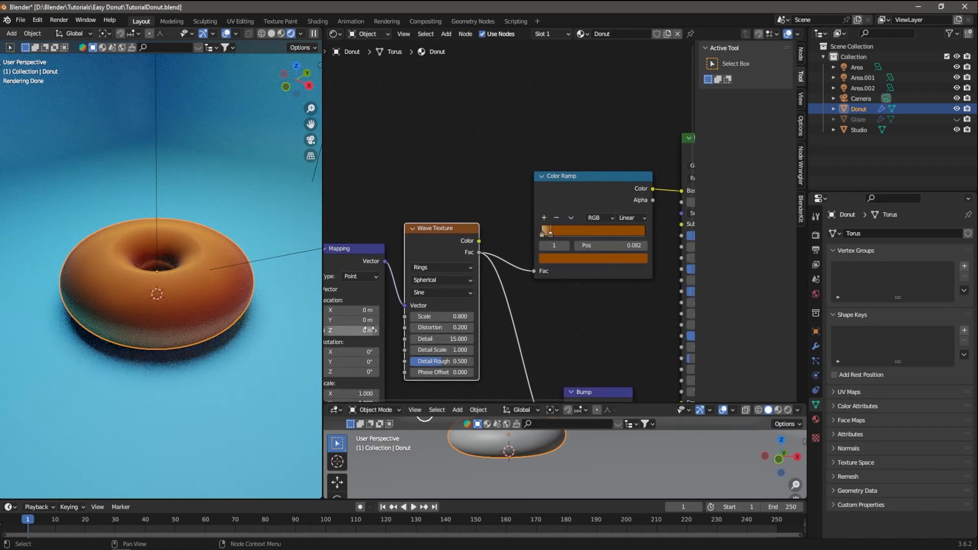
{"action": "middle_click_drag", "start_coordinate": [555, 343], "coordinate": [581, 334]}
{"action": "mouse_move", "coordinate": [381, 321]}
{"action": "left_mouse_down"}
{"action": "mouse_move", "coordinate": [398, 321]}
{"action": "mouse_move", "coordinate": [383, 321]}
{"action": "left_mouse_up"}
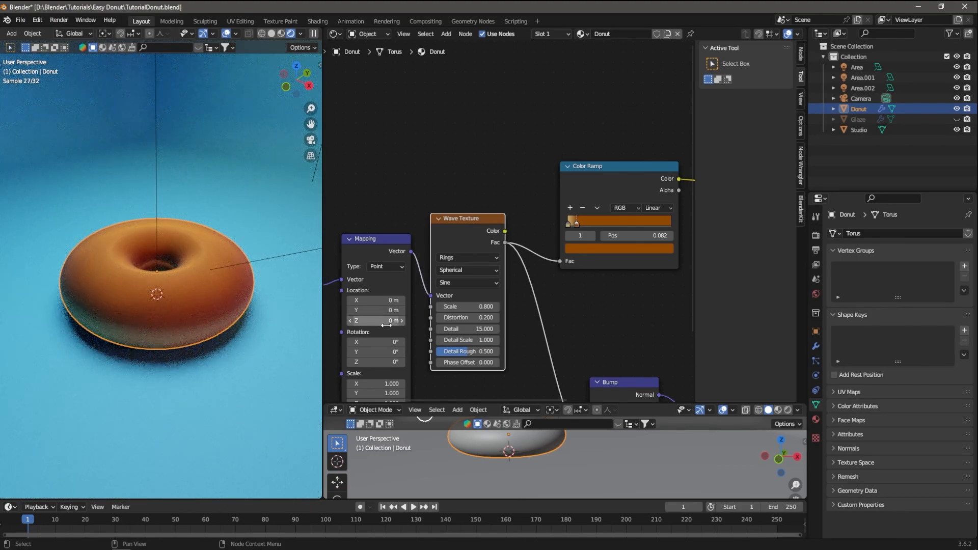
{"action": "left_click", "coordinate": [402, 322]}
{"action": "left_click", "coordinate": [387, 323]}
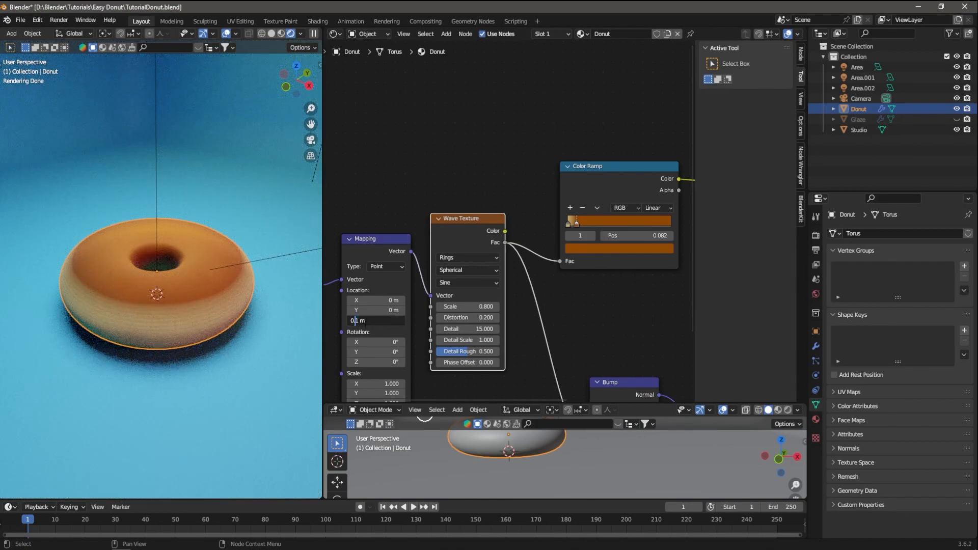
{"action": "key", "text": "Return"}
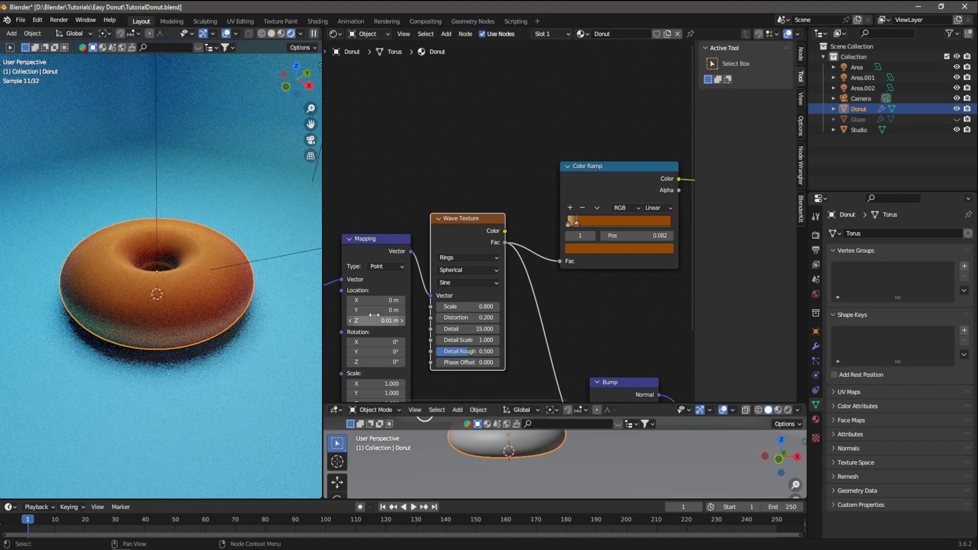
Step: Examine the donut's side band in Material Preview shading from the side and from above, and return to Rendered shading
{"action": "scroll", "coordinate": [376, 305], "scroll_direction": "down", "scroll_amount": 2}
{"action": "middle_click_drag", "start_coordinate": [158, 306], "coordinate": [119, 278]}
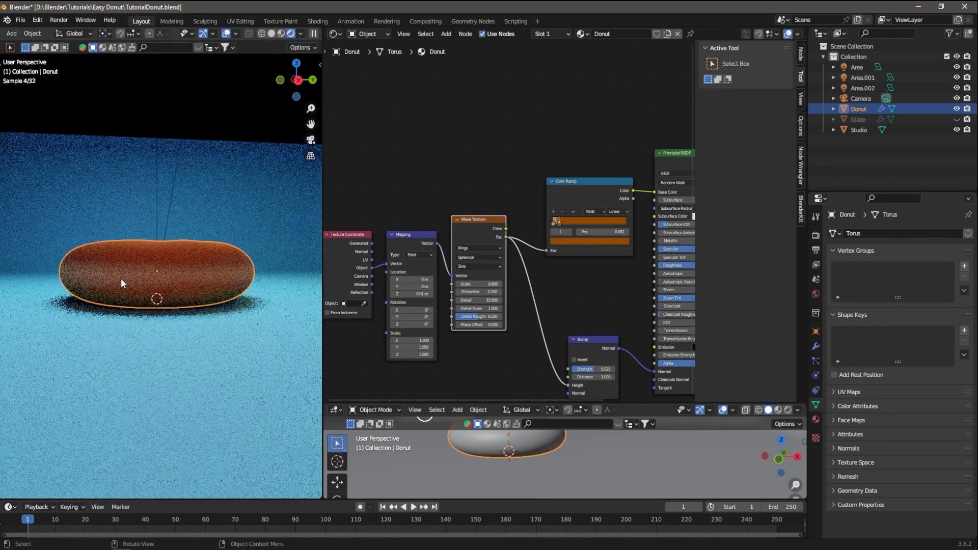
{"action": "left_click", "coordinate": [281, 33]}
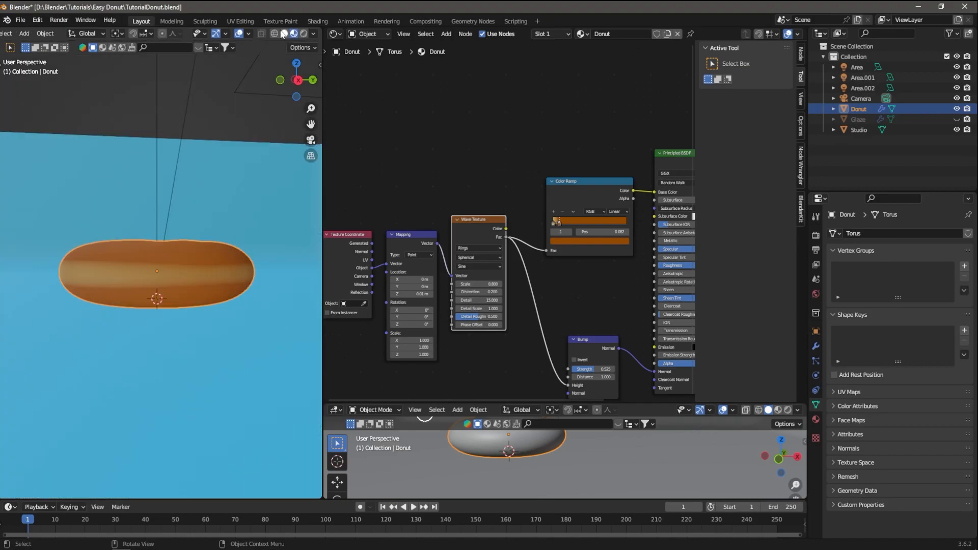
{"action": "middle_click_drag", "start_coordinate": [220, 200], "coordinate": [258, 227]}
{"action": "scroll", "coordinate": [222, 224], "scroll_direction": "up", "scroll_amount": 3}
{"action": "scroll", "coordinate": [214, 266], "scroll_direction": "down", "scroll_amount": 1}
{"action": "scroll", "coordinate": [214, 265], "scroll_direction": "down", "scroll_amount": 5}
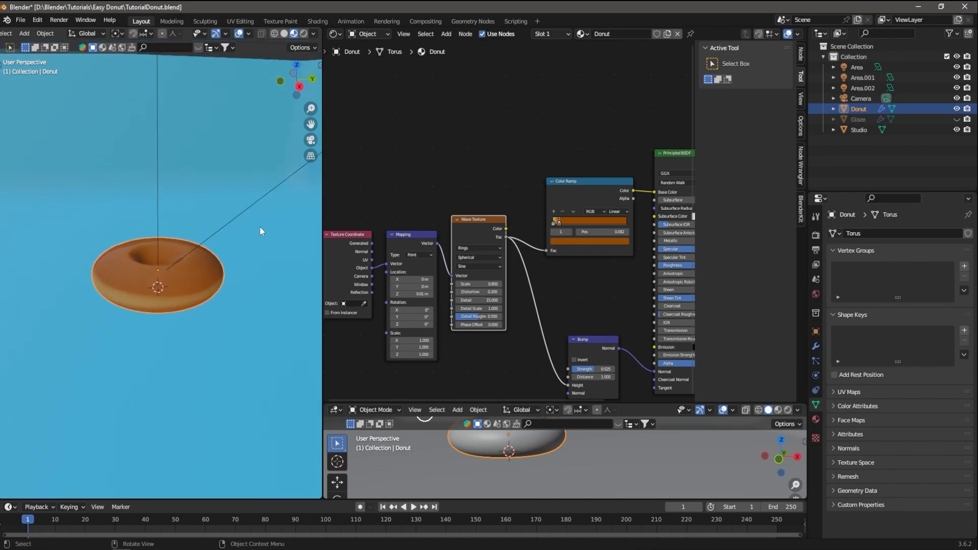
{"action": "middle_click_drag", "start_coordinate": [155, 273], "coordinate": [108, 247]}
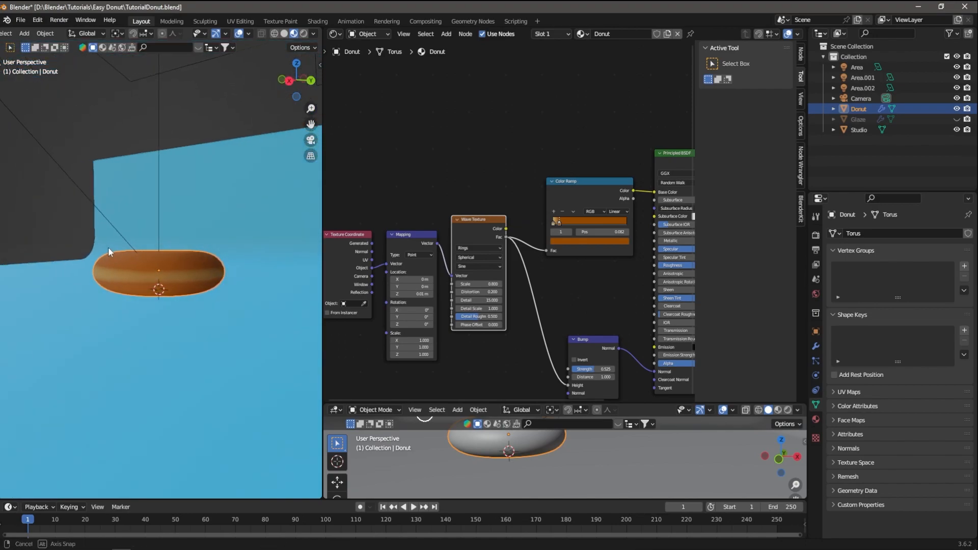
{"action": "middle_click_drag", "start_coordinate": [203, 258], "coordinate": [281, 156]}
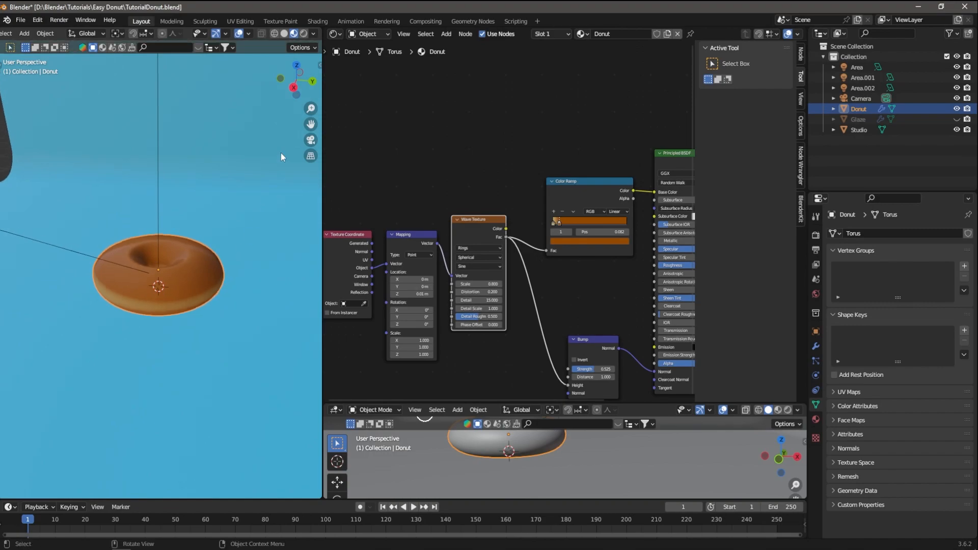
{"action": "left_click", "coordinate": [304, 34]}
Step: Move the Color Ramp's brown stop to position 0.123 to soften the edge of the side band
{"action": "middle_click_drag", "start_coordinate": [548, 275], "coordinate": [496, 286]}
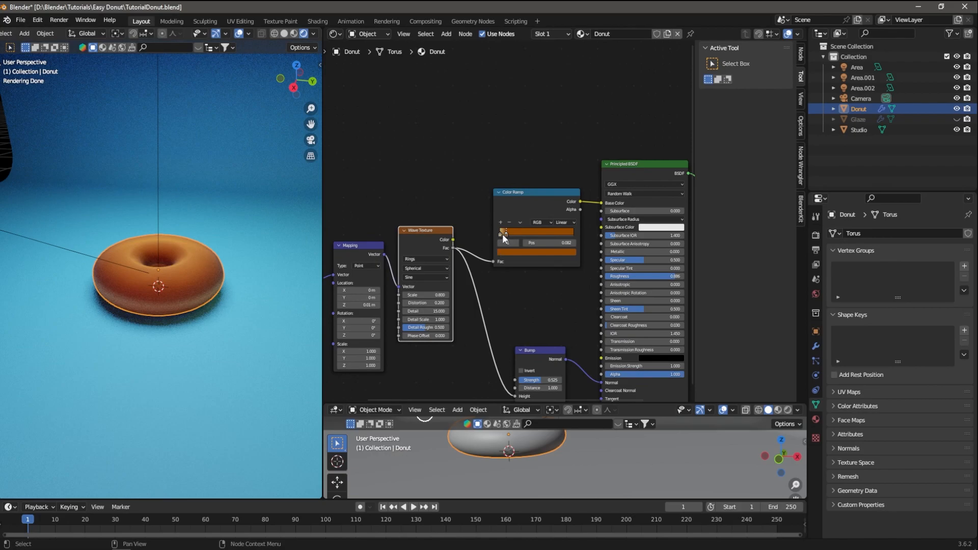
{"action": "scroll", "coordinate": [207, 243], "scroll_direction": "up", "scroll_amount": 4}
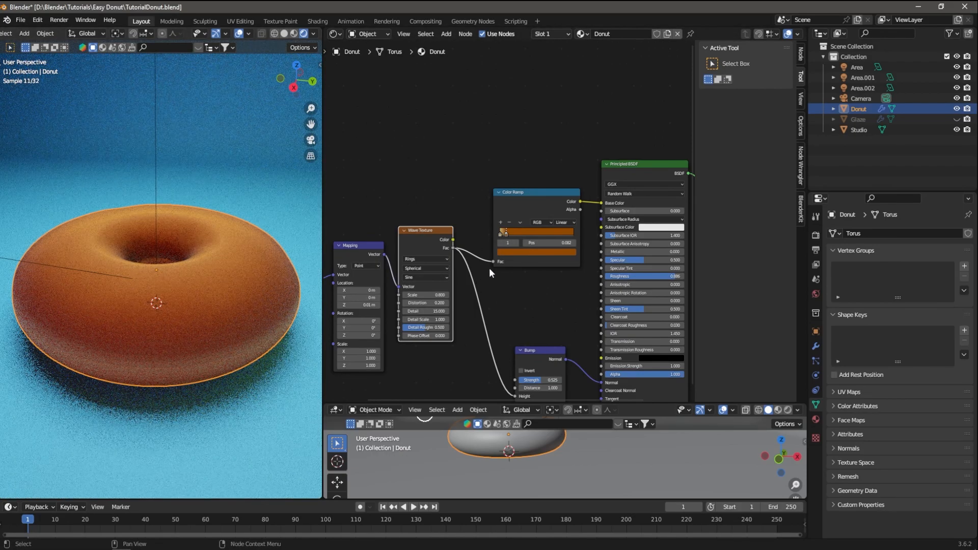
{"action": "middle_click_drag", "start_coordinate": [506, 279], "coordinate": [498, 317]}
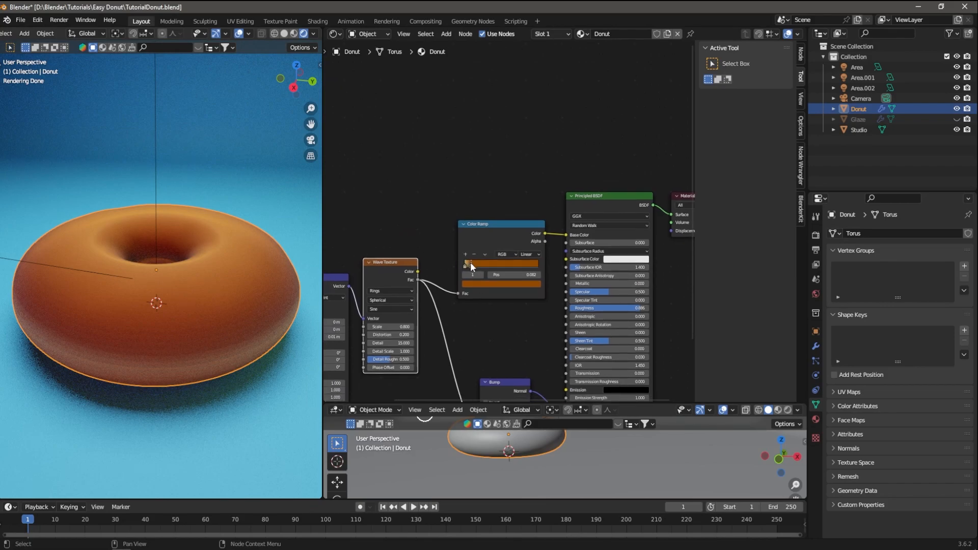
{"action": "left_click_drag", "start_coordinate": [471, 264], "coordinate": [474, 265]}
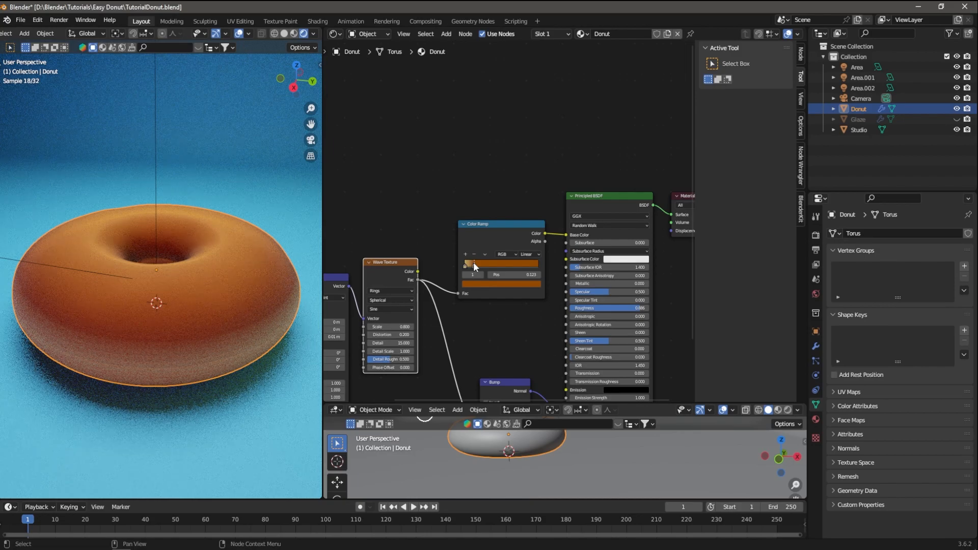
Step: Raise the Bump node's strength to 0.550
{"action": "middle_click_drag", "start_coordinate": [474, 325], "coordinate": [449, 254]}
{"action": "scroll", "coordinate": [446, 291], "scroll_direction": "up", "scroll_amount": 4}
{"action": "middle_click_drag", "start_coordinate": [446, 296], "coordinate": [427, 235]}
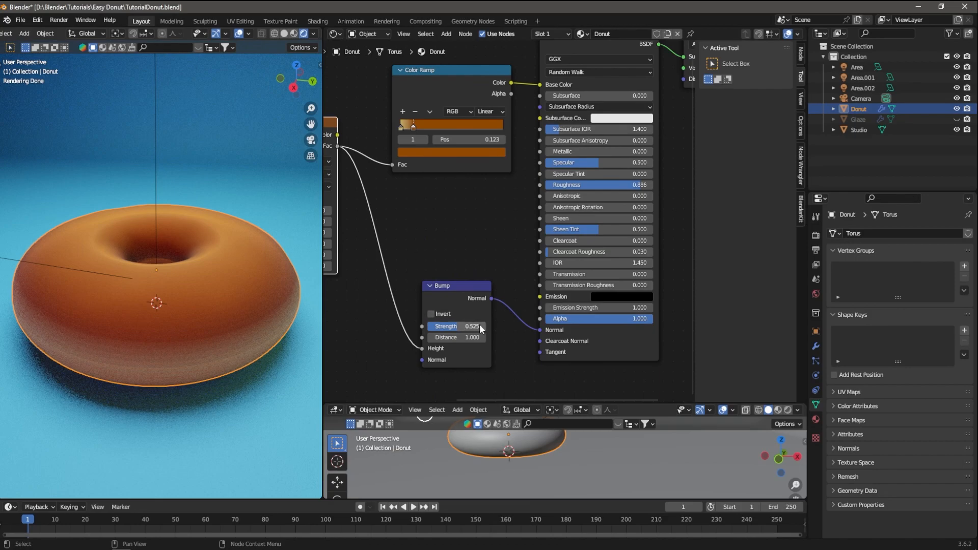
{"action": "left_click_drag", "start_coordinate": [455, 327], "coordinate": [462, 330]}
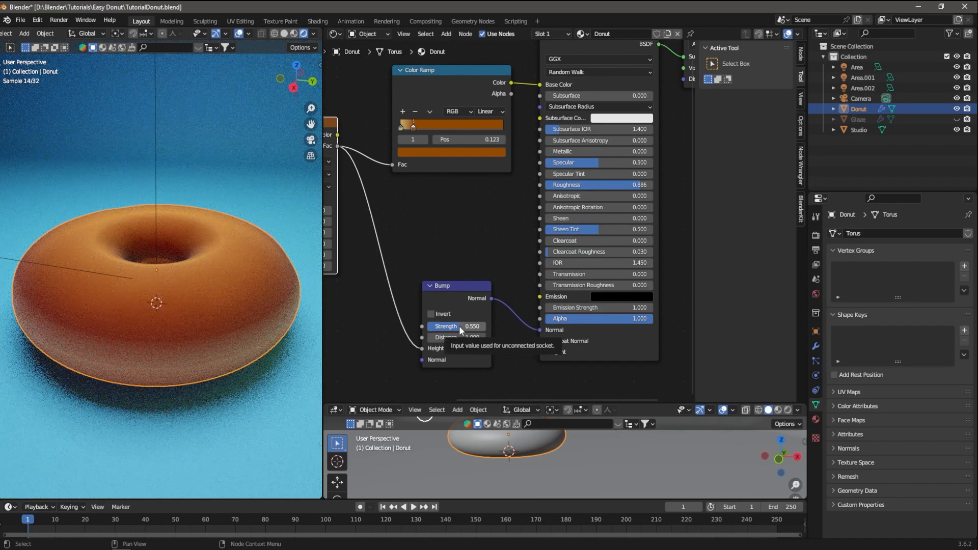
Step: Darken the Color Ramp's brown stop to a value of about 0.172
{"action": "middle_click_drag", "start_coordinate": [431, 201], "coordinate": [461, 279]}
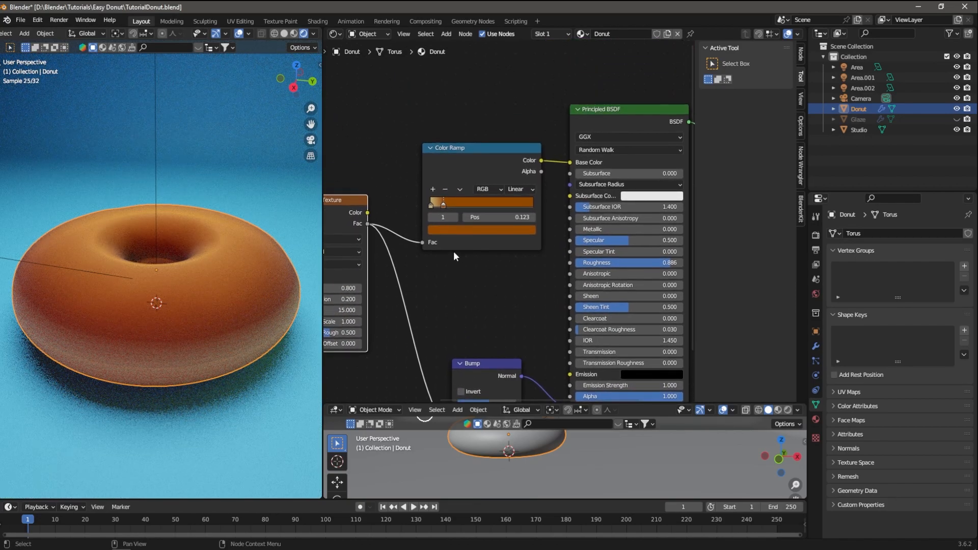
{"action": "left_click", "coordinate": [444, 206]}
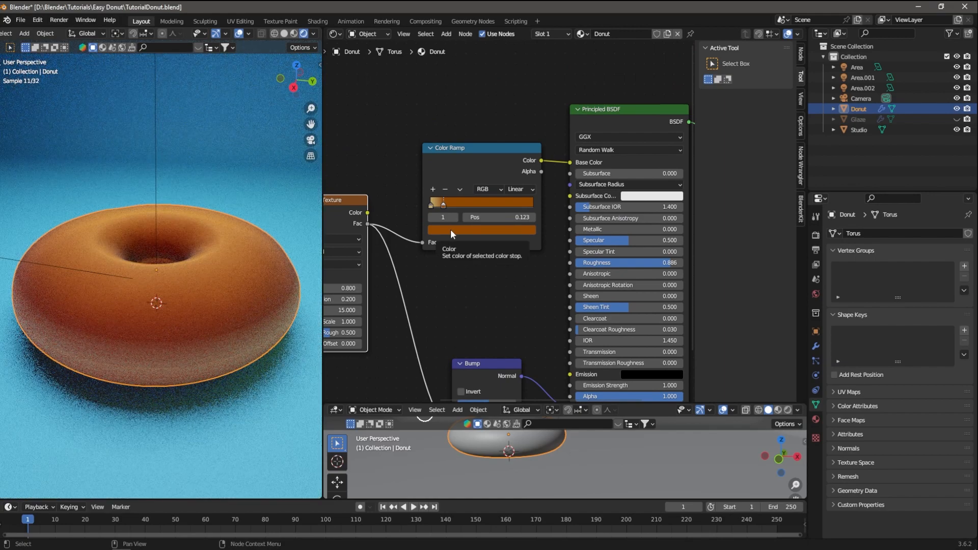
{"action": "left_click", "coordinate": [450, 229]}
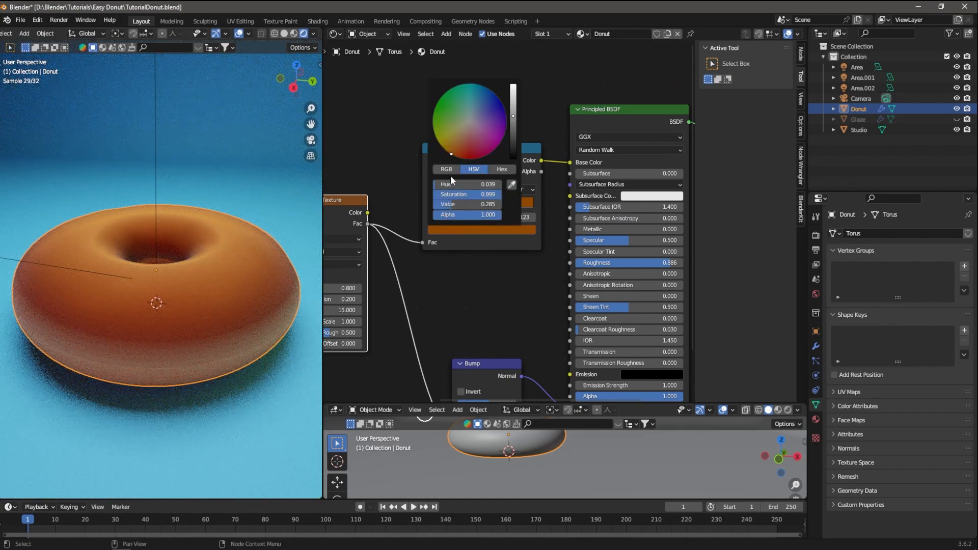
{"action": "left_click", "coordinate": [514, 122]}
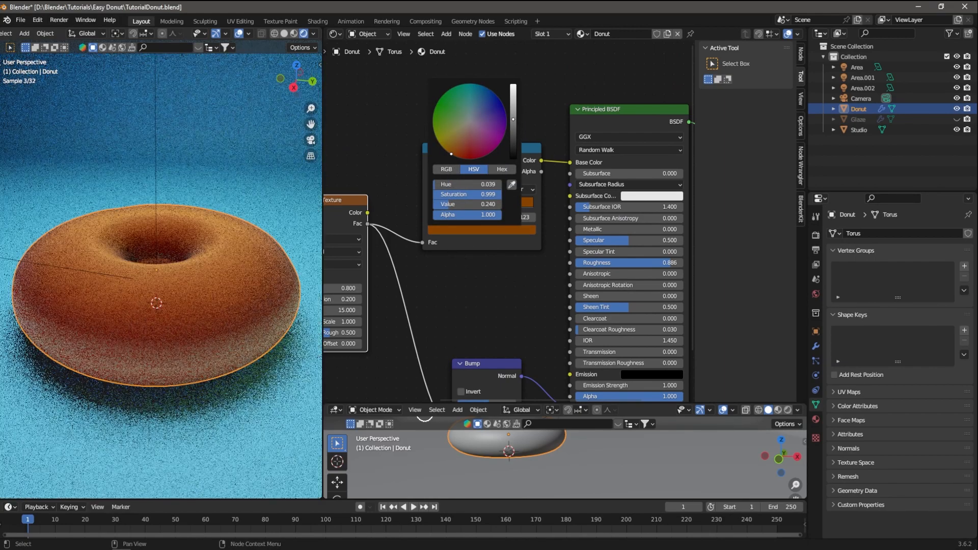
{"action": "left_click_drag", "start_coordinate": [514, 121], "coordinate": [514, 126]}
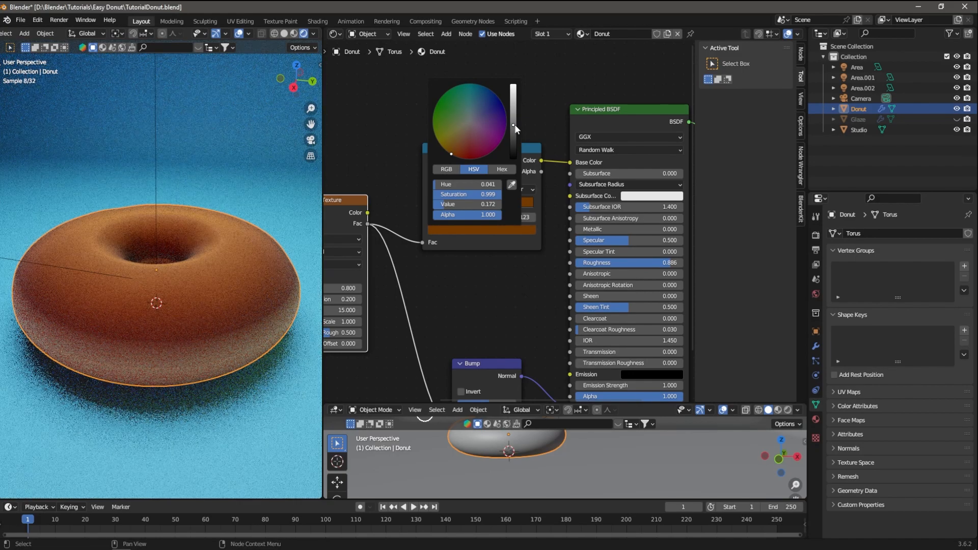
Step: Recolor the Color Ramp's light stop to a tan with hue about 0.090, saturation 0.802 and value 0.555
{"action": "left_click", "coordinate": [431, 204]}
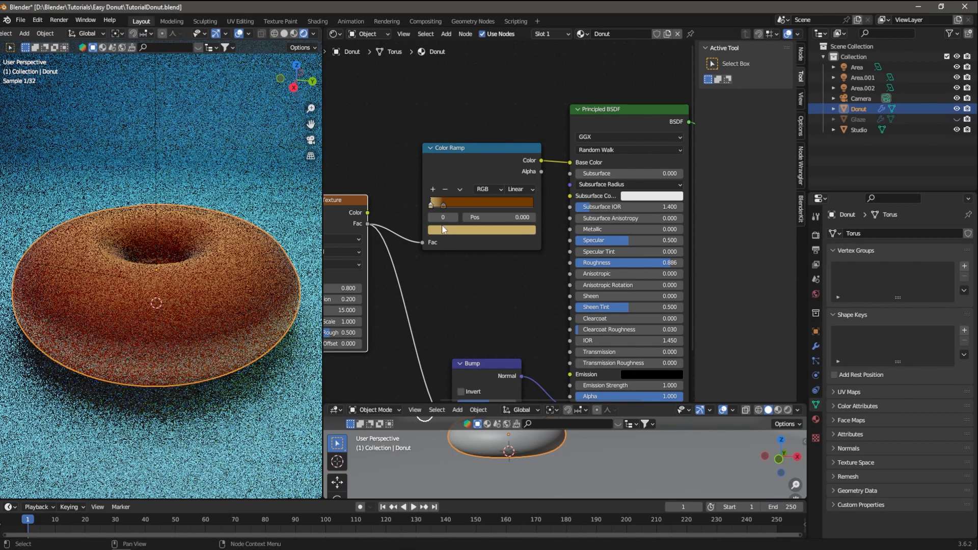
{"action": "left_click", "coordinate": [452, 229]}
{"action": "left_click_drag", "start_coordinate": [458, 138], "coordinate": [457, 137]}
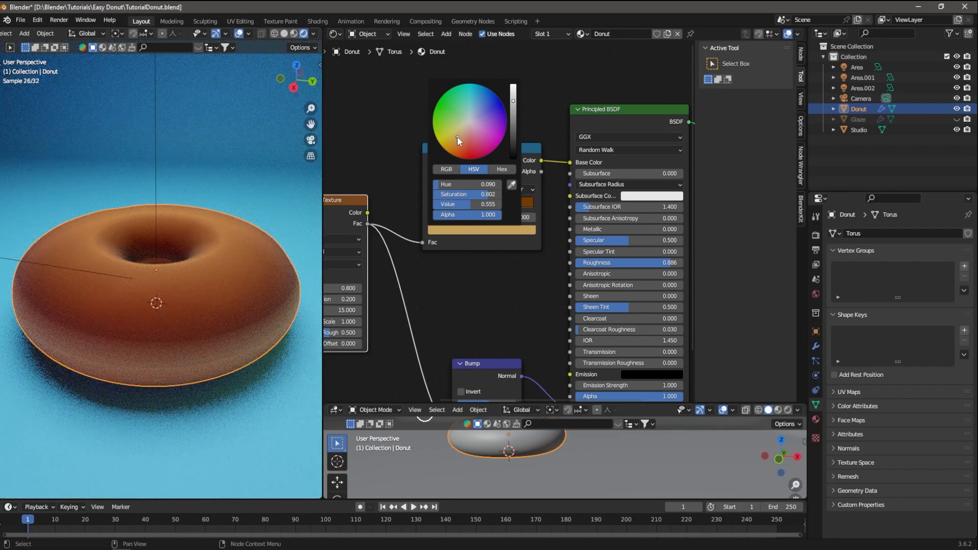
Step: Display the hex color codes of the Color Ramp's light stop and brown stop
{"action": "left_click", "coordinate": [503, 171]}
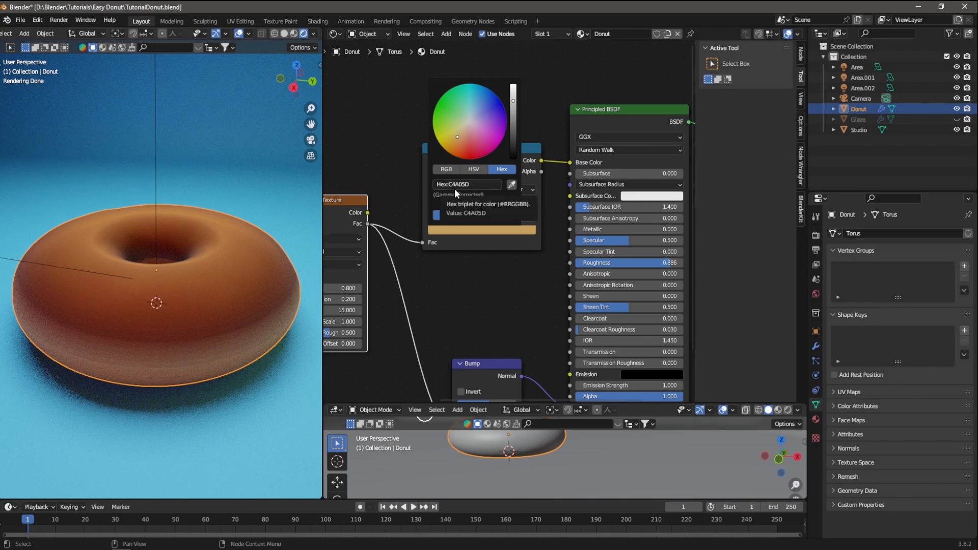
{"action": "left_click", "coordinate": [444, 207]}
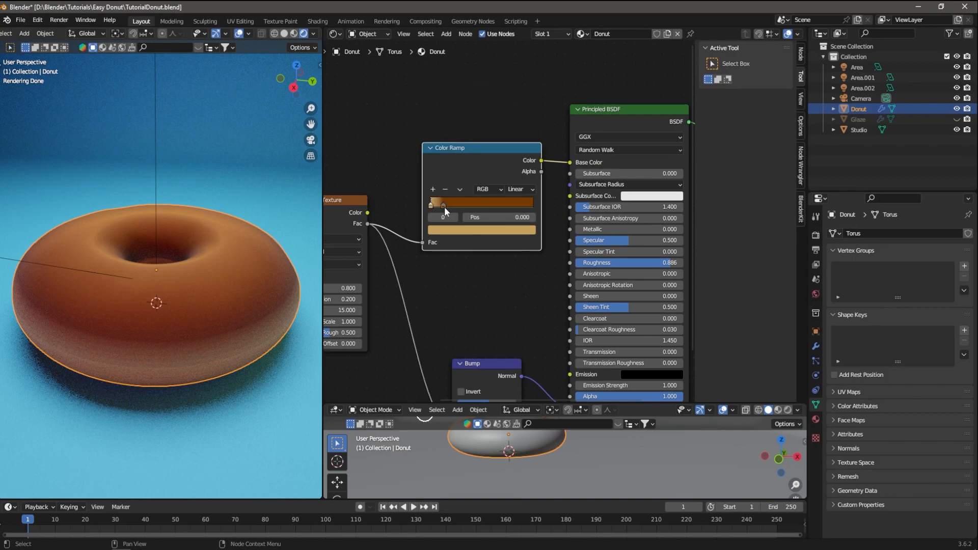
{"action": "left_click", "coordinate": [442, 204]}
{"action": "left_click", "coordinate": [451, 229]}
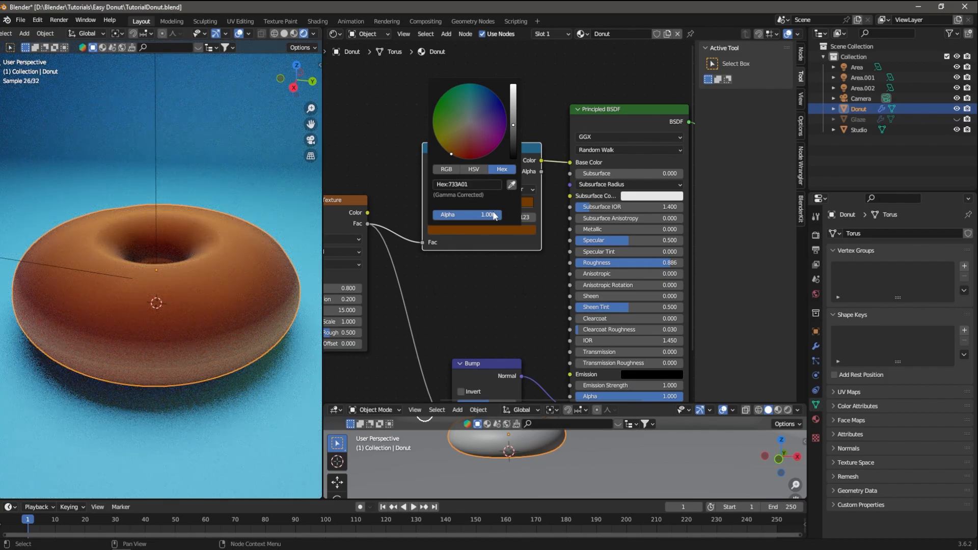
Step: Save the file and make the hidden Glaze object visible in the viewport again
{"action": "scroll", "coordinate": [277, 179], "scroll_direction": "down", "scroll_amount": 4}
{"action": "middle_click_drag", "start_coordinate": [276, 179], "coordinate": [254, 167]}
{"action": "key", "text": "ctrl+s"}
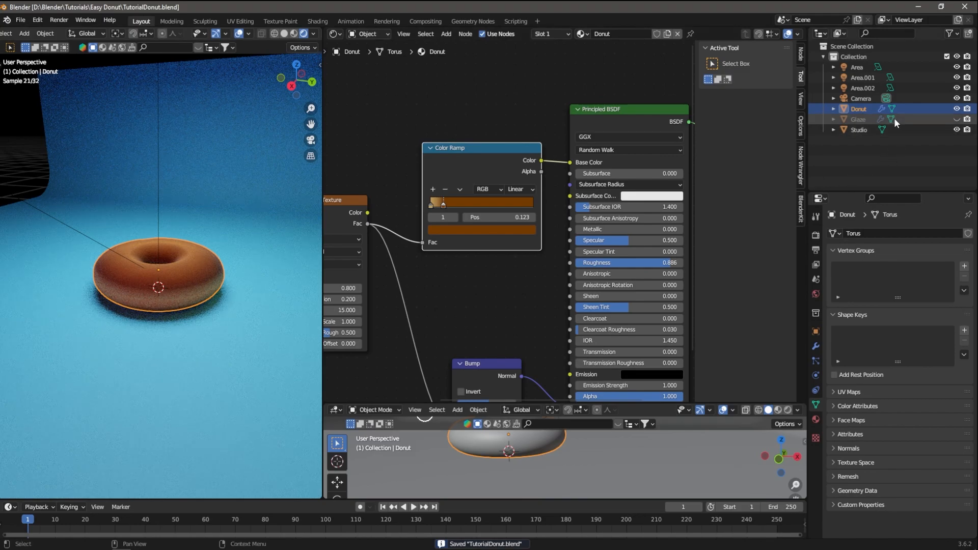
{"action": "left_click", "coordinate": [957, 119]}
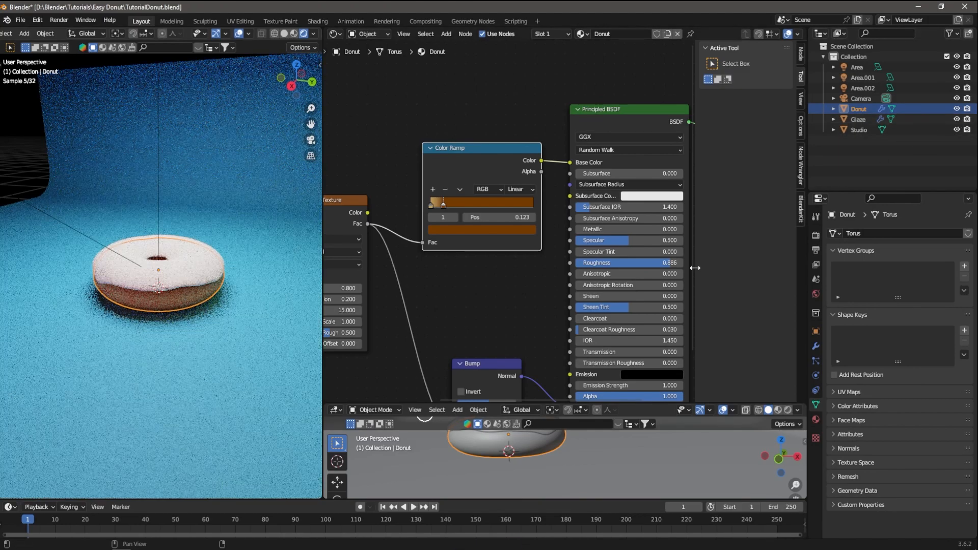